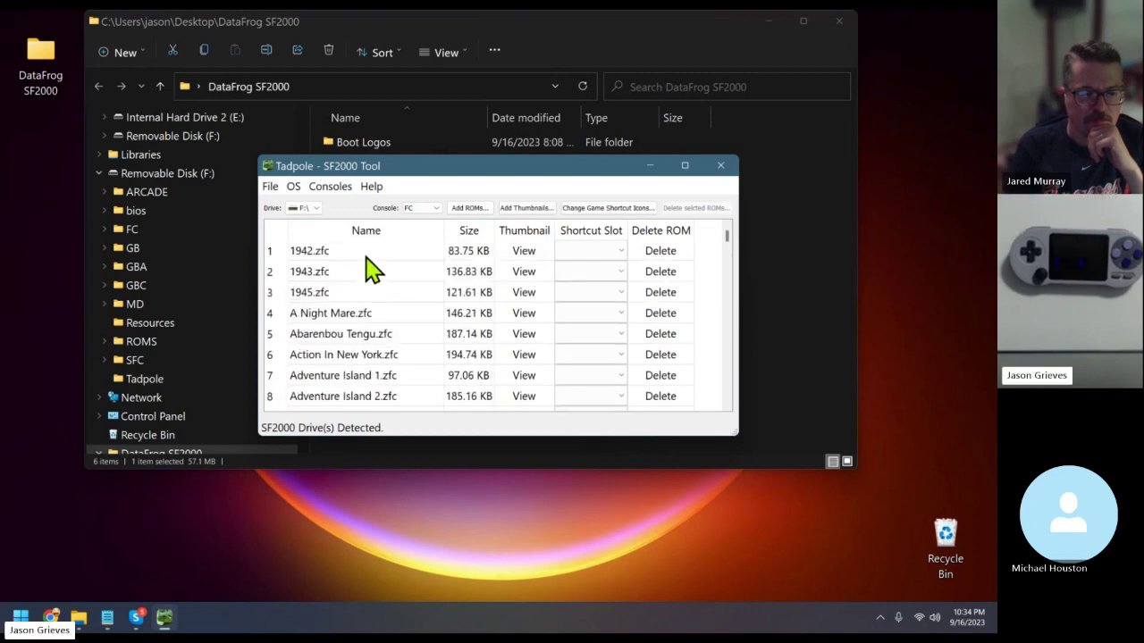
Choose drive F:\ and list the ROMs of the SFC console
left_click(313, 211)
left_click(313, 211)
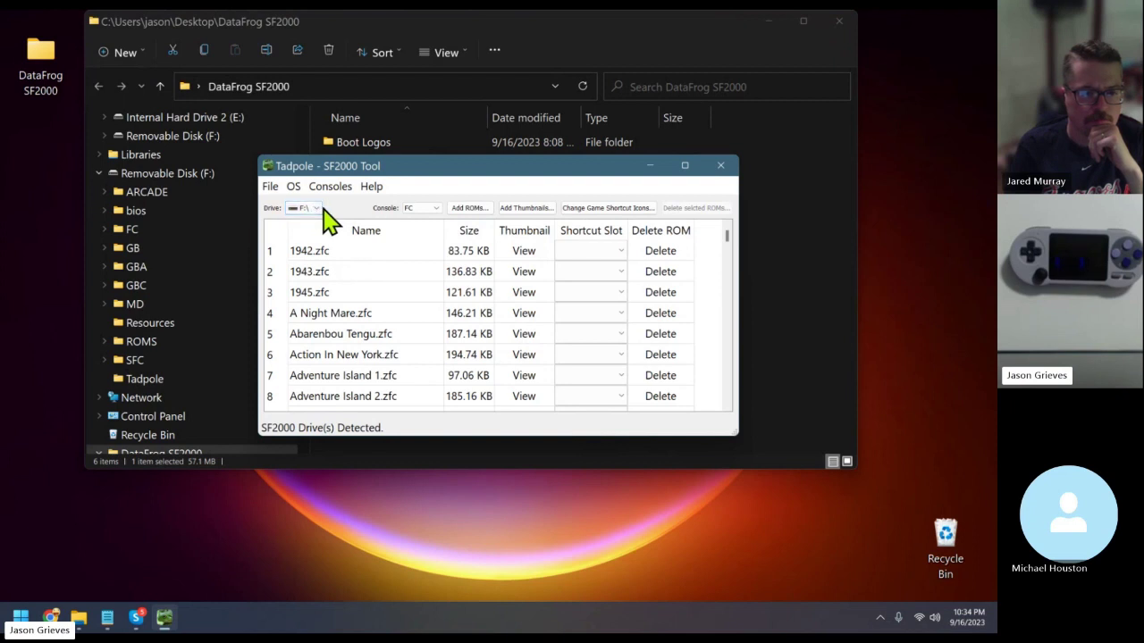
left_click(313, 211)
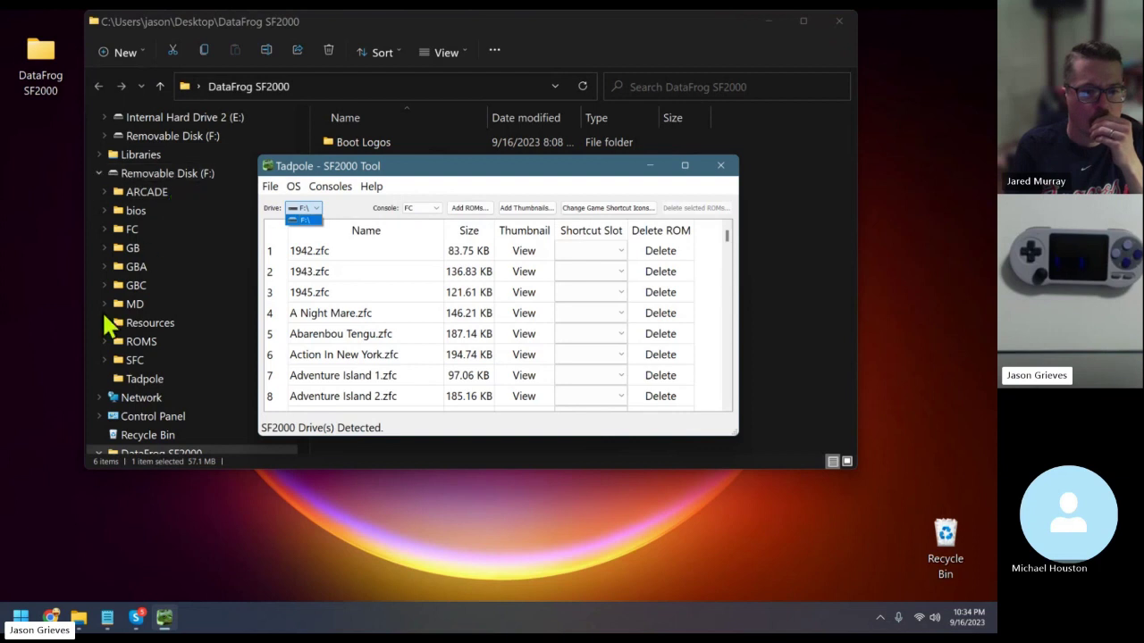
left_click(350, 217)
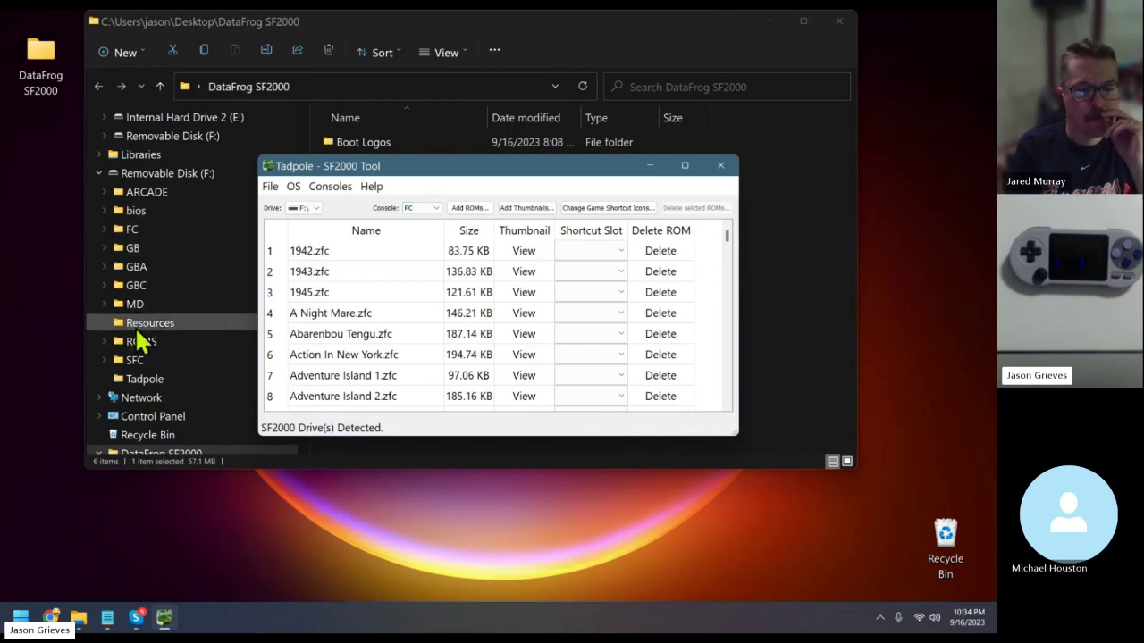
scroll(143, 330, "down", 2)
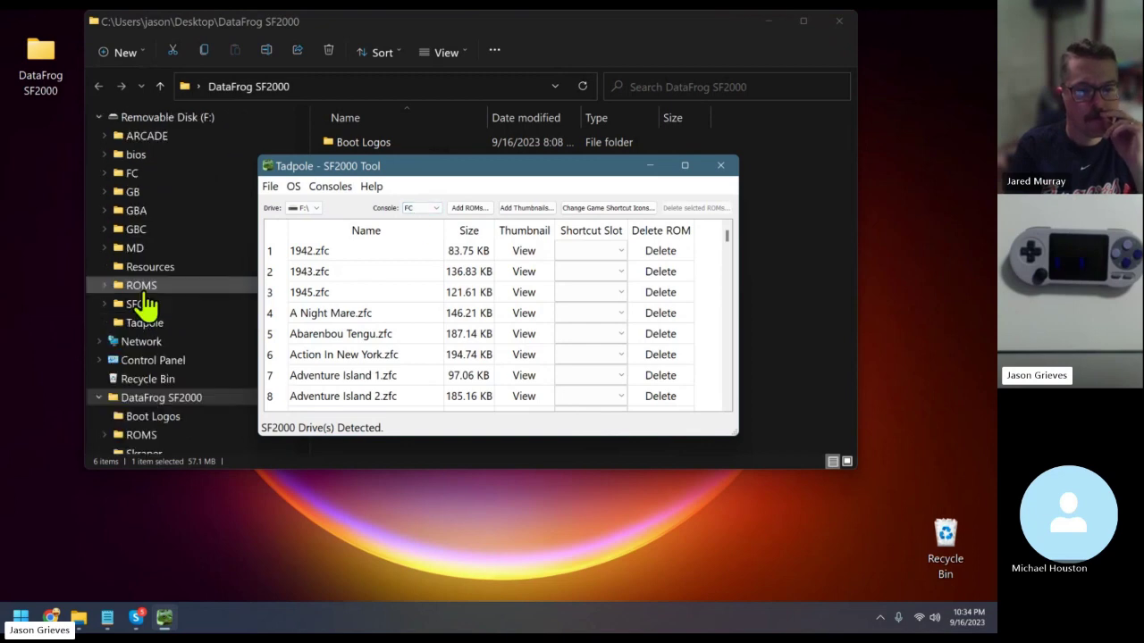
left_click(436, 210)
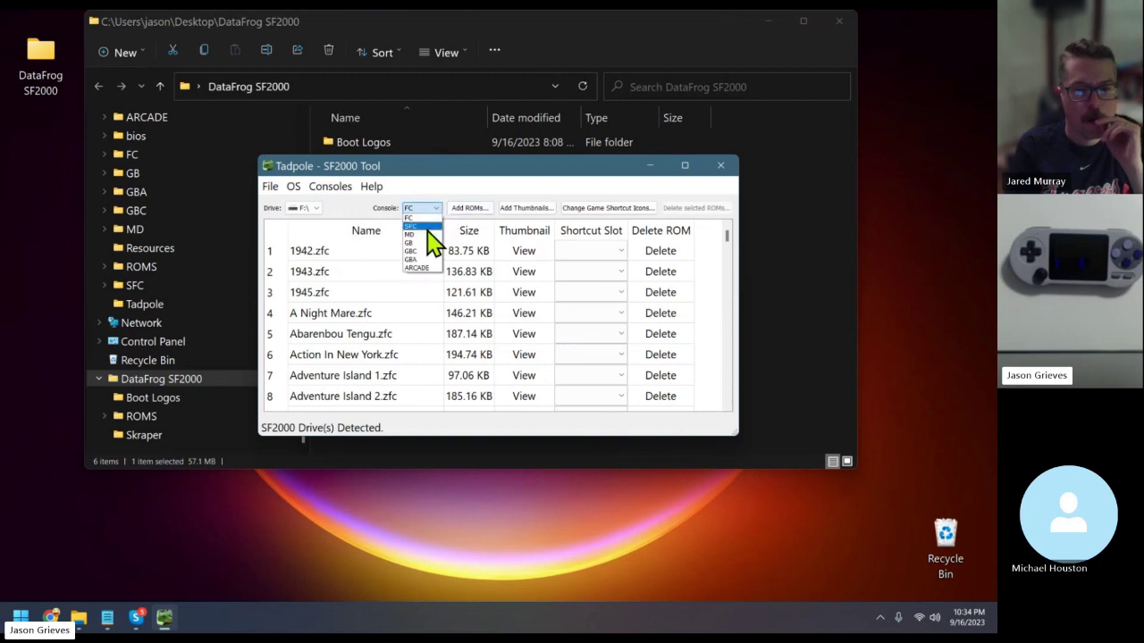
left_click(428, 227)
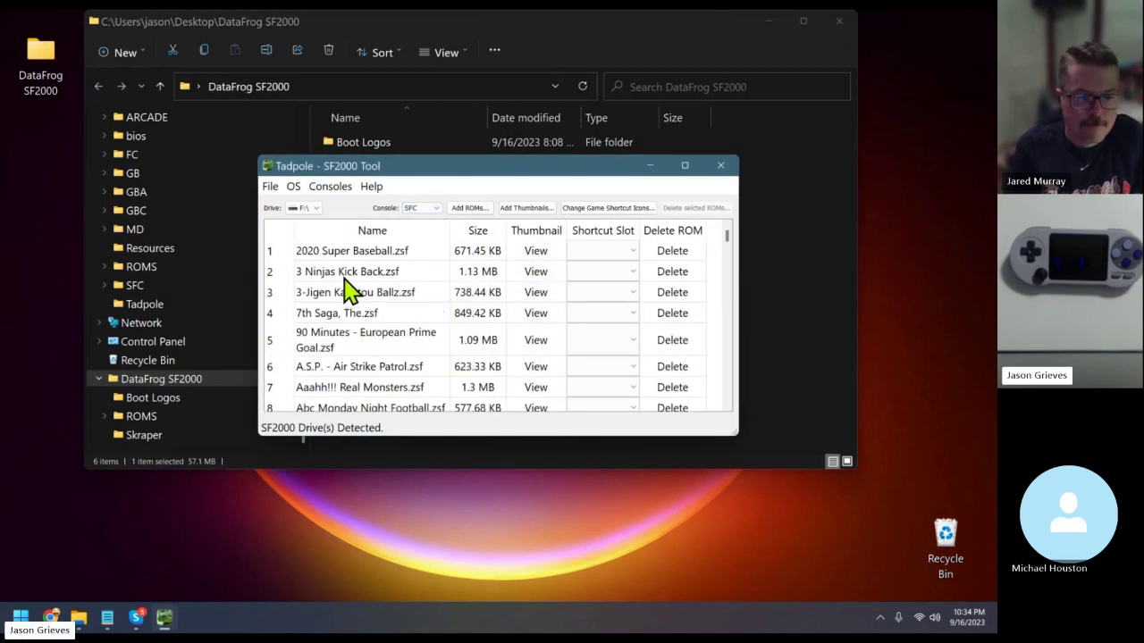
Delete the single ROM 2020 Super Baseball.zsf from the SFC list
scroll(349, 288, "down", 1)
scroll(348, 288, "up", 1)
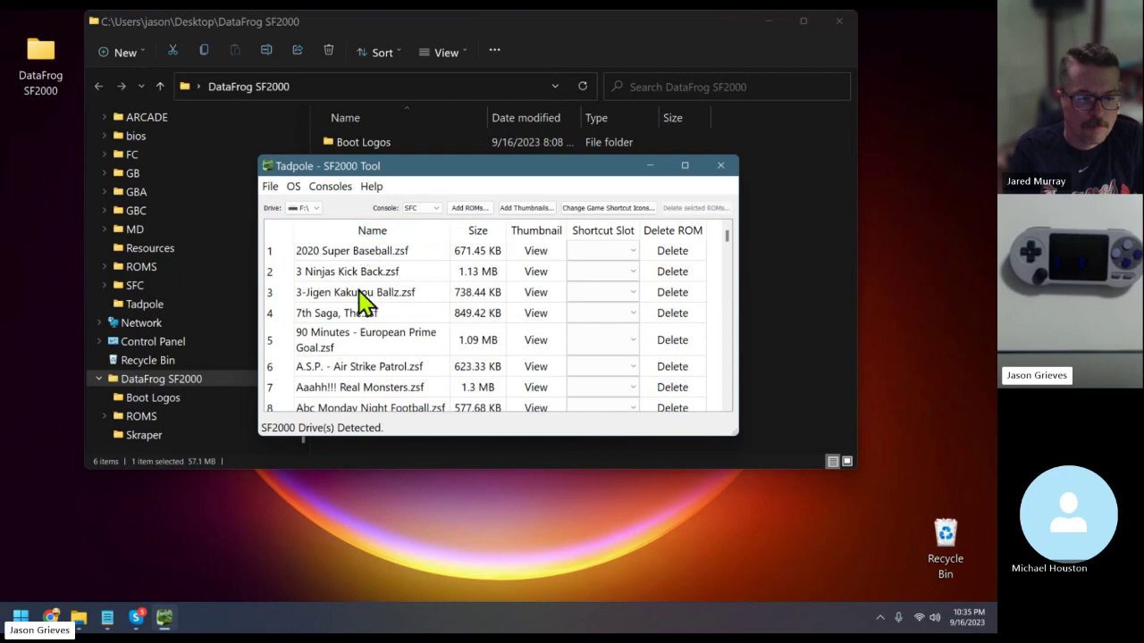
scroll(365, 301, "down", 13)
scroll(365, 304, "up", 13)
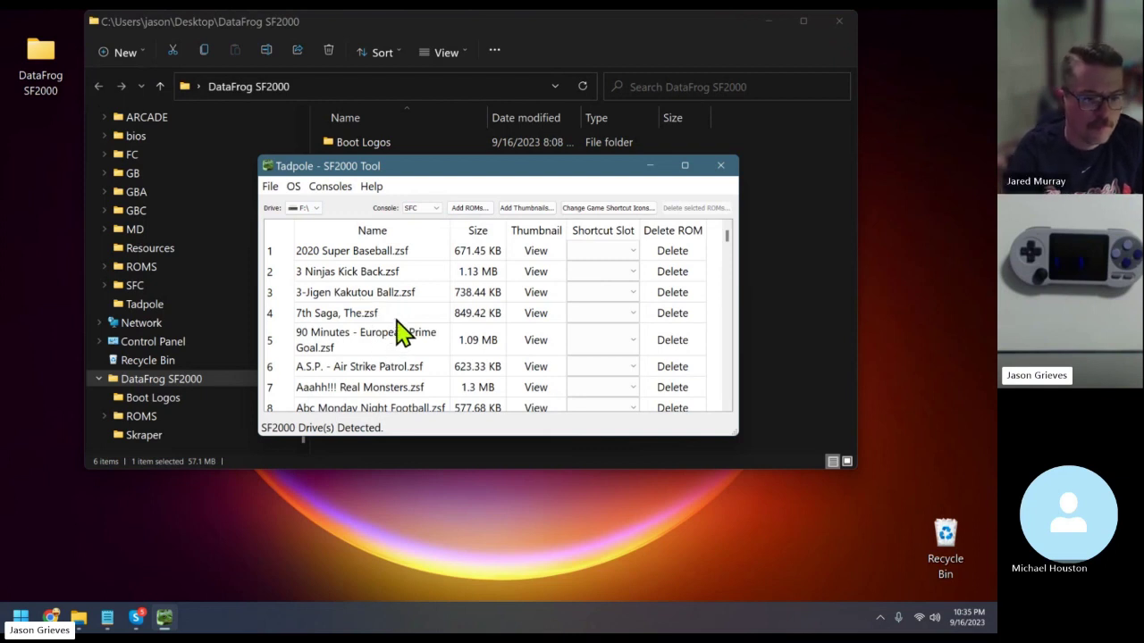
scroll(399, 323, "down", 1)
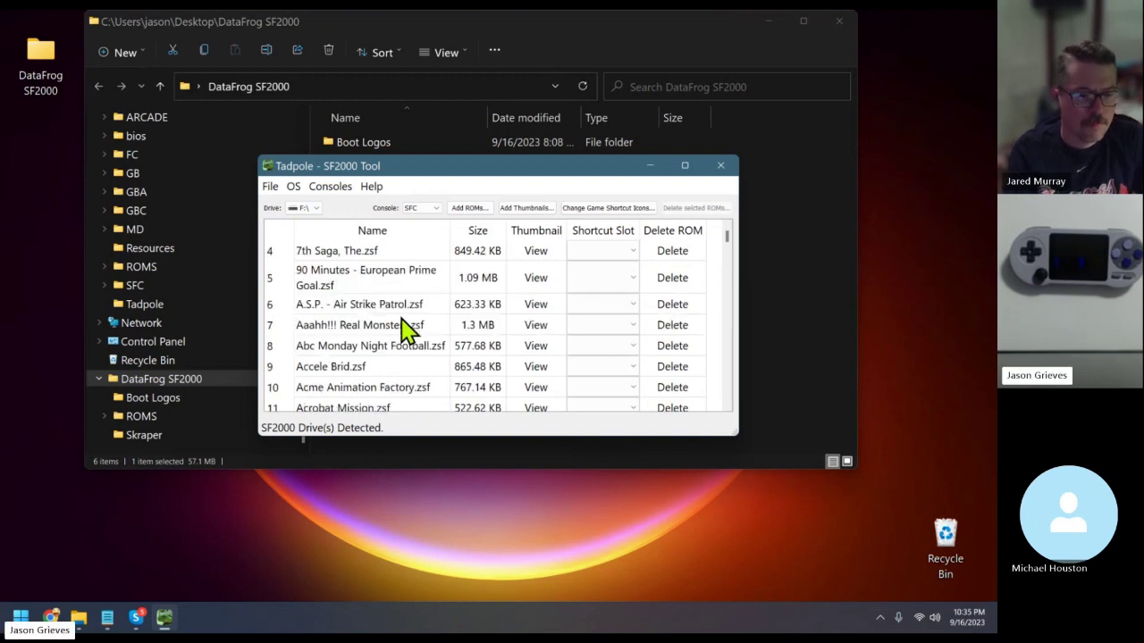
scroll(401, 324, "up", 1)
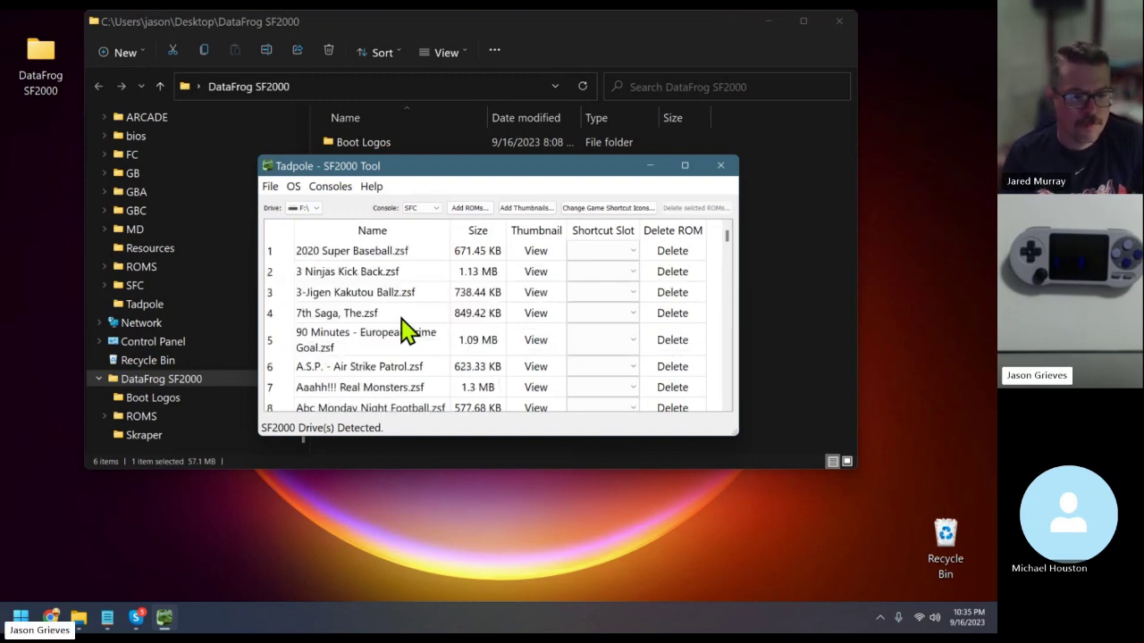
left_click(396, 256)
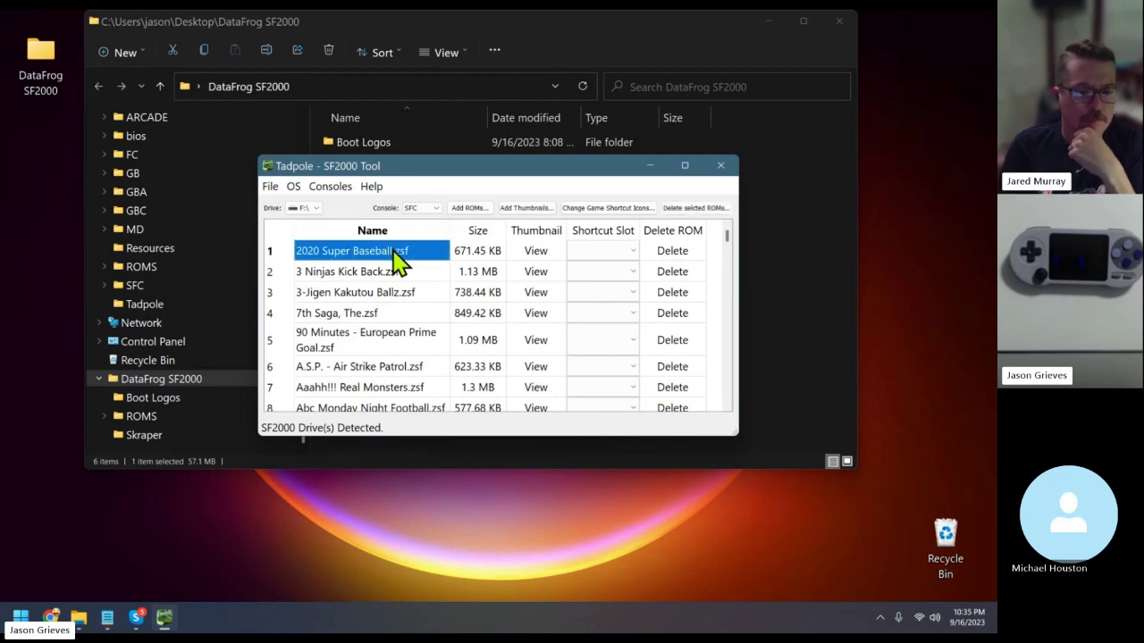
left_click(675, 252)
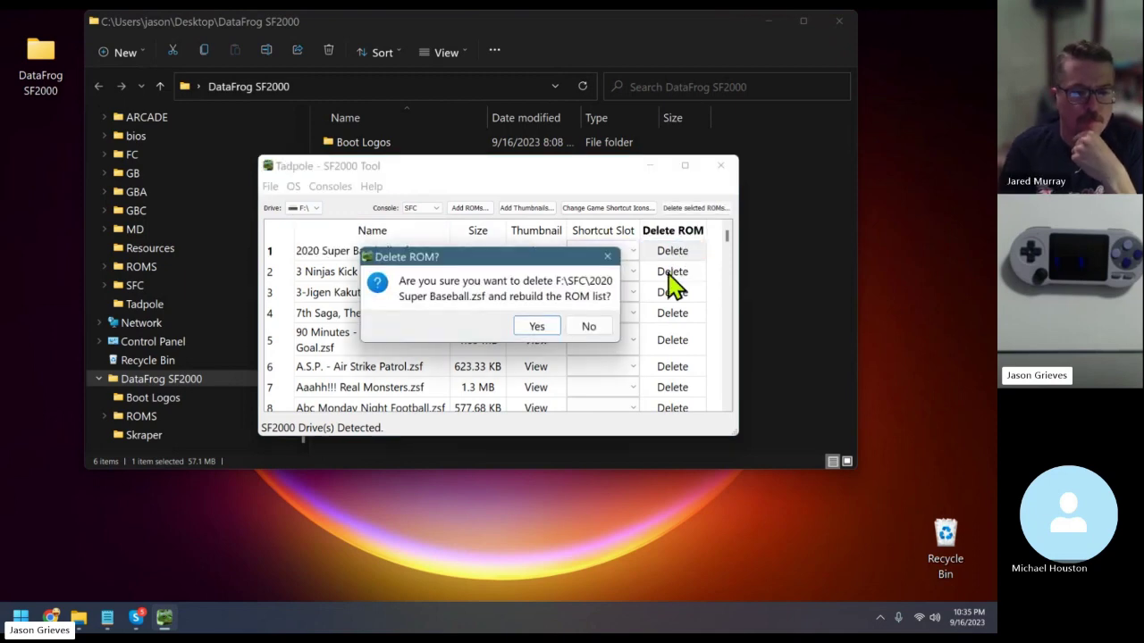
left_click(536, 327)
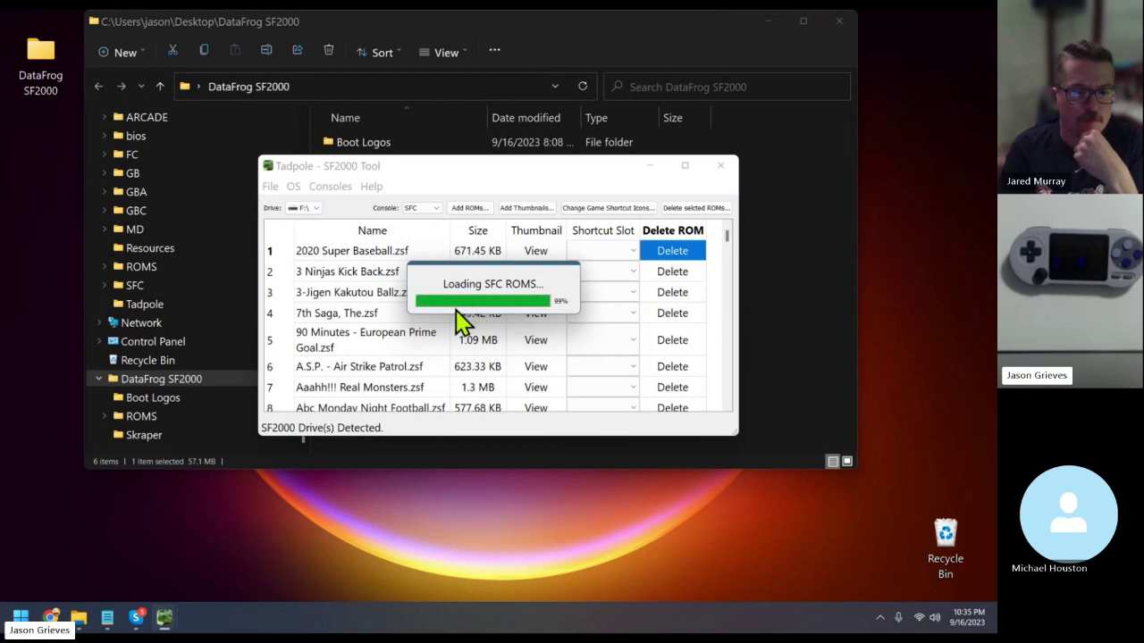
Delete the five SFC ROMs from 3-Jigen Kakutou Ballz.zsf through Aaahh!!! Real Monsters.zsf in one batch
left_click(370, 247)
left_click(409, 271)
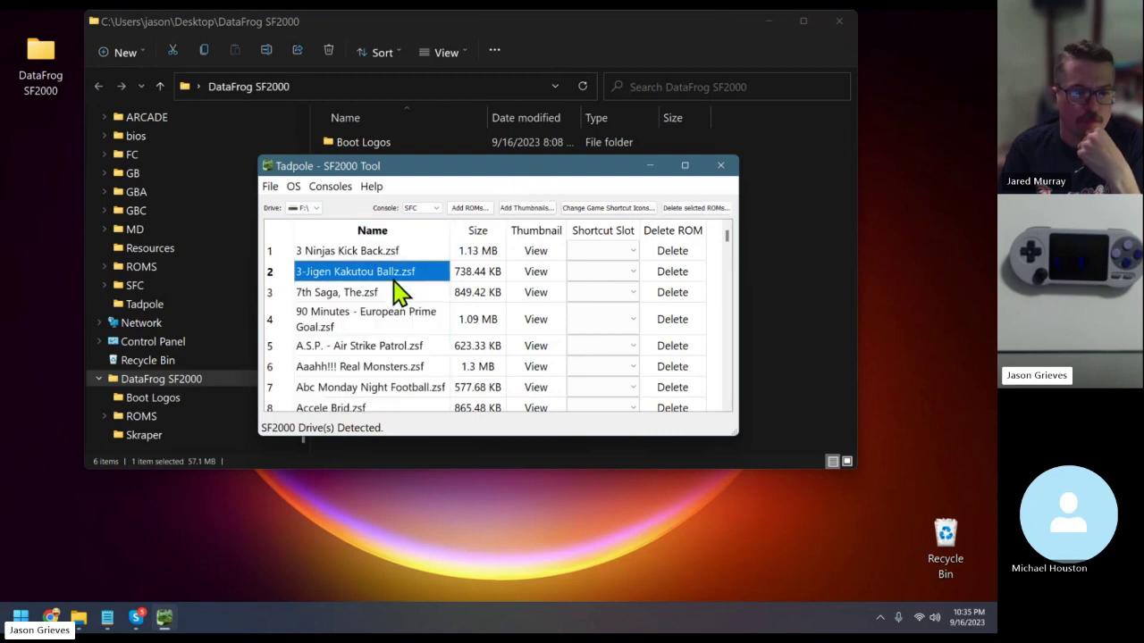
left_click(387, 322, "ctrl")
left_click(366, 370, "ctrl")
left_click(361, 409, "ctrl")
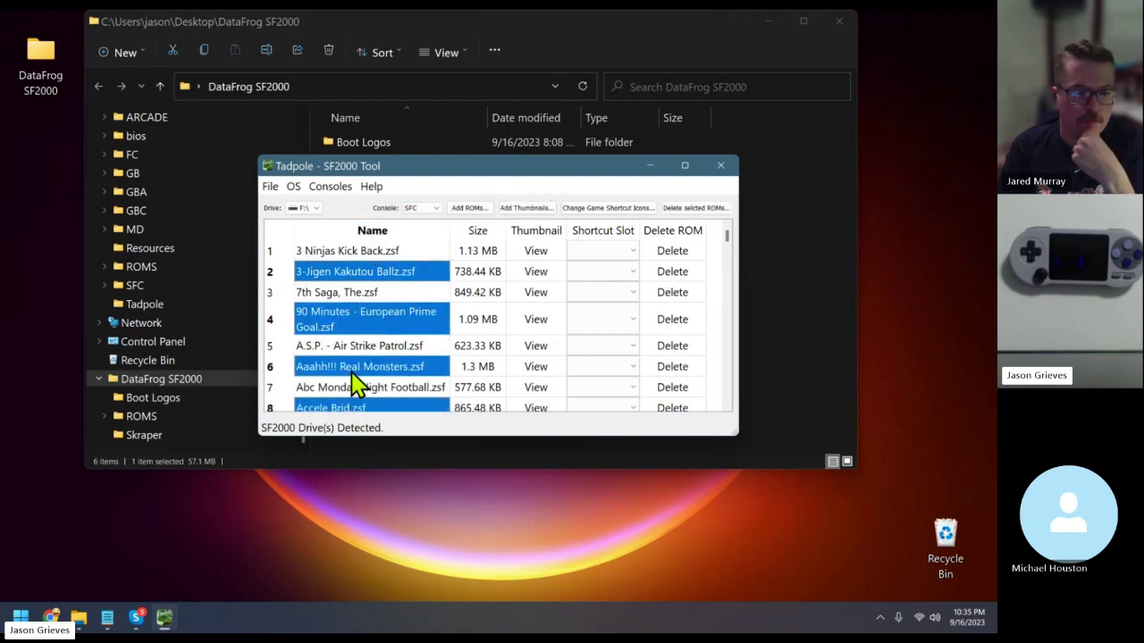
scroll(355, 383, "down", 1)
left_click(349, 324, "ctrl")
left_click(357, 274, "ctrl")
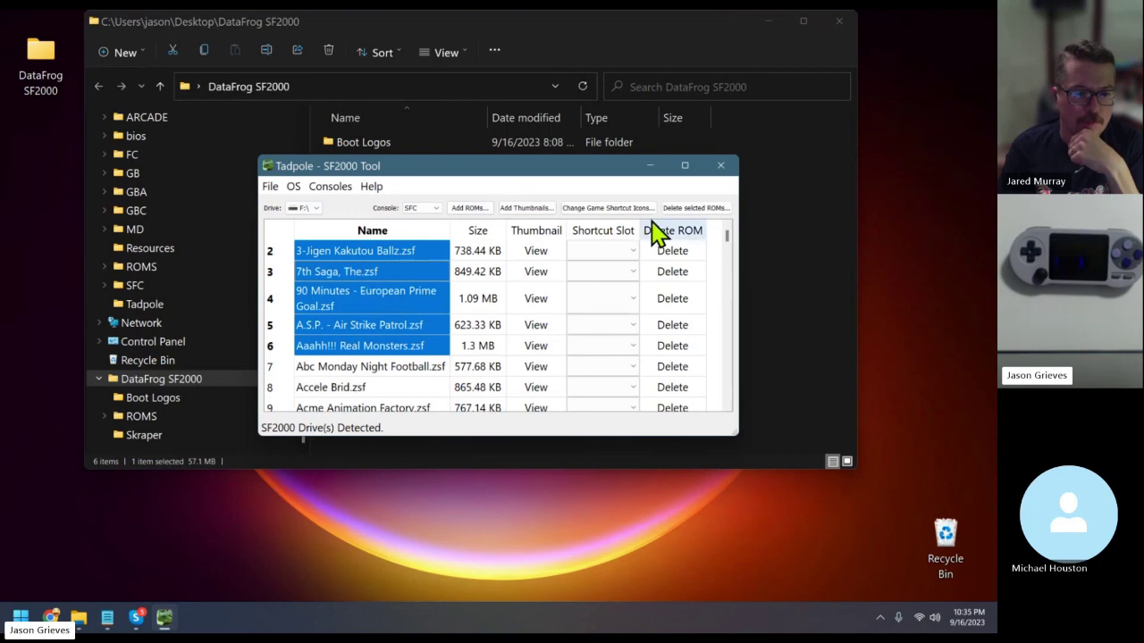
left_click(684, 210)
left_click(541, 327)
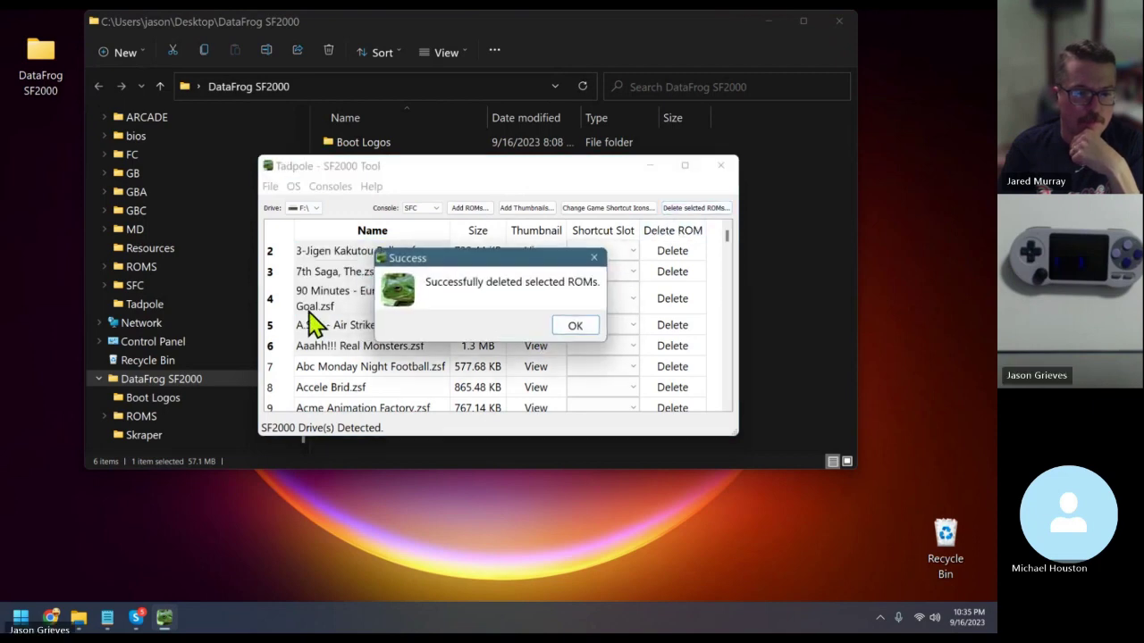
left_click(576, 327)
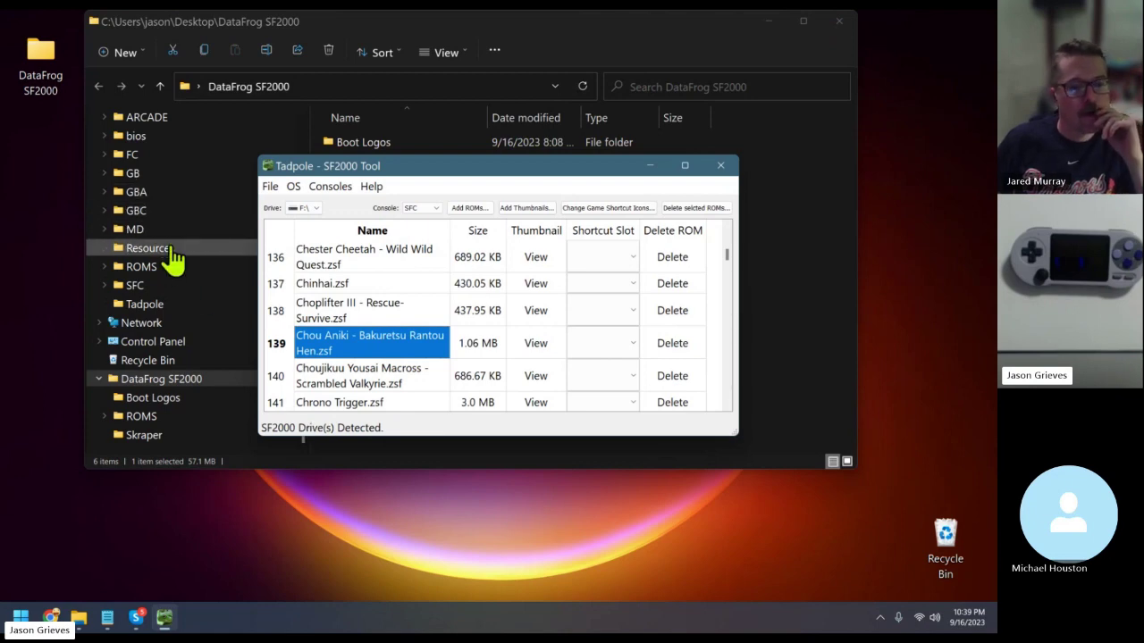
Look through the ROM files in the SFC folder of drive F: in File Explorer, and return to Tadpole
left_click(154, 285)
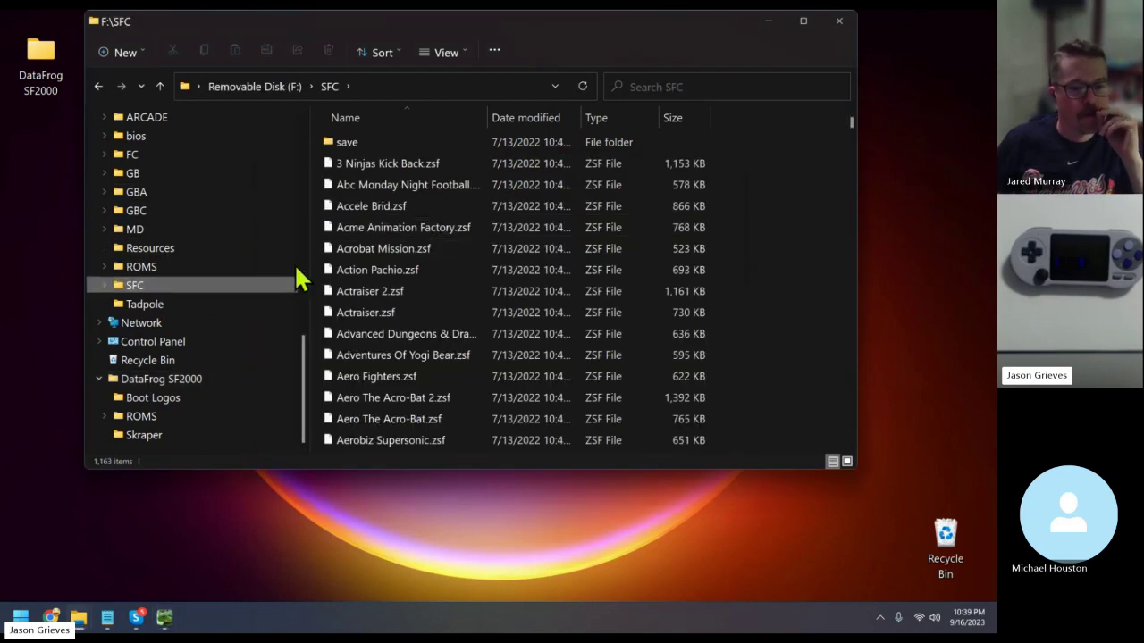
scroll(447, 281, "down", 9)
scroll(453, 278, "up", 4)
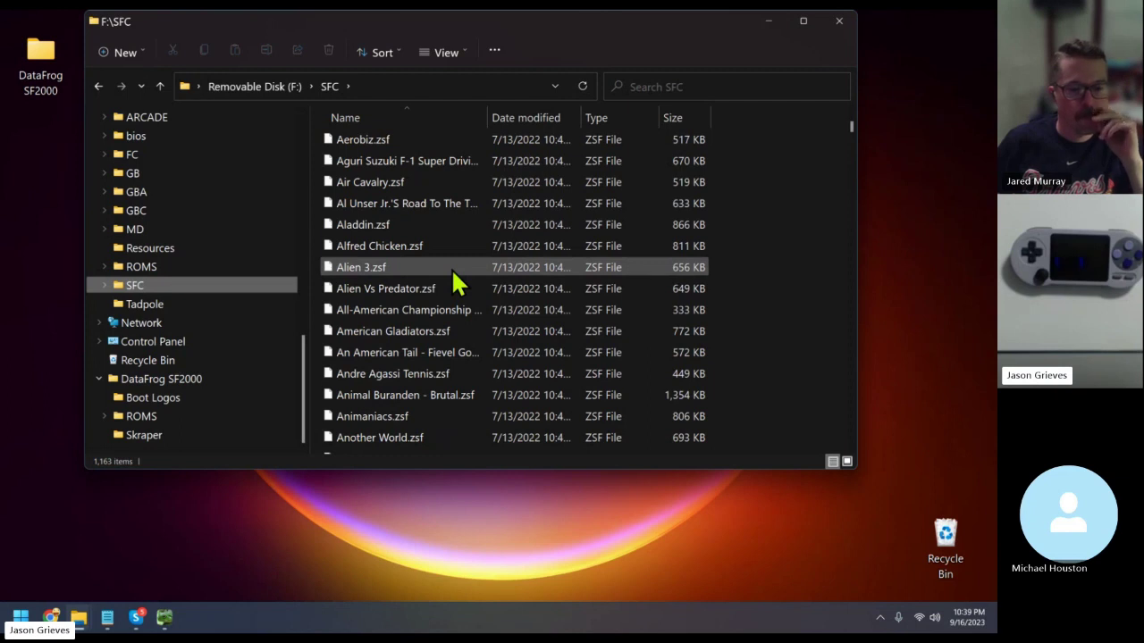
key("alt+Tab")
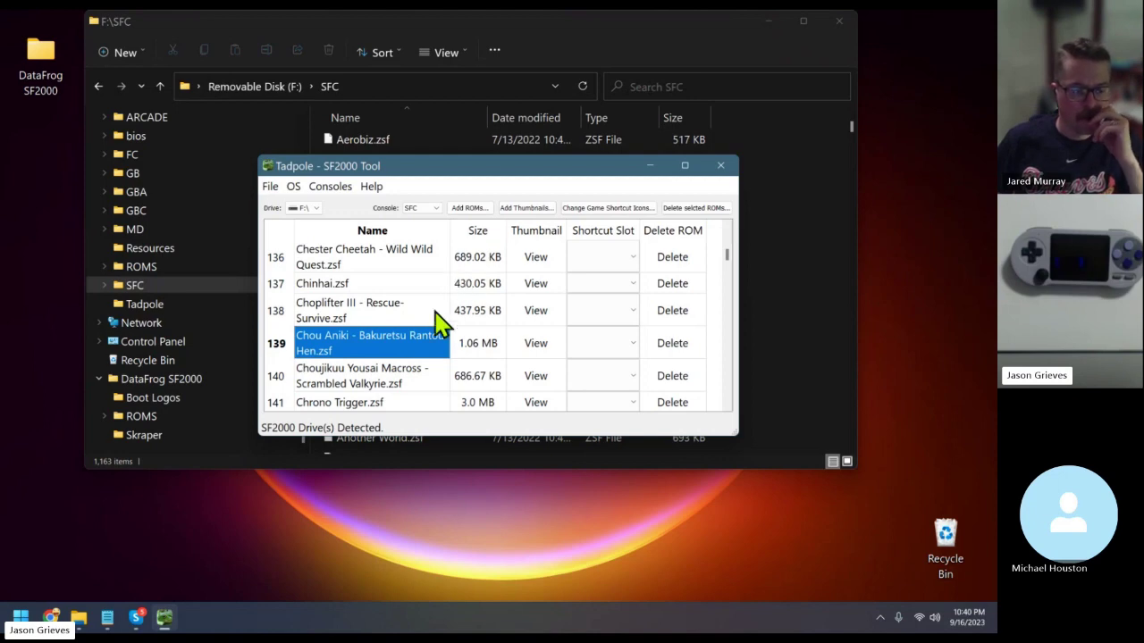
Select every ROM in the SFC list and delete them all
scroll(393, 313, "down", 1)
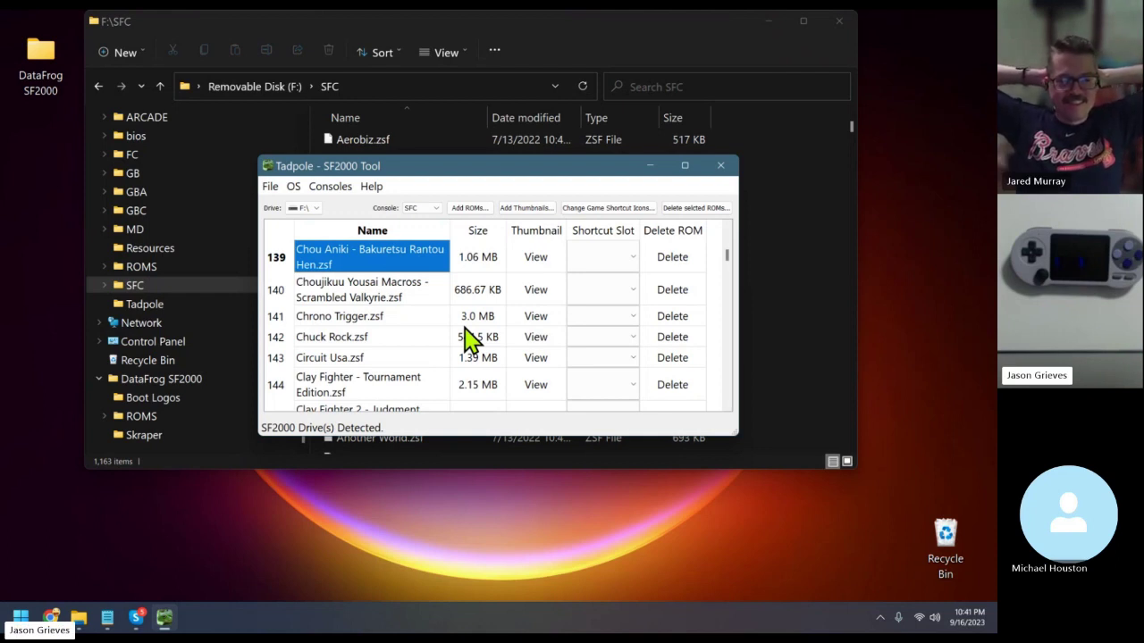
left_click(385, 234)
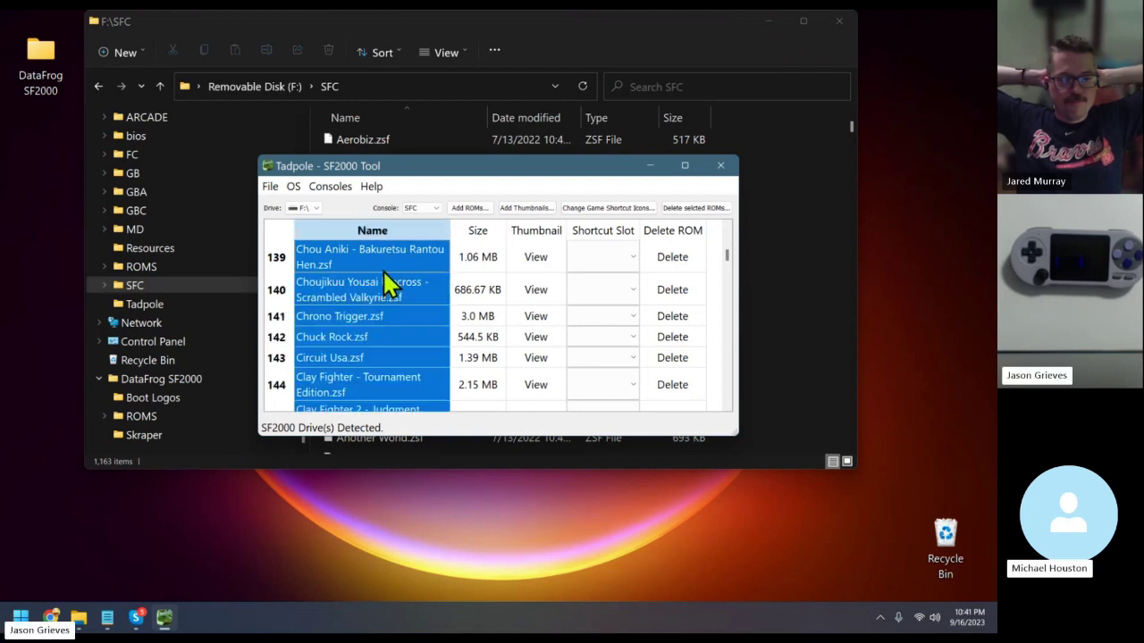
left_click(688, 209)
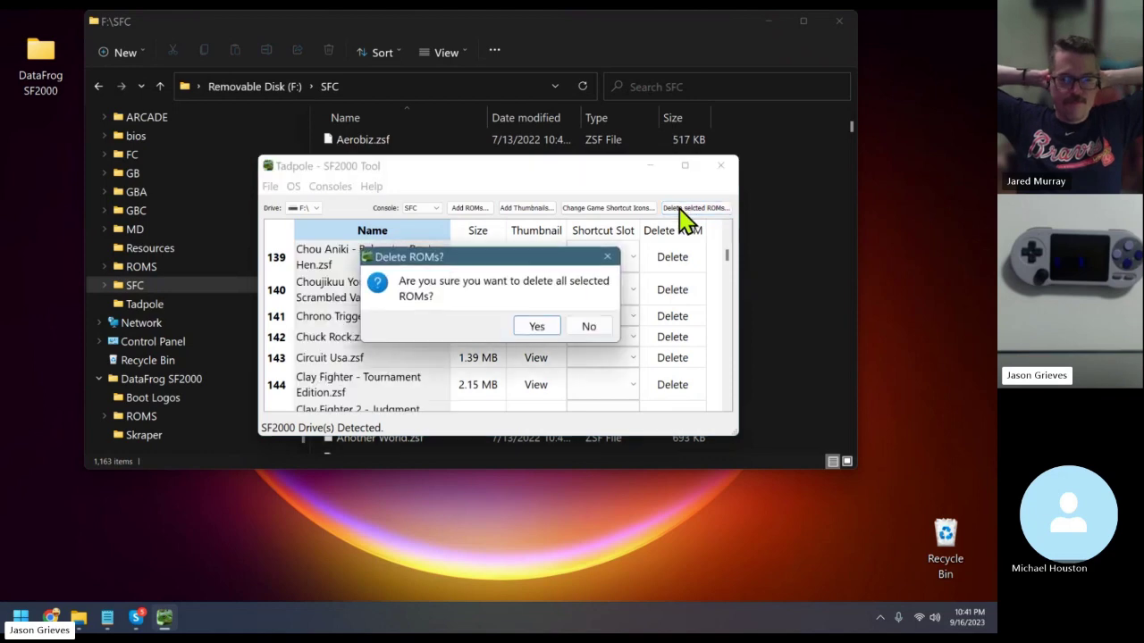
left_click(536, 327)
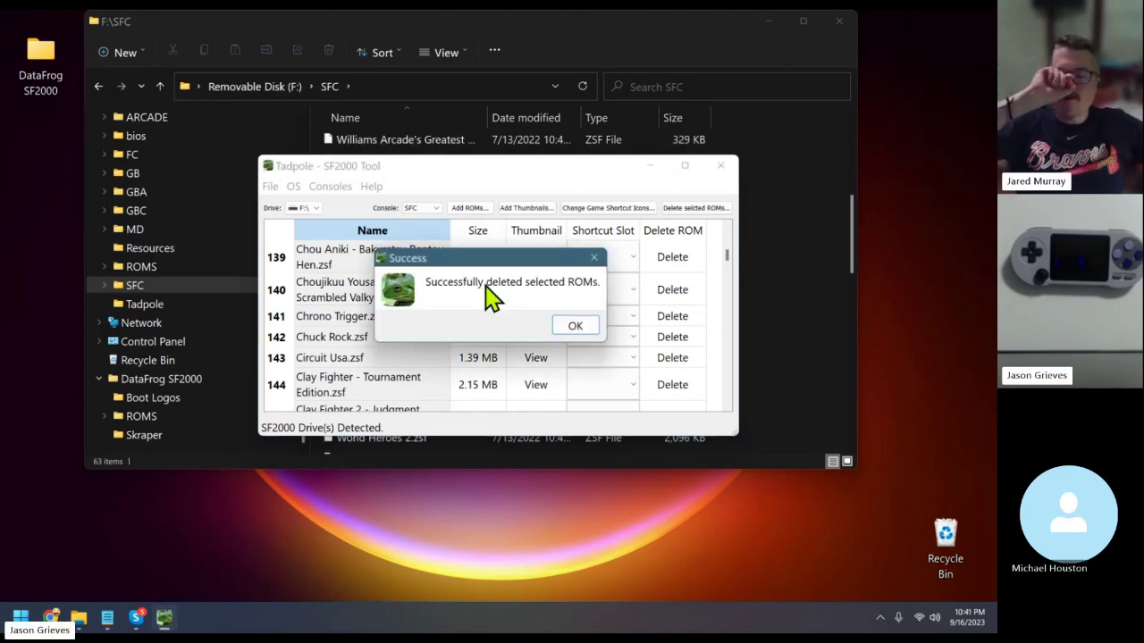
left_click(570, 329)
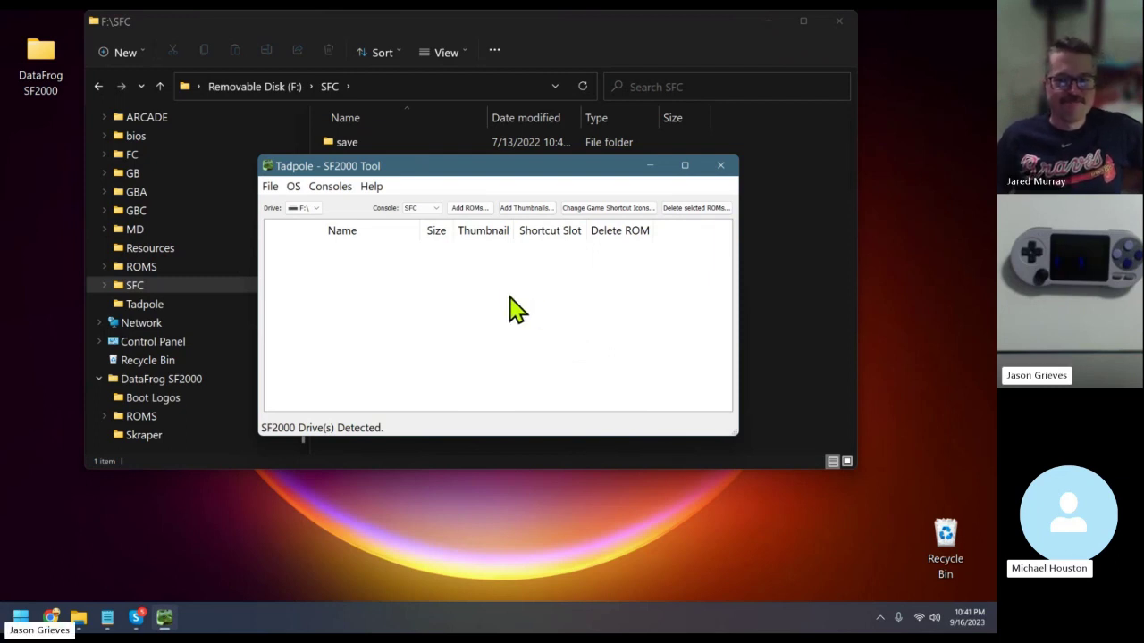
List the ROMs of the FC console and try to delete them without selecting any
left_click(425, 209)
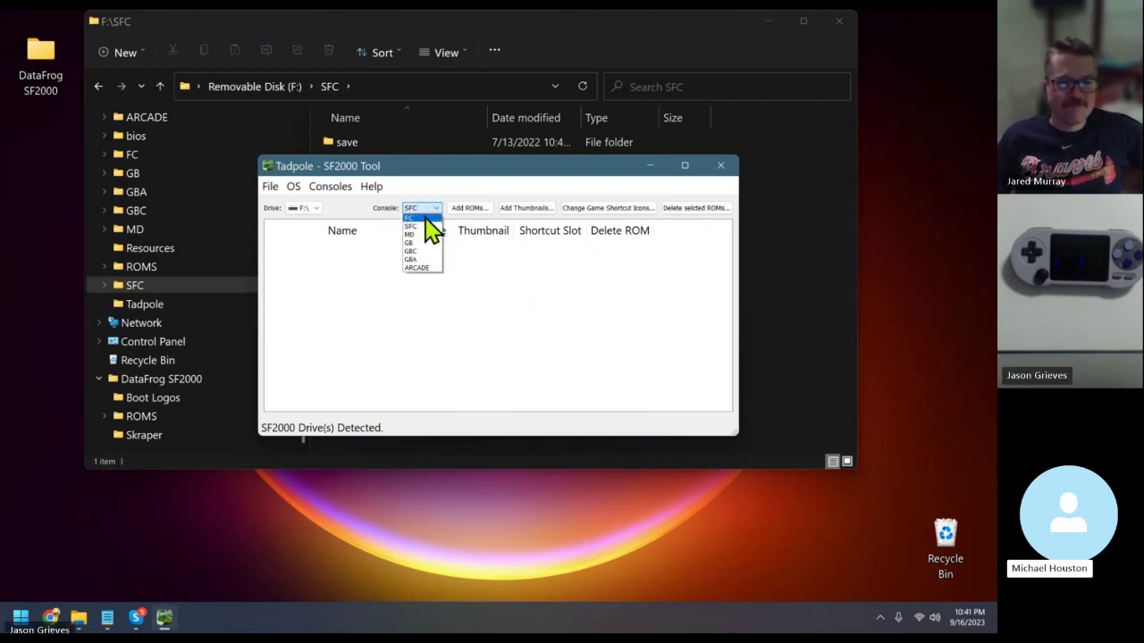
left_click(424, 218)
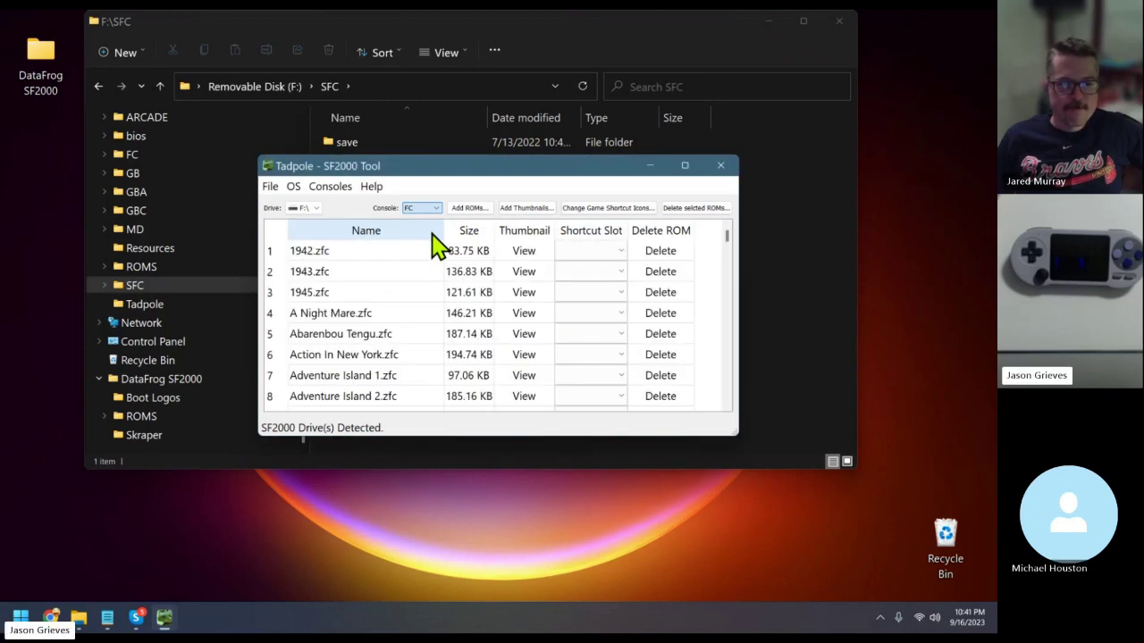
scroll(429, 294, "down", 14)
scroll(403, 313, "down", 20)
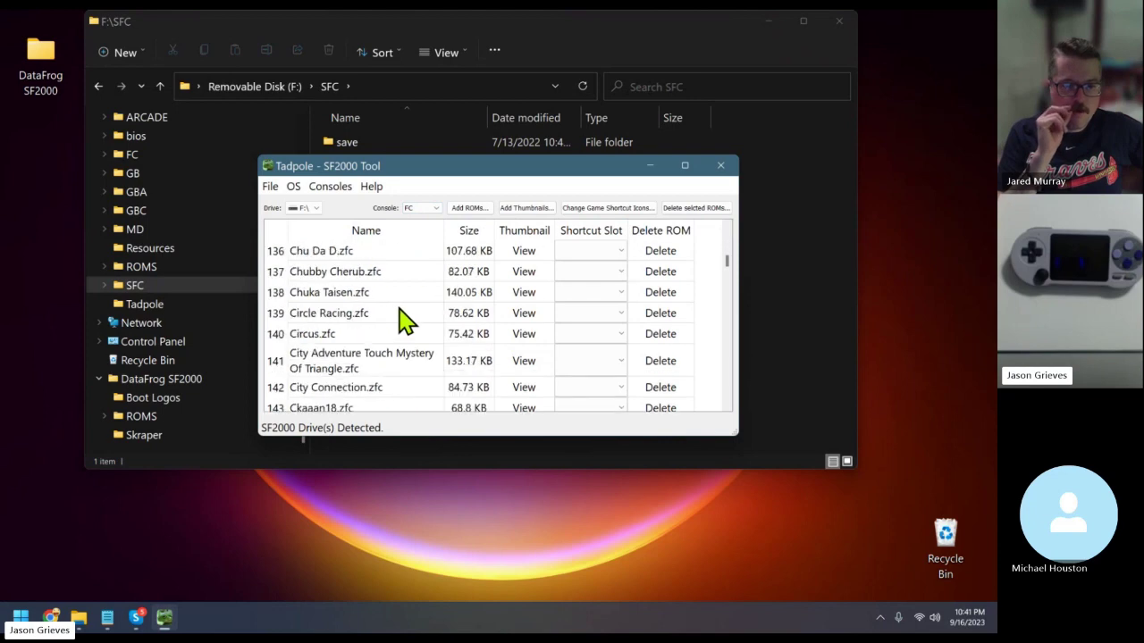
scroll(420, 315, "up", 20)
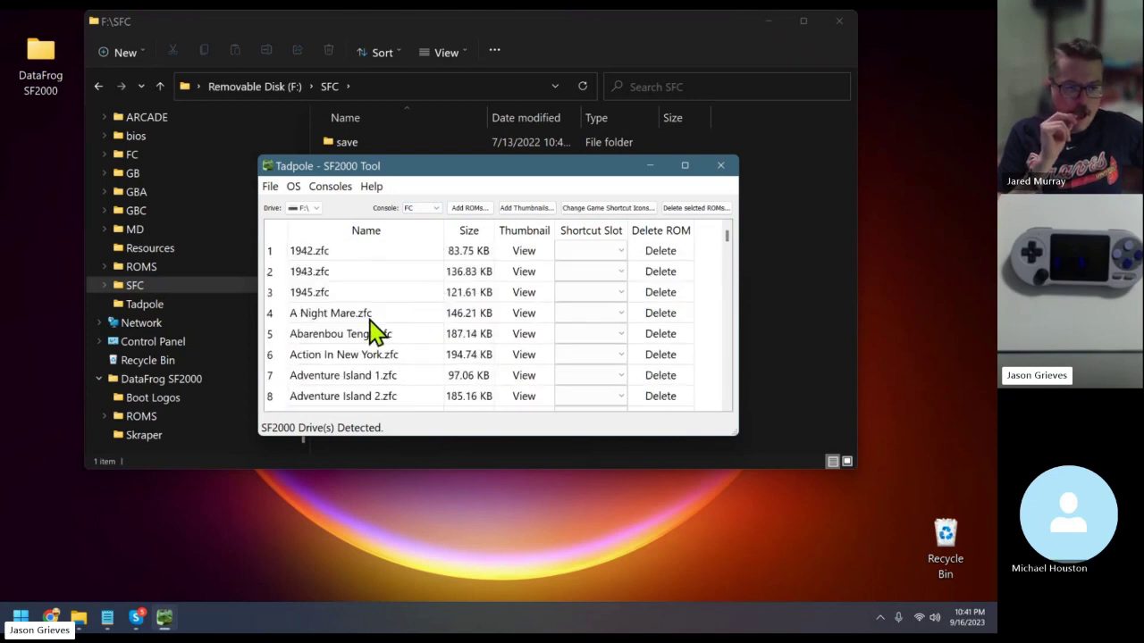
left_click(684, 215)
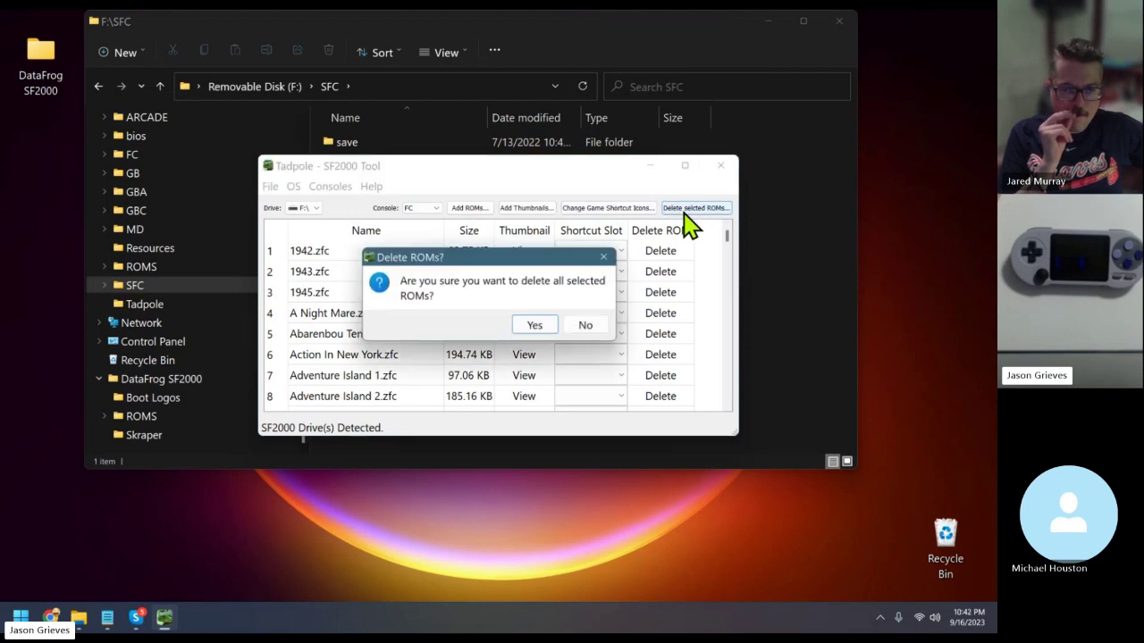
left_click(542, 324)
left_click(579, 327)
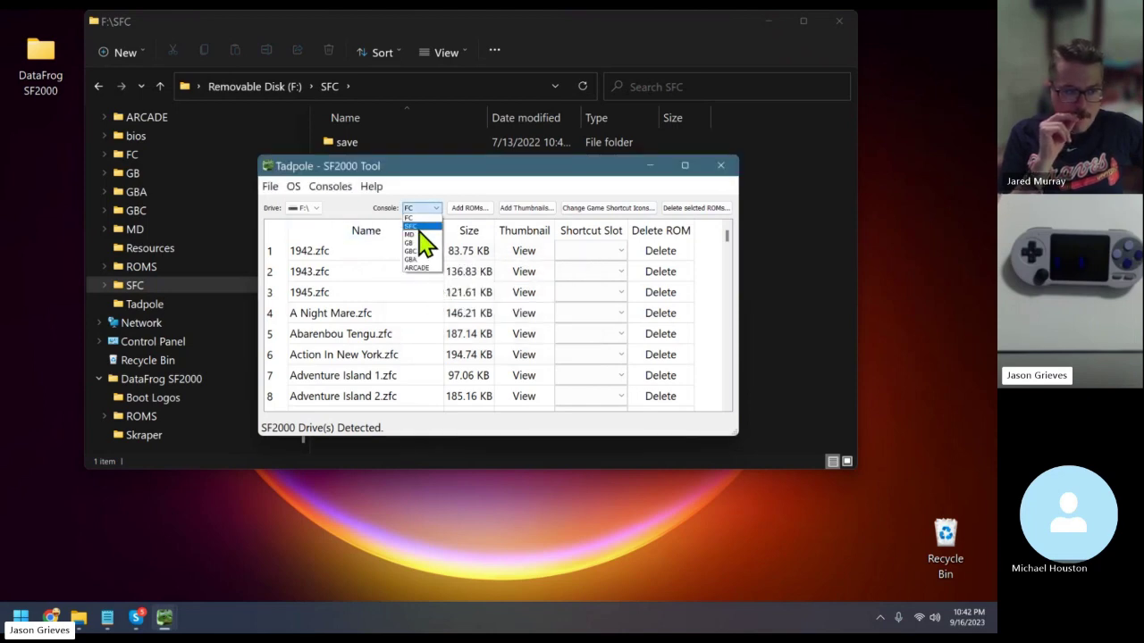
List the ROMs of the MD console, select them all and delete them from the drive
left_click(419, 240)
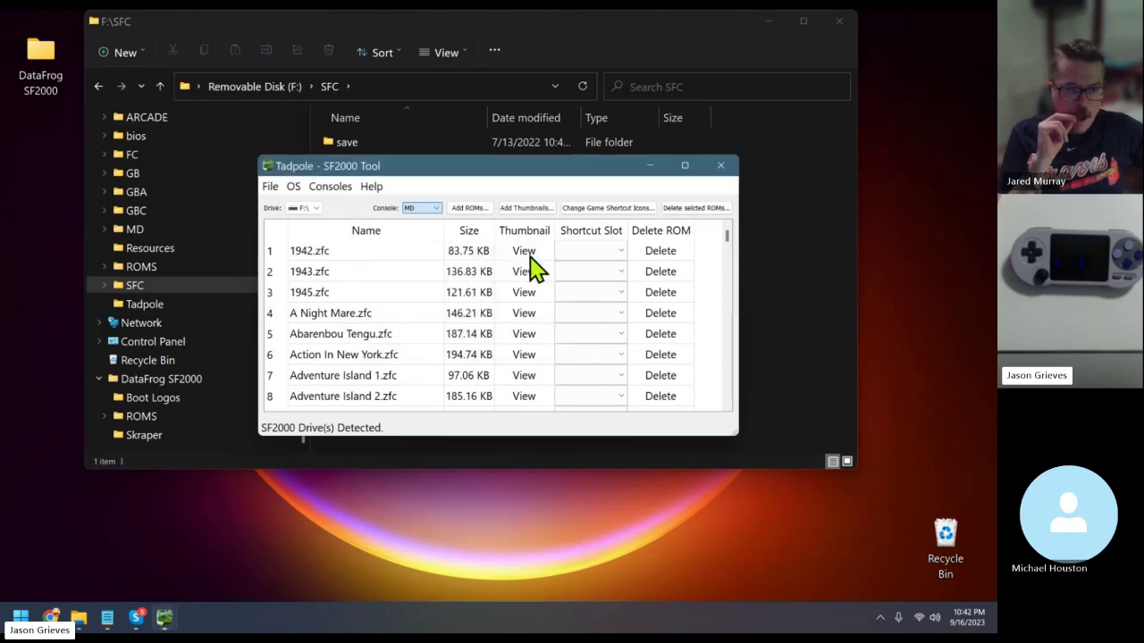
left_click(397, 234)
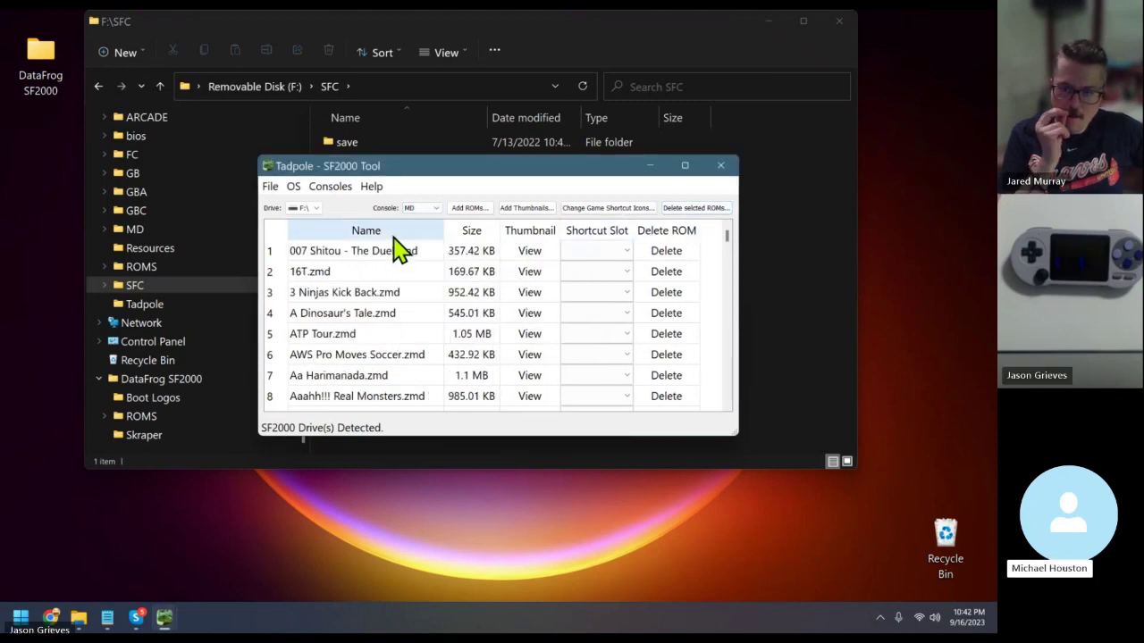
left_click(702, 207)
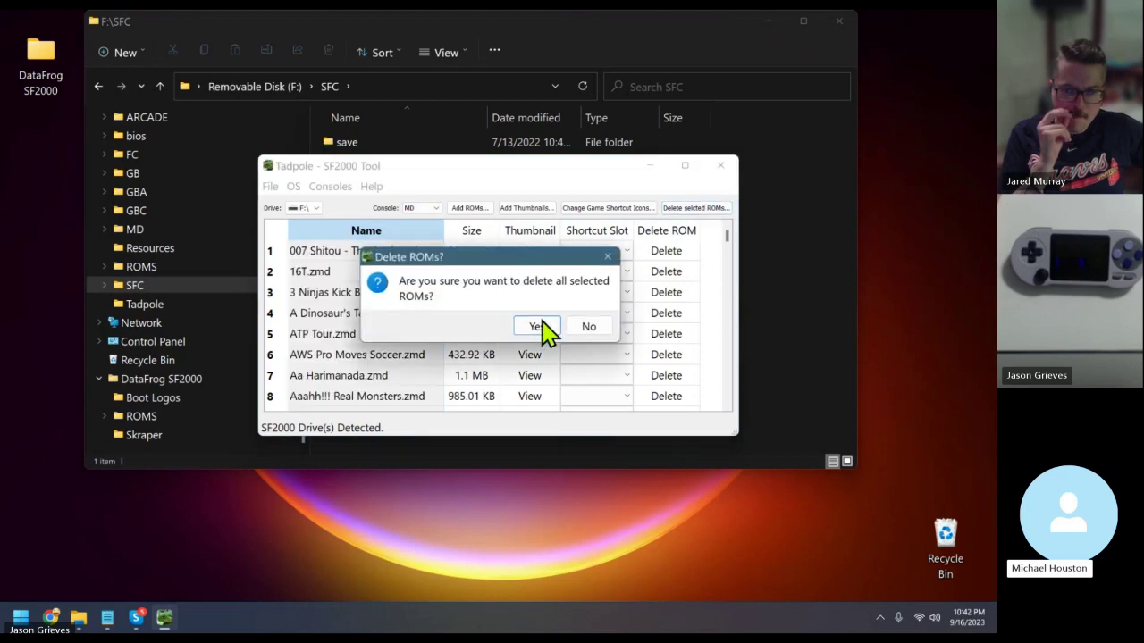
left_click(541, 334)
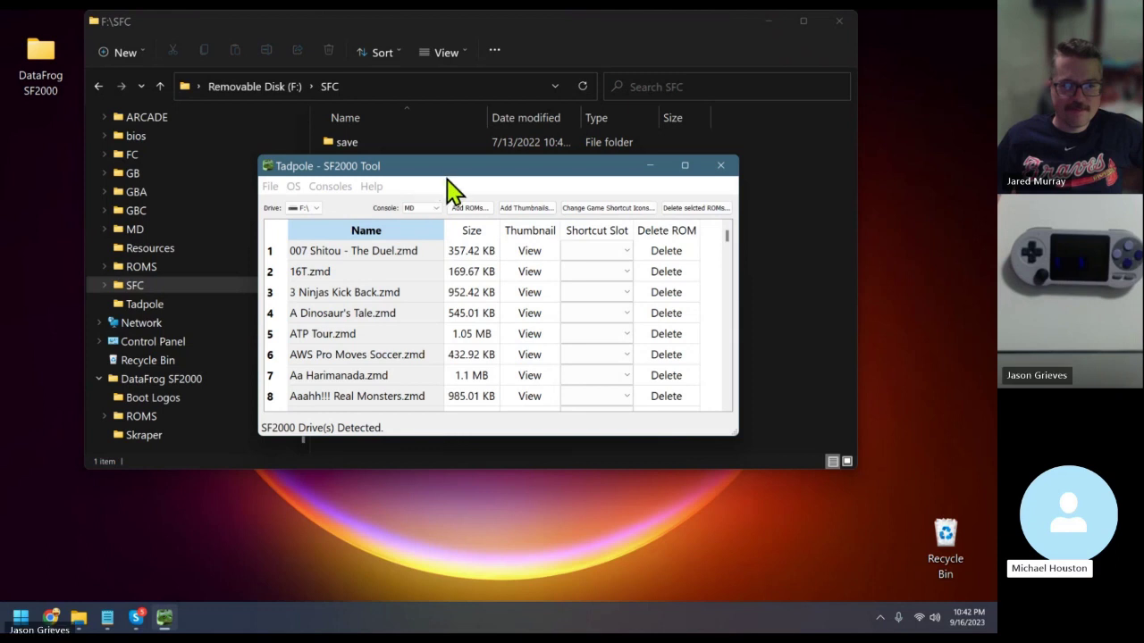
left_click(576, 326)
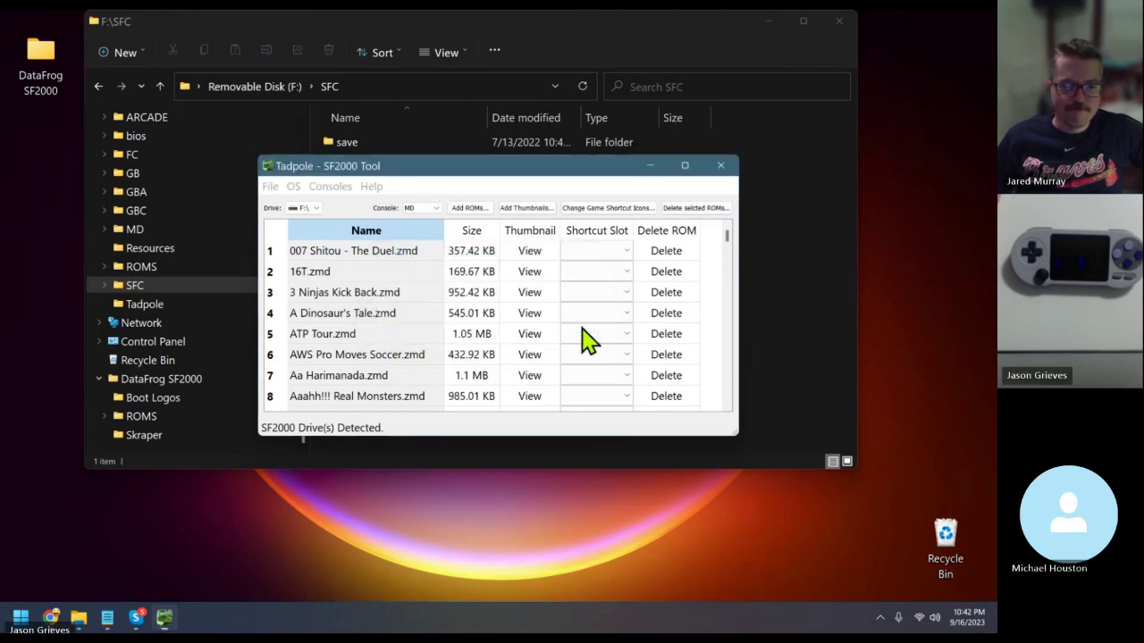
List the ROMs of the GB console and select every one of them
left_click(413, 209)
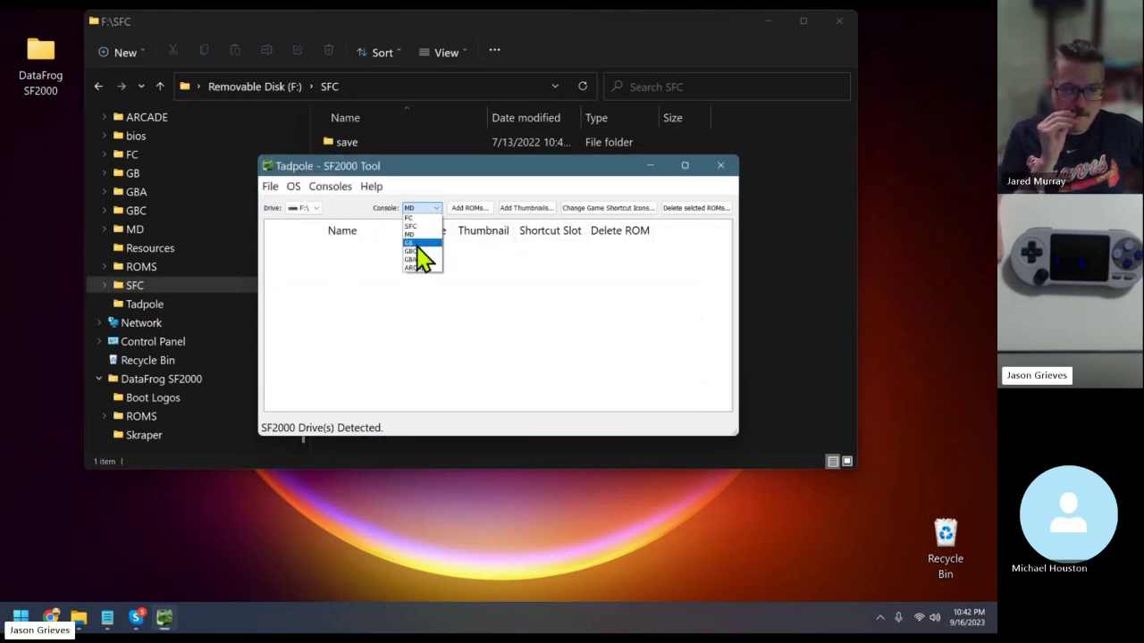
left_click(416, 243)
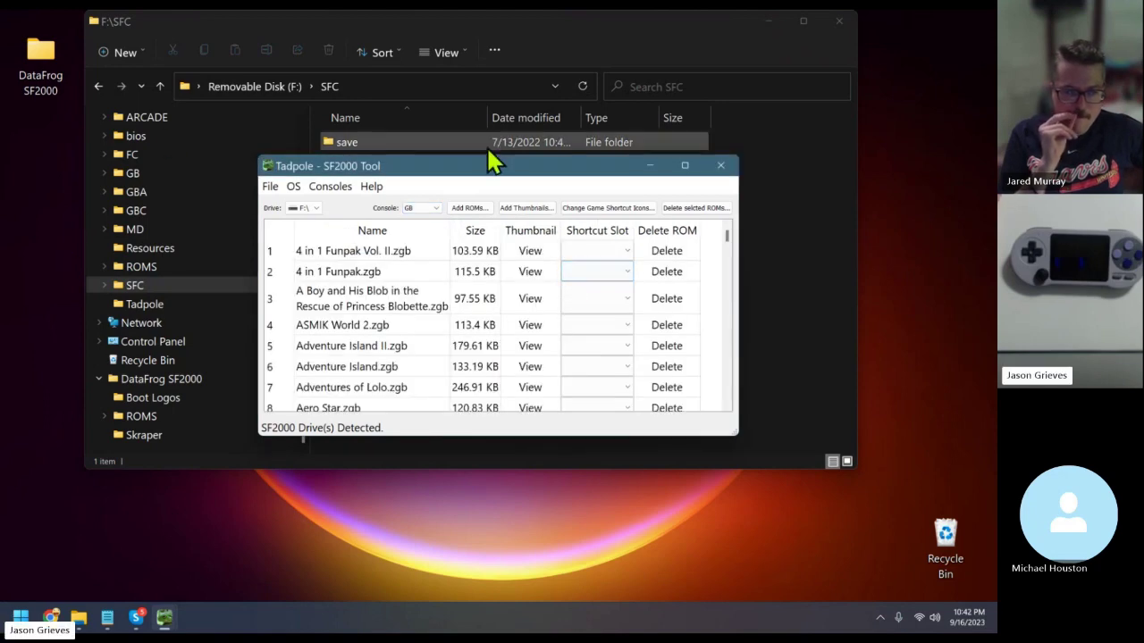
left_click(692, 211)
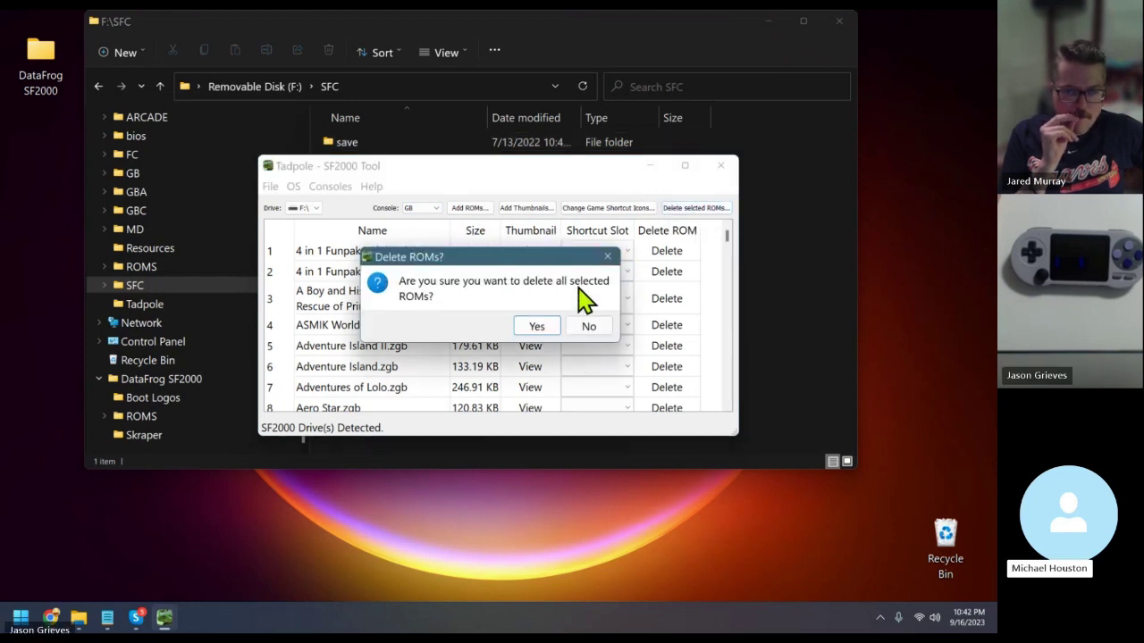
left_click(587, 331)
left_click(398, 233)
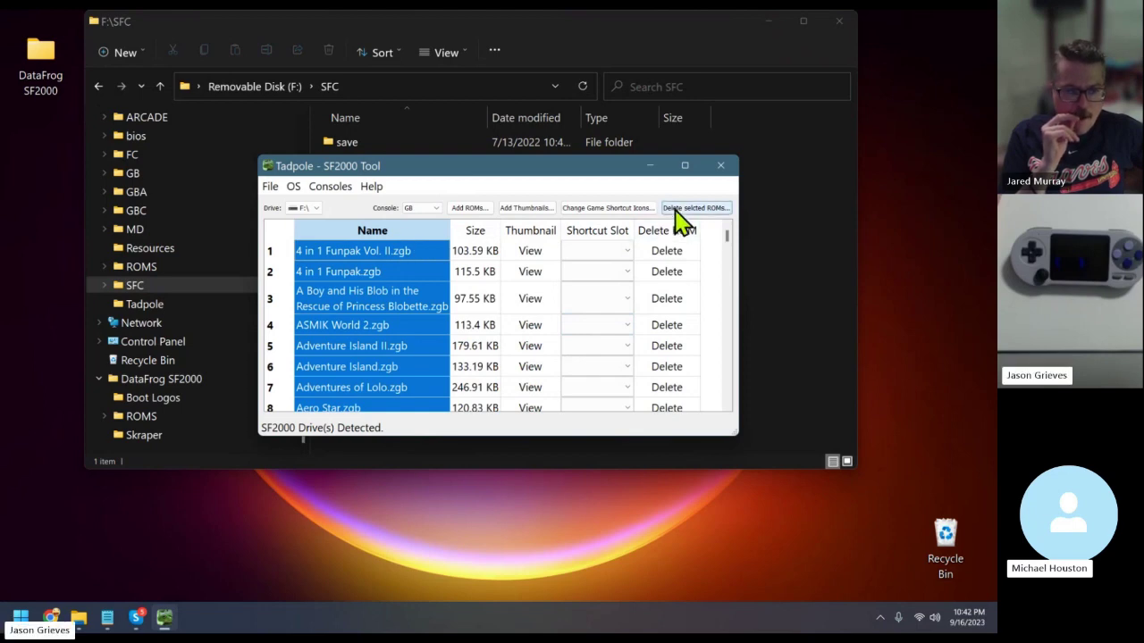
View the boot logo options and the current boot image in the local file upload dialog, and close it without choosing a new image
left_click(294, 187)
mouse_move(325, 264)
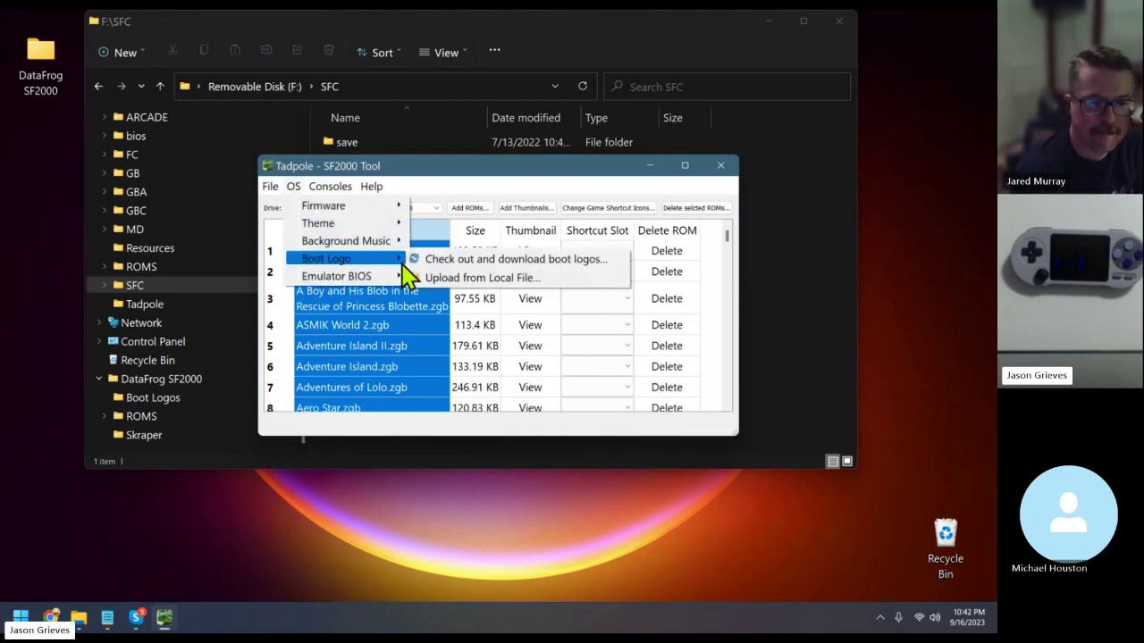
key("Escape")
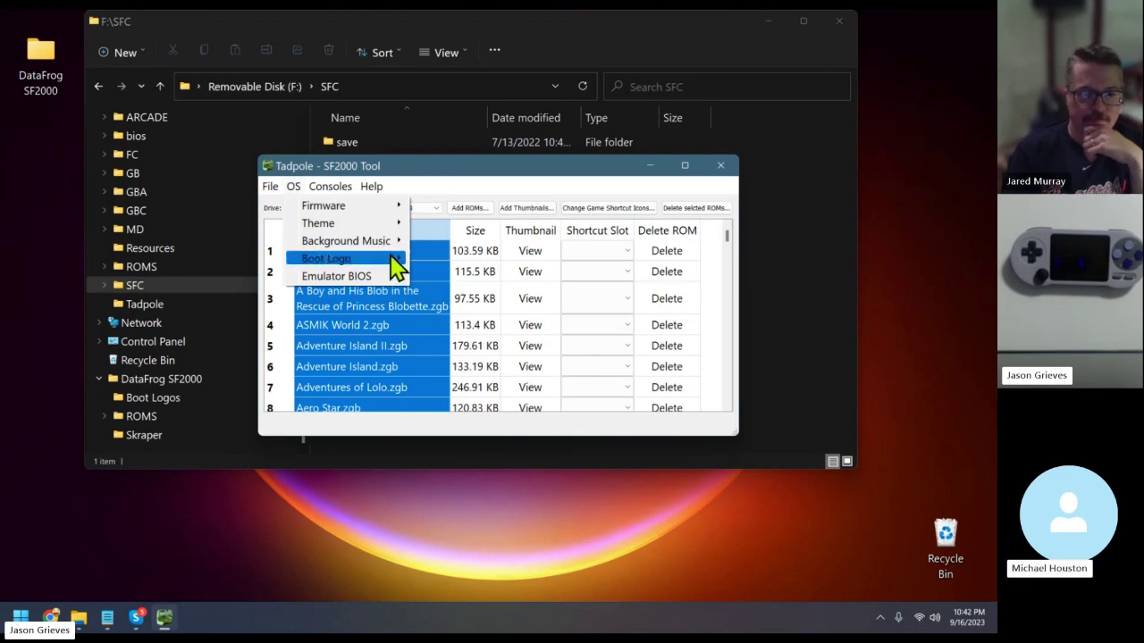
mouse_move(395, 261)
left_click(452, 281)
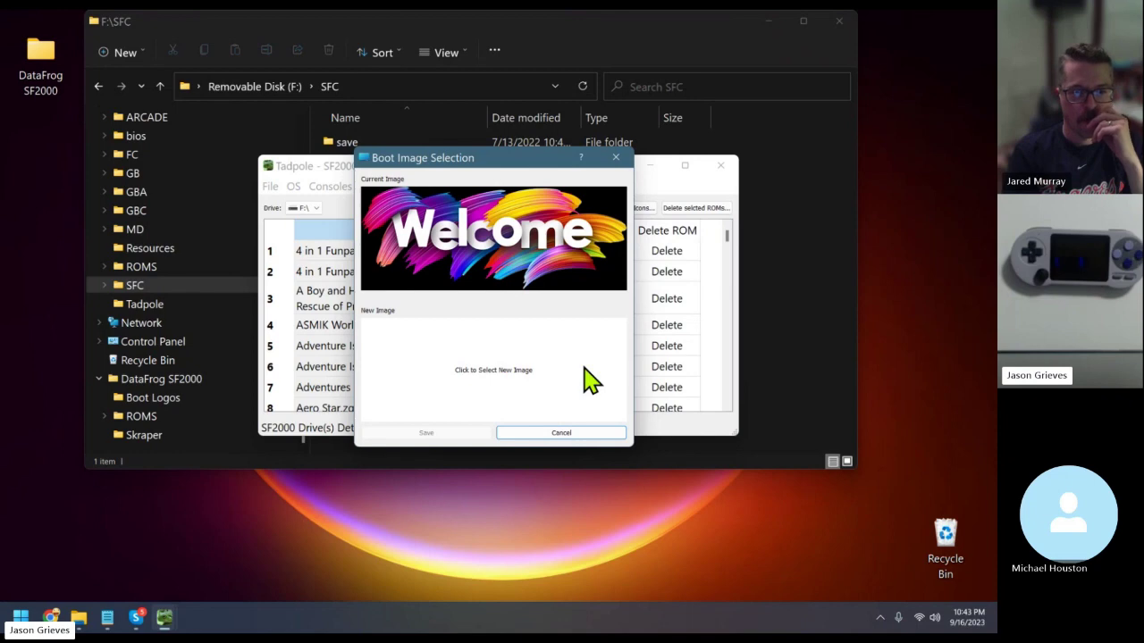
left_click(615, 159)
Delete all the selected GB ROMs
left_click(695, 208)
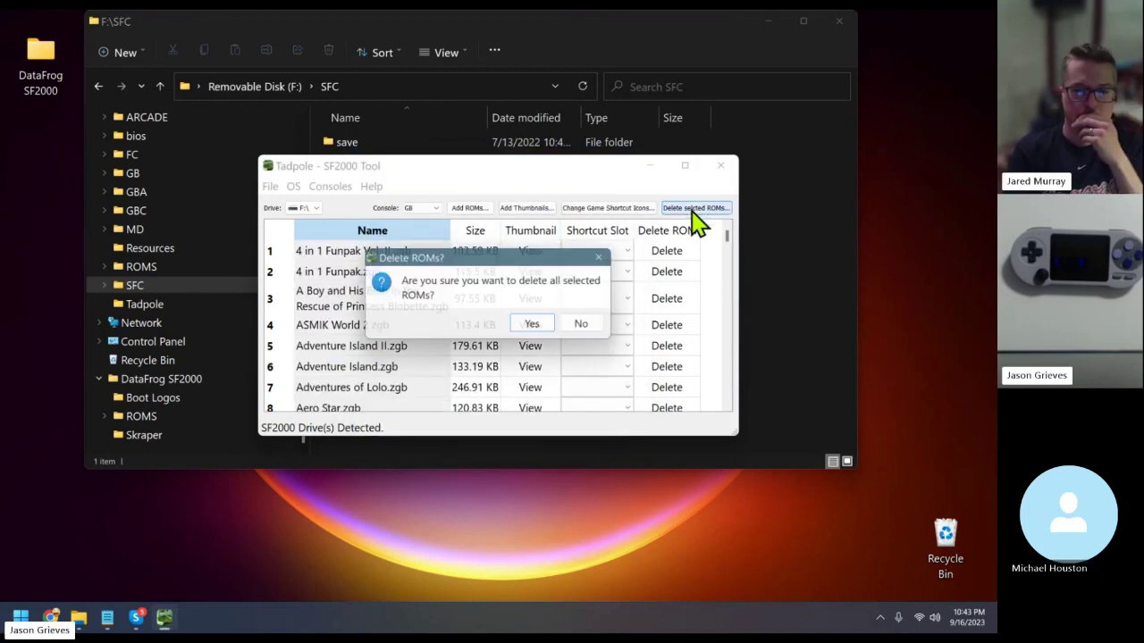
left_click(533, 324)
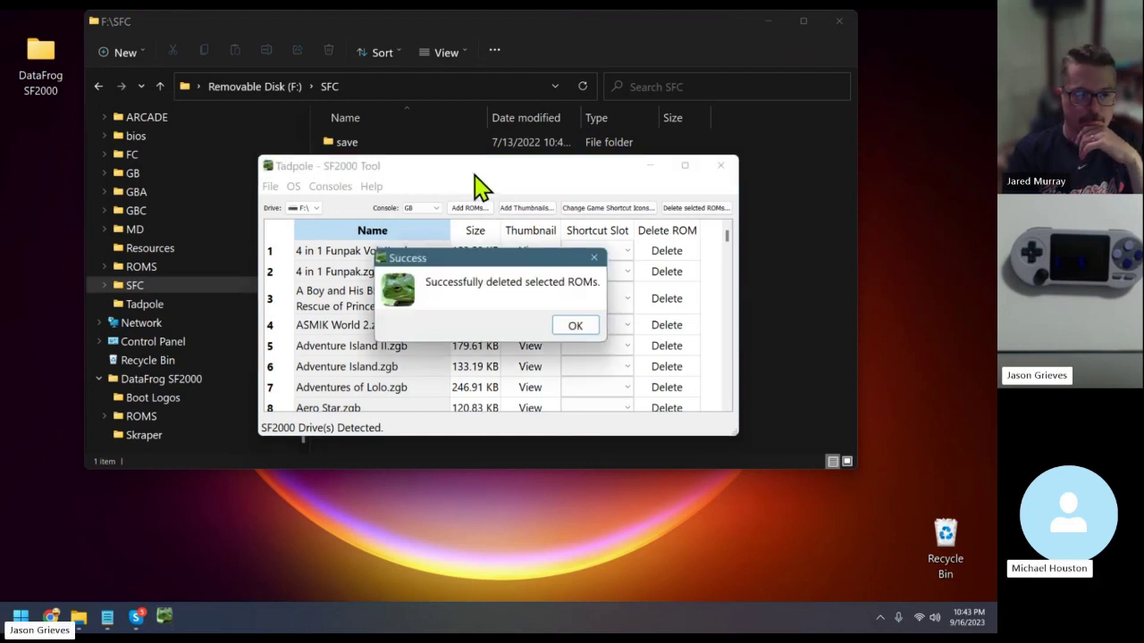
left_click(576, 328)
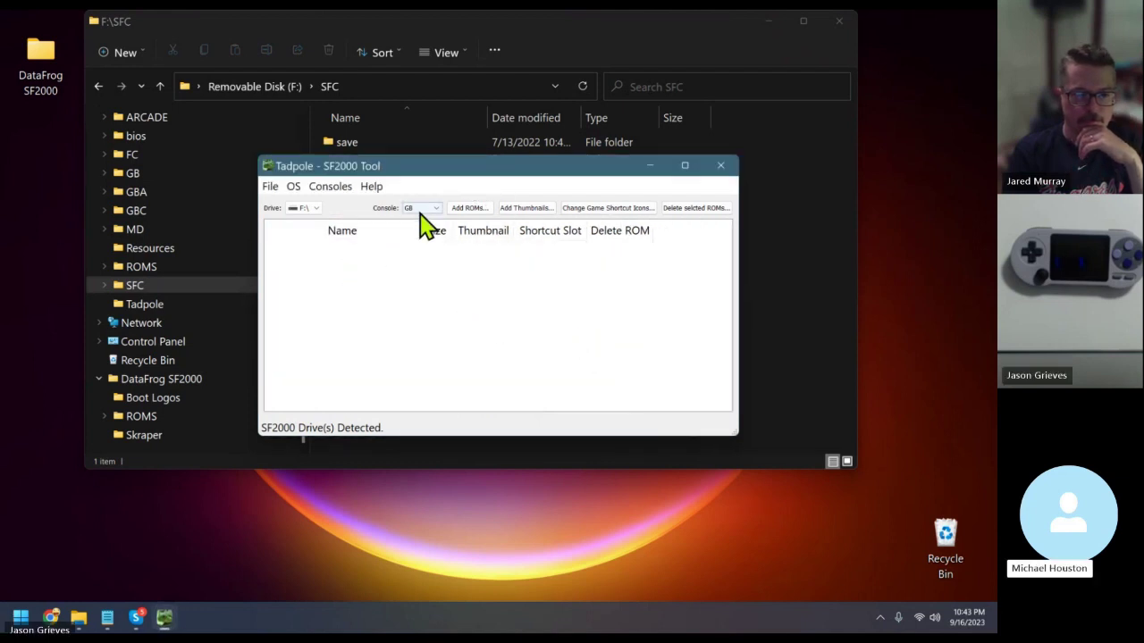
List the ROMs of the GBC console, select them all and delete them
left_click(420, 251)
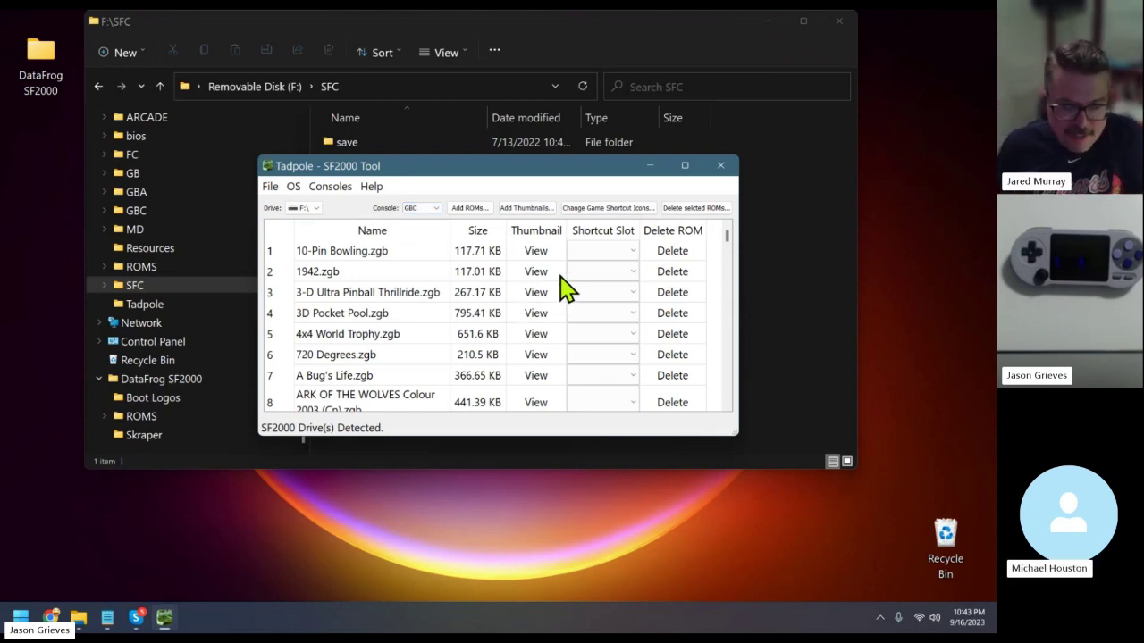
left_click(370, 231)
left_click(693, 209)
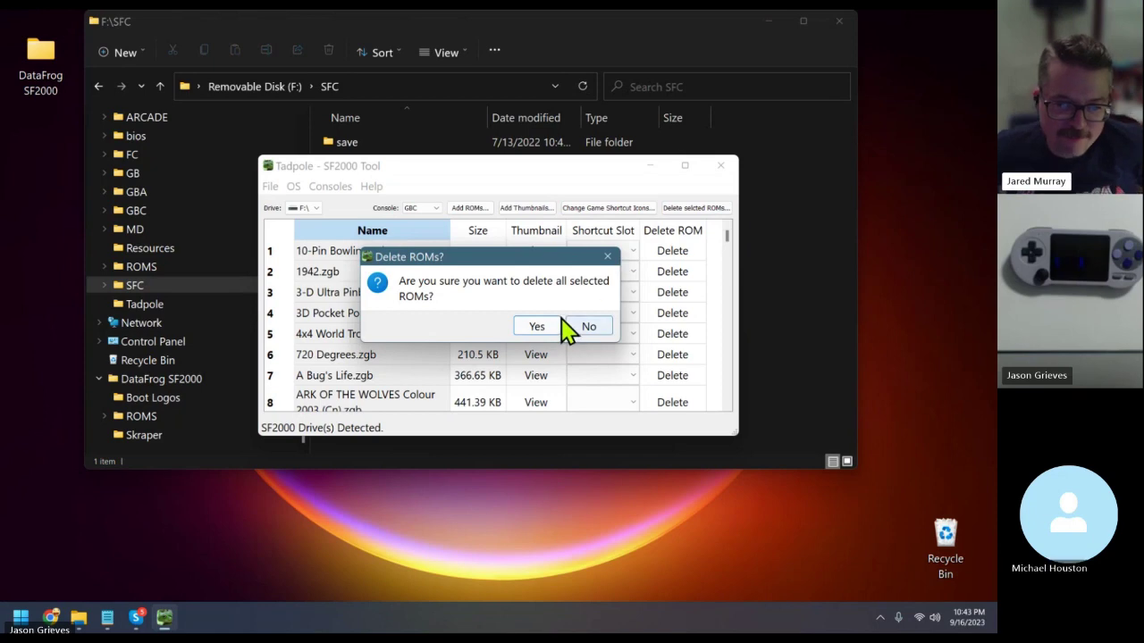
left_click(549, 329)
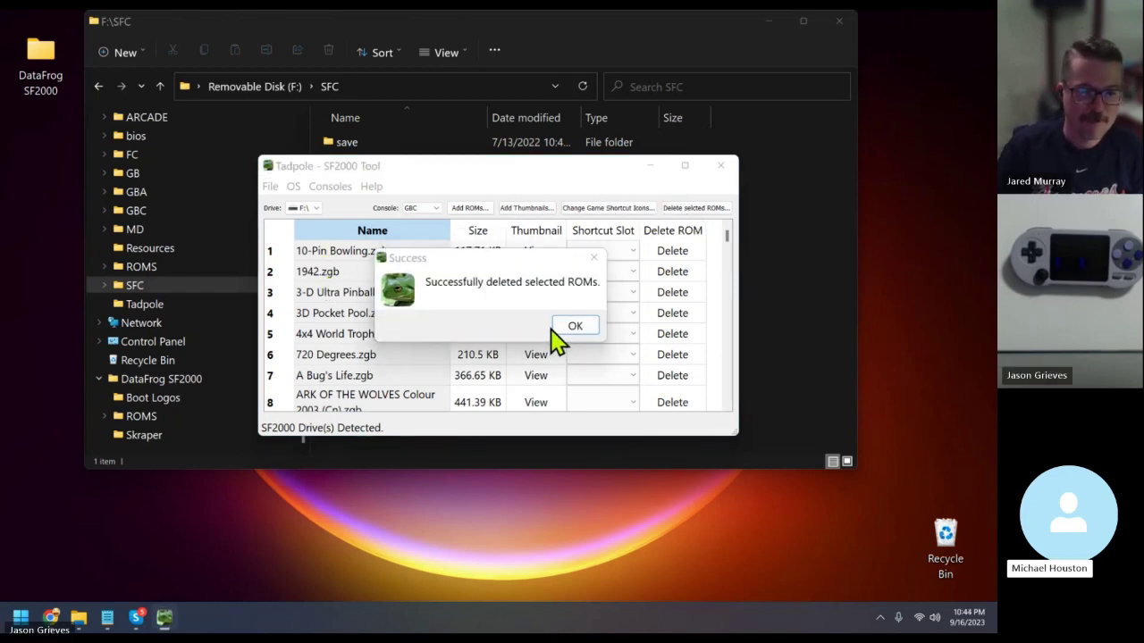
left_click(578, 328)
List the ROMs of the GBA console, select them all and delete them
left_click(432, 210)
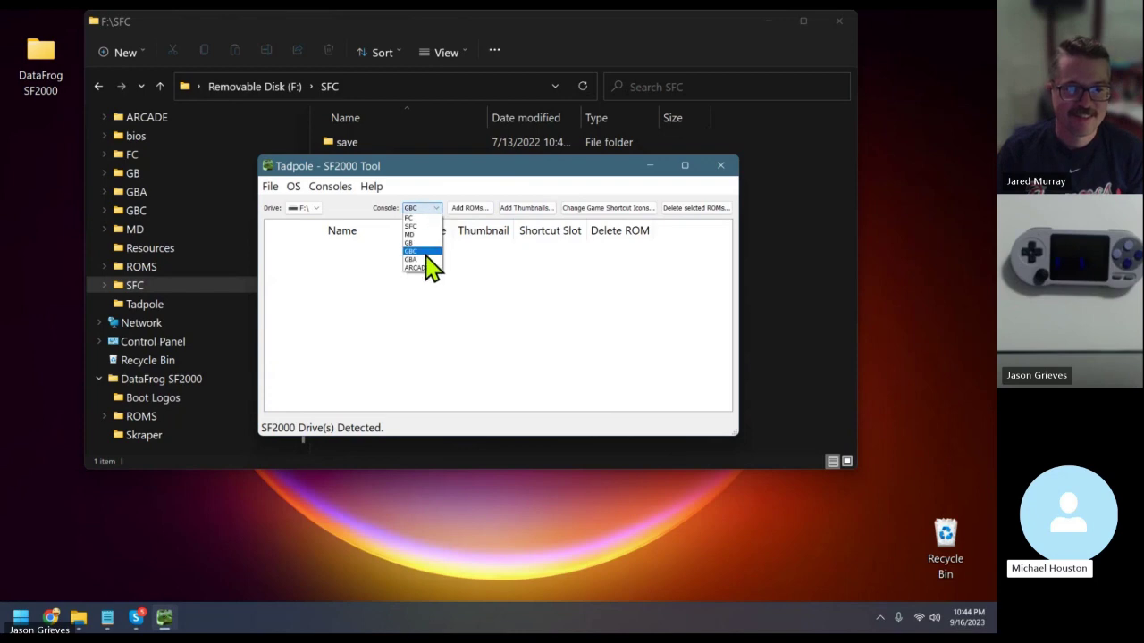
left_click(425, 259)
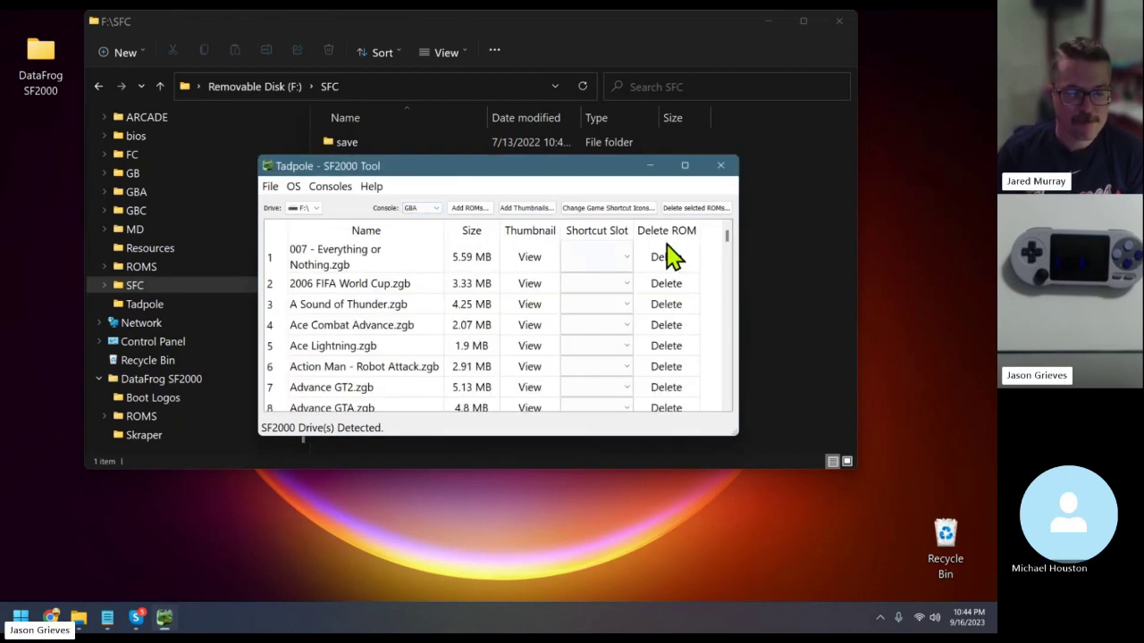
left_click(380, 230)
left_click(693, 207)
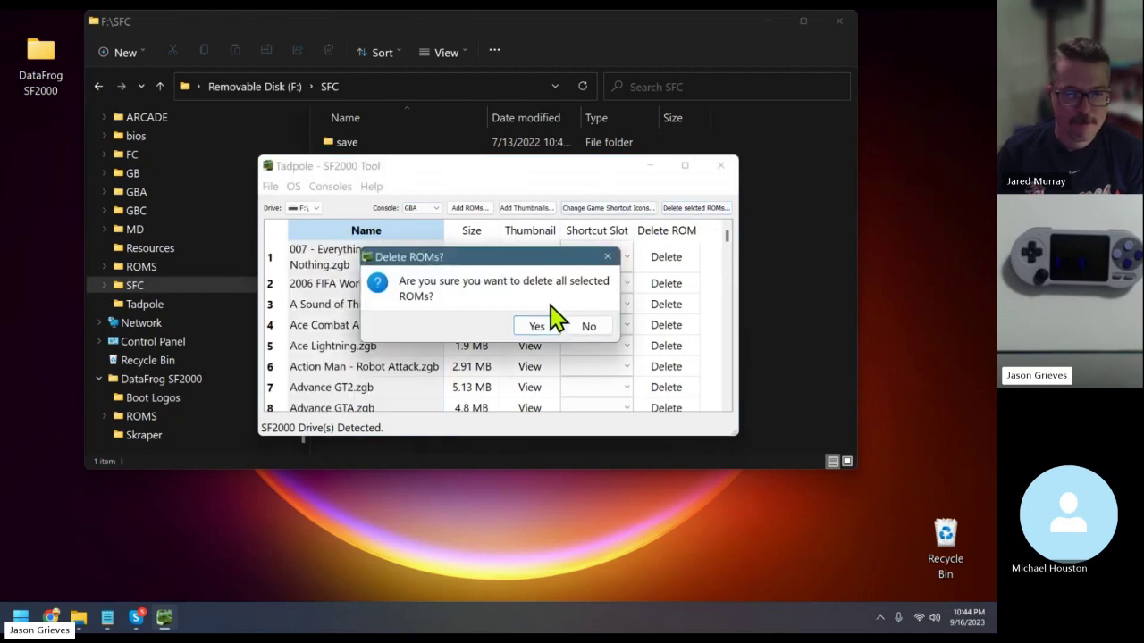
left_click(539, 329)
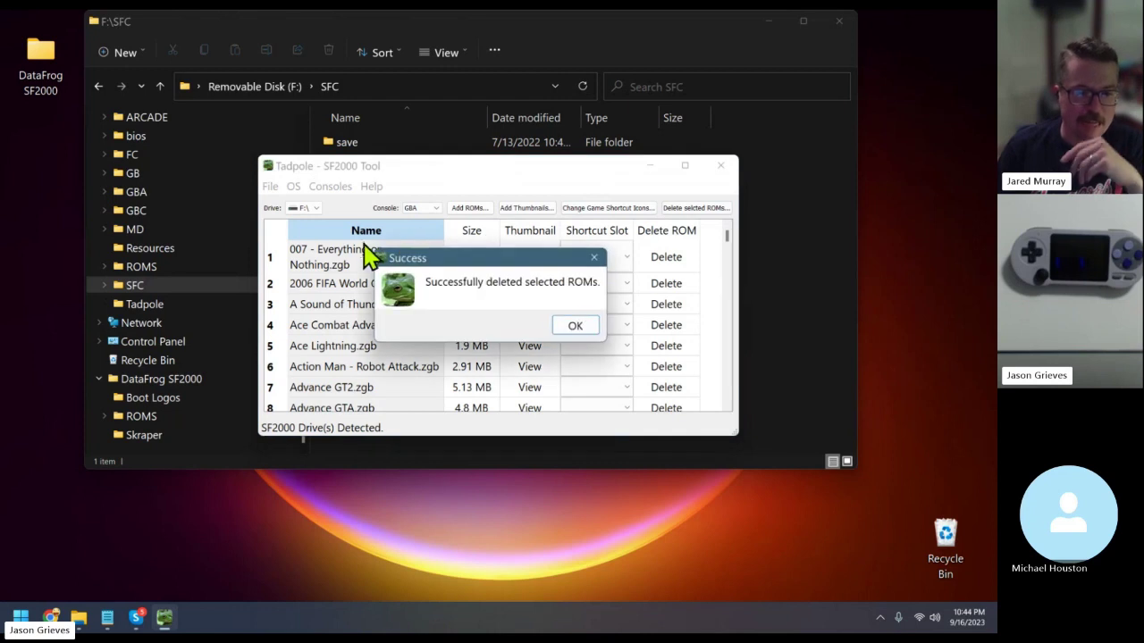
left_click(581, 323)
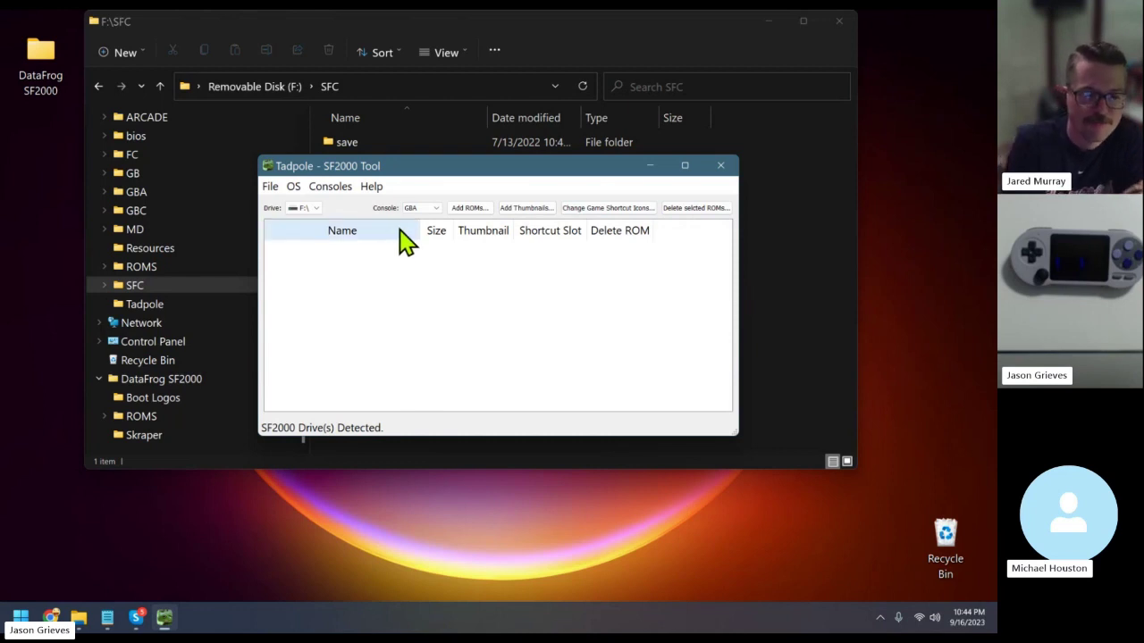
List the ROMs of the FC console, select them all and delete them
left_click(420, 208)
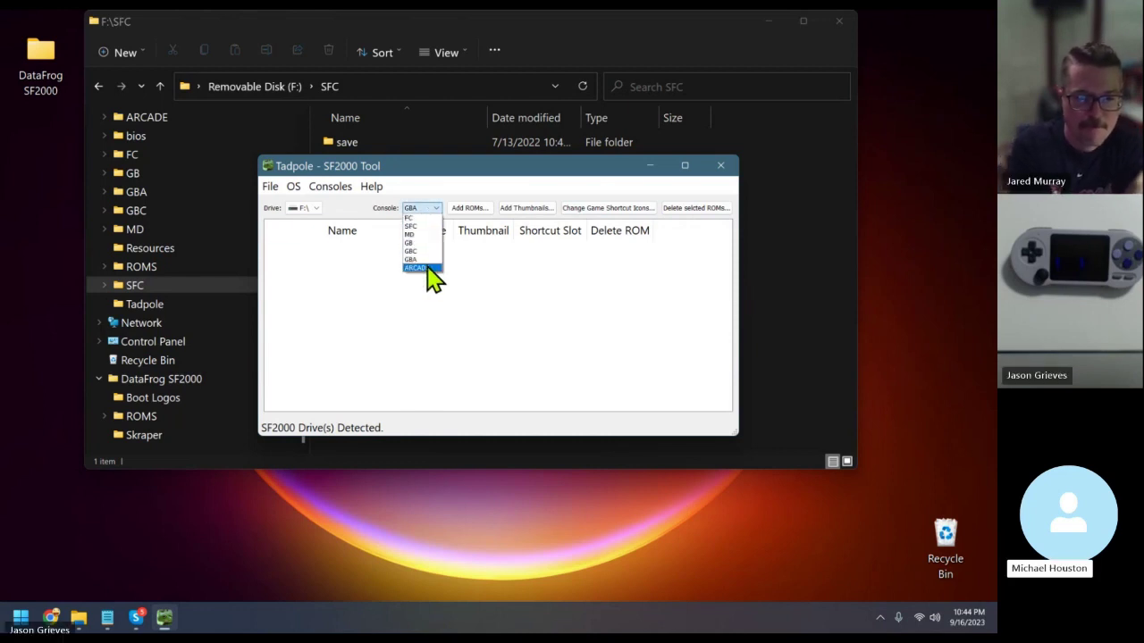
left_click(421, 218)
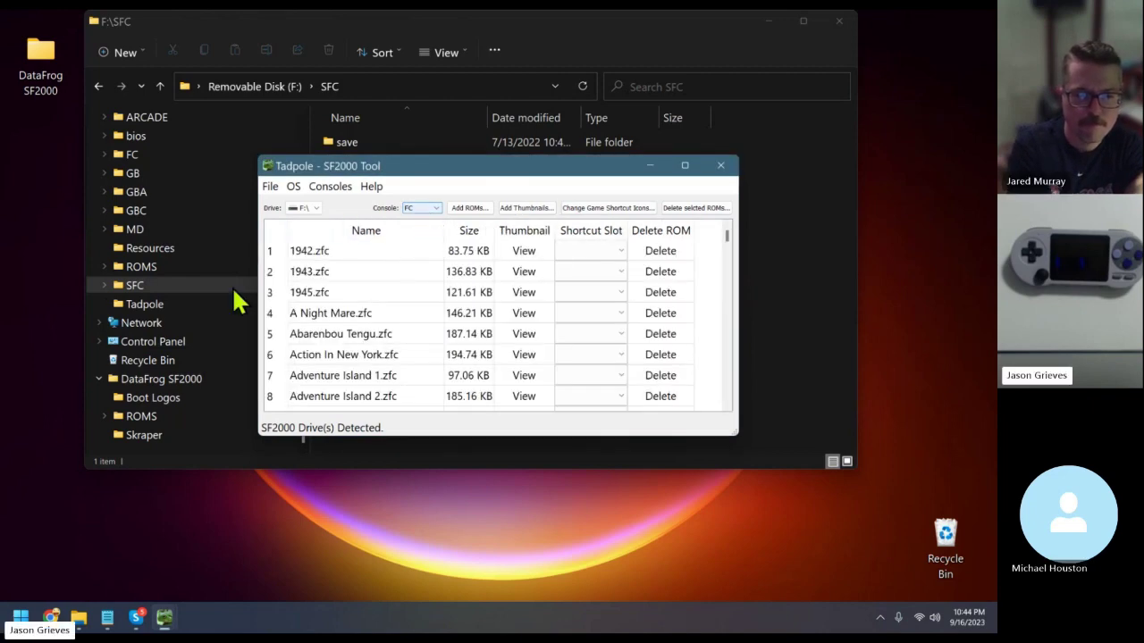
left_click(362, 231)
left_click(690, 208)
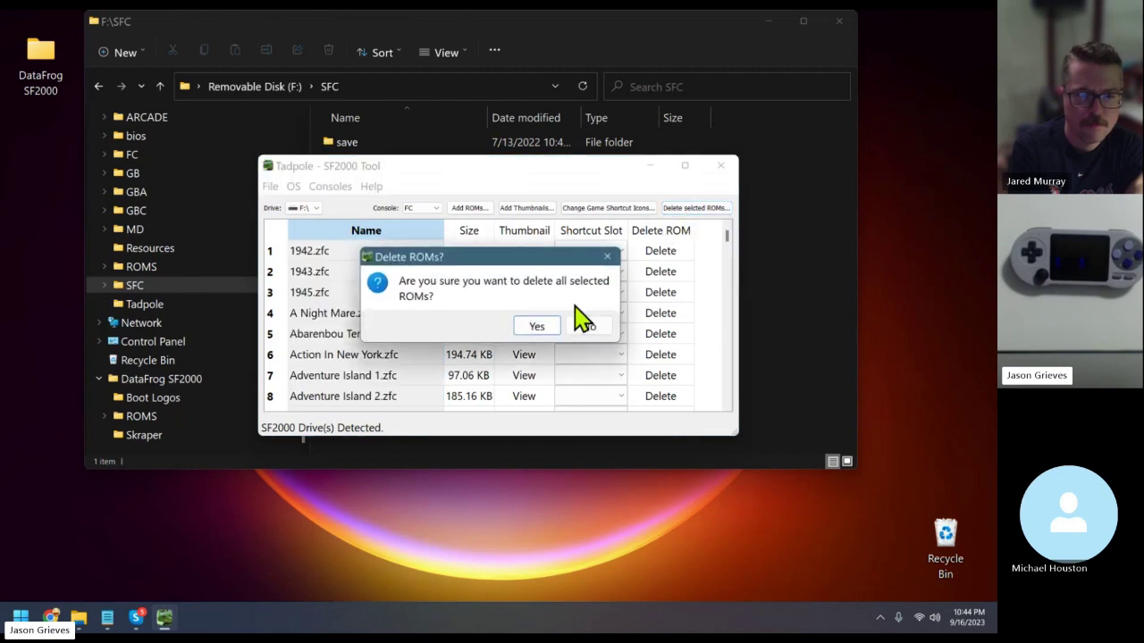
left_click(537, 326)
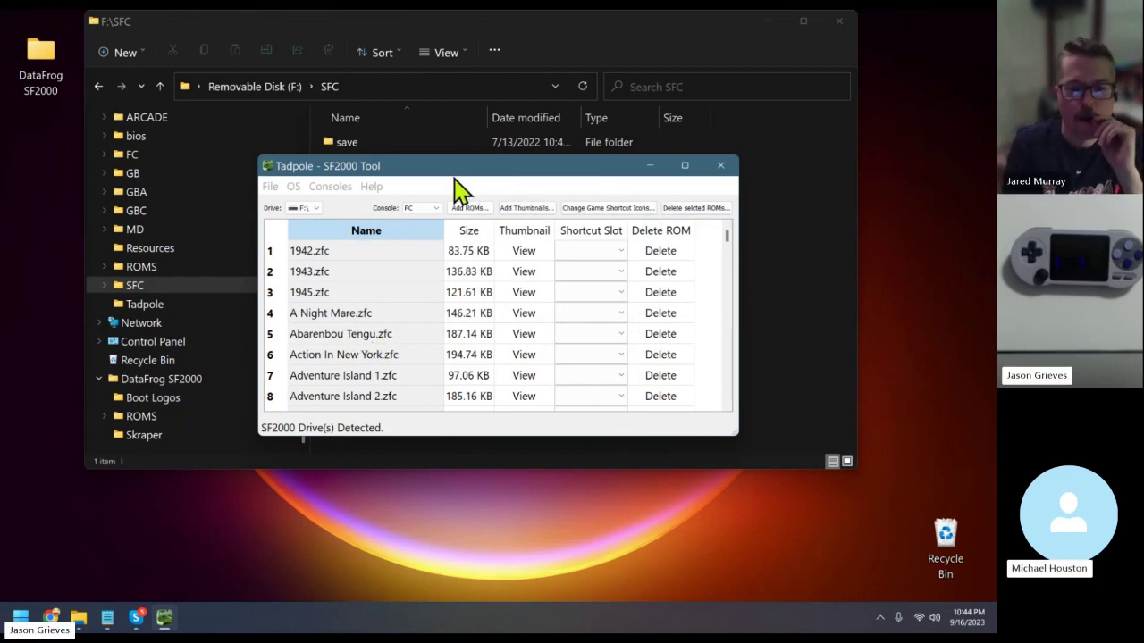
left_click(576, 325)
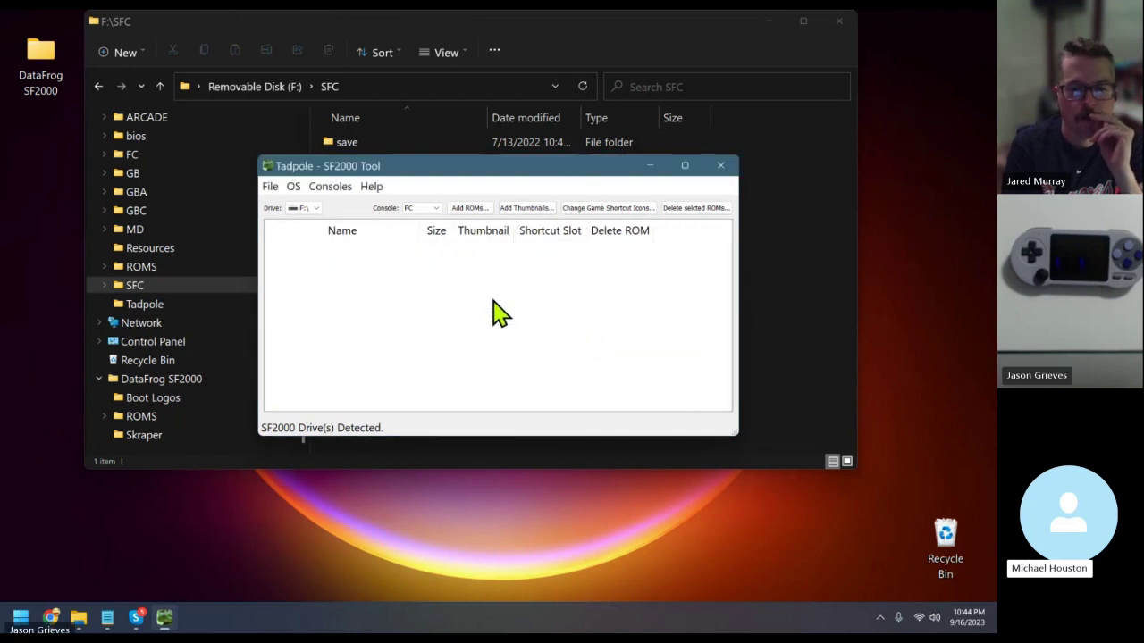
Check the ROM lists of the SFC, MD, GB, GBC, GBA and FC consoles one after another for leftover ROMs
left_click(425, 210)
left_click(420, 226)
left_click(424, 210)
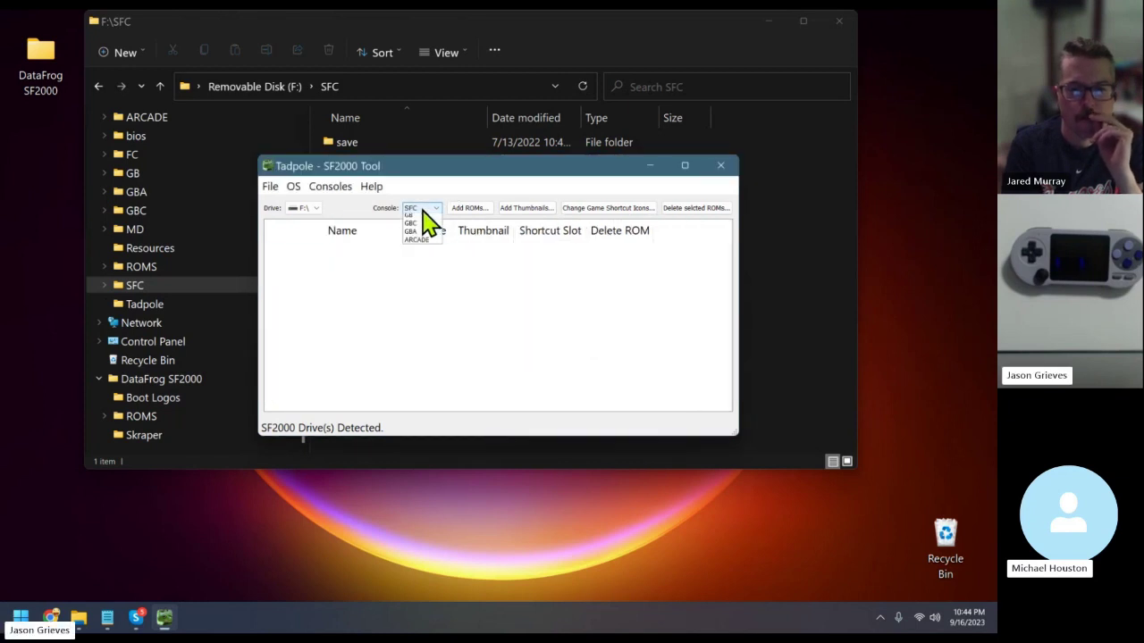
left_click(420, 211)
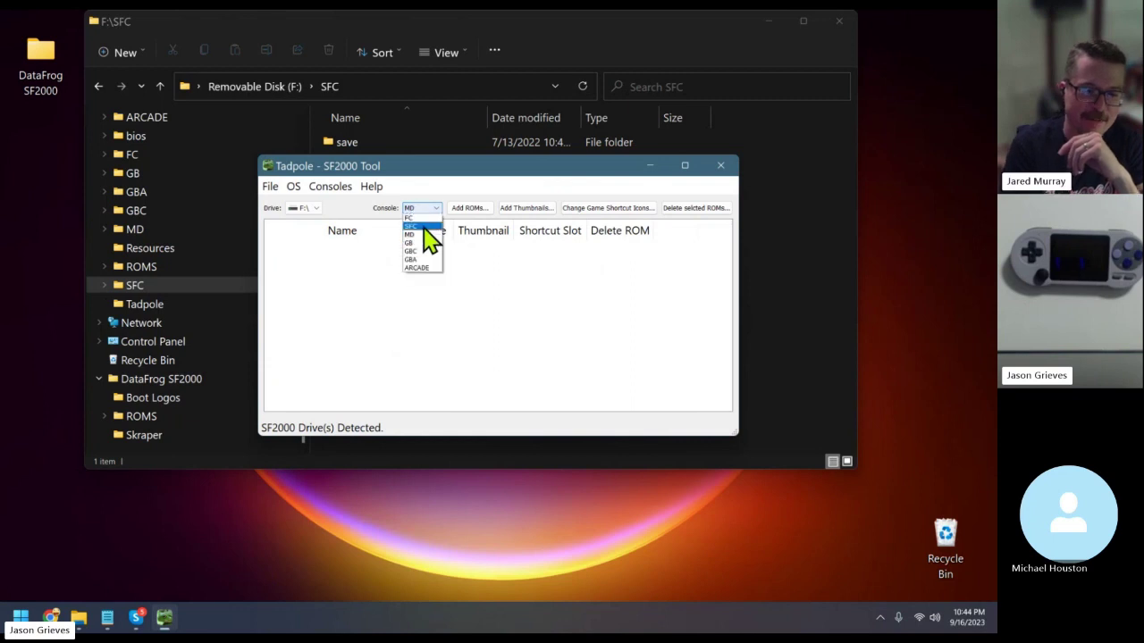
left_click(421, 258)
left_click(420, 211)
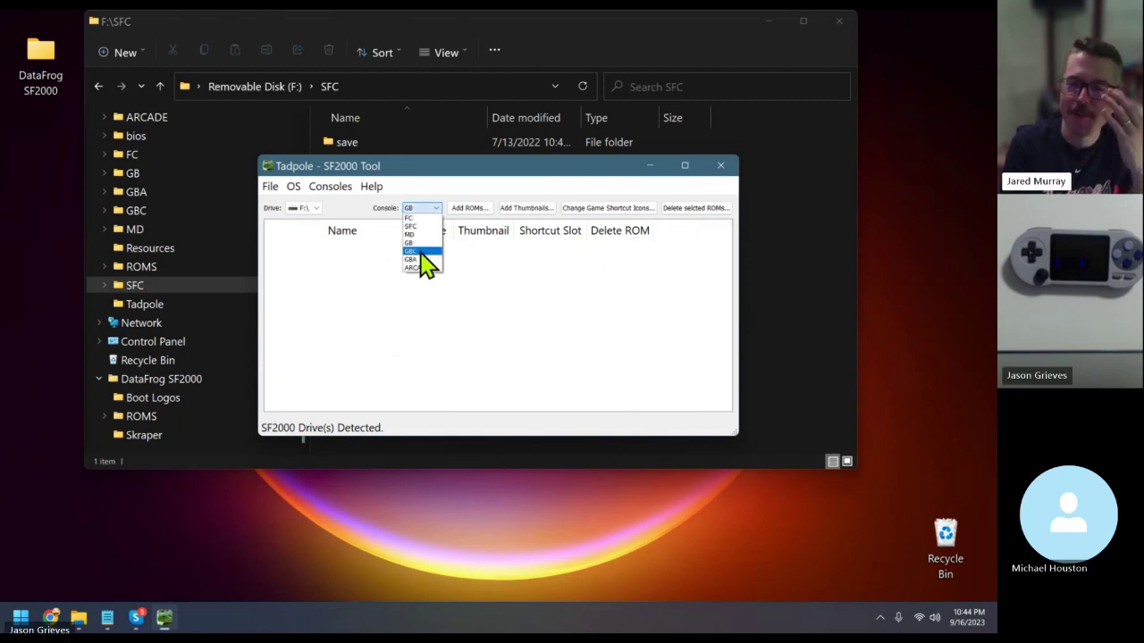
left_click(418, 251)
left_click(420, 210)
left_click(426, 259)
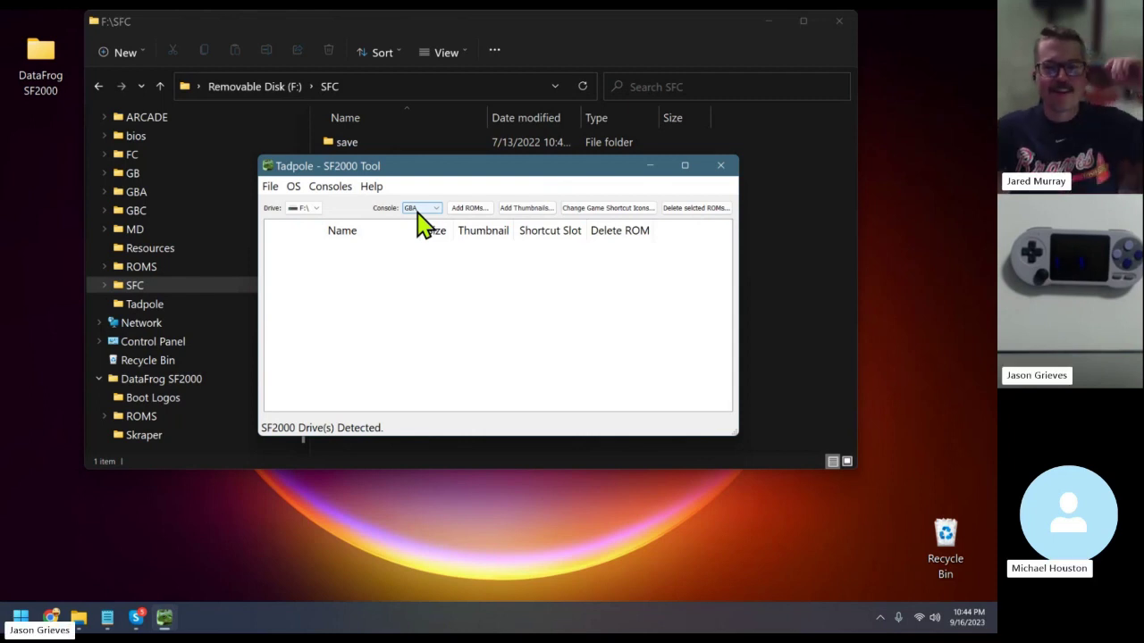
left_click(417, 208)
left_click(421, 223)
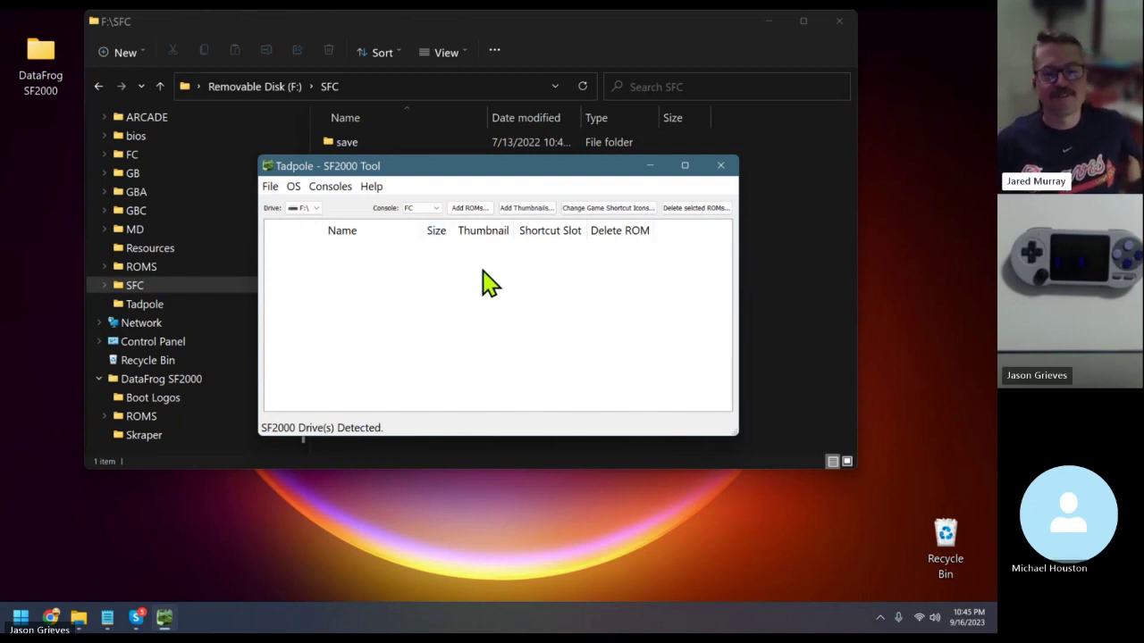
left_click(432, 211)
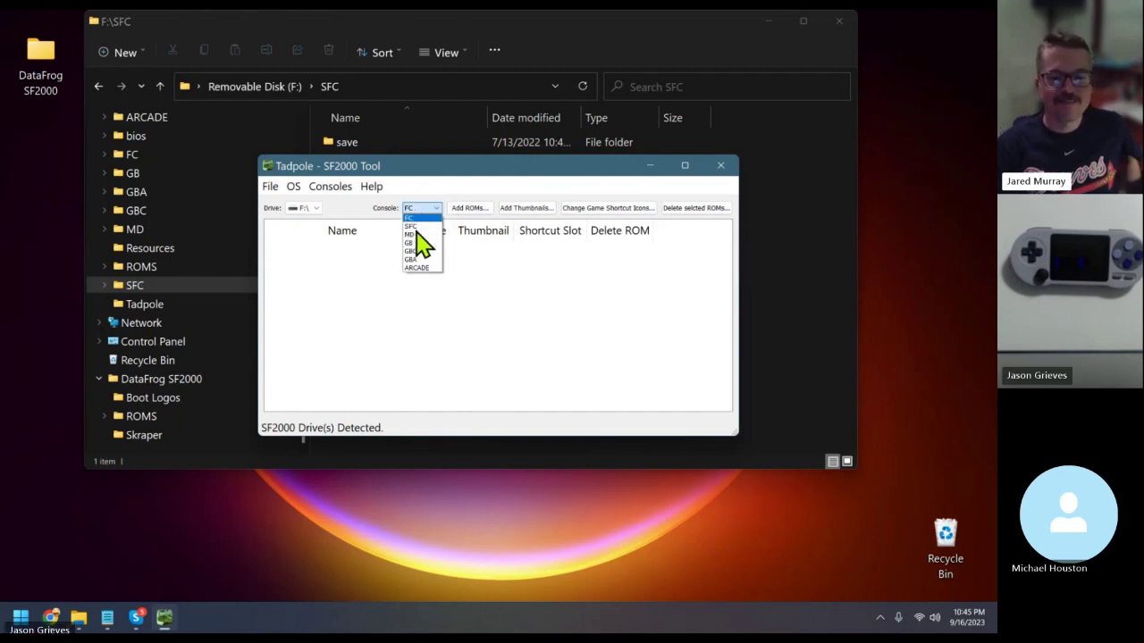
left_click(424, 213)
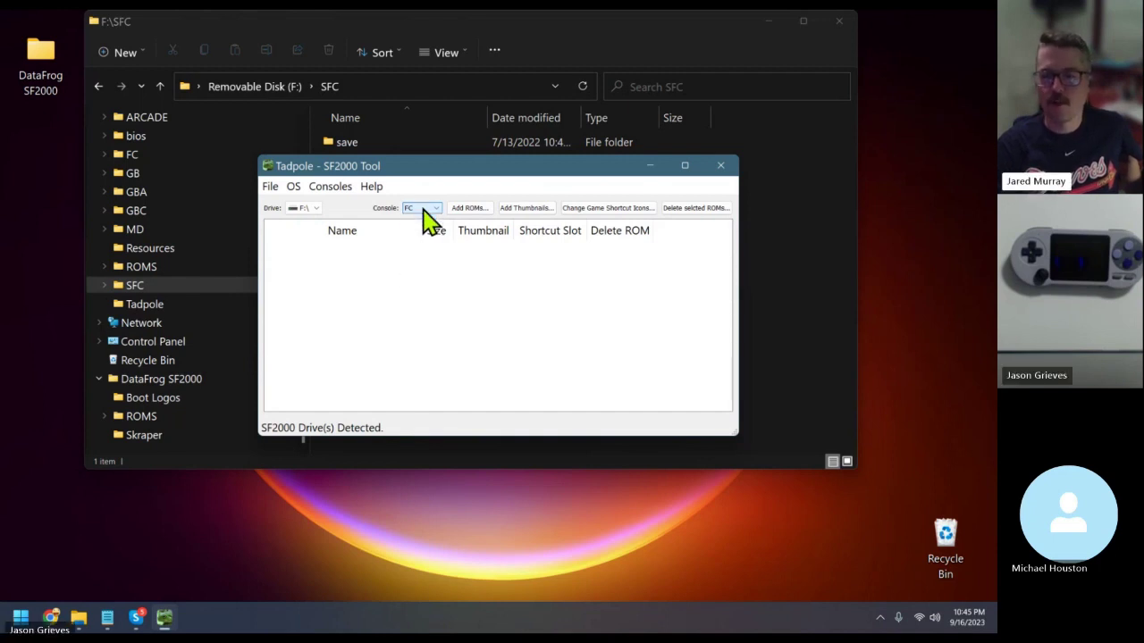
List the ARCADE console's ROMs, browse through them and view the thumbnail of Alien vs. Predator.zfb
left_click(273, 195)
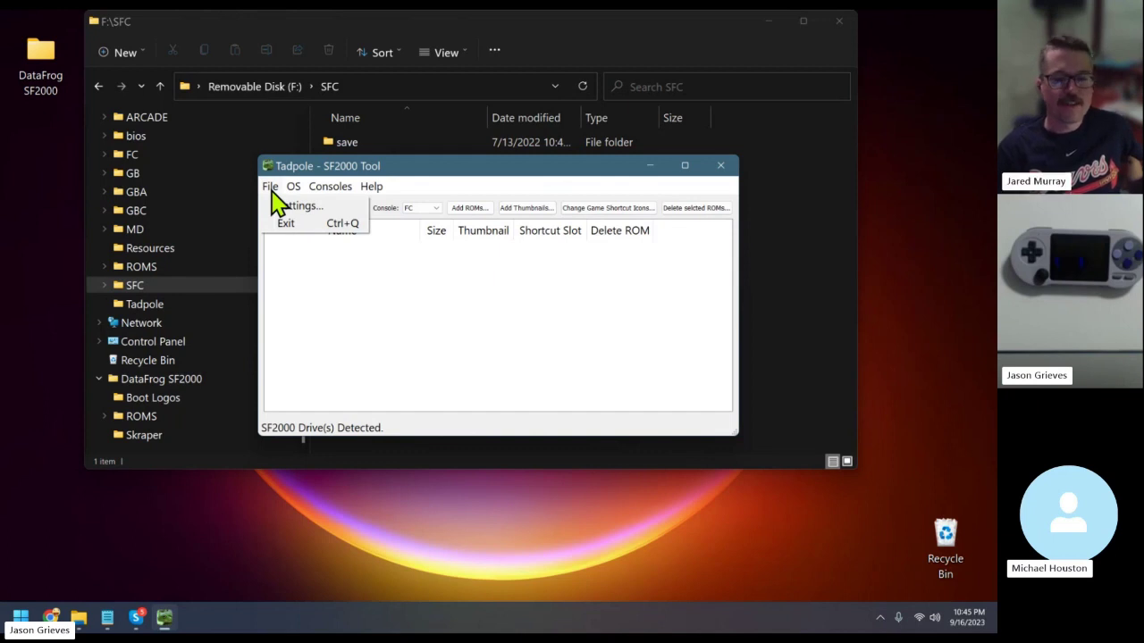
left_click(319, 198)
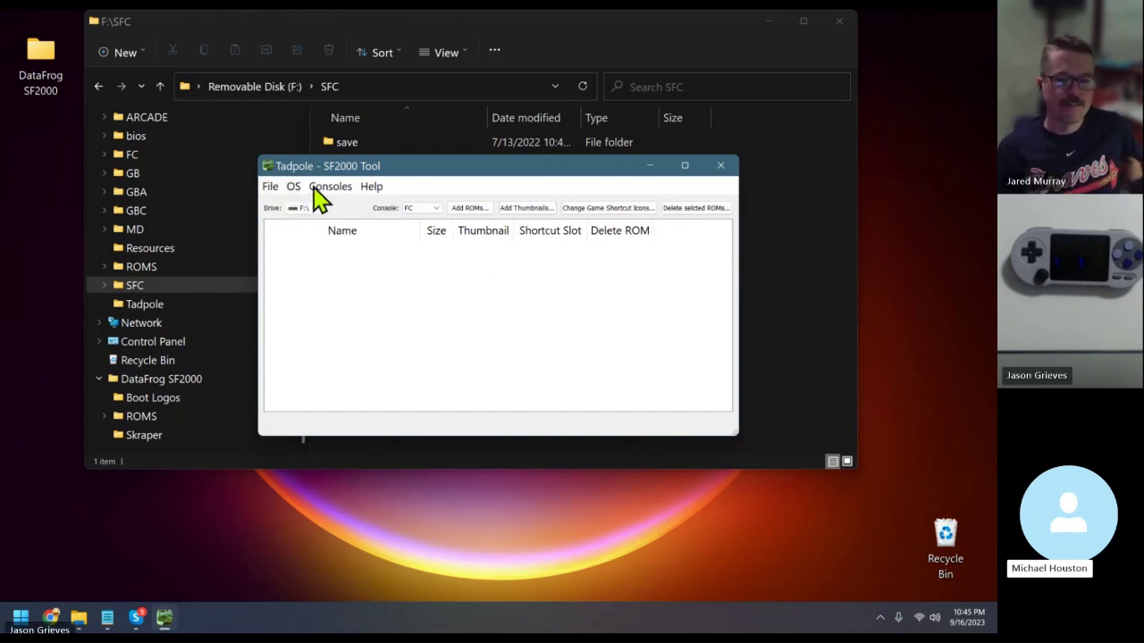
left_click(420, 208)
left_click(418, 268)
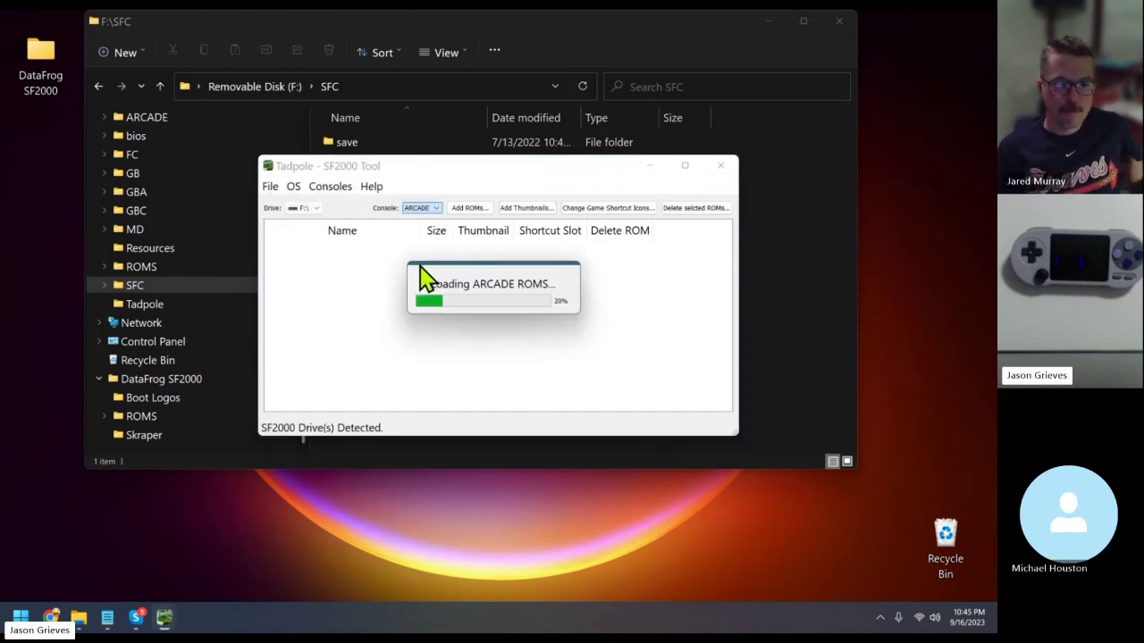
scroll(375, 338, "down", 2)
scroll(370, 340, "up", 2)
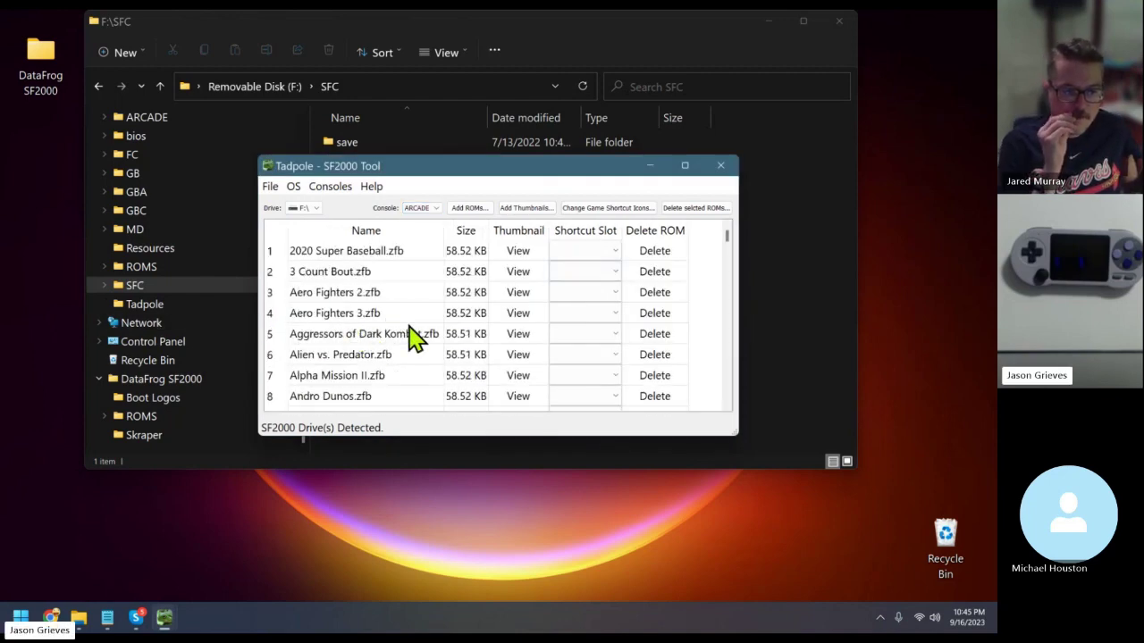
scroll(411, 339, "down", 20)
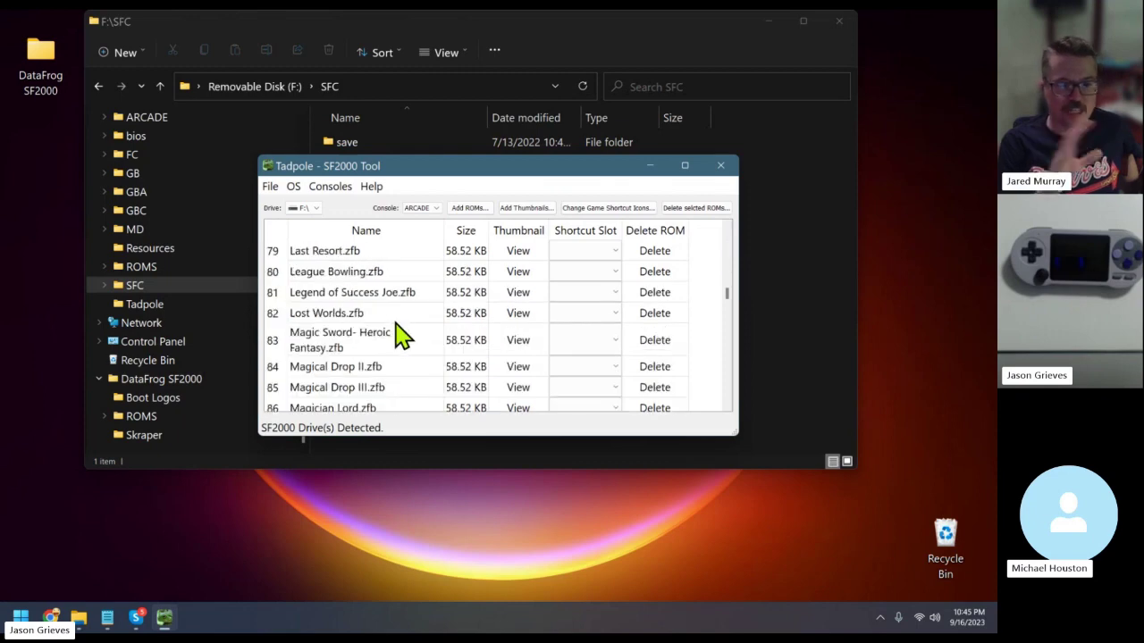
scroll(402, 338, "up", 20)
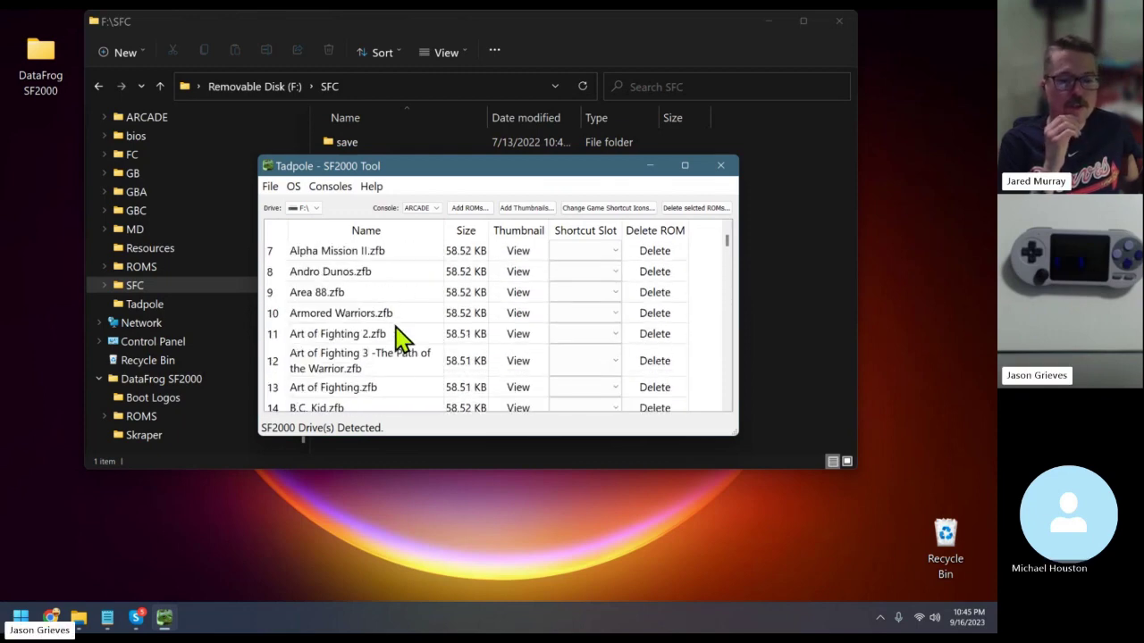
scroll(402, 338, "up", 2)
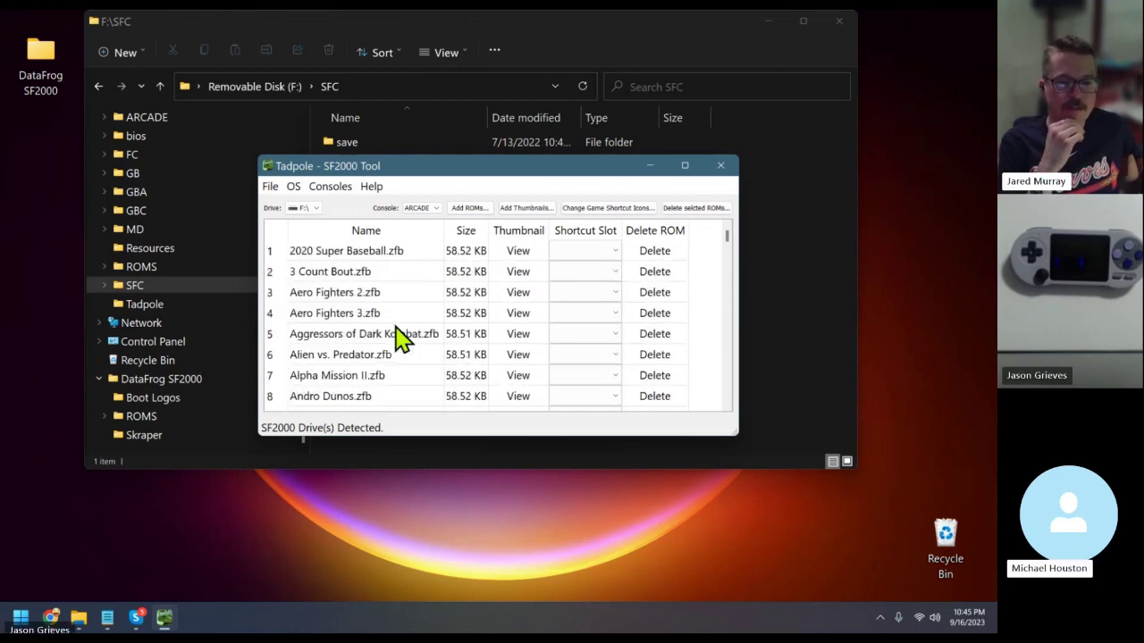
left_click(519, 358)
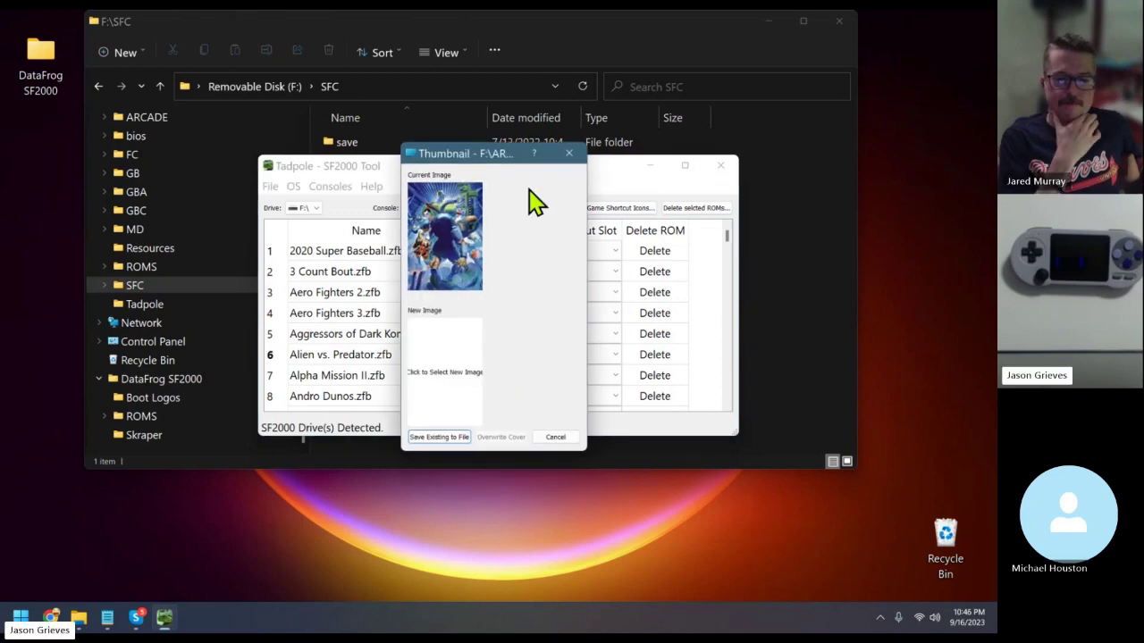
left_click(569, 155)
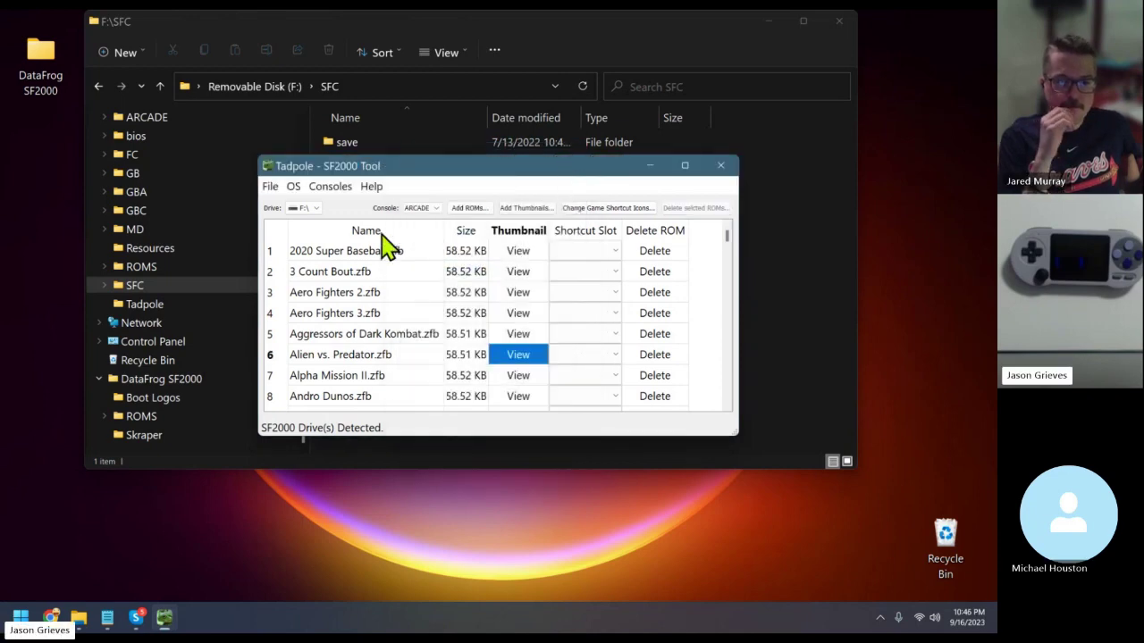
Switch the ROM list back to the FC console
left_click(432, 211)
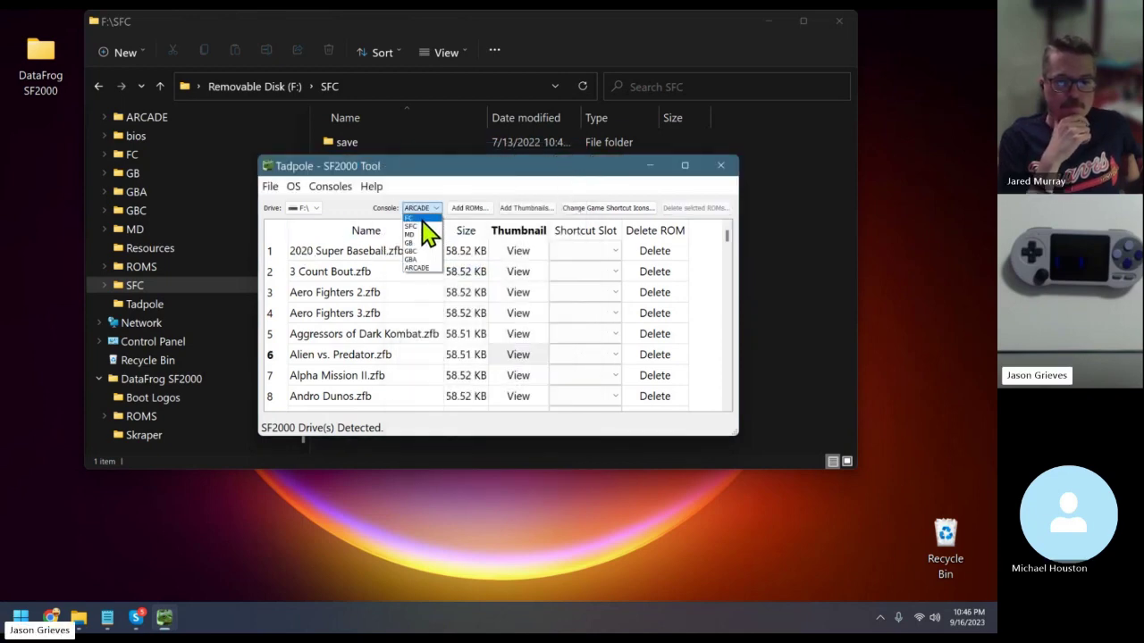
left_click(423, 219)
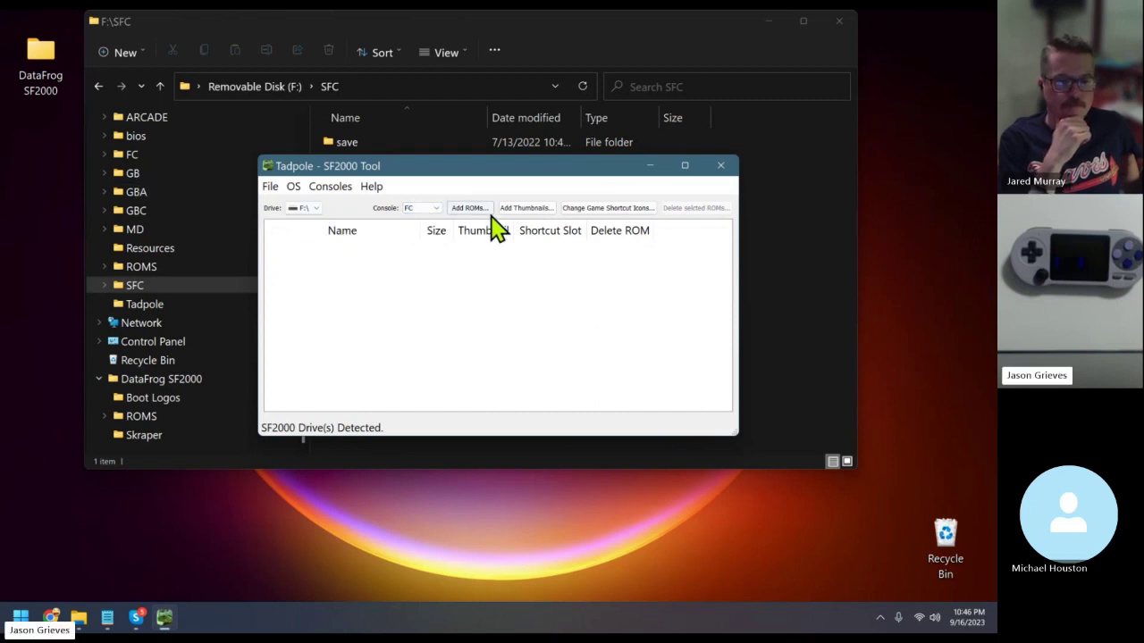
left_click(271, 188)
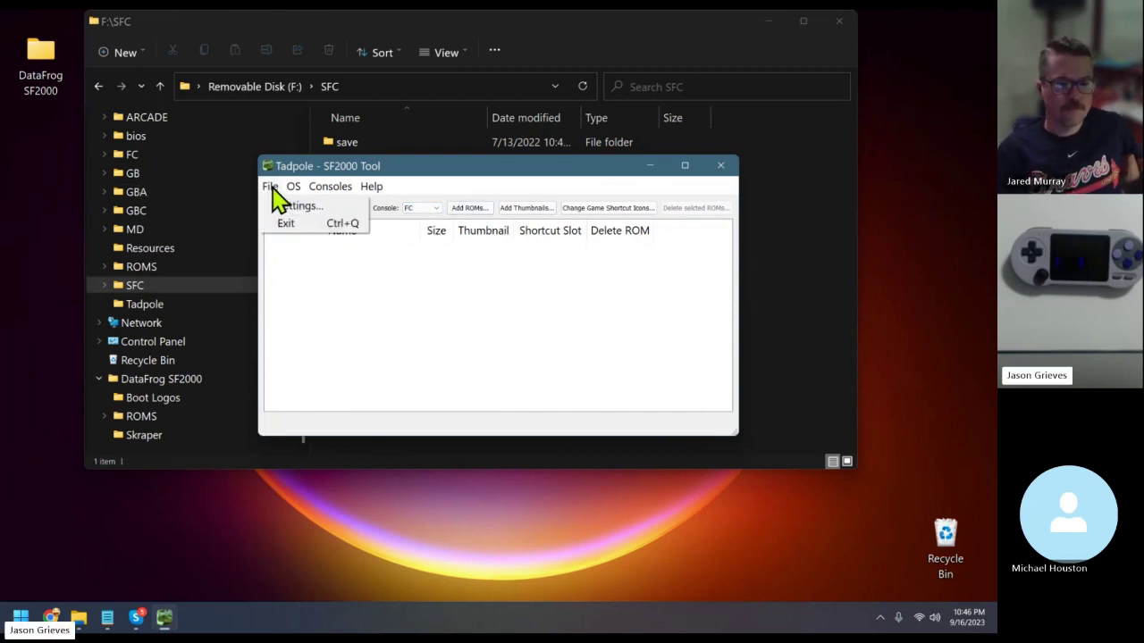
left_click(273, 192)
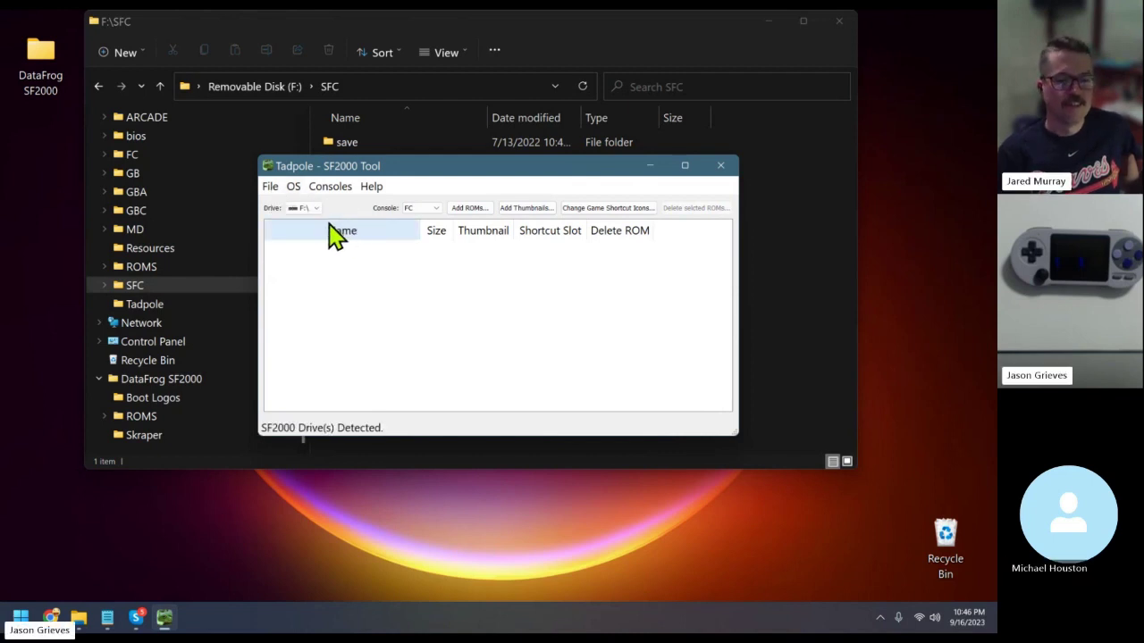
Try to detect the SF2000's firmware version and update it automatically, running the detection twice
left_click(271, 190)
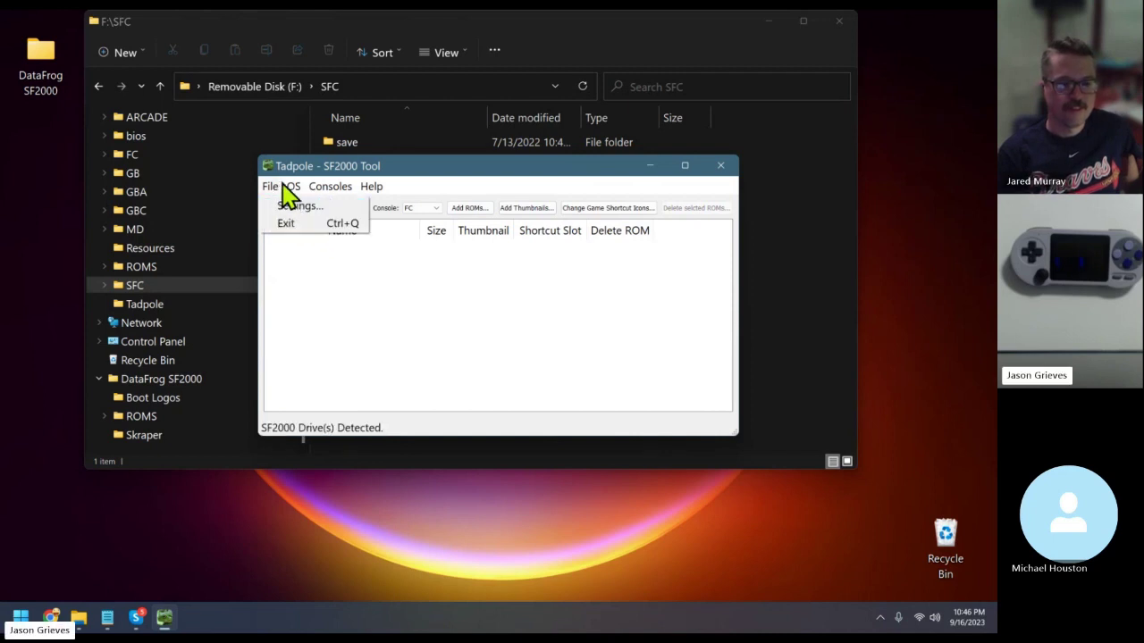
mouse_move(295, 191)
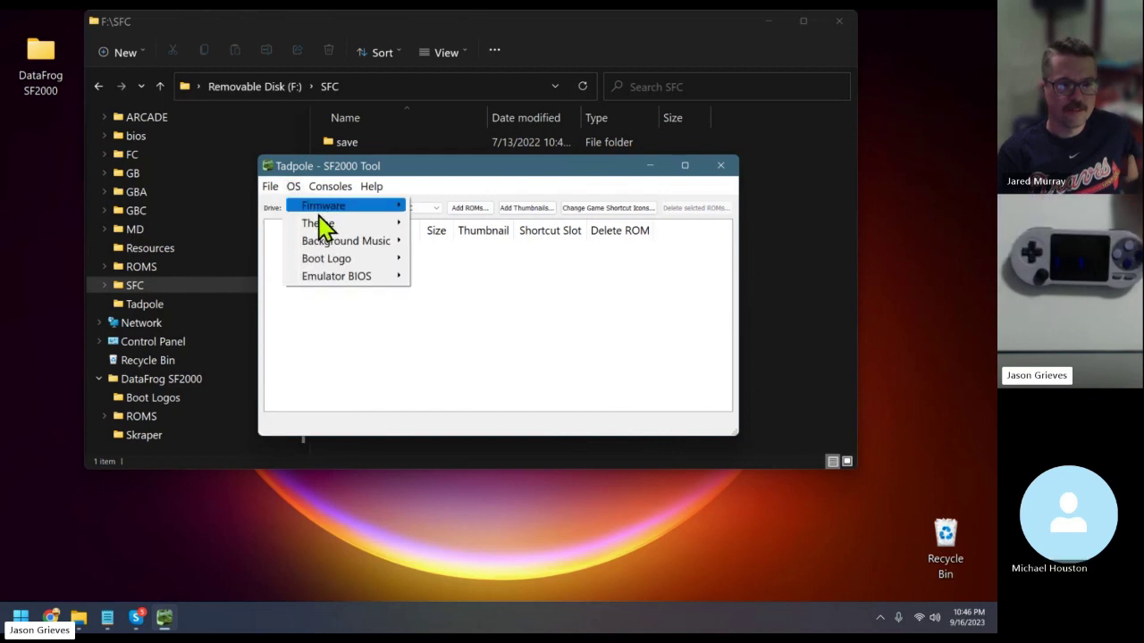
mouse_move(349, 211)
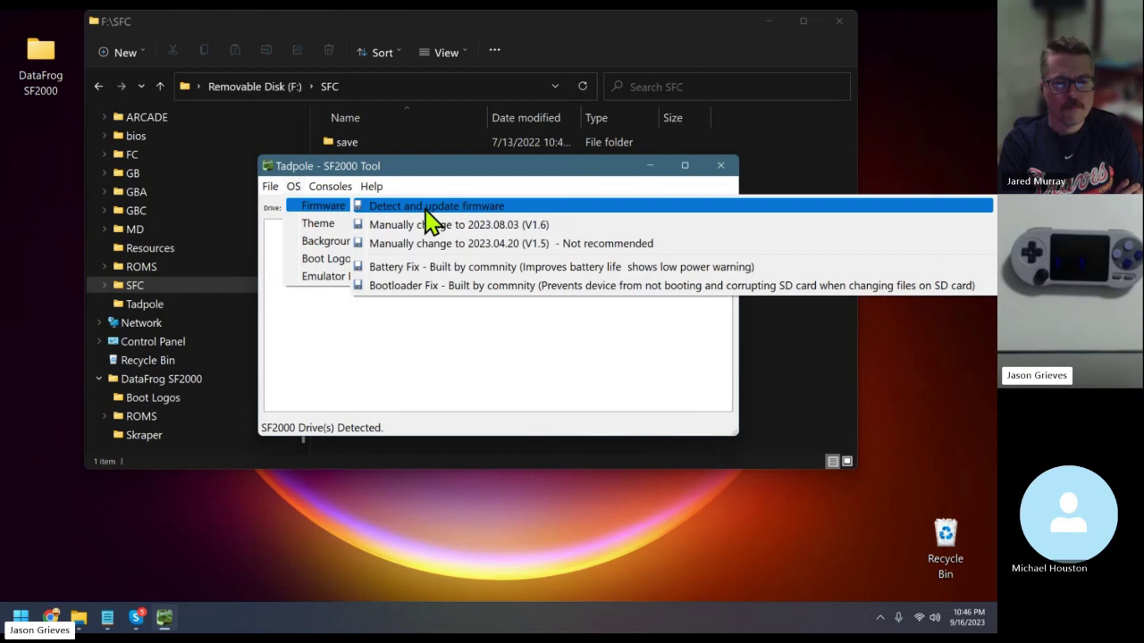
left_click(429, 207)
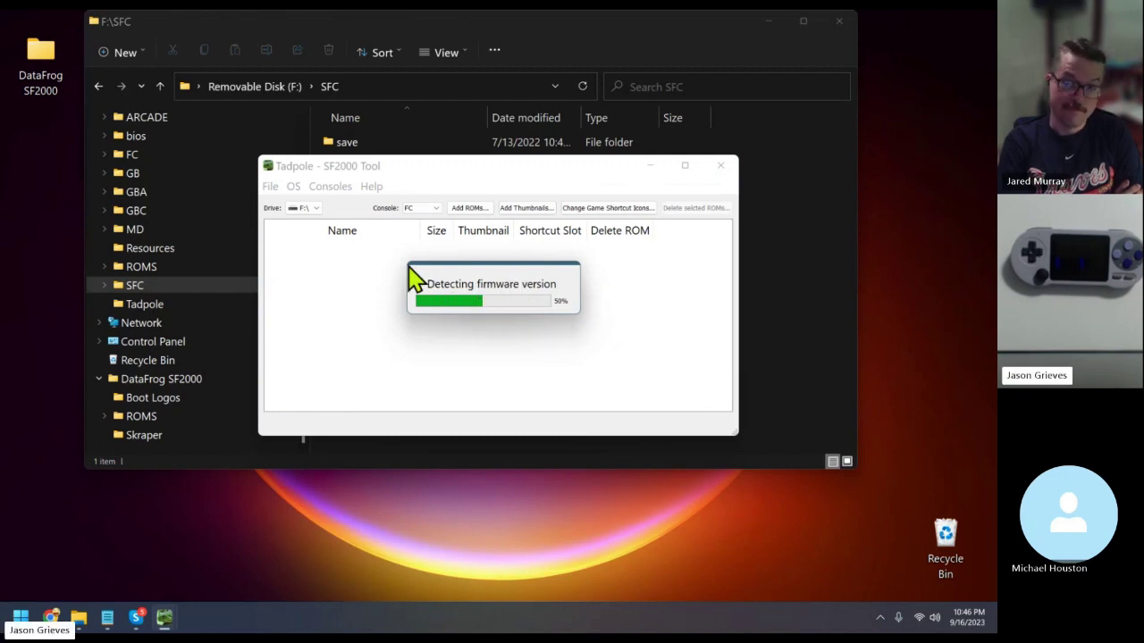
left_click(294, 185)
left_click(371, 186)
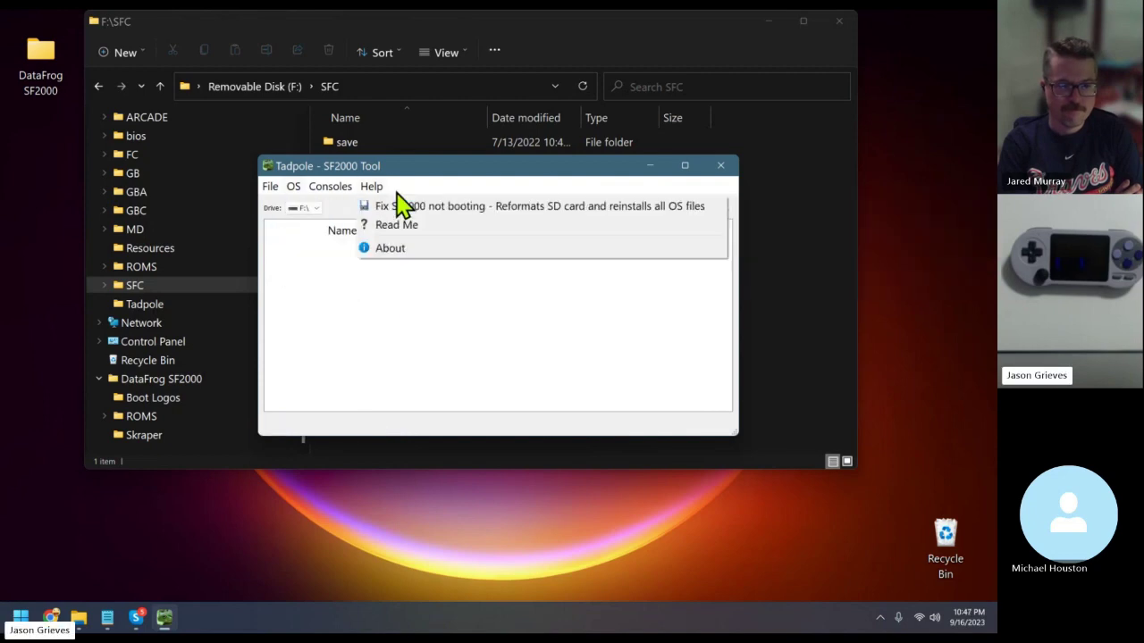
left_click(294, 186)
left_click(270, 186)
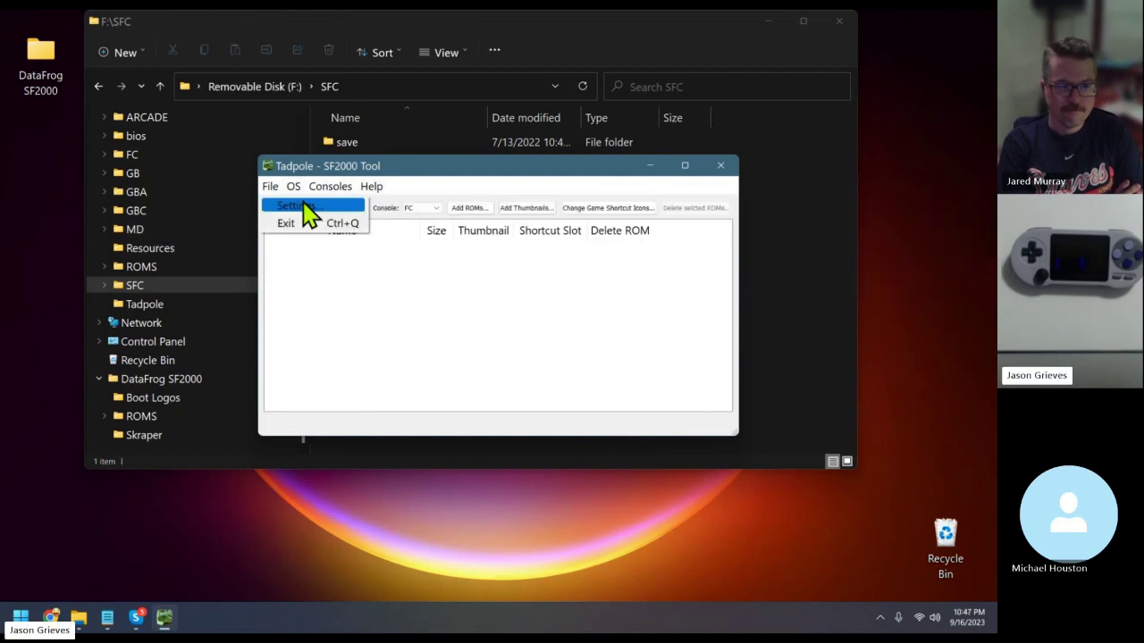
mouse_move(307, 207)
left_click(404, 205)
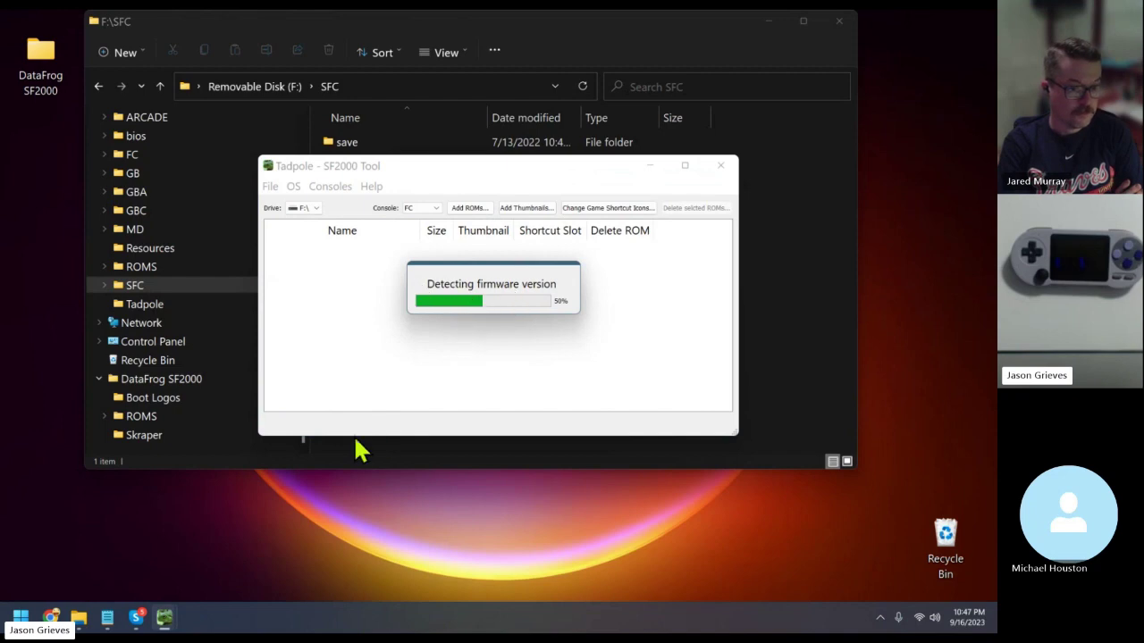
Manually change the SF2000's firmware to version 2023.08.03 (V1.6) and close the confirmation
left_click_drag(399, 168, 371, 176)
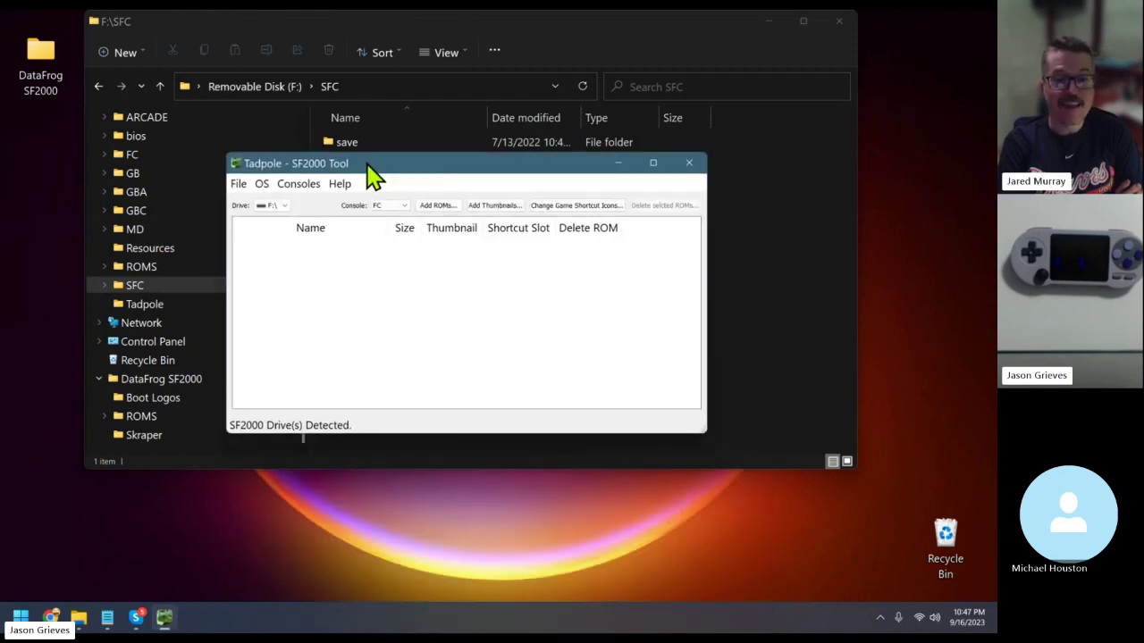
left_click(262, 185)
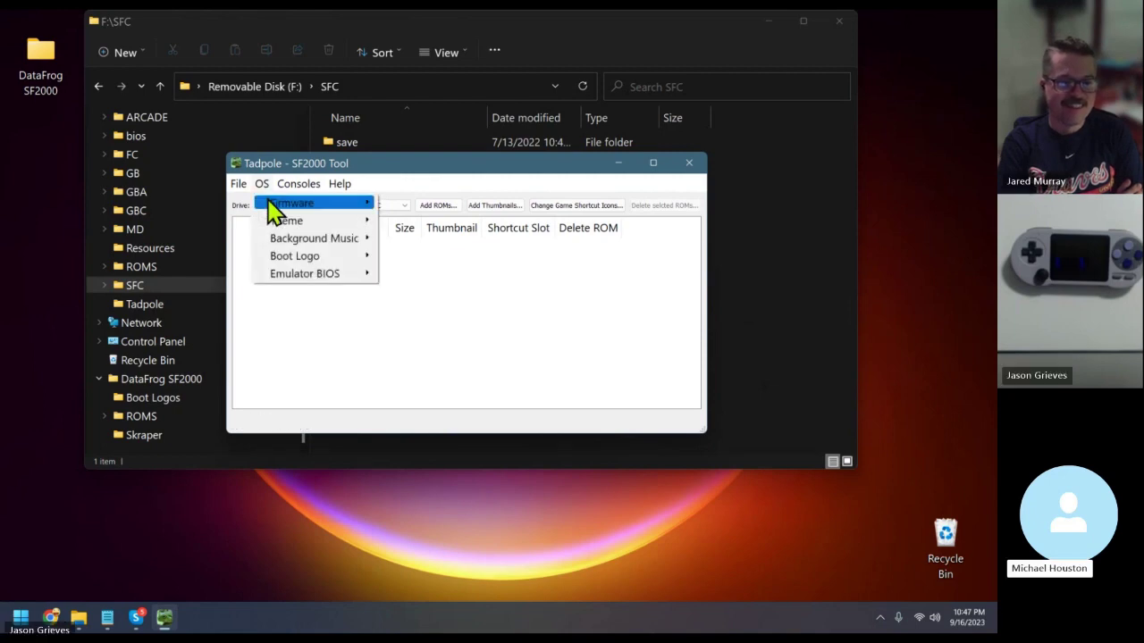
mouse_move(277, 205)
left_click(393, 223)
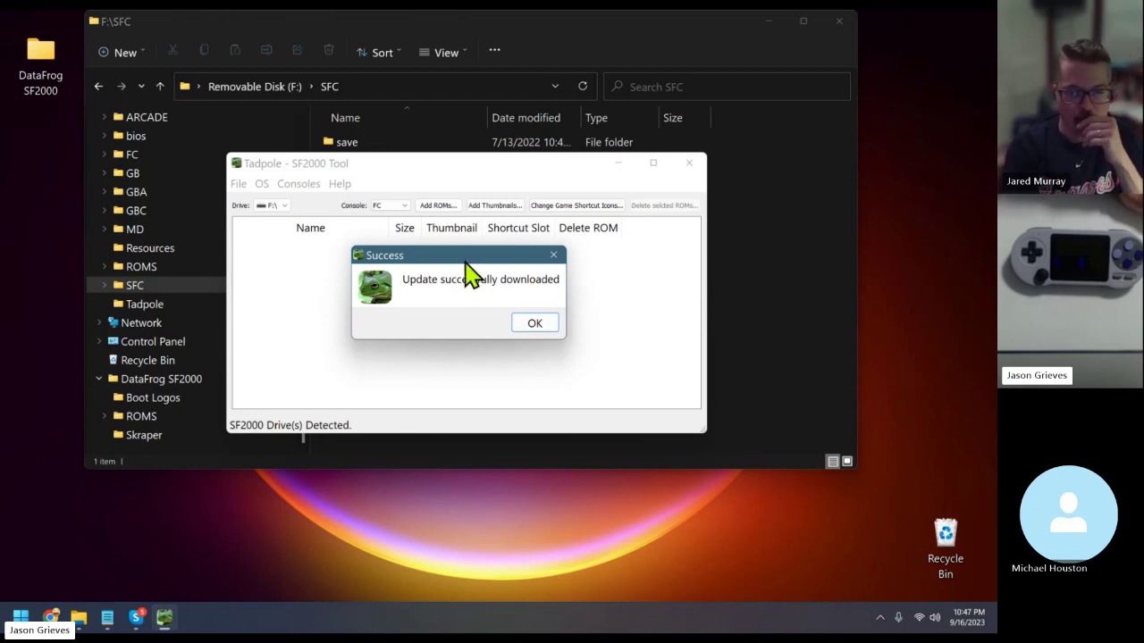
left_click(532, 325)
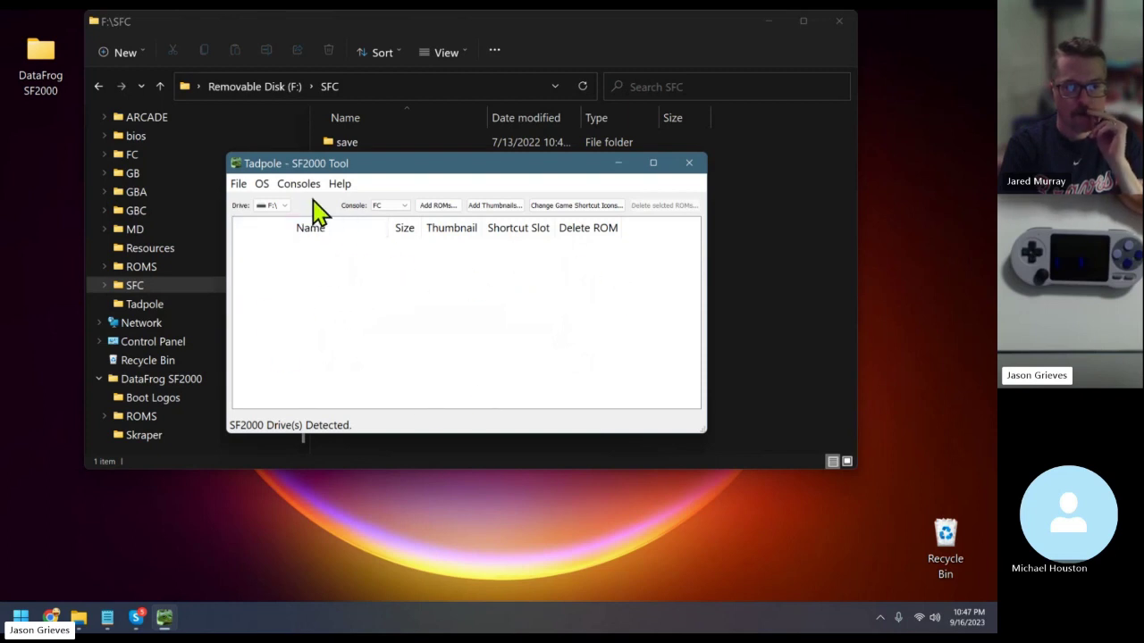
Patch the SF2000's firmware with the community-built Battery Fix, confirming the patch
left_click(263, 185)
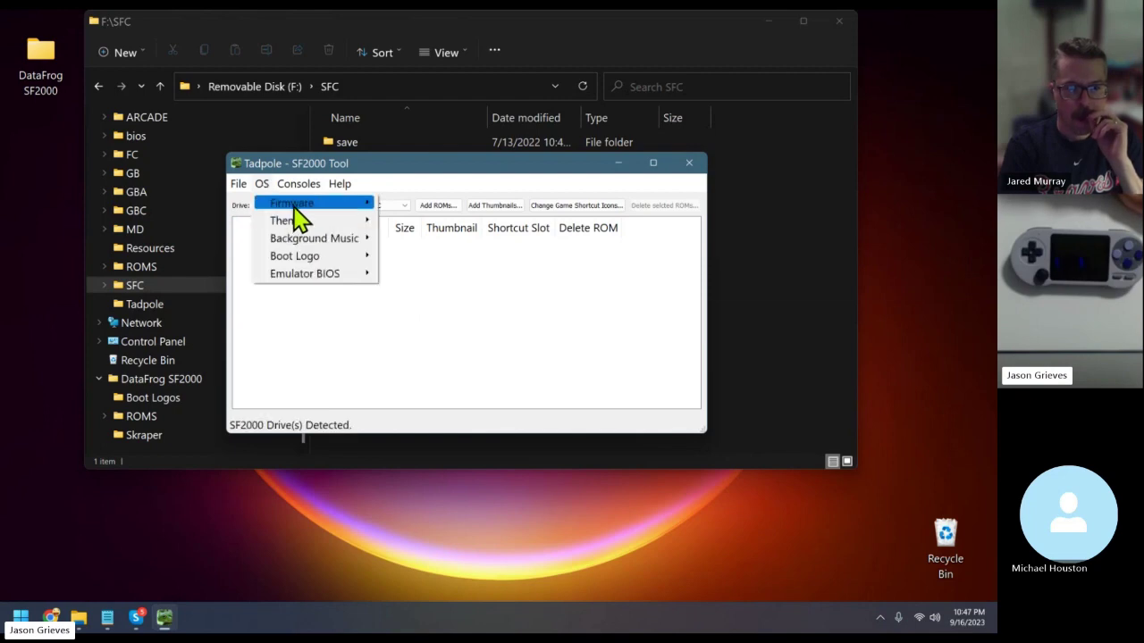
mouse_move(295, 212)
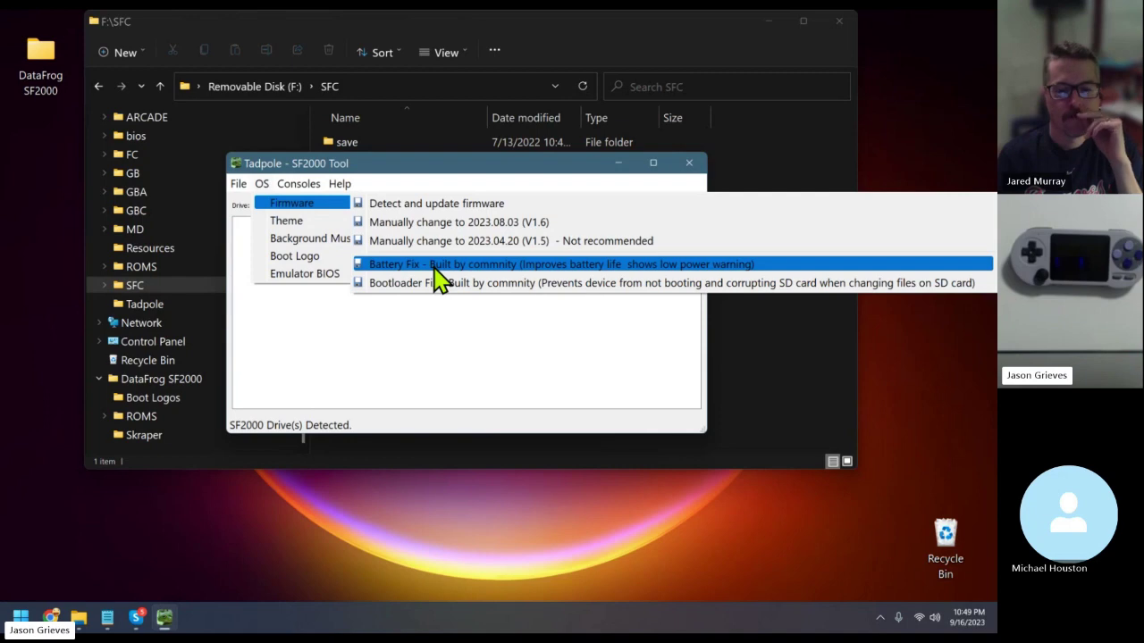
left_click(438, 266)
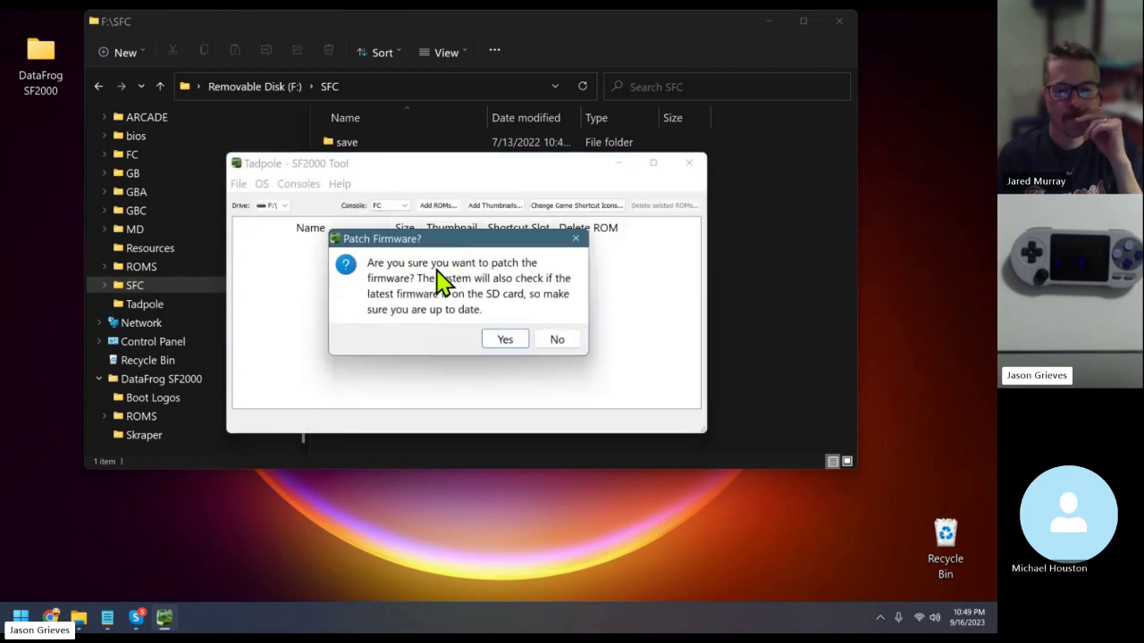
left_click(512, 338)
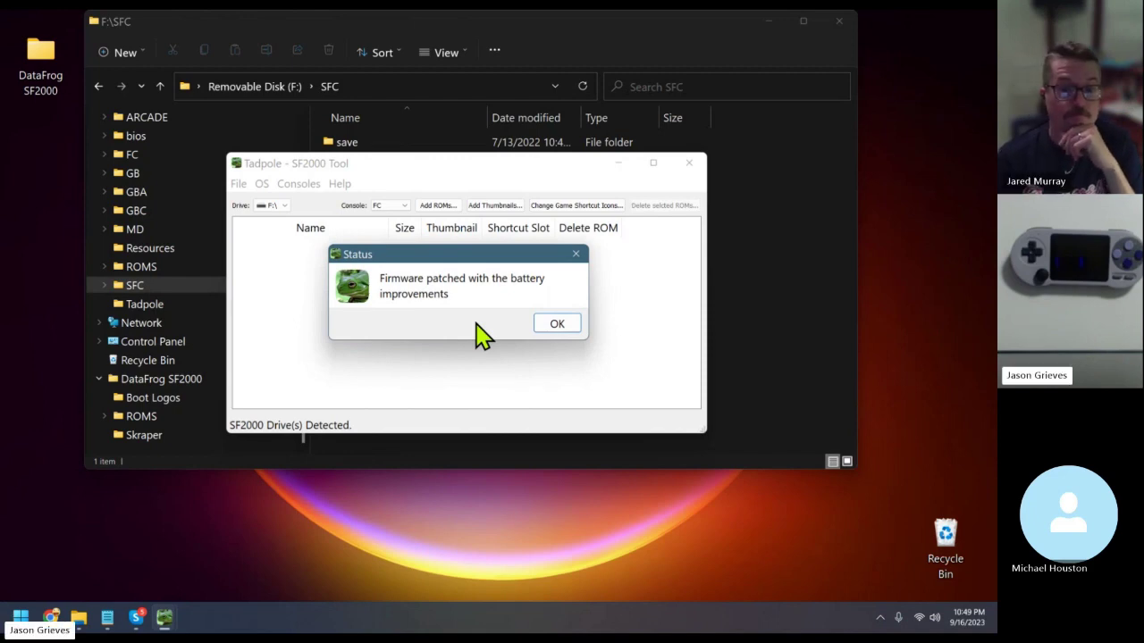
left_click(558, 326)
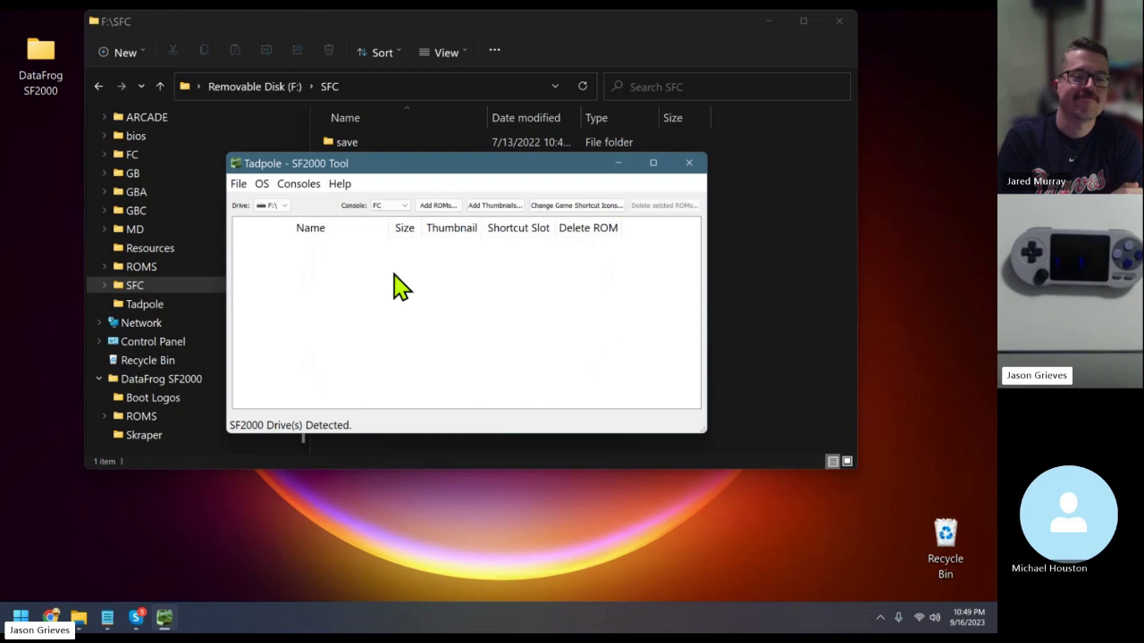
Open the web page with theme previews and additional downloads from Tadpole's theme options
left_click(265, 187)
mouse_move(295, 204)
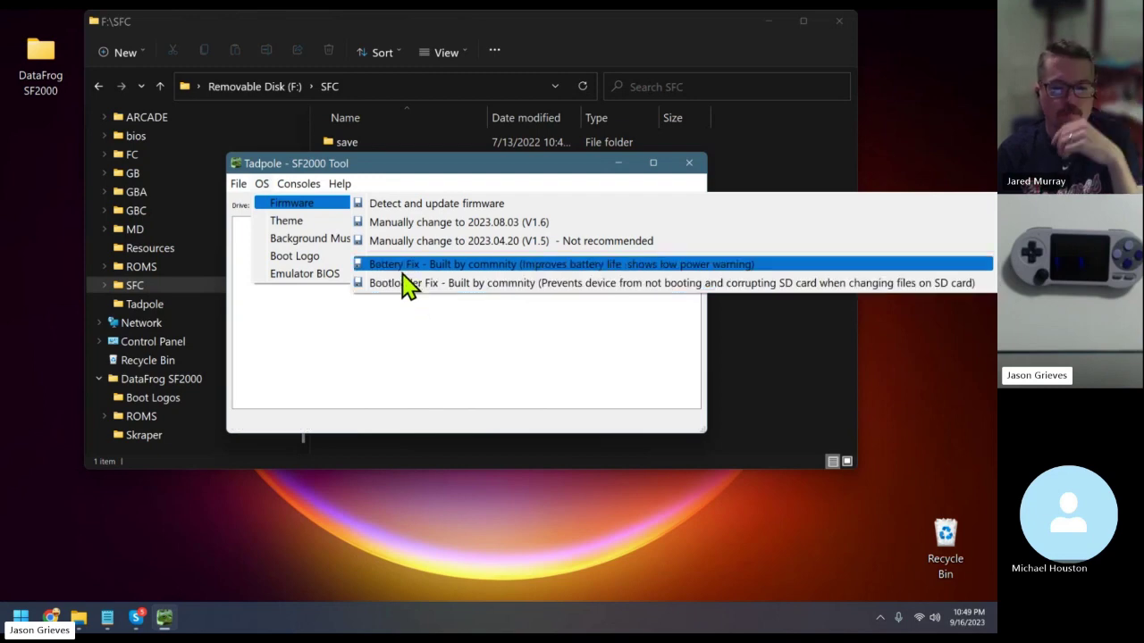
left_click(298, 183)
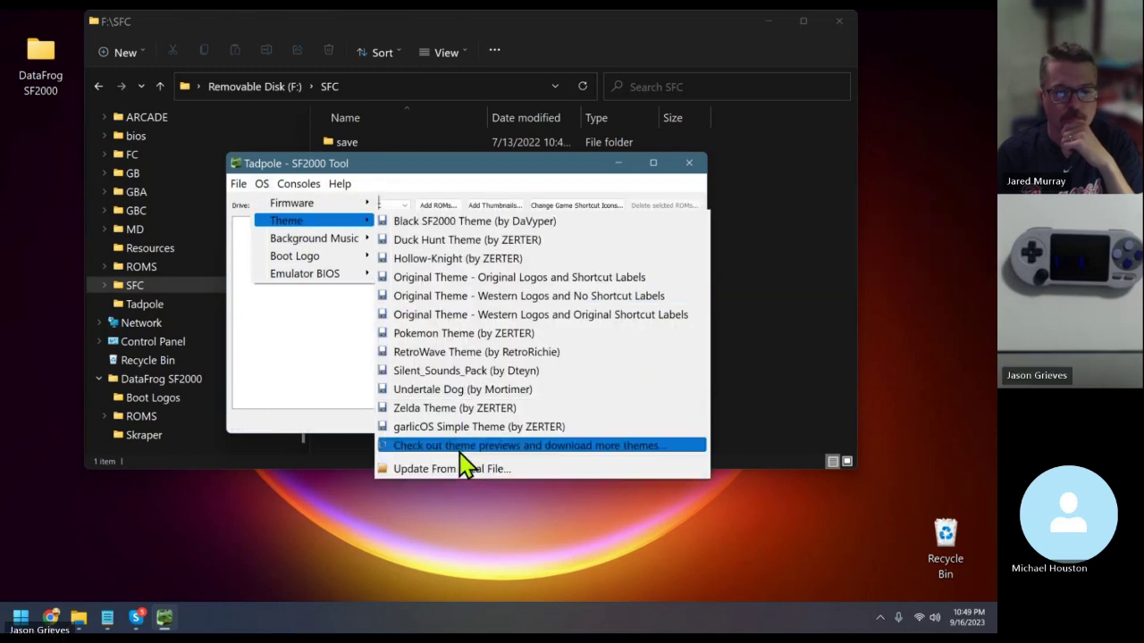
left_click(460, 446)
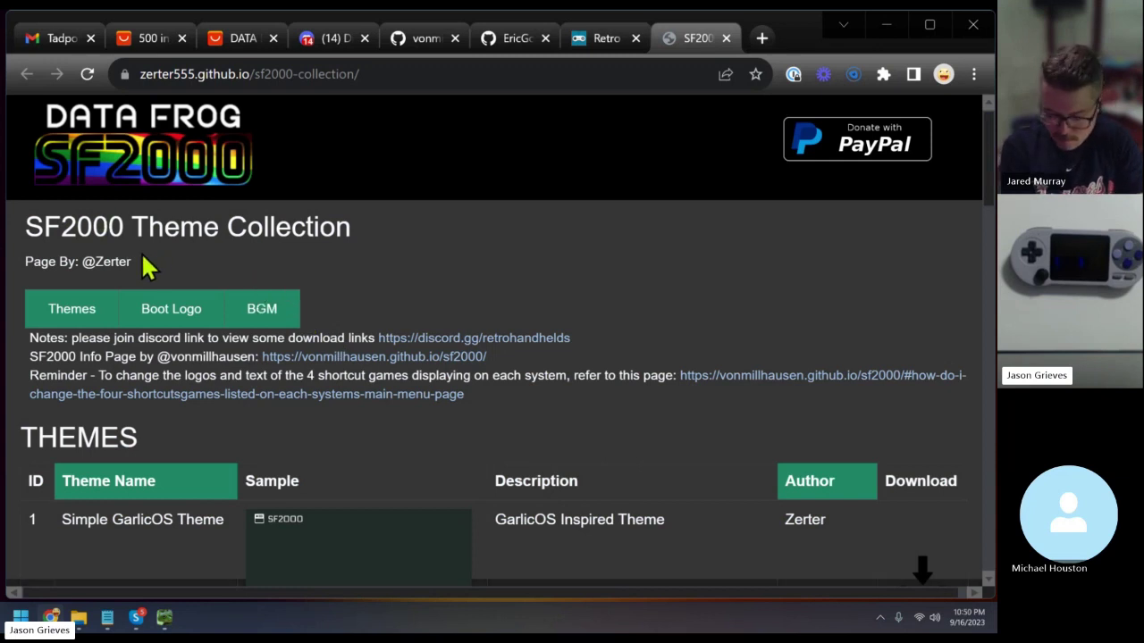
Examine the page credit and the first theme previews in the SF2000 Theme Collection, from Simple GarlicOS to Hollow Knight
left_click_drag(145, 258, 90, 255)
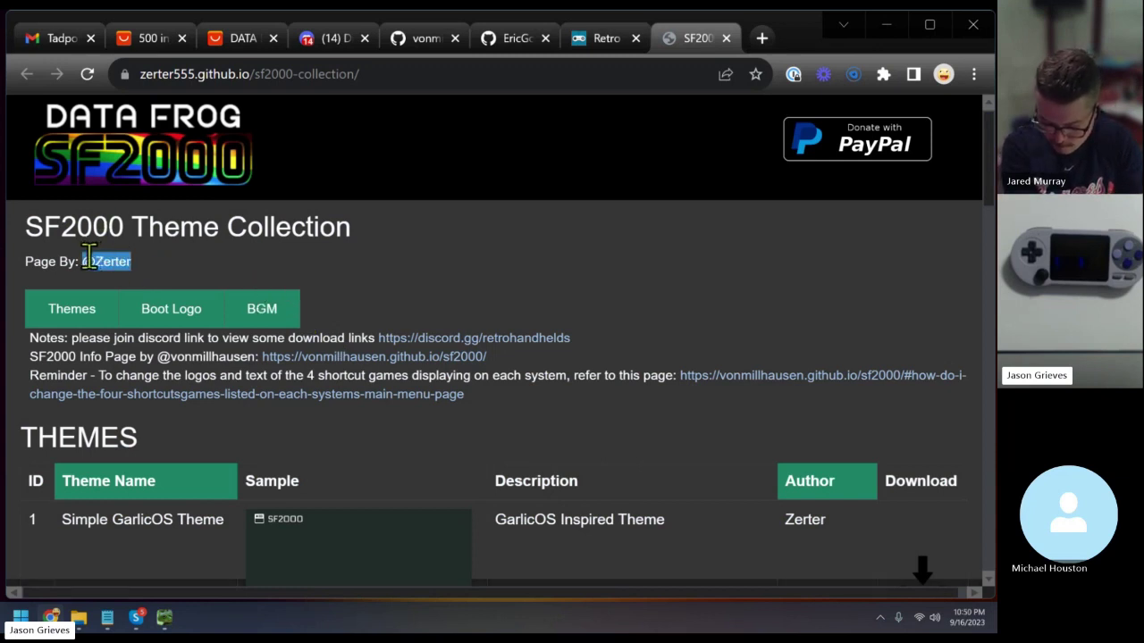
left_click(164, 268)
scroll(270, 280, "down", 2)
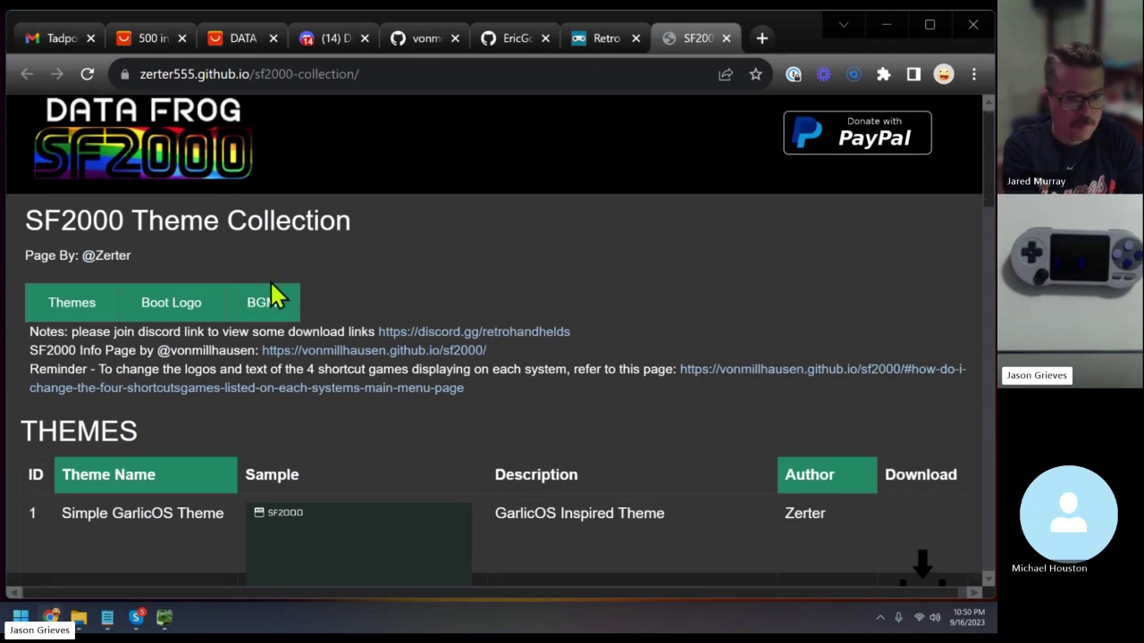
scroll(268, 228, "down", 3)
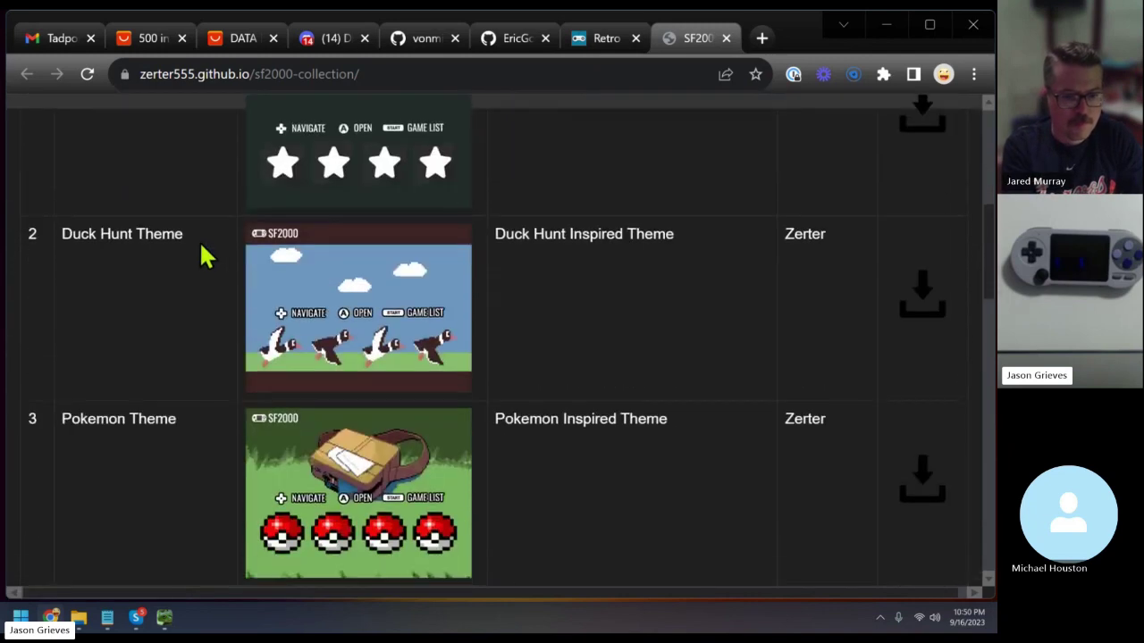
scroll(706, 325, "up", 1)
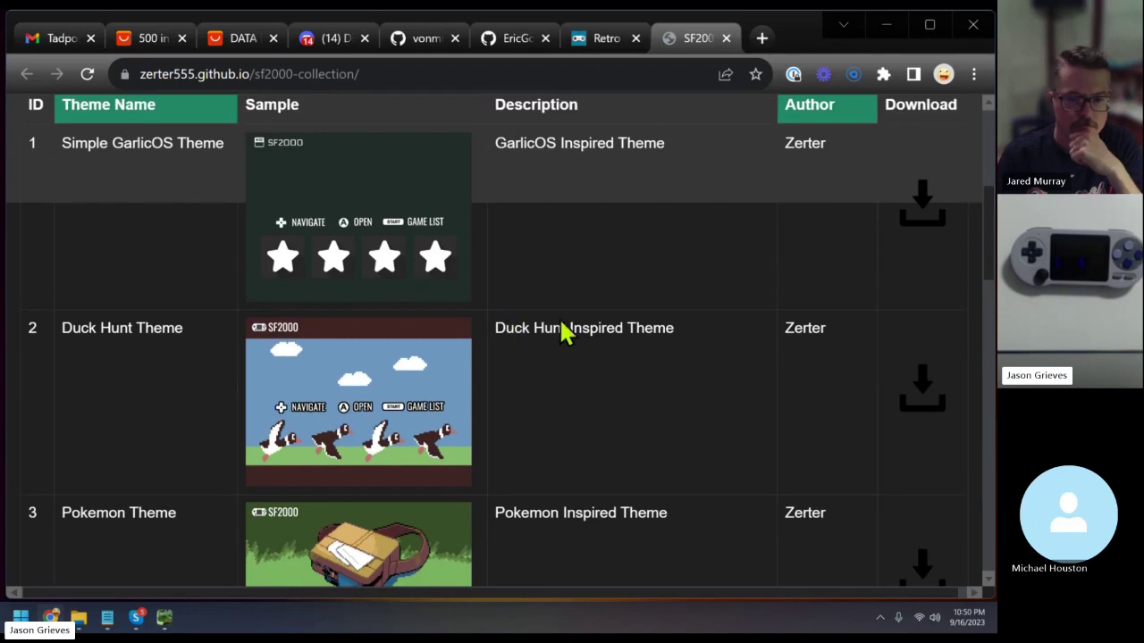
scroll(587, 346, "down", 5)
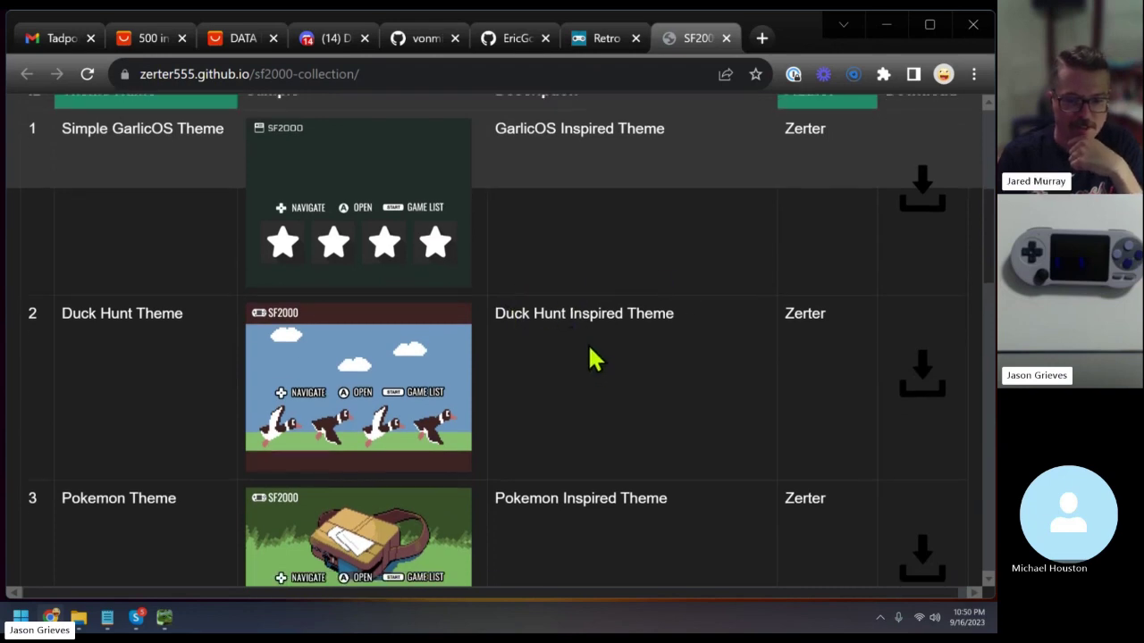
scroll(589, 357, "down", 2)
scroll(590, 358, "up", 3)
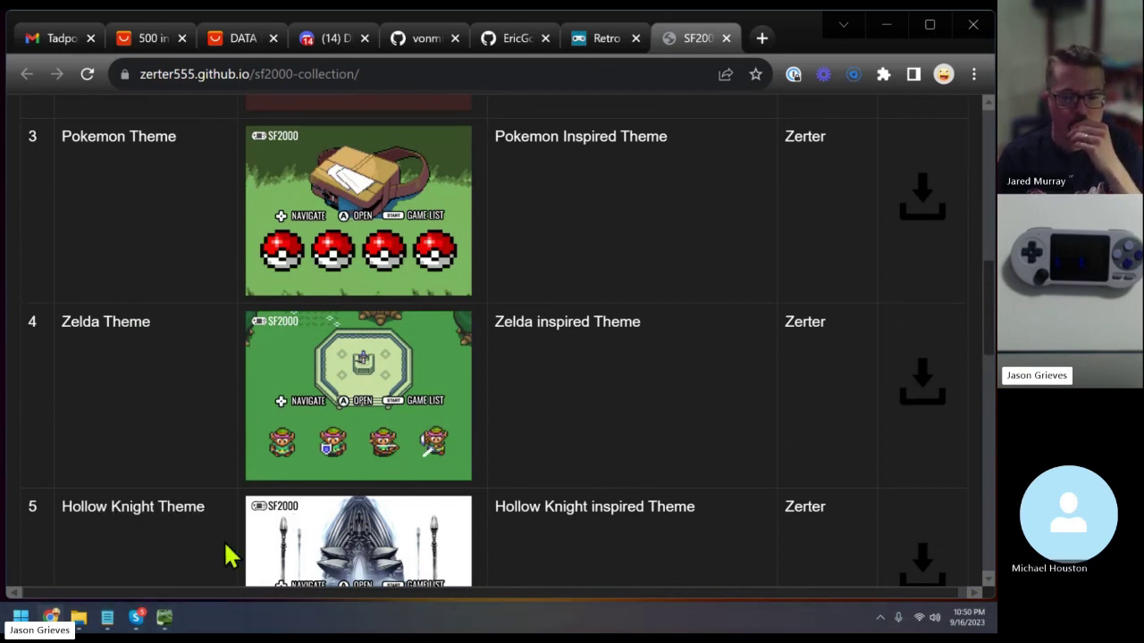
Switch to Tadpole and review the list of themes it can install directly
left_click(164, 618)
left_click(265, 185)
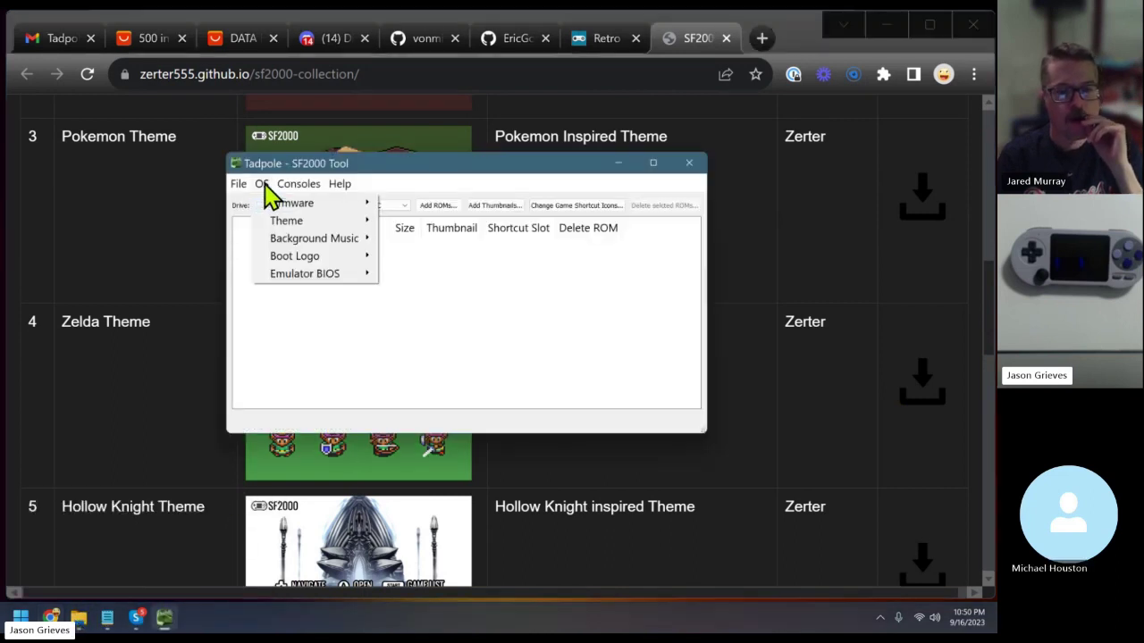
mouse_move(281, 221)
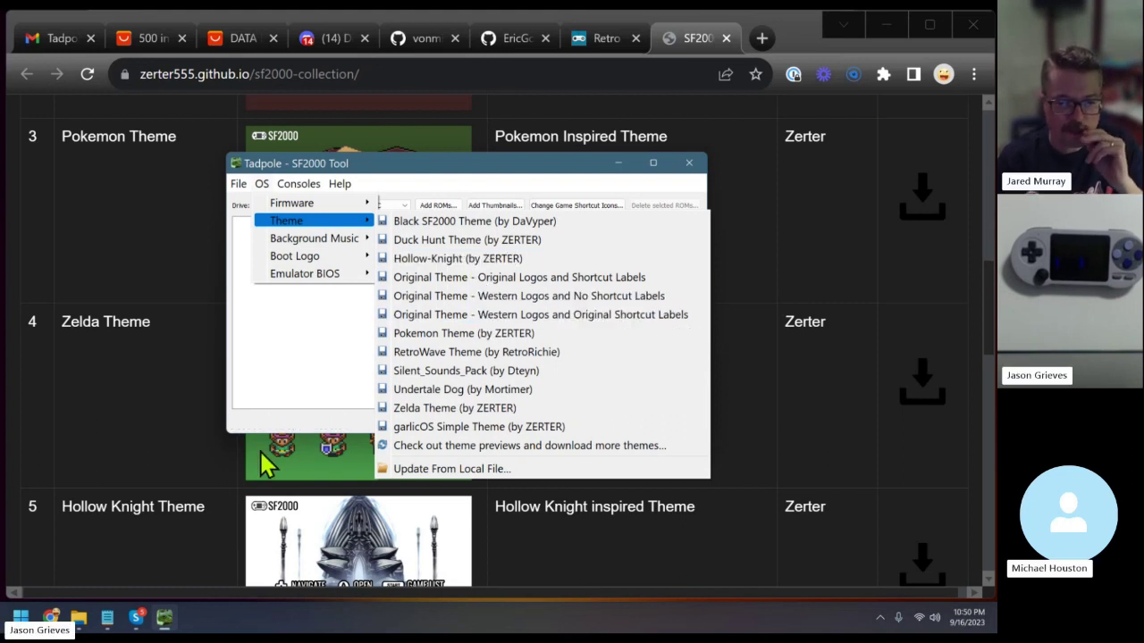
Return to the browser, look through the remaining theme previews and continue to the collection's second page
left_click(208, 438)
scroll(283, 355, "down", 1)
scroll(283, 351, "down", 5)
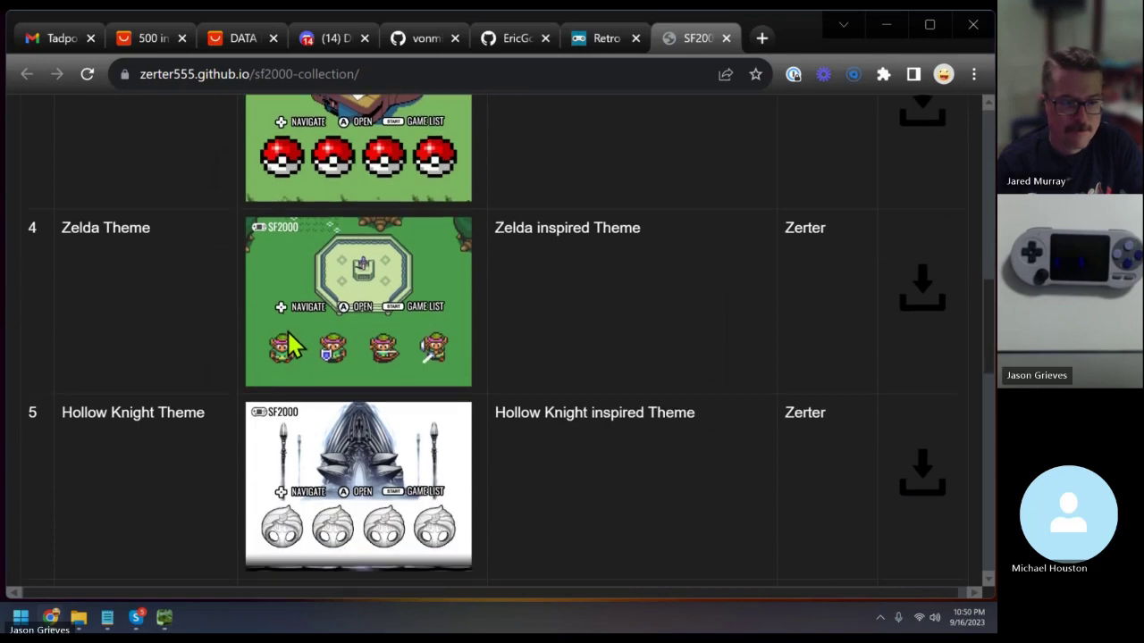
scroll(307, 362, "down", 6)
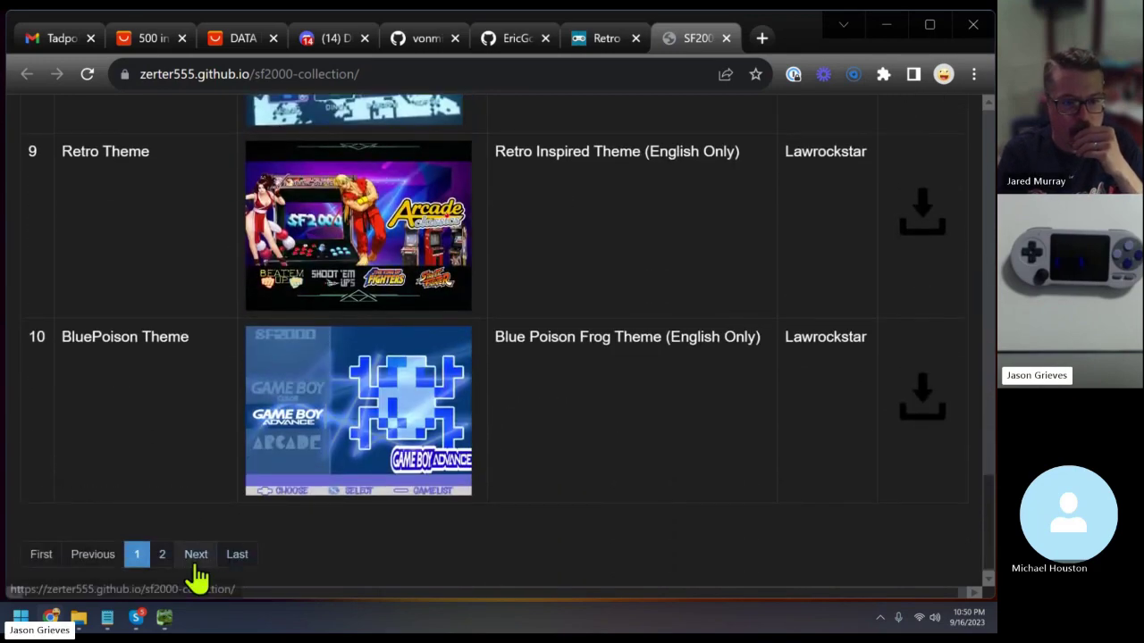
left_click(195, 554)
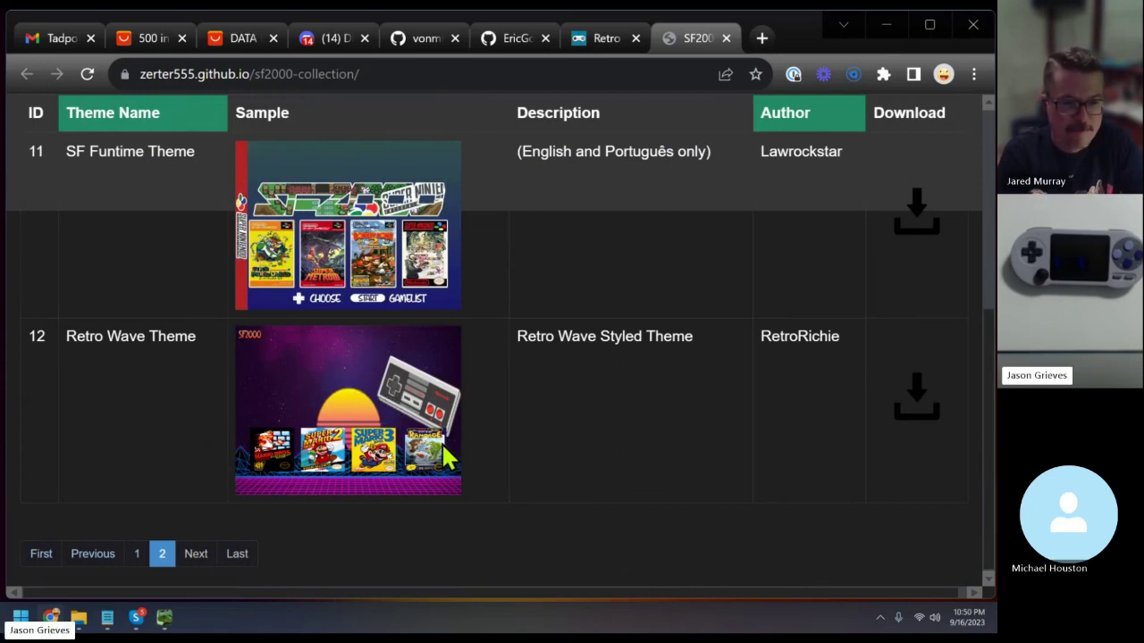
Switch to Tadpole and apply the RetroWave Theme to the SF2000, accepting that the game shortcut icons are overwritten
key("alt+Tab")
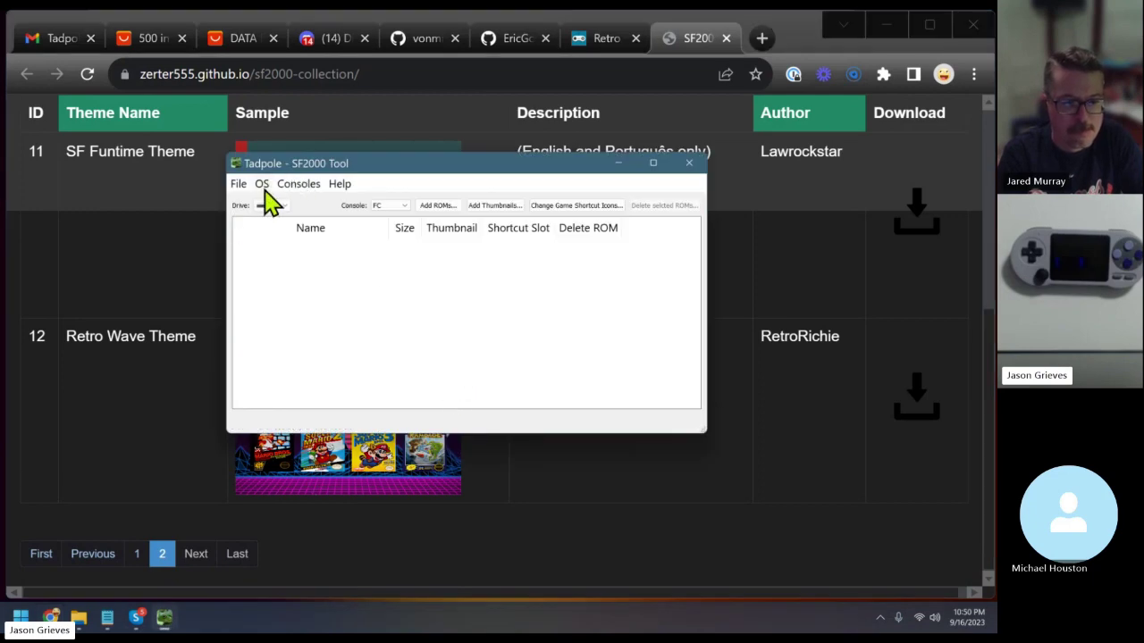
left_click(262, 184)
mouse_move(322, 224)
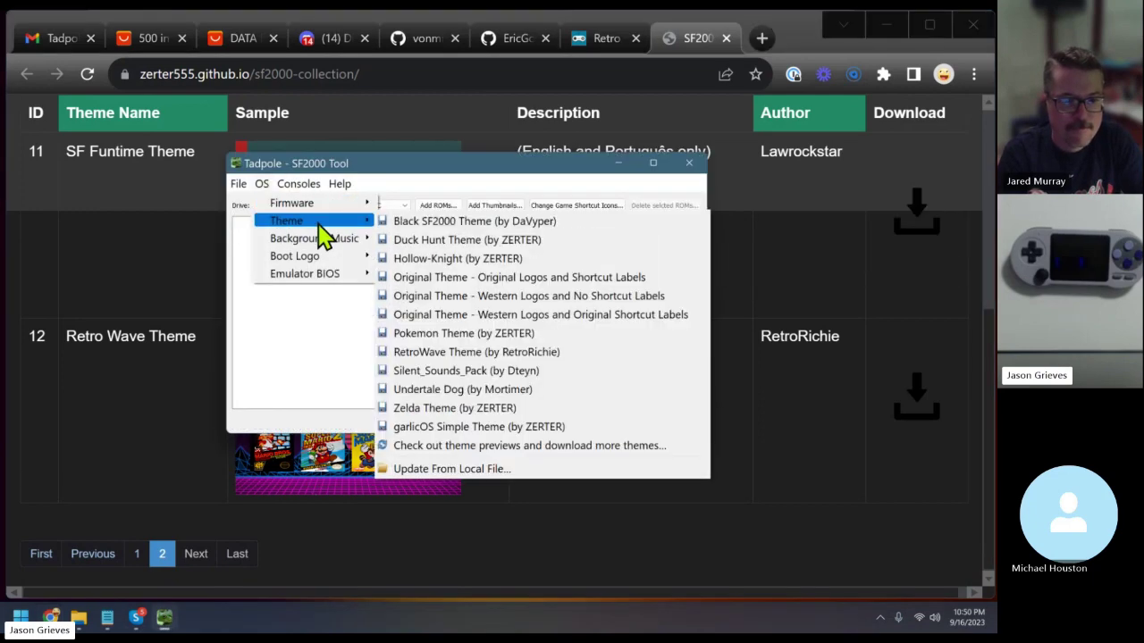
left_click(502, 354)
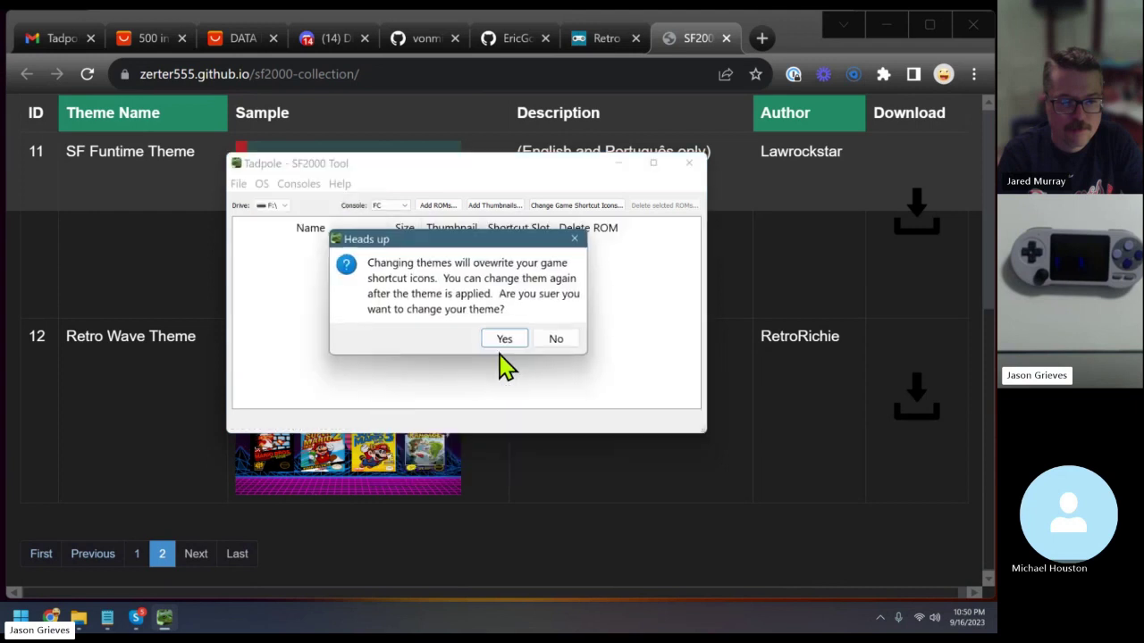
left_click(504, 339)
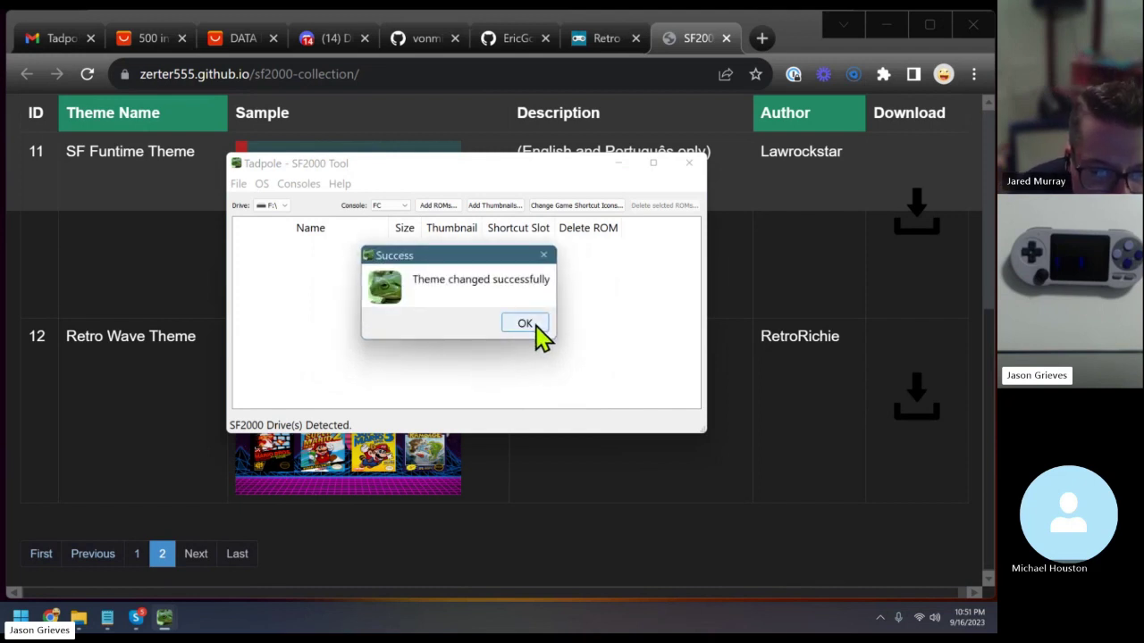
left_click(536, 331)
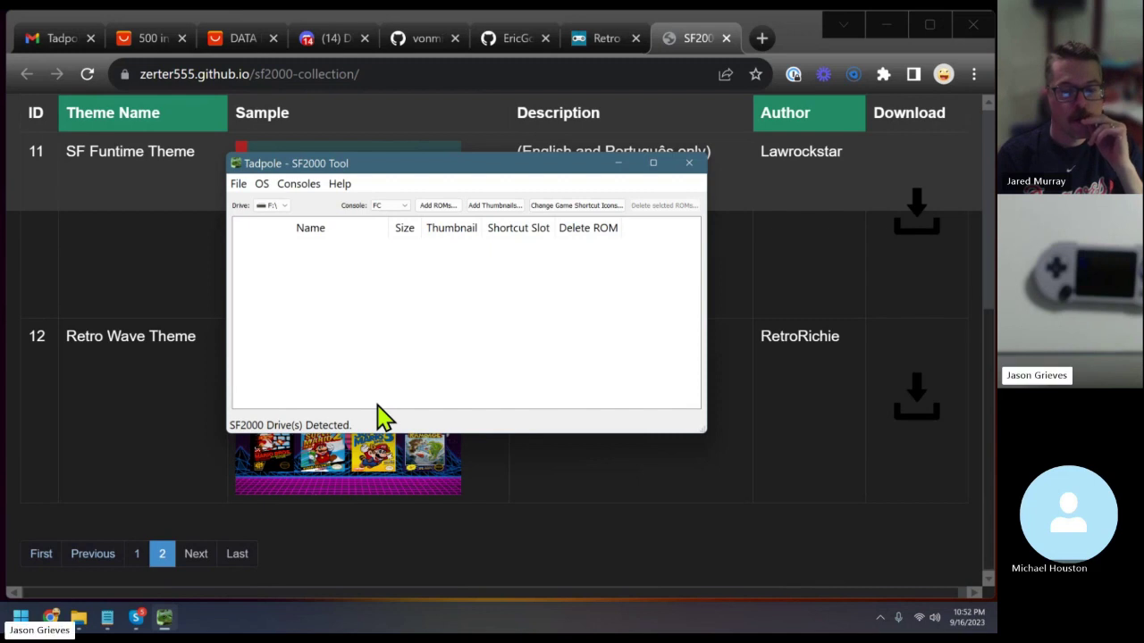
left_click(393, 207)
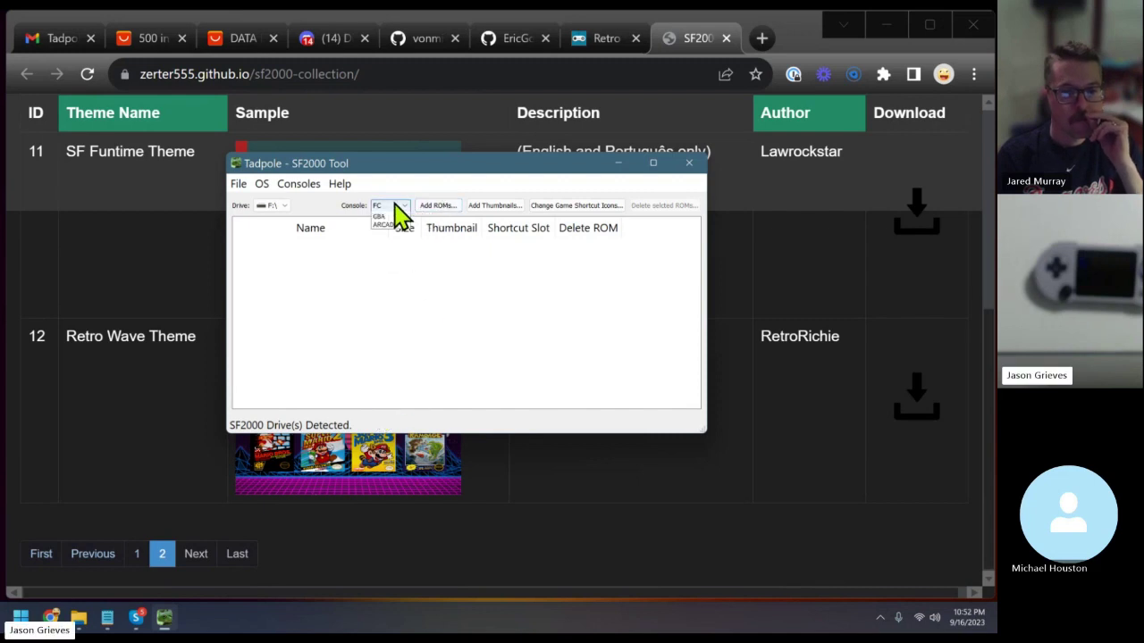
left_click(390, 218)
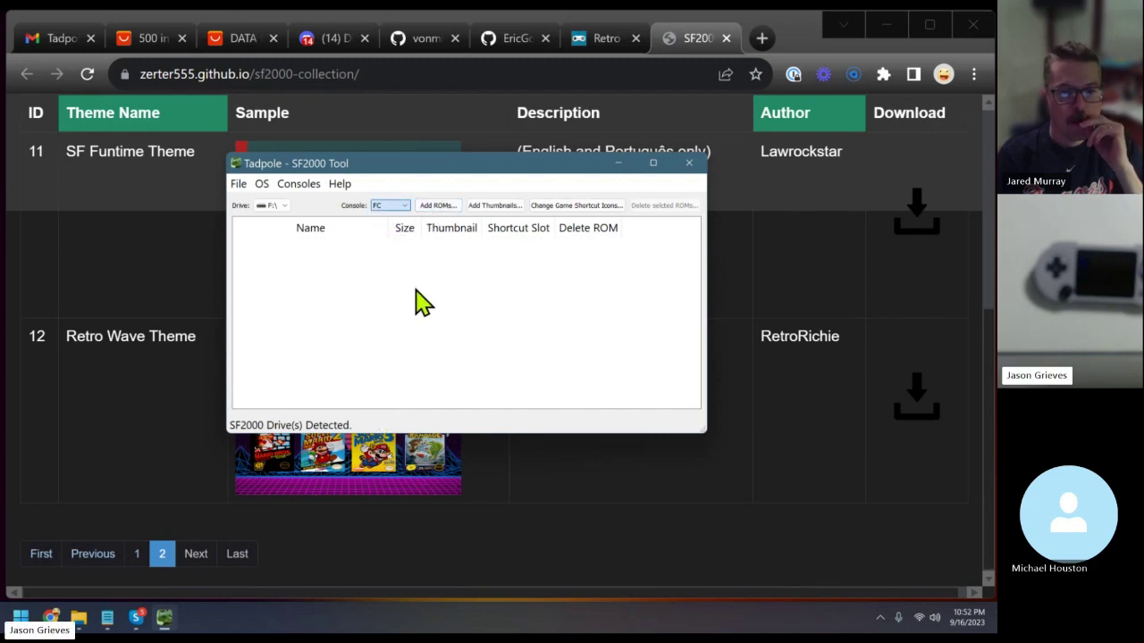
left_click(262, 185)
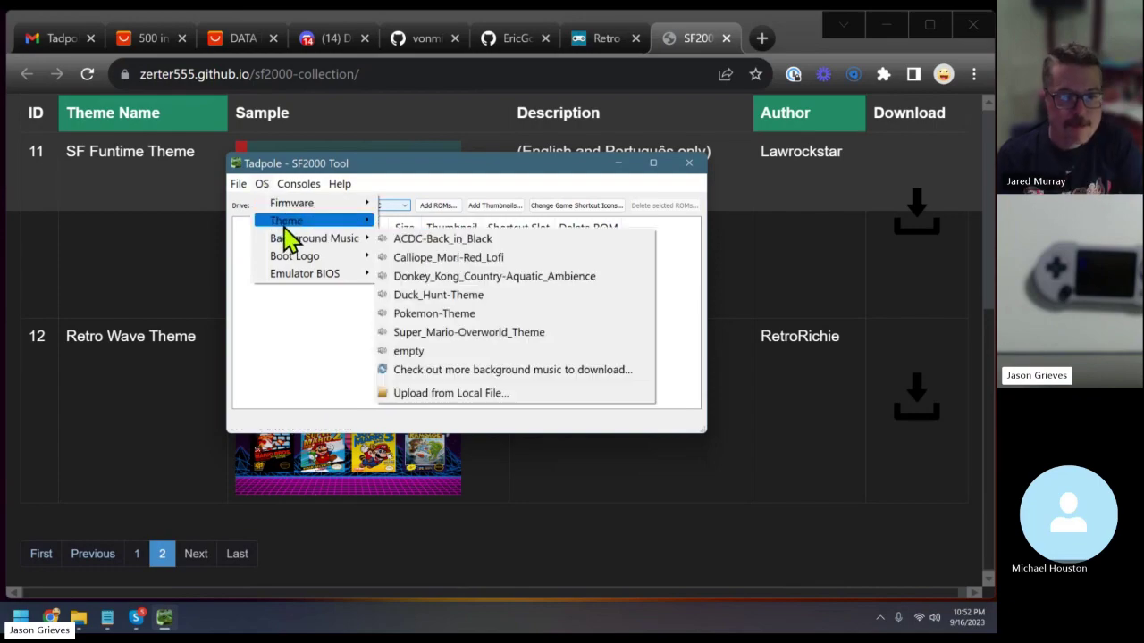
Return to the browser, review the first page of theme previews again and highlight the Simple GarlicOS Theme entry
left_click(153, 403)
left_click(93, 554)
scroll(221, 406, "down", 2)
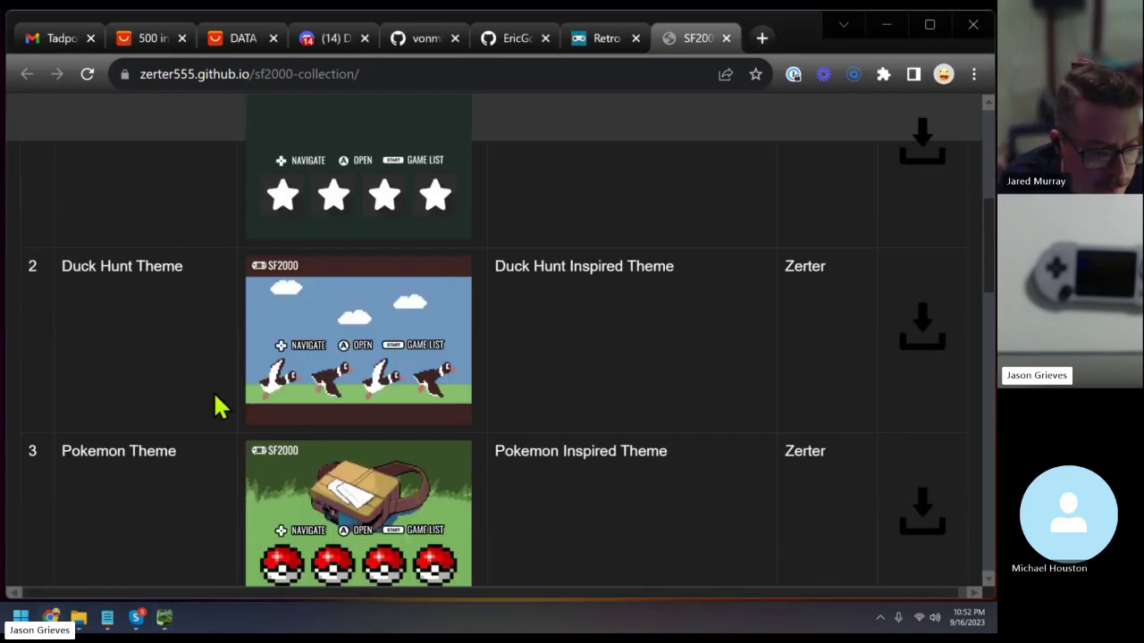
scroll(222, 406, "down", 15)
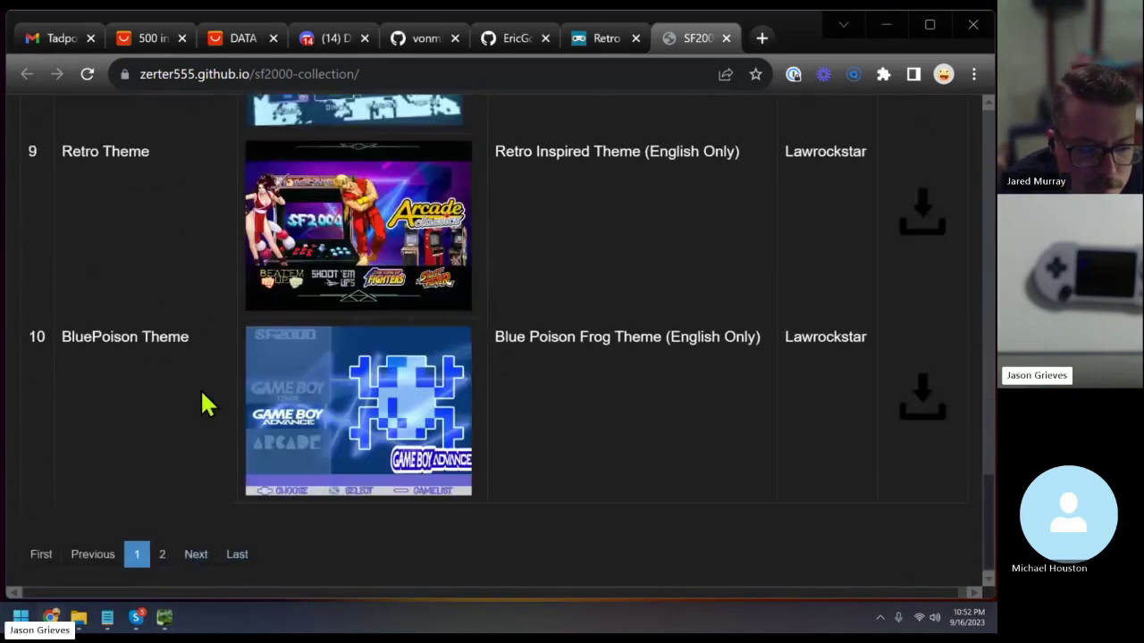
scroll(202, 405, "up", 15)
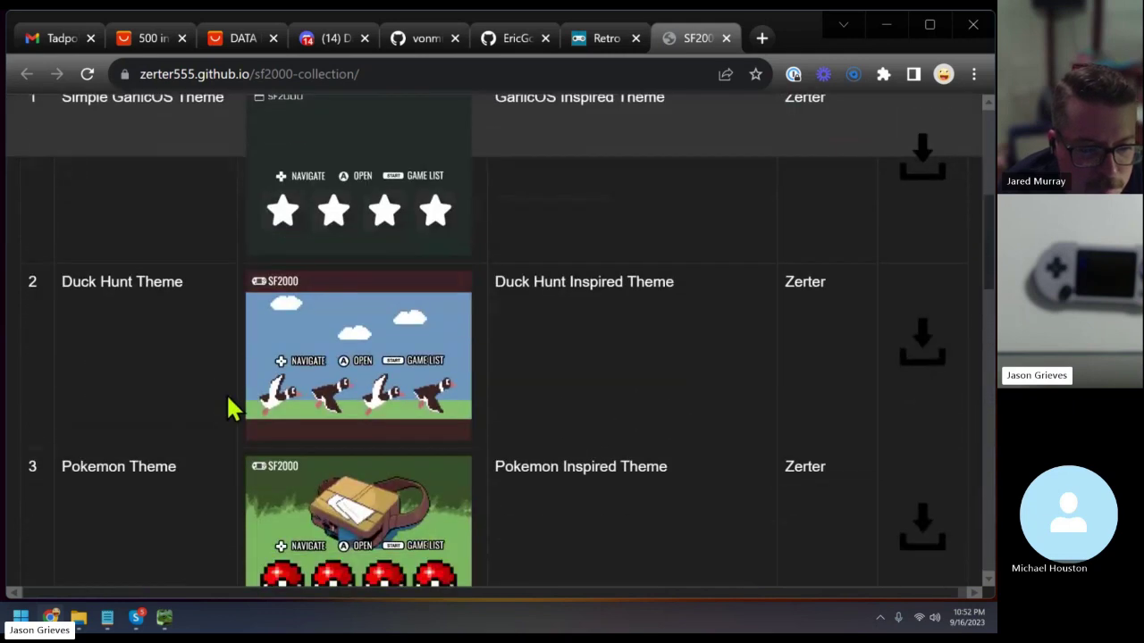
scroll(214, 394, "up", 2)
triple_click(179, 291)
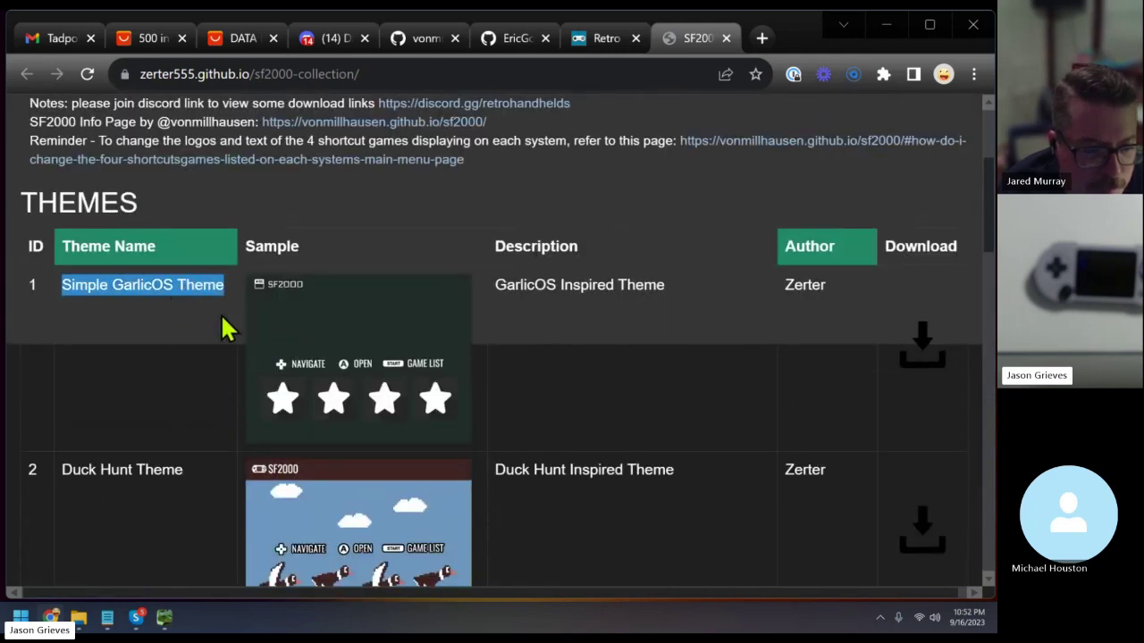
double_click(153, 288)
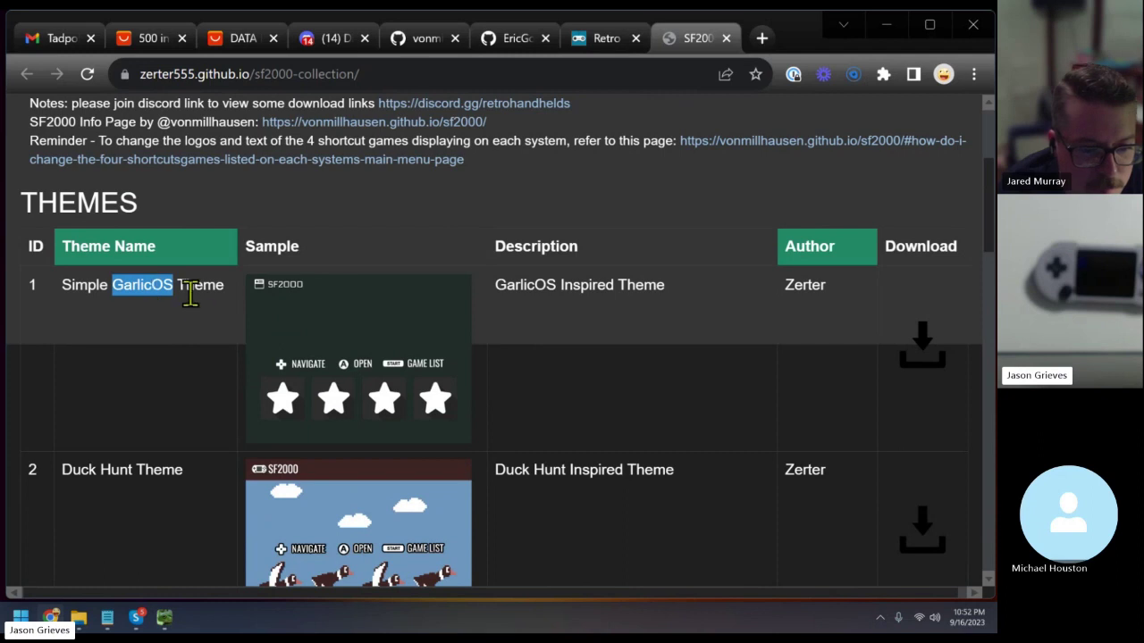
double_click(133, 288)
Switch to Tadpole and apply the garlicOS Simple Theme to the SF2000, accepting that the game shortcut icons are overwritten
key("alt+Tab")
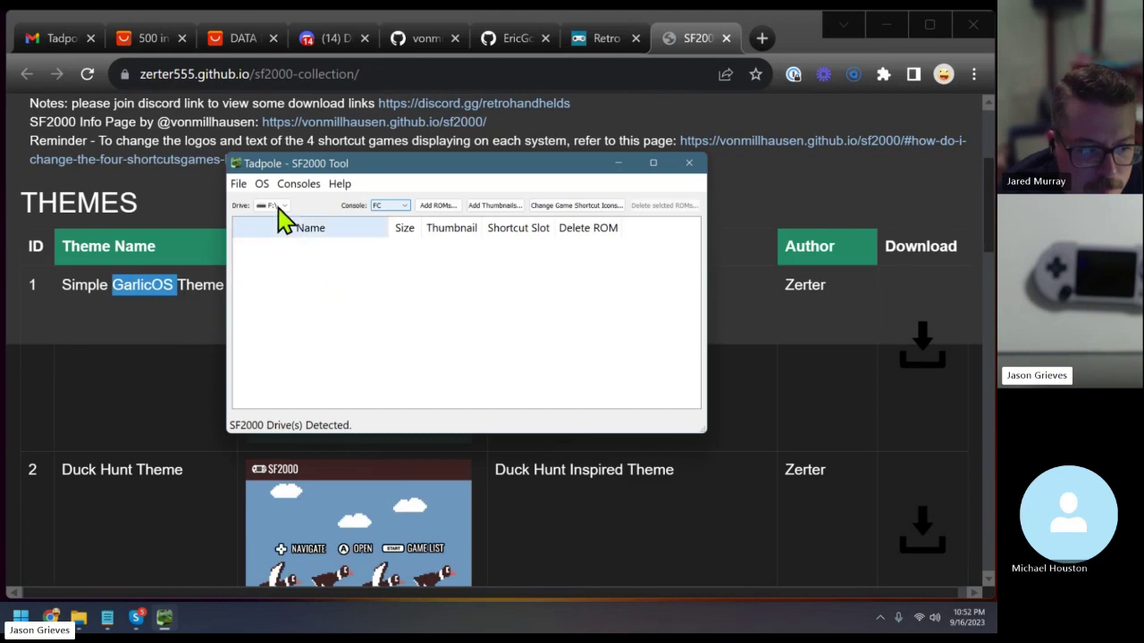
left_click(262, 184)
mouse_move(287, 225)
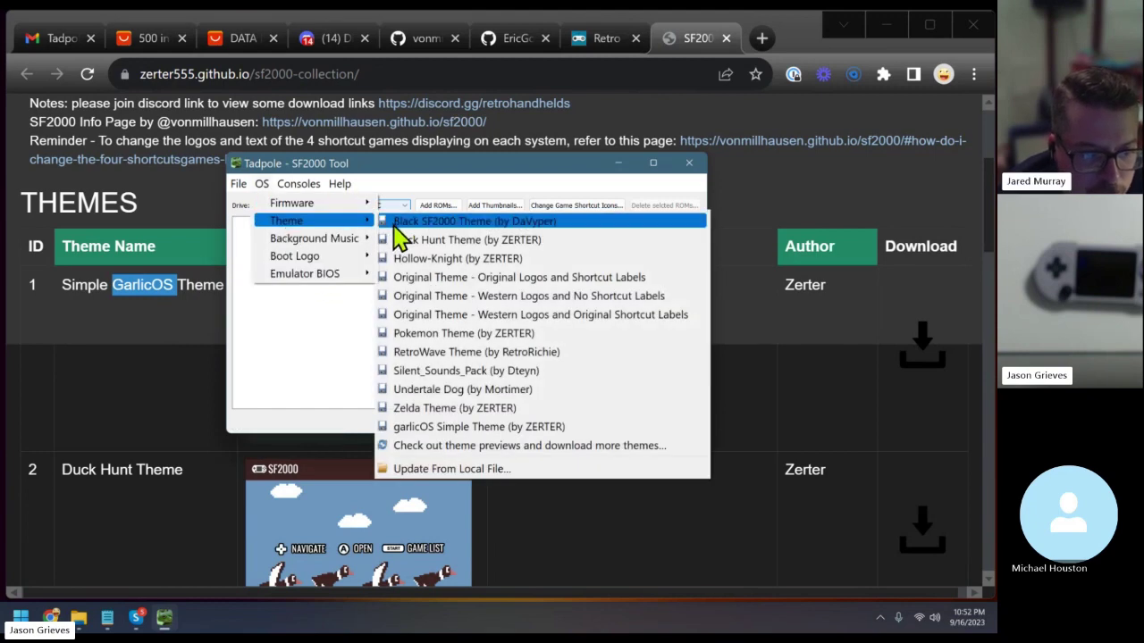
left_click(487, 427)
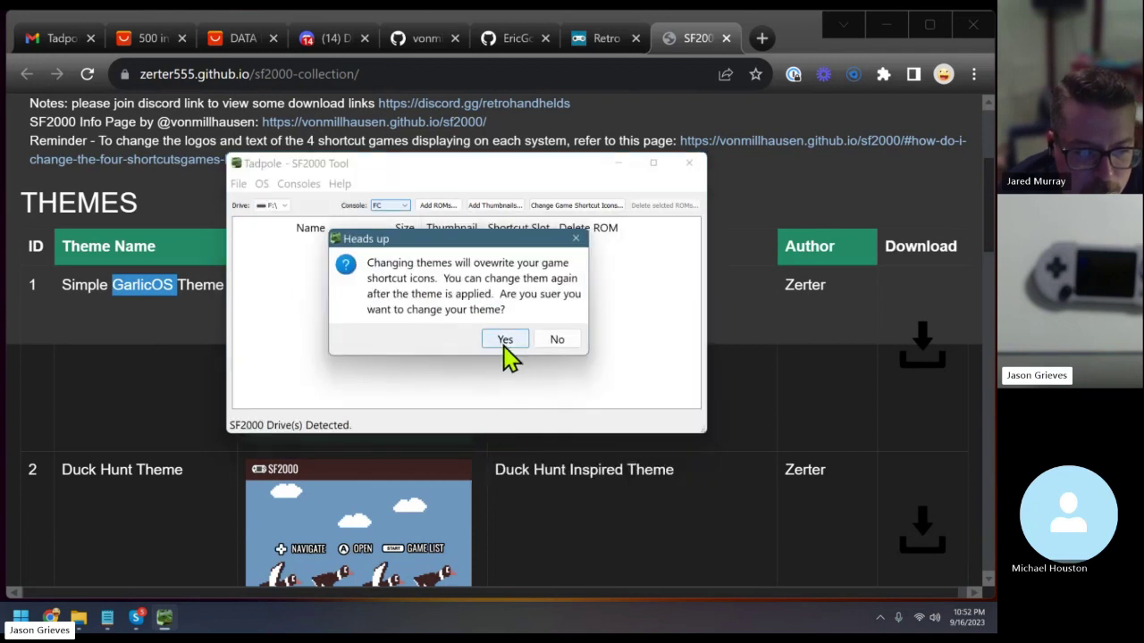
left_click(505, 341)
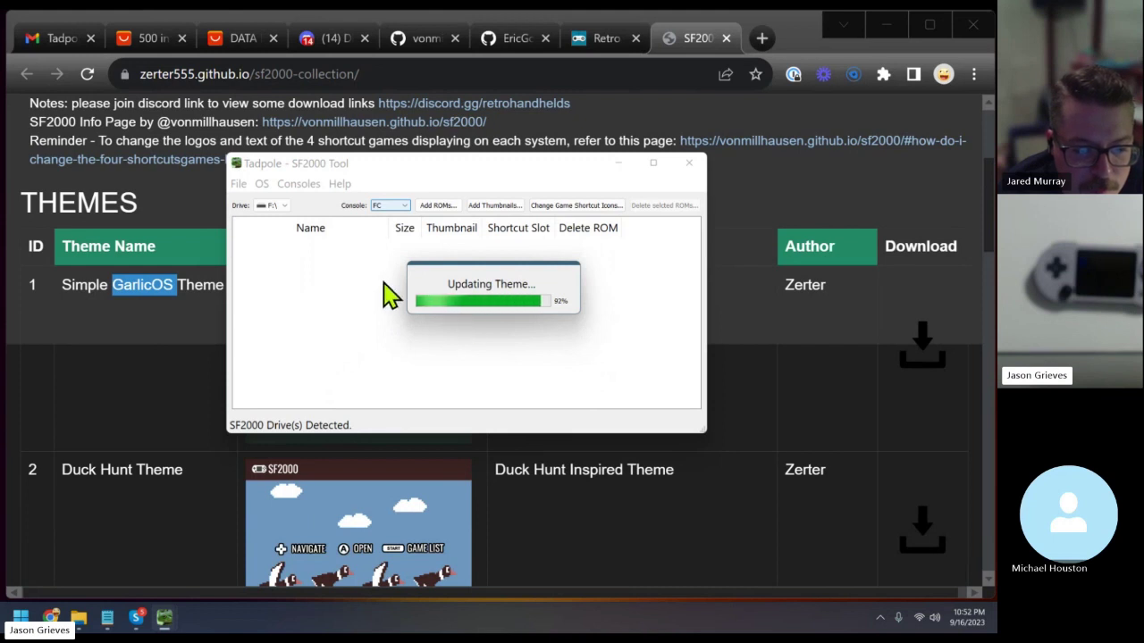
left_click(534, 325)
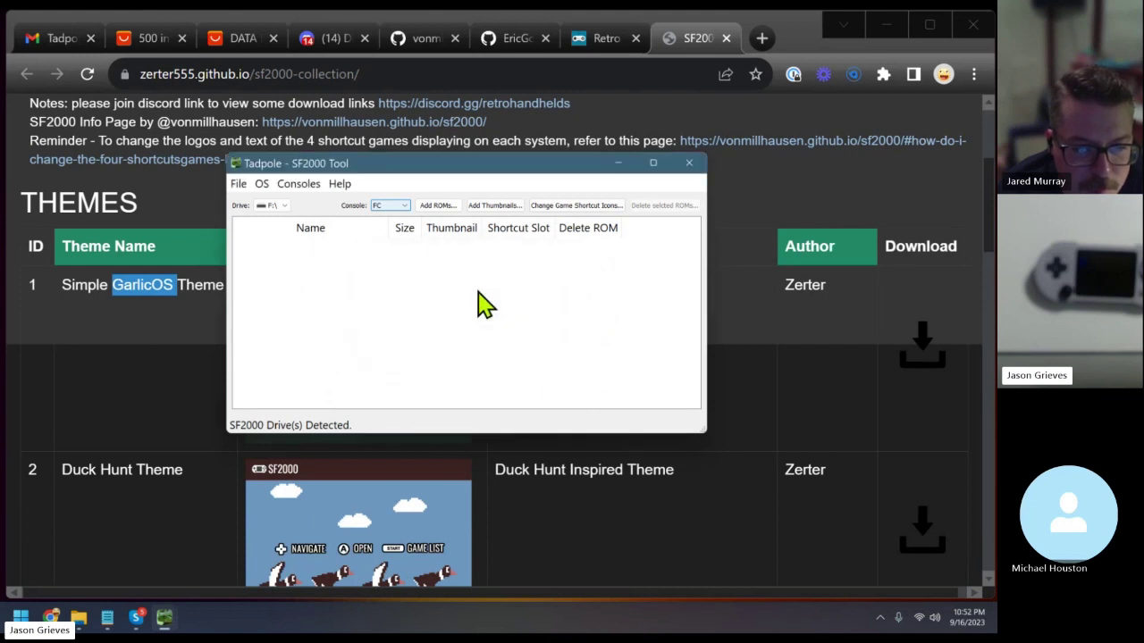
Open the online background music collection from Tadpole and look through the BGM tracks available for download
left_click(262, 186)
mouse_move(288, 250)
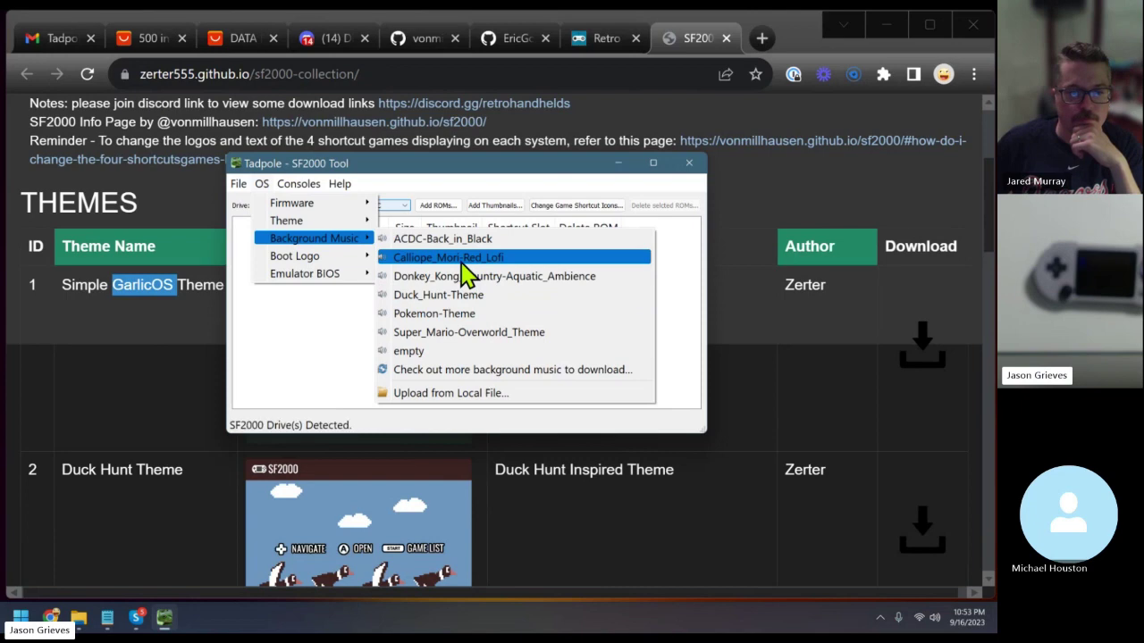
left_click(465, 370)
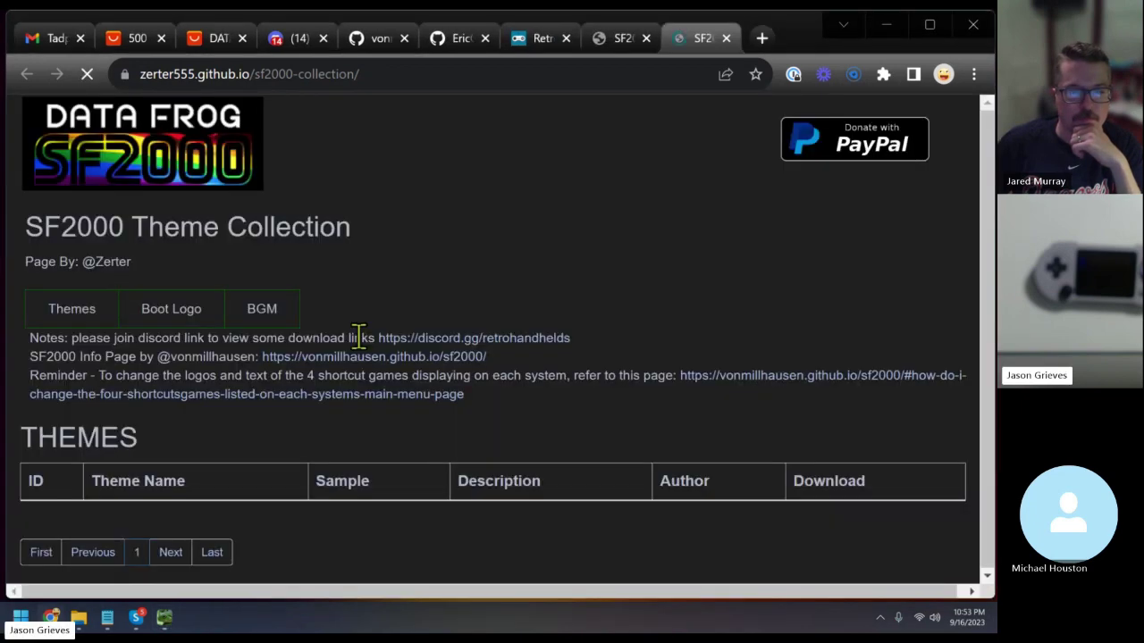
scroll(358, 336, "down", 1)
left_click(256, 214)
scroll(350, 289, "down", 5)
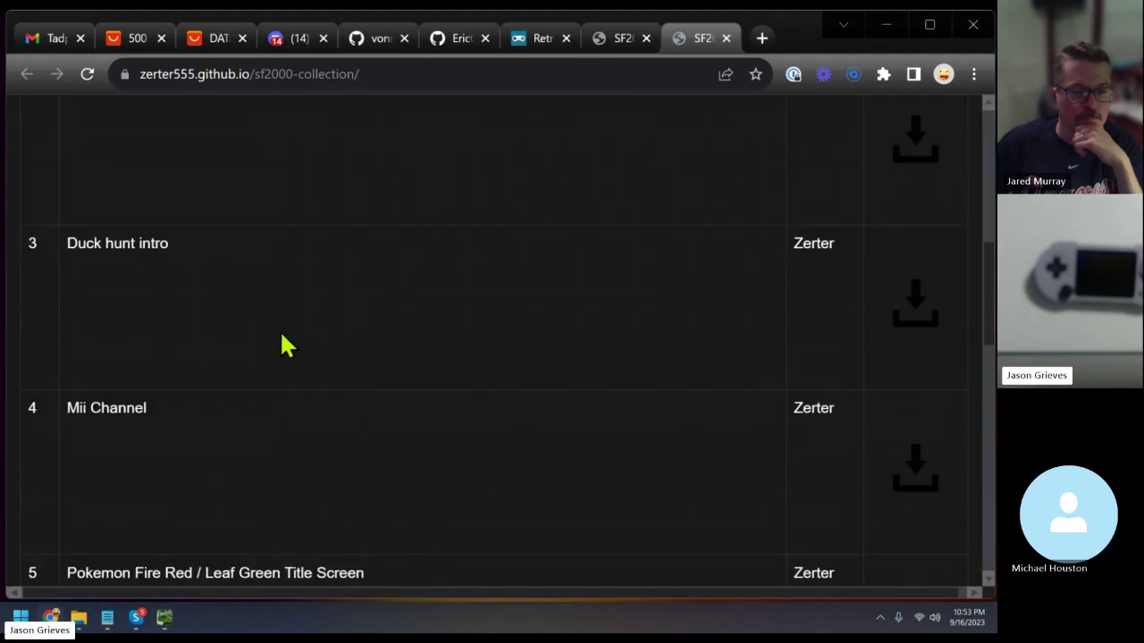
Switch to Tadpole and open the background music preview and save options for Calliope_Mori-Red_Lofi, closing them without saving
scroll(291, 346, "down", 3)
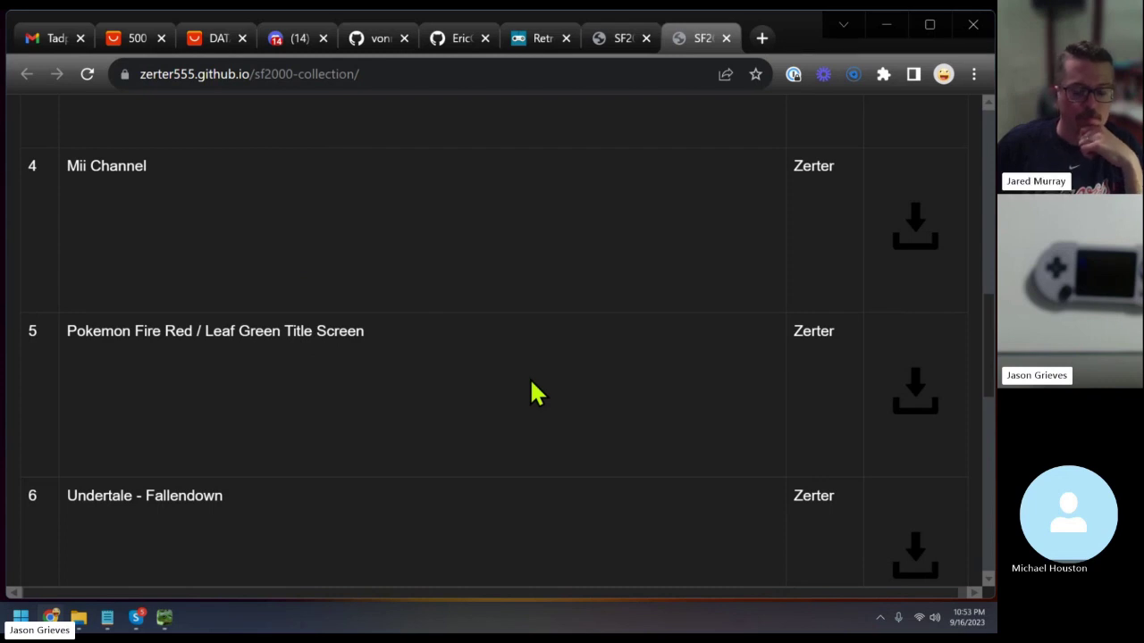
key("alt+Tab")
left_click(263, 184)
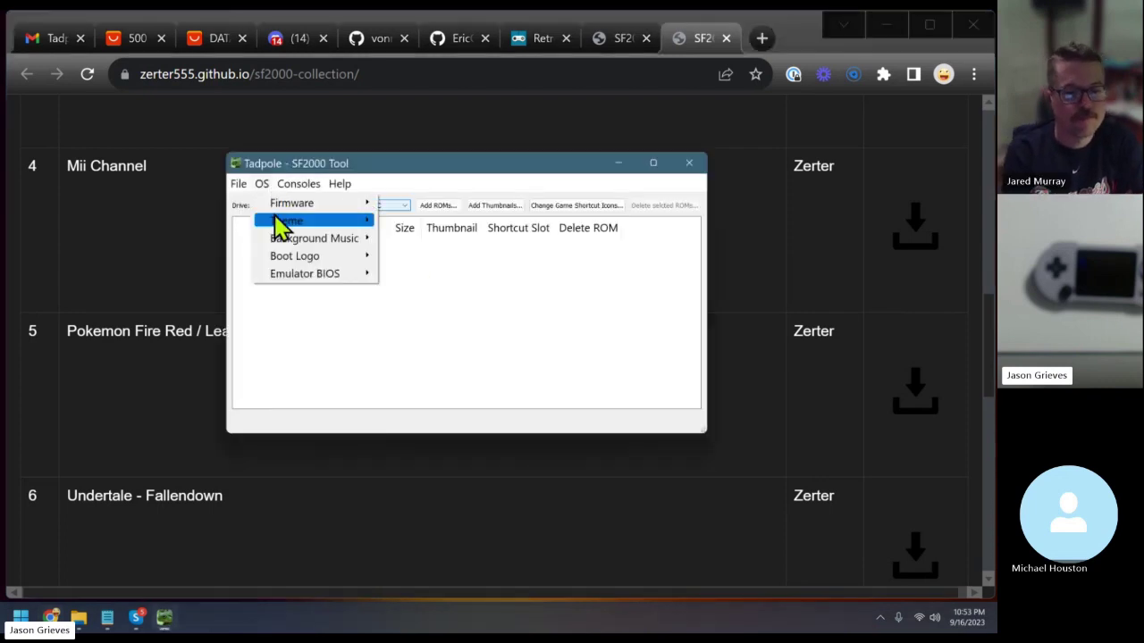
mouse_move(324, 205)
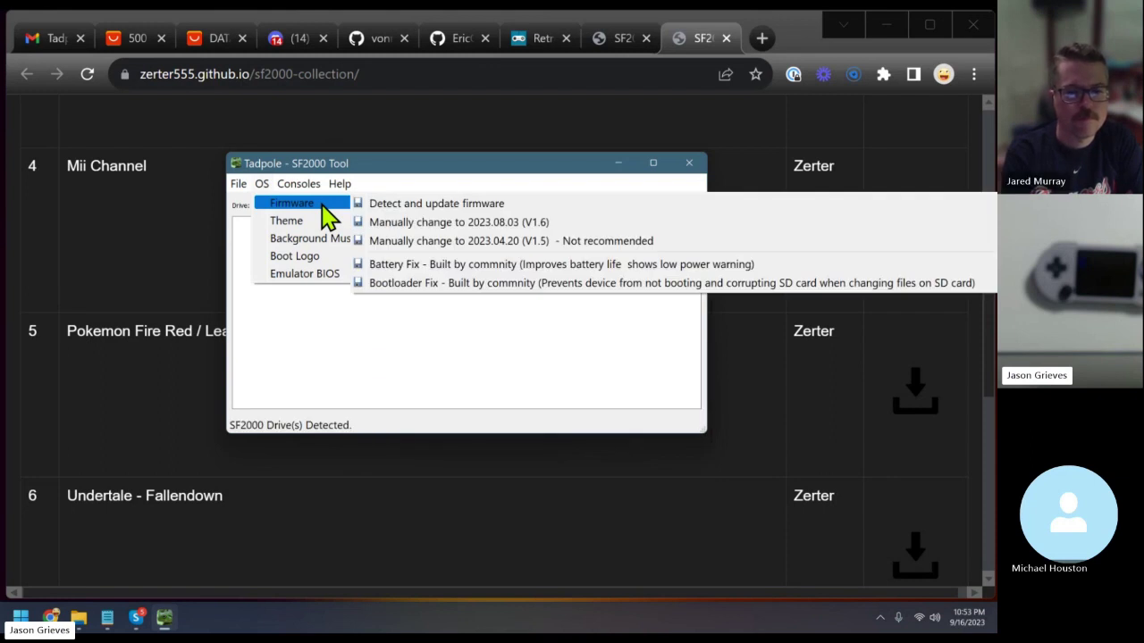
mouse_move(333, 254)
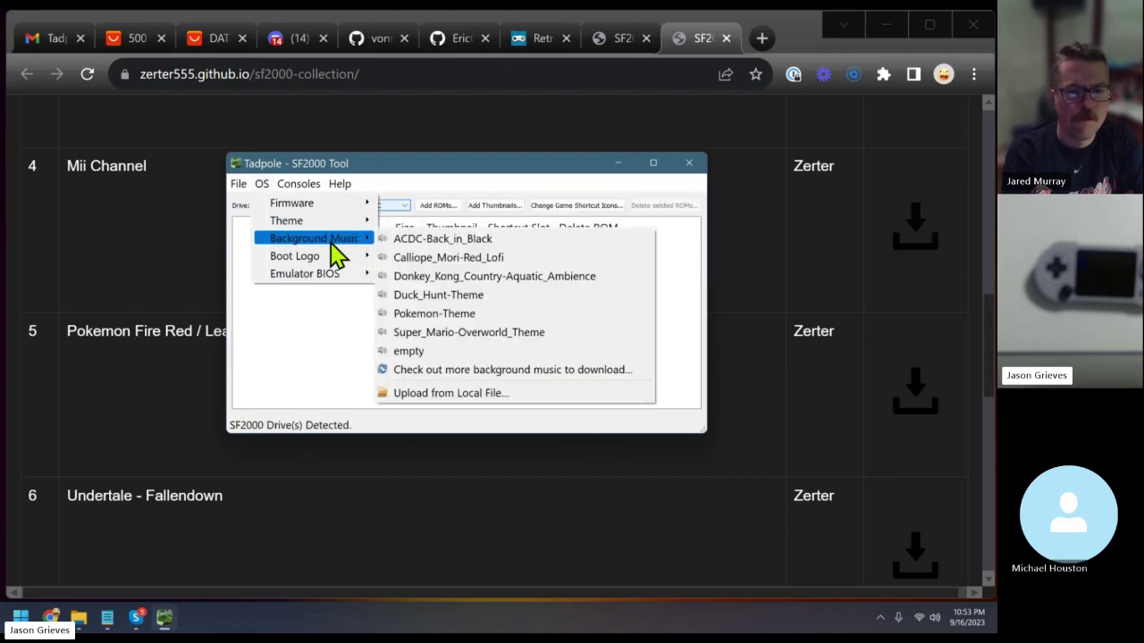
left_click(423, 263)
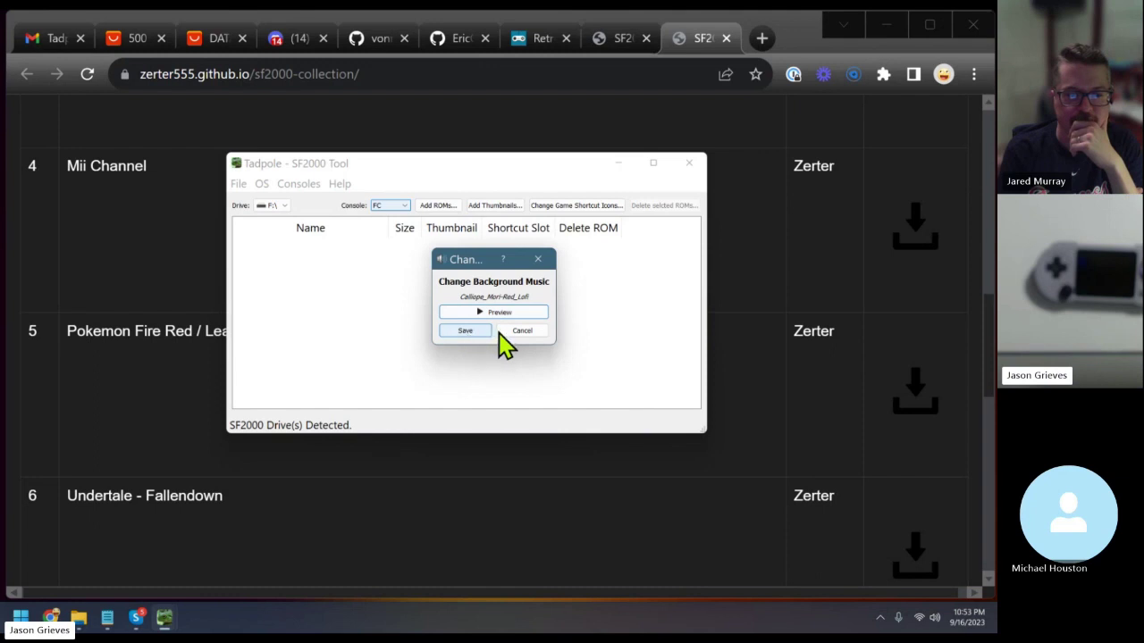
left_click(522, 332)
Change the SF2000's background music to the empty track and save it
left_click(262, 184)
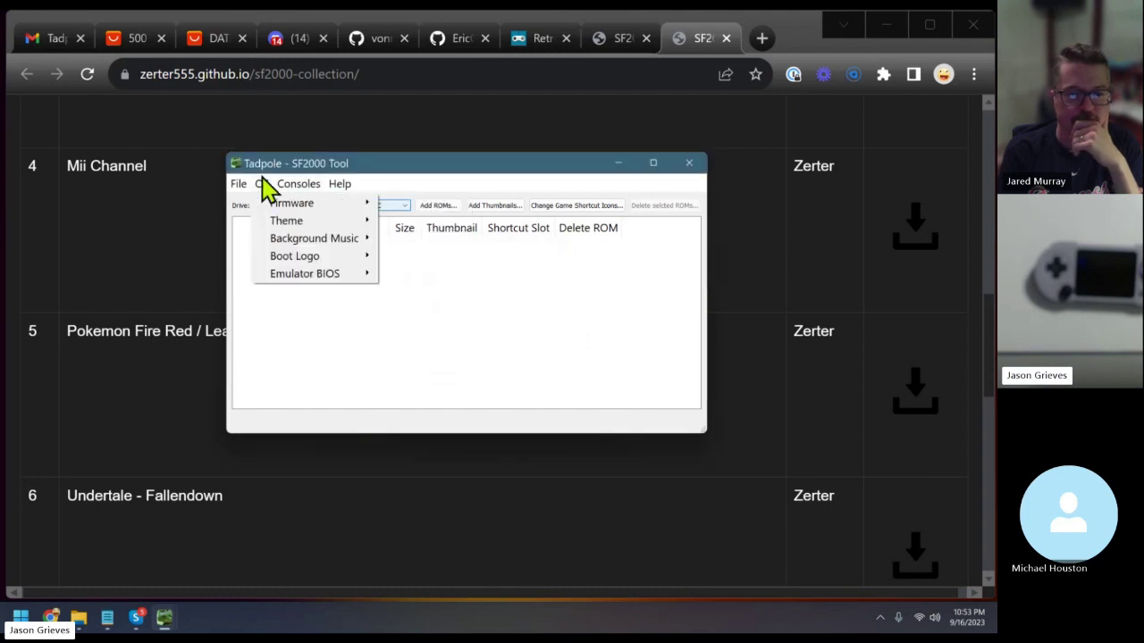
mouse_move(313, 246)
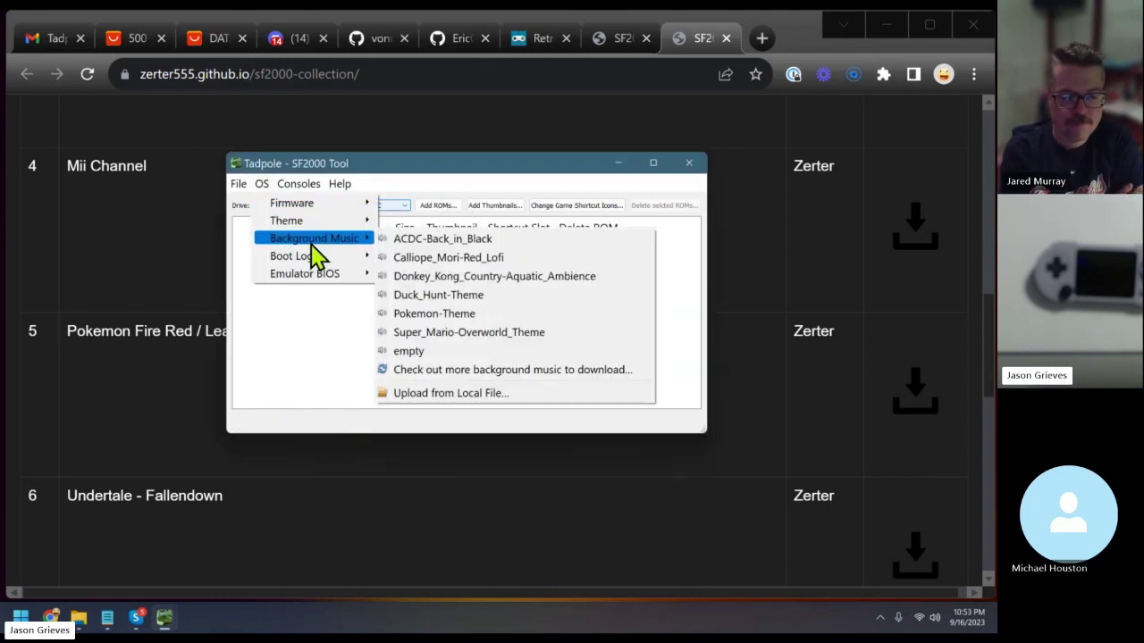
left_click(449, 352)
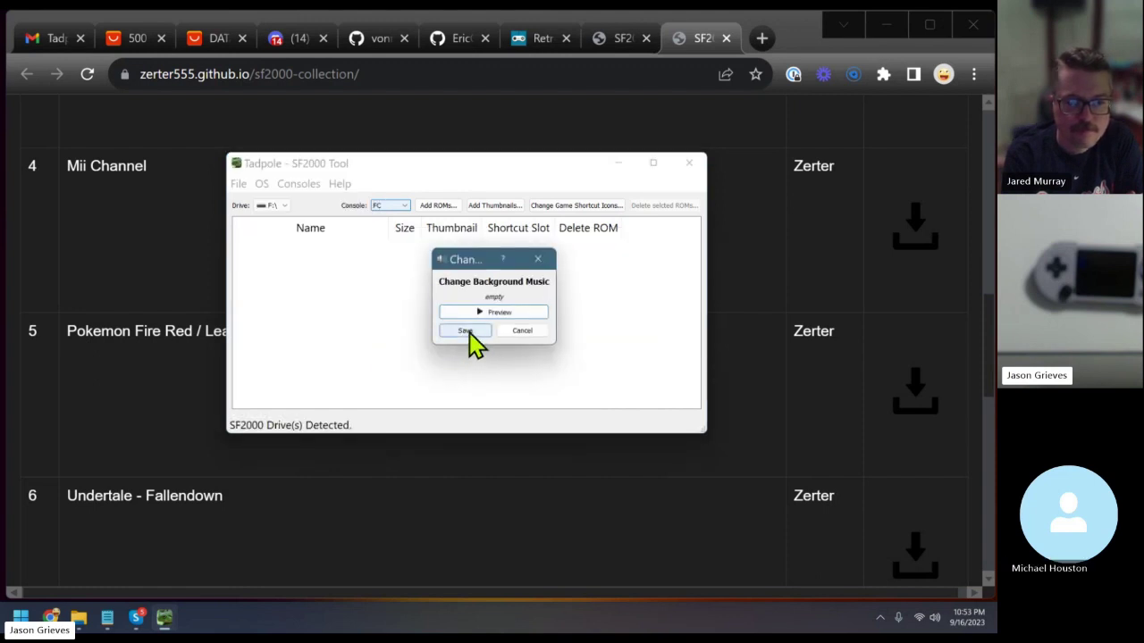
left_click(466, 332)
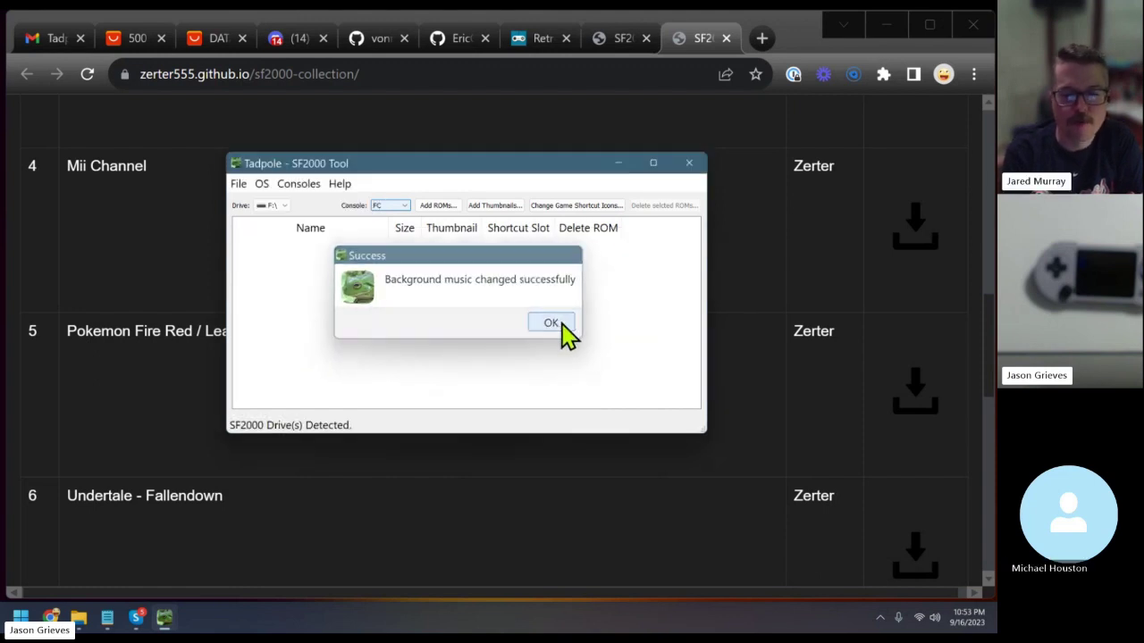
left_click(551, 323)
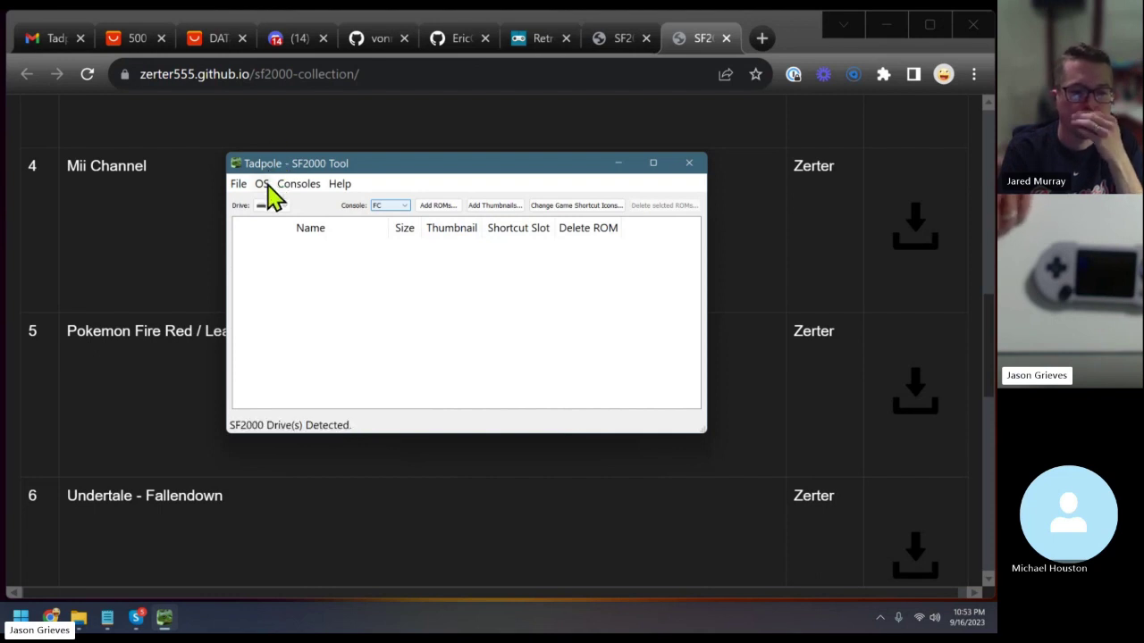
Return to the browser and search AliExpress for SF2000 without the word red
left_click(263, 185)
mouse_move(288, 224)
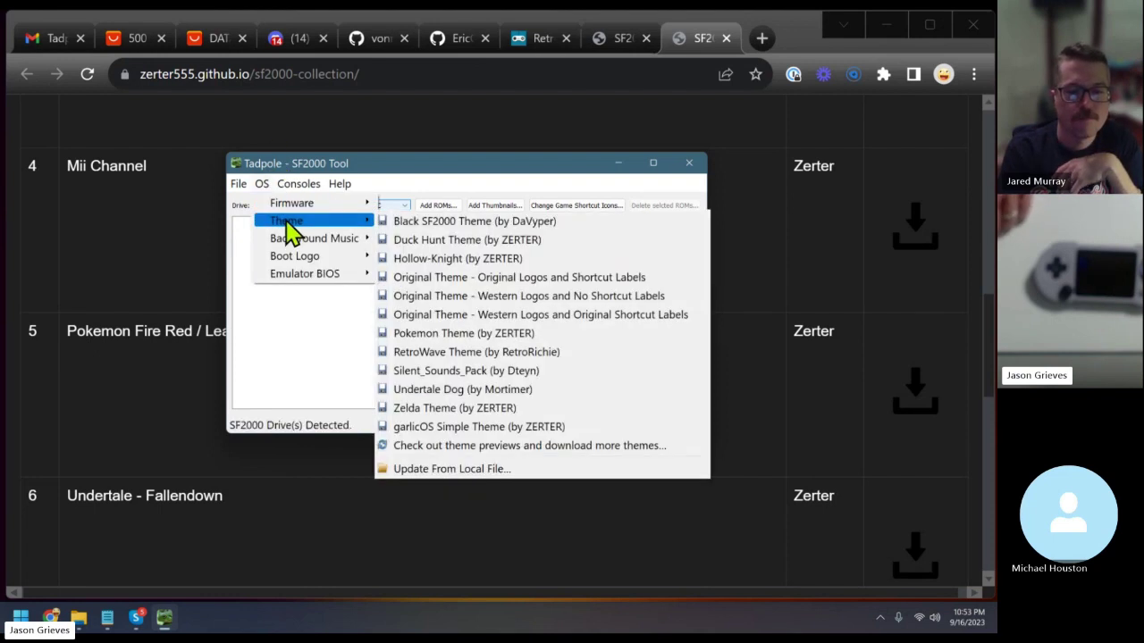
left_click(199, 169)
scroll(248, 197, "up", 8)
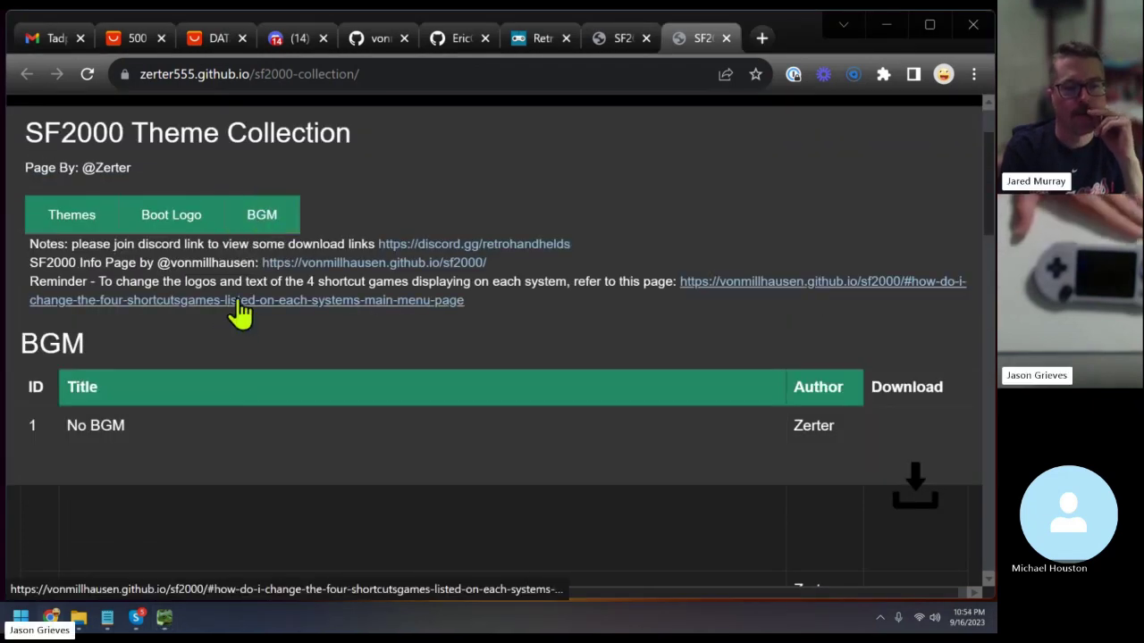
left_click(224, 39)
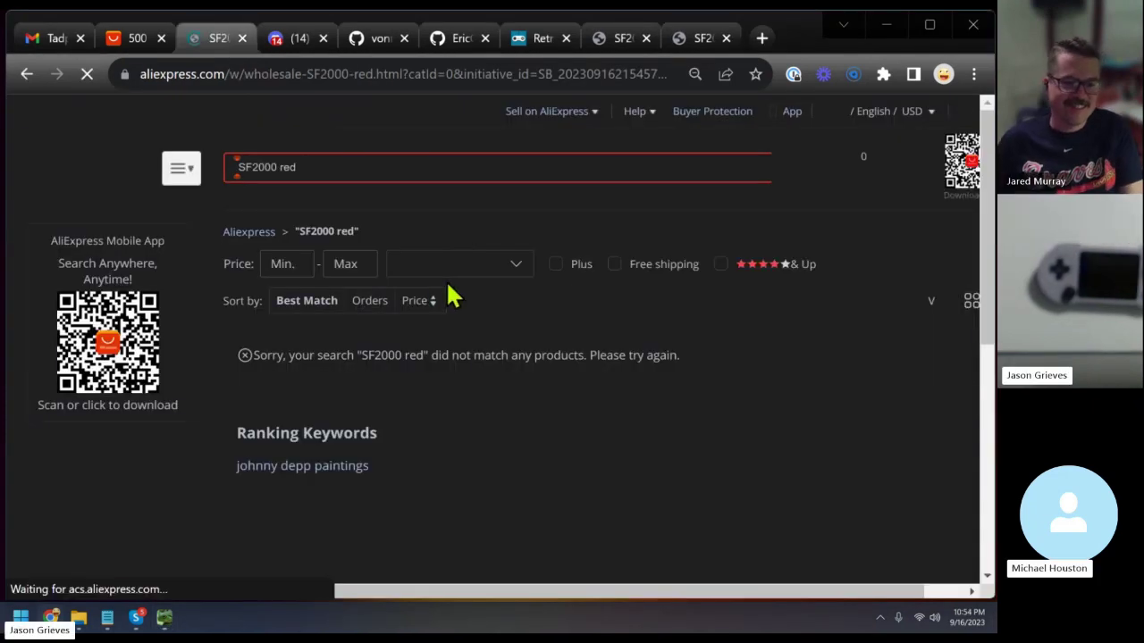
double_click(286, 168)
key("Return")
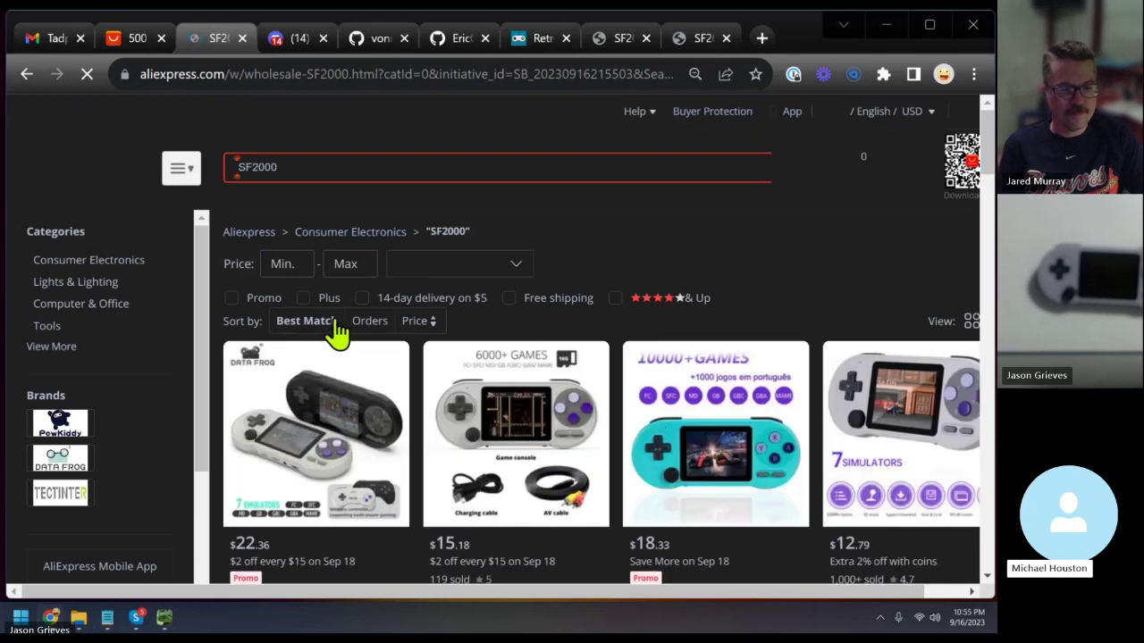
Switch to Tadpole and open the file selection for updating the theme from a local ZIP, leaving it without choosing a file
key("alt+Tab")
left_click(262, 183)
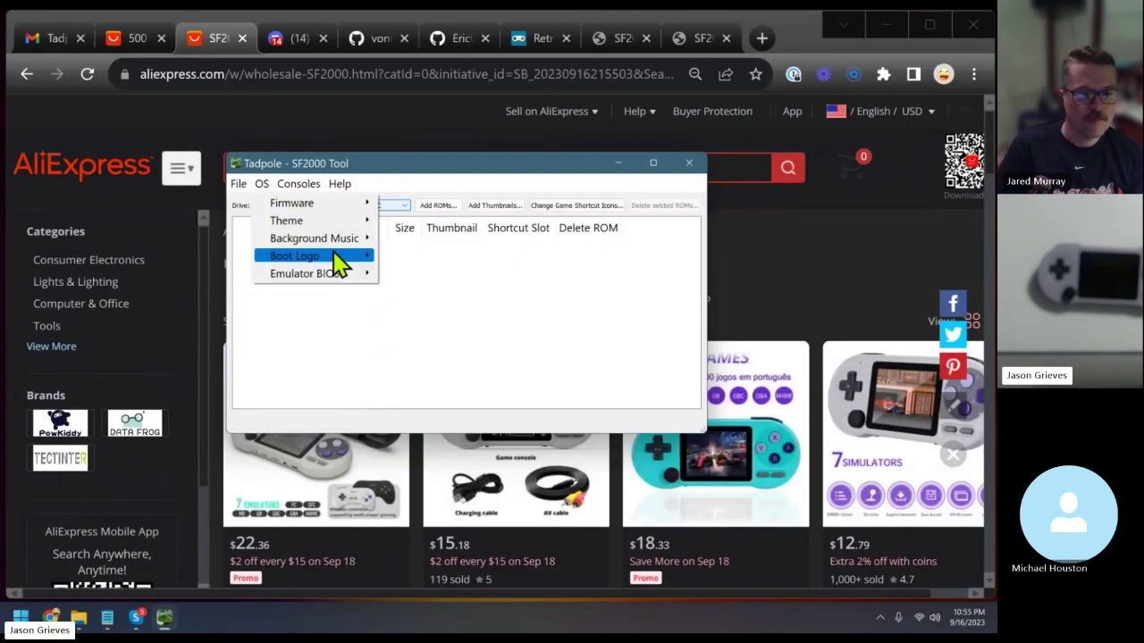
mouse_move(336, 247)
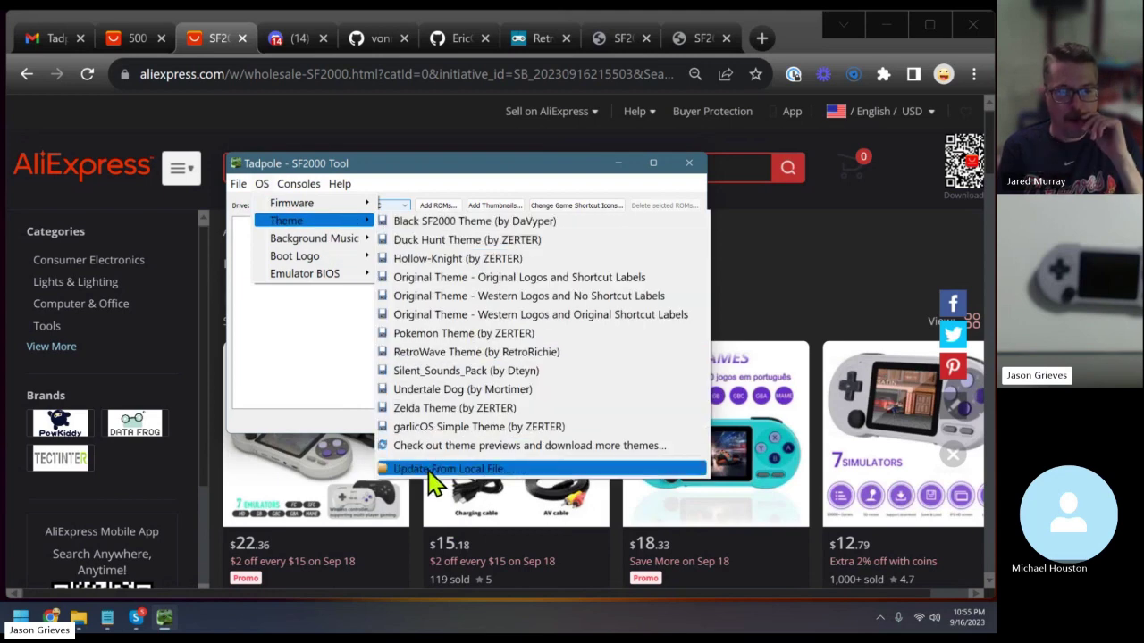
left_click(429, 469)
left_click(518, 336)
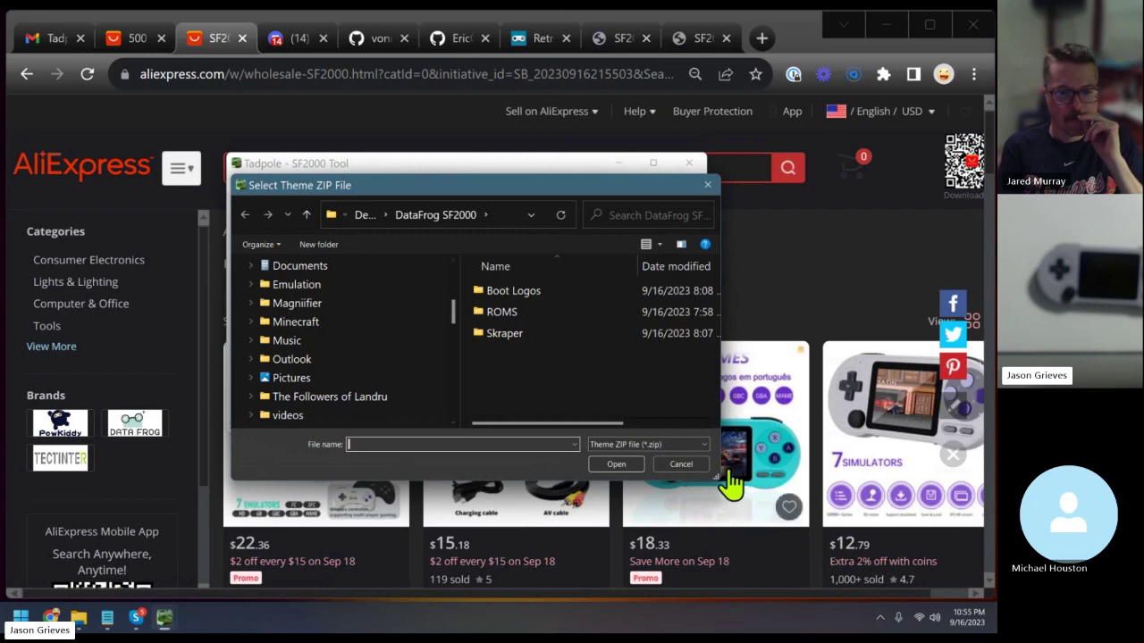
left_click(688, 464)
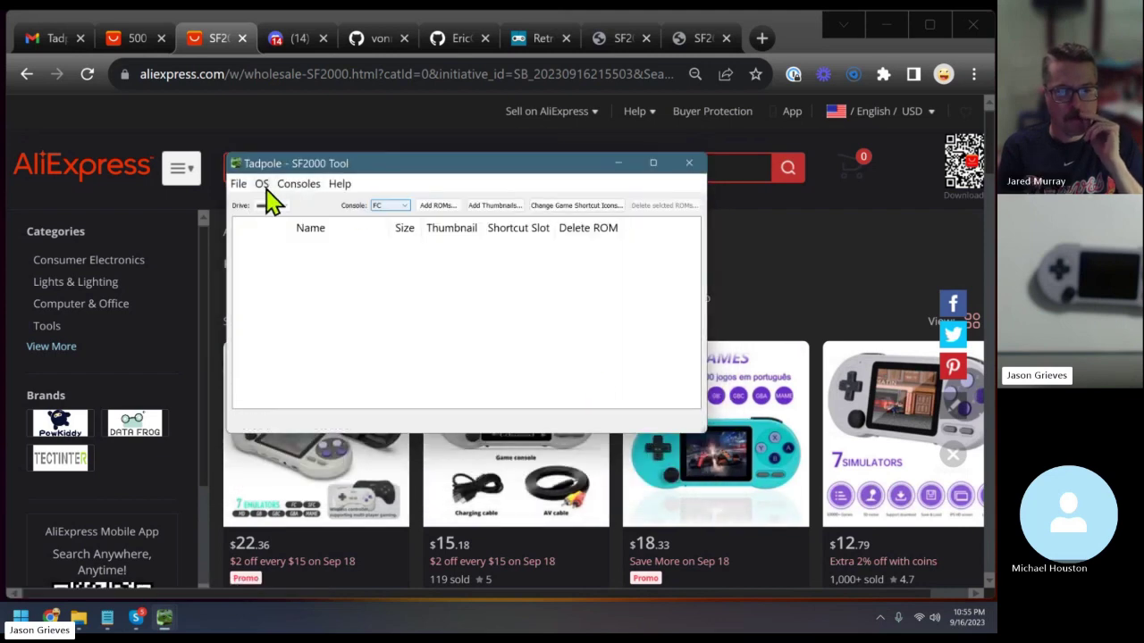
Open the option to upload background music from a local file and close it without selecting a file
left_click(262, 184)
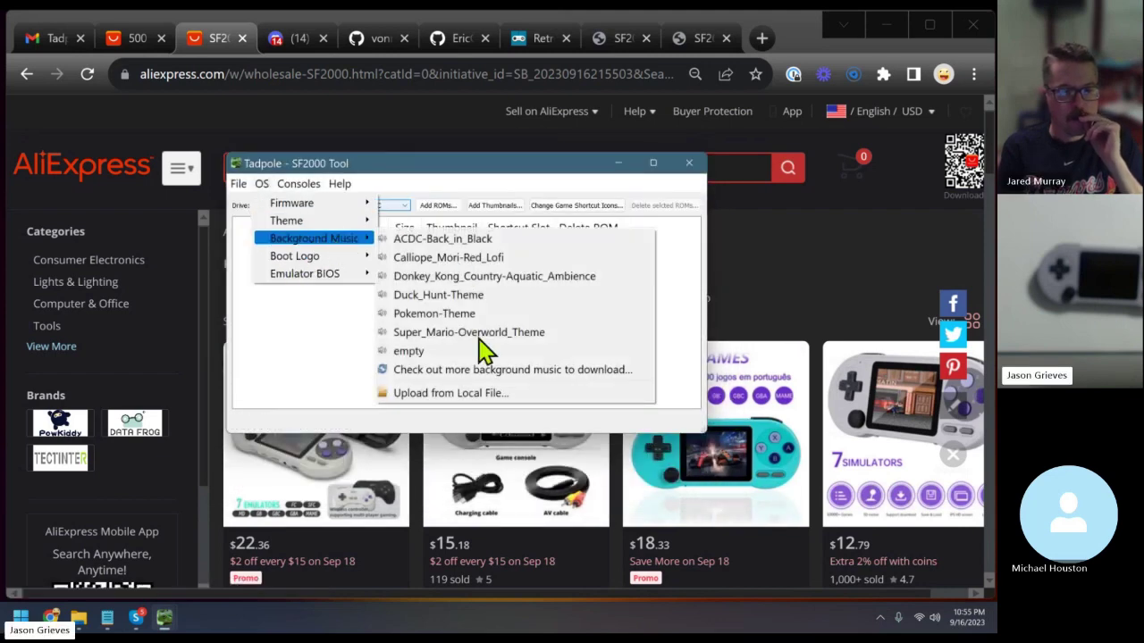
left_click(463, 393)
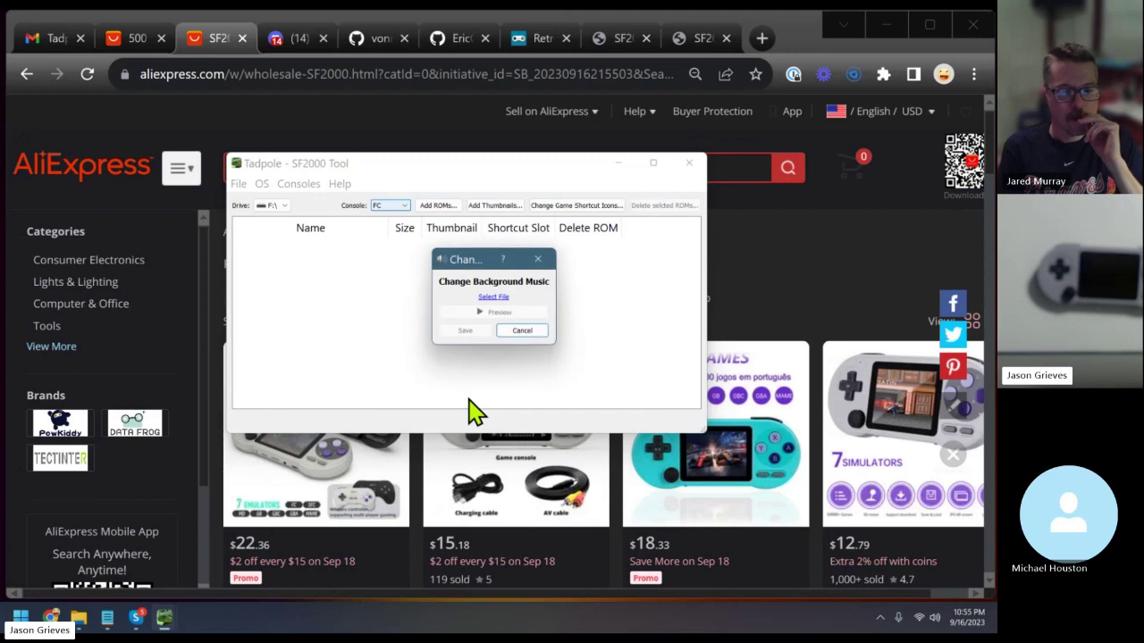
left_click(523, 332)
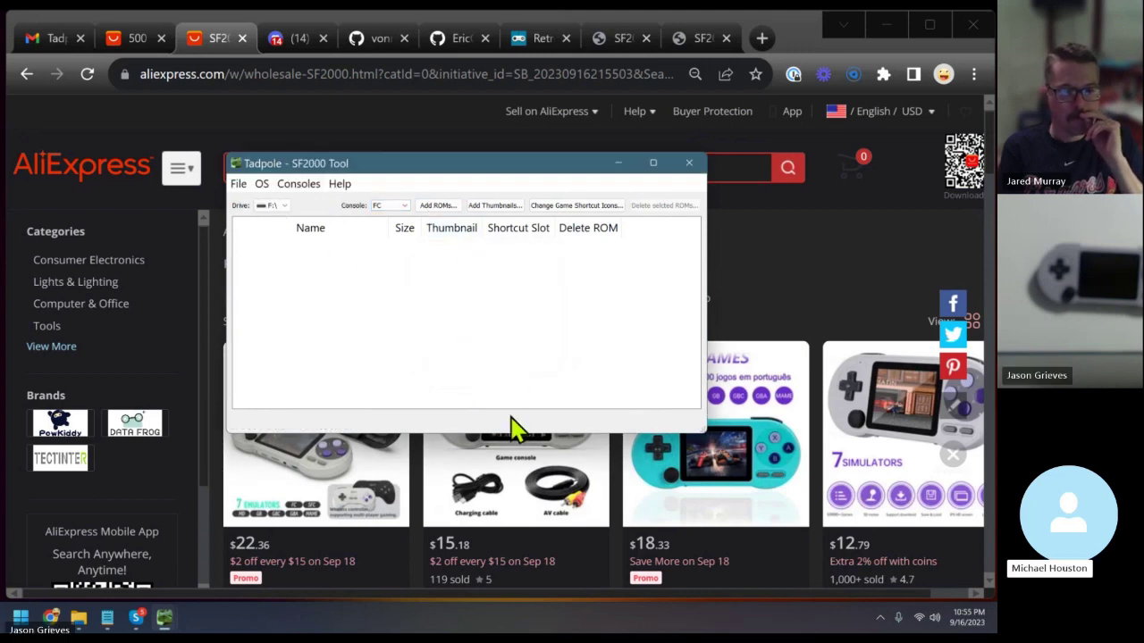
Look through the first page of AliExpress listings for SF2000, comparing the console colours offered
scroll(512, 518, "down", 2)
scroll(512, 518, "down", 10)
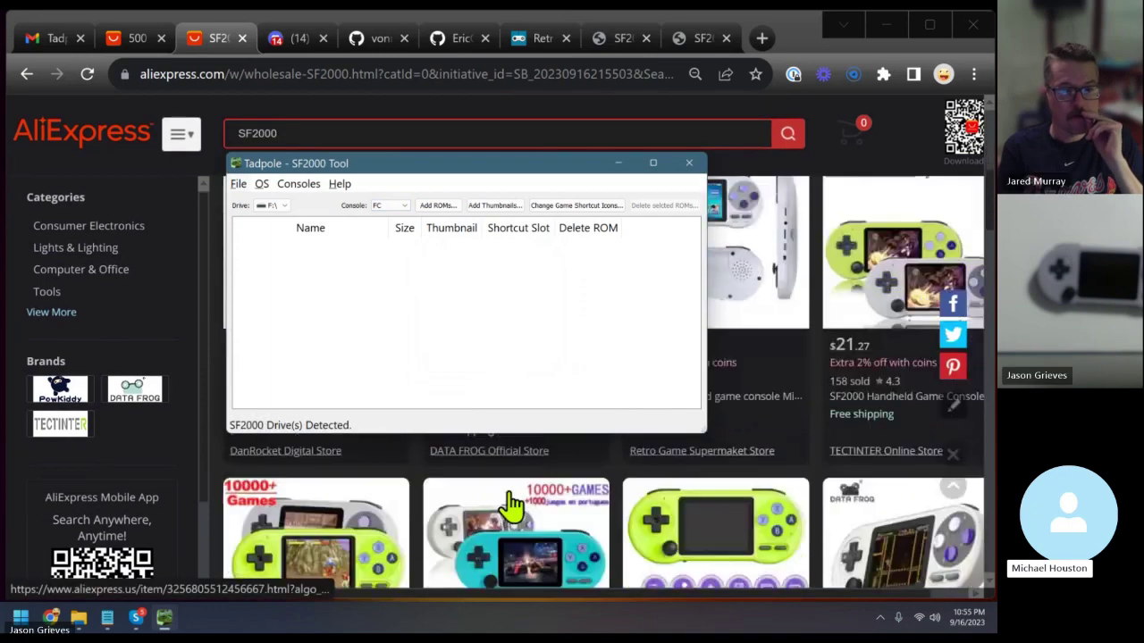
scroll(511, 506, "down", 6)
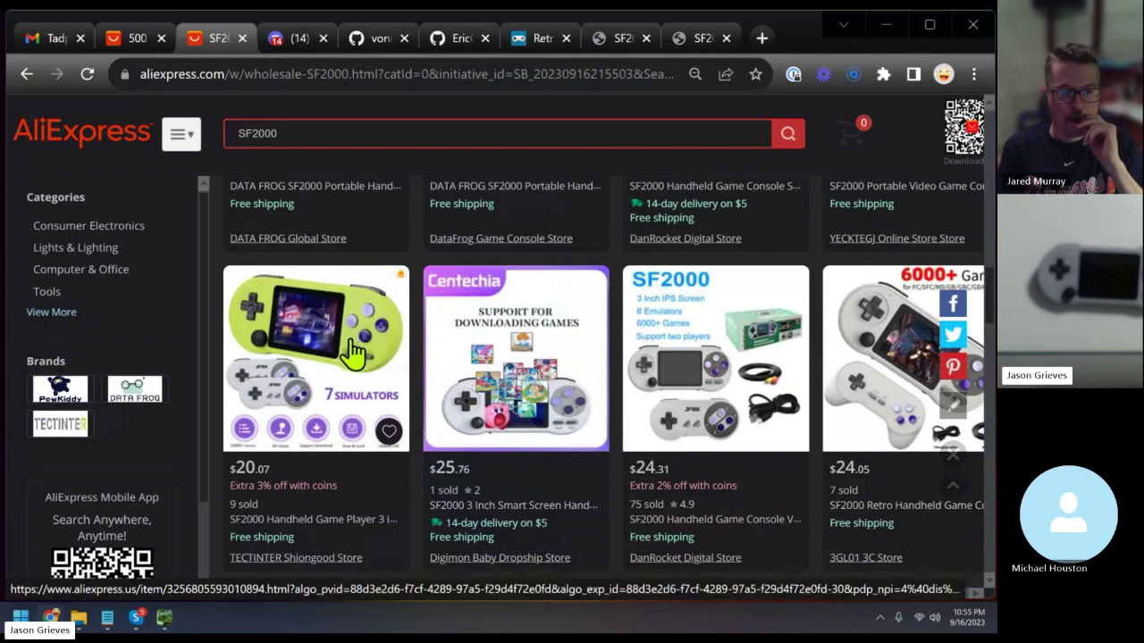
scroll(362, 351, "down", 10)
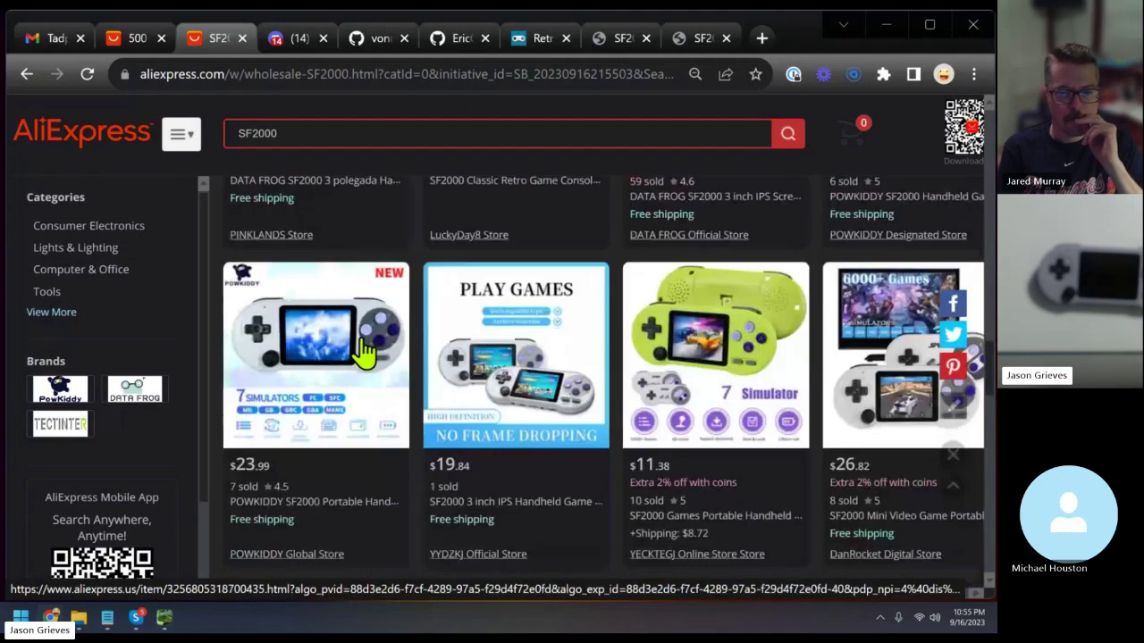
scroll(362, 351, "down", 2)
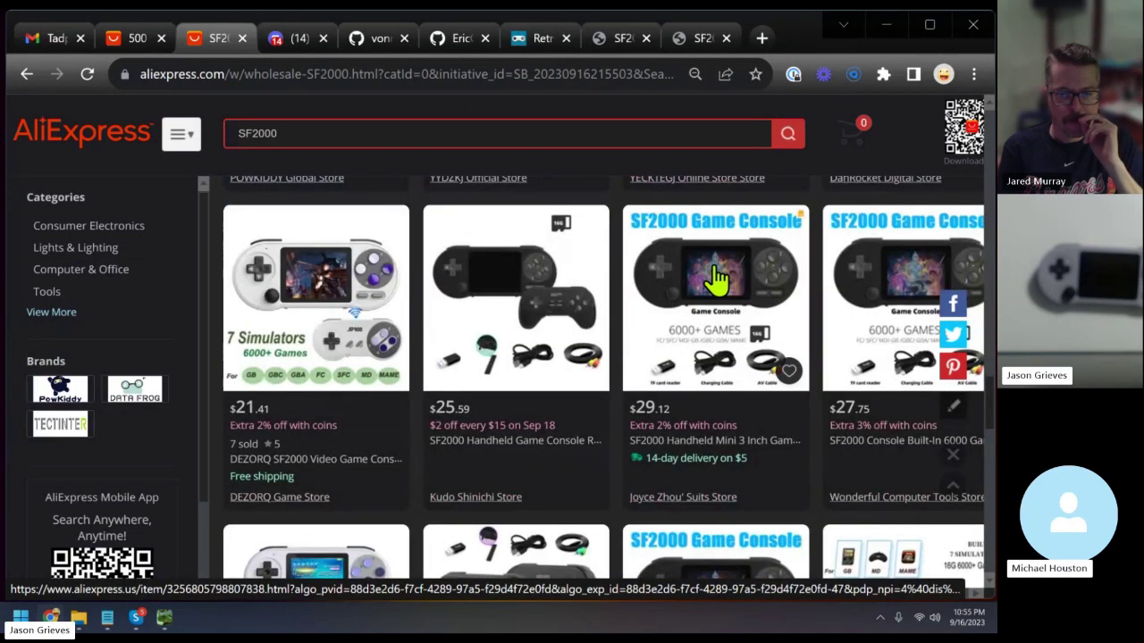
scroll(590, 299, "down", 2)
scroll(589, 299, "down", 8)
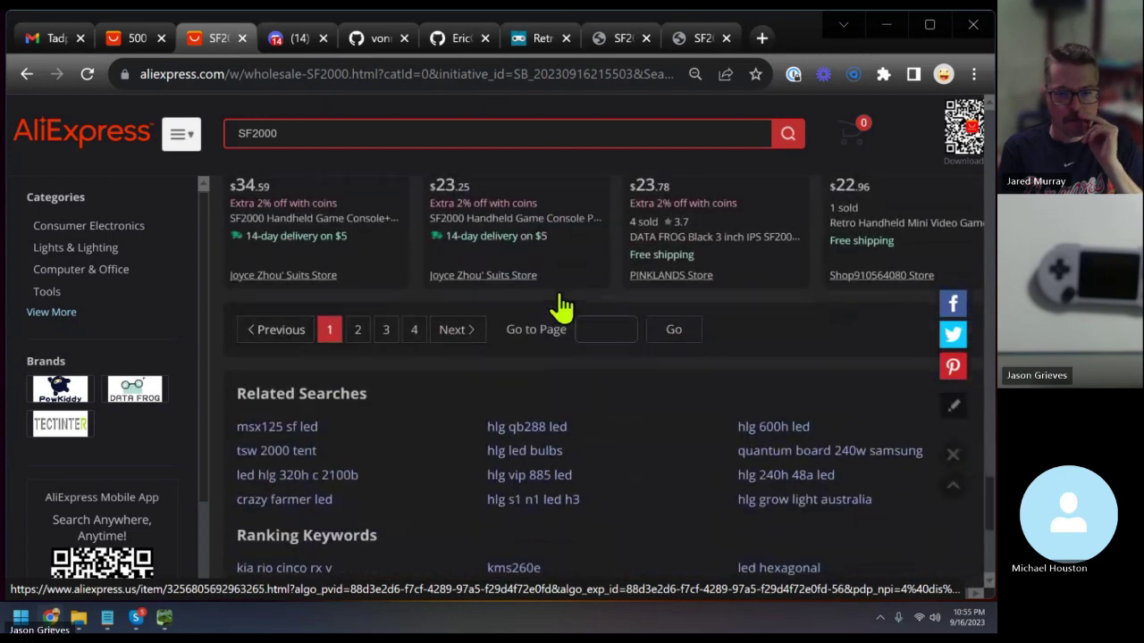
scroll(407, 275, "up", 1)
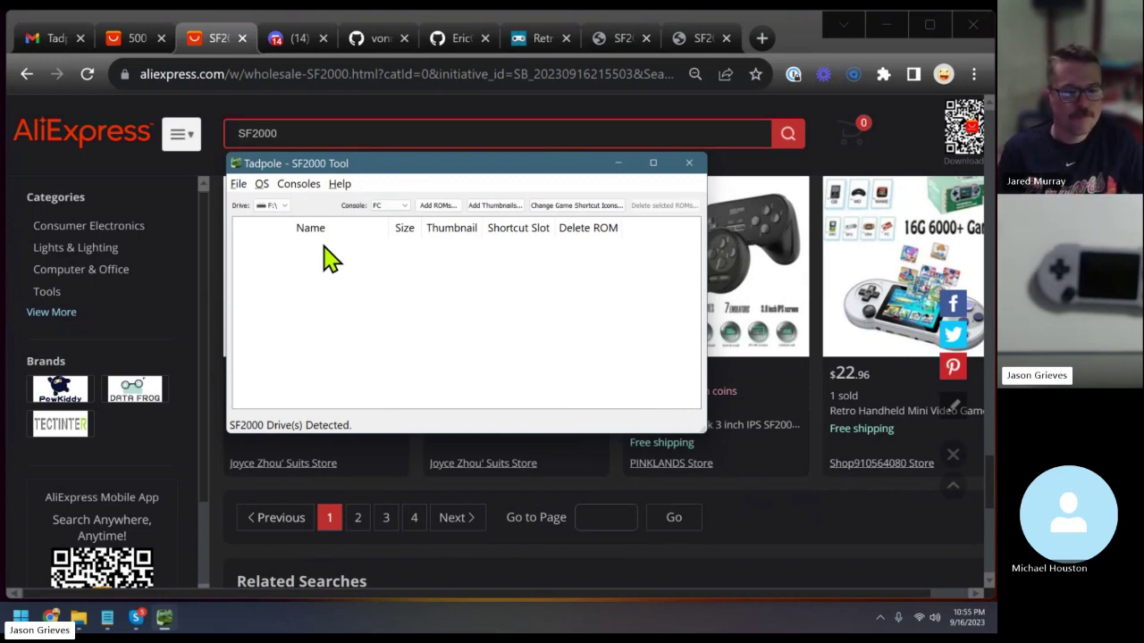
left_click(261, 185)
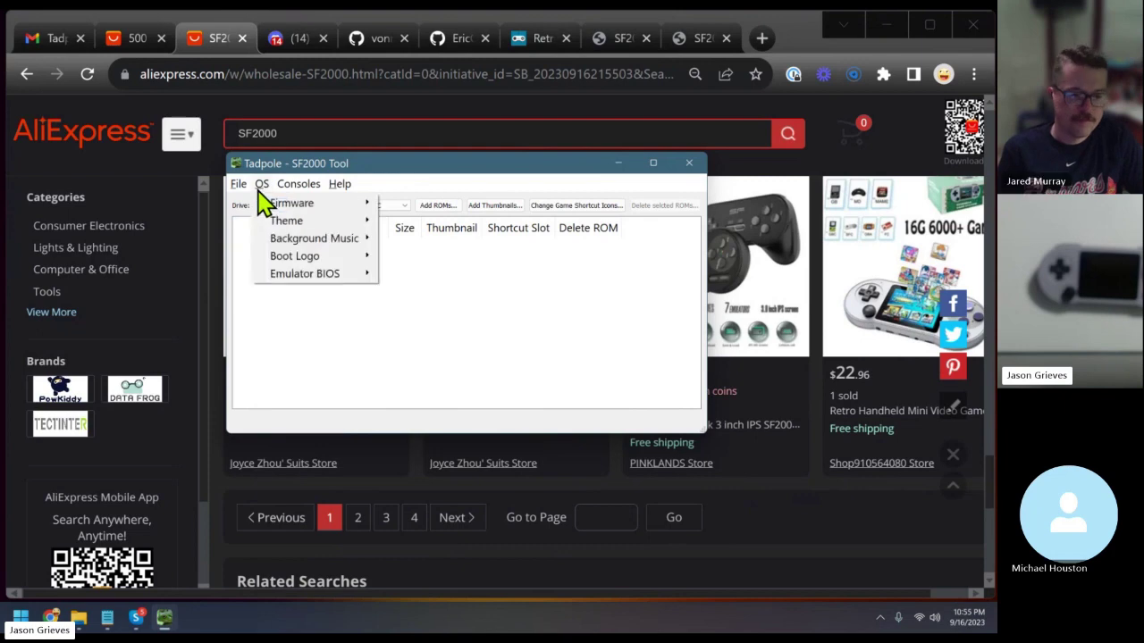
mouse_move(277, 239)
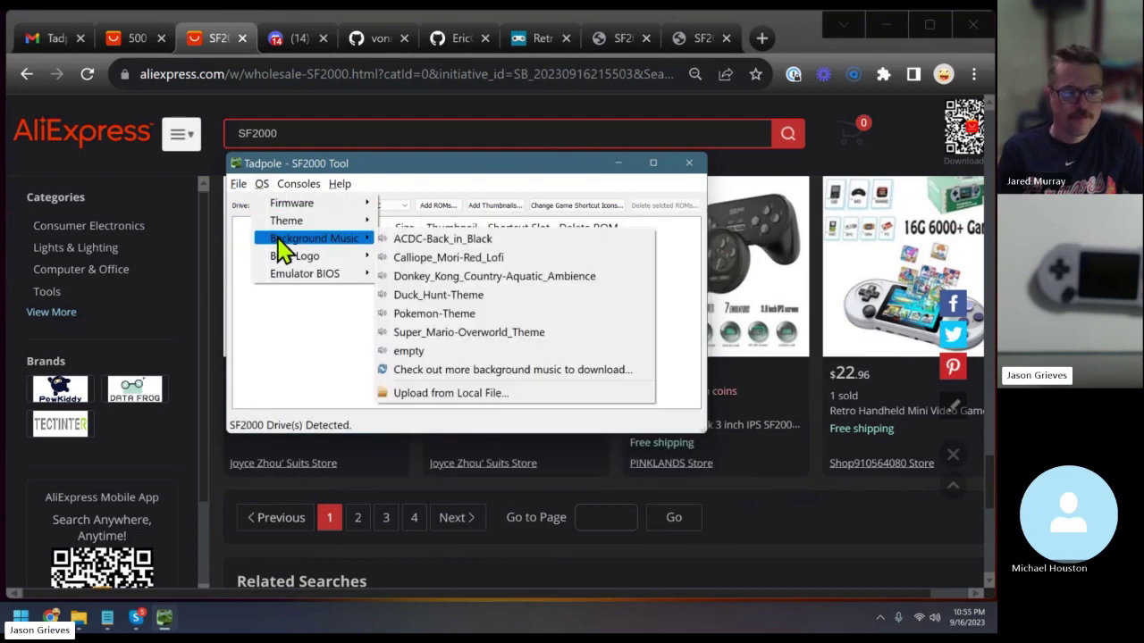
mouse_move(293, 261)
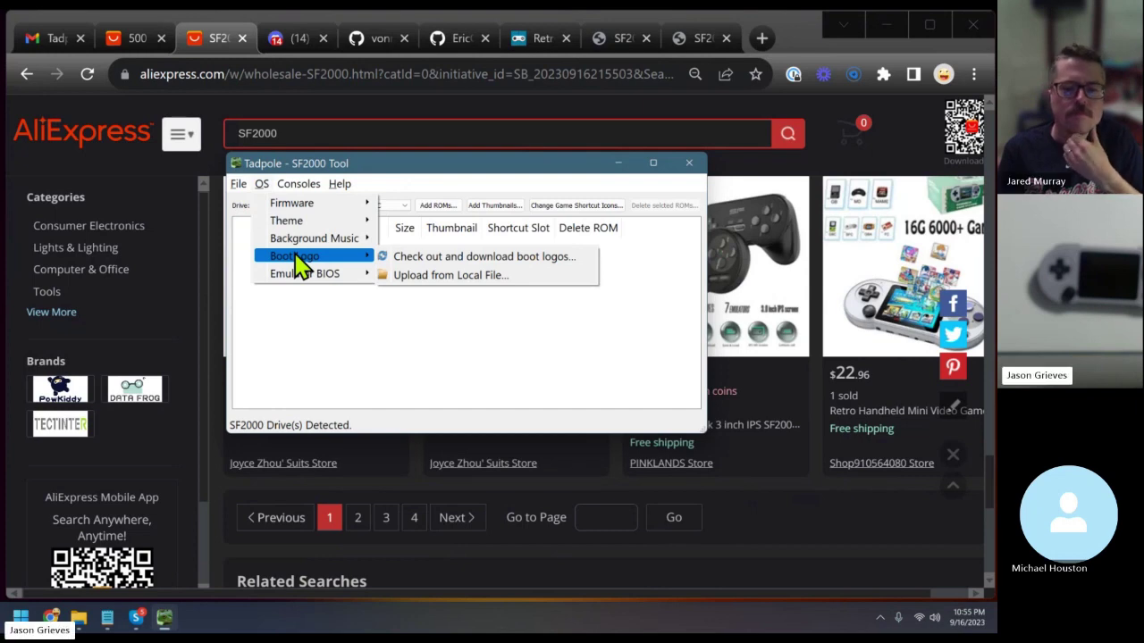
mouse_move(313, 221)
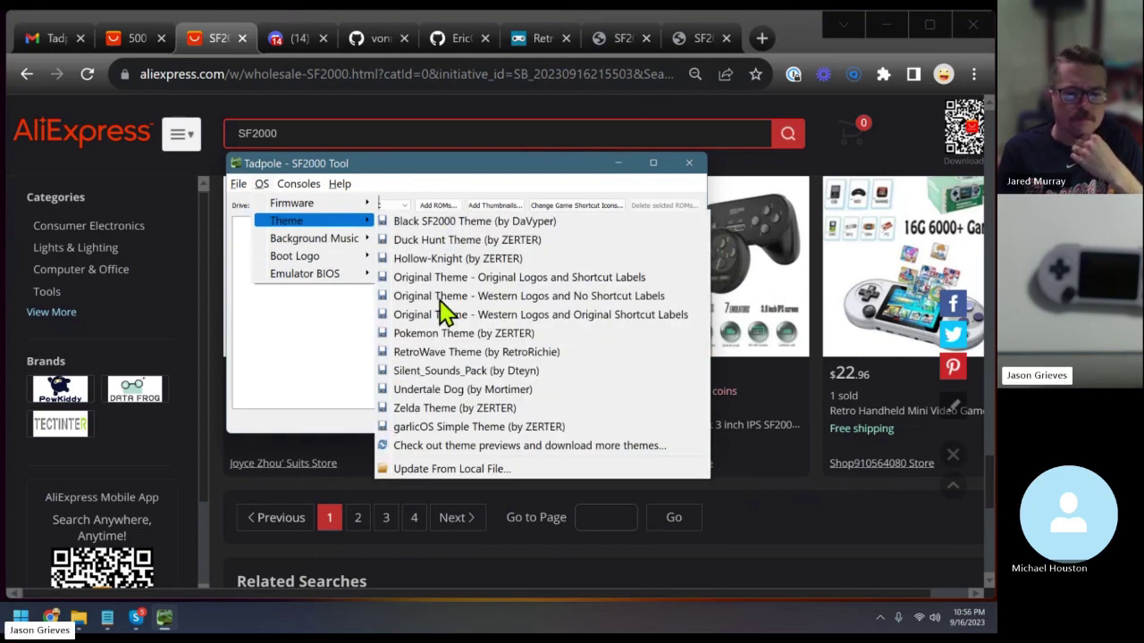
Switch to the browser, open the Boot Logo section of the SF2000 Theme Collection page and look through the logo samples
left_click(374, 40)
scroll(268, 269, "up", 15)
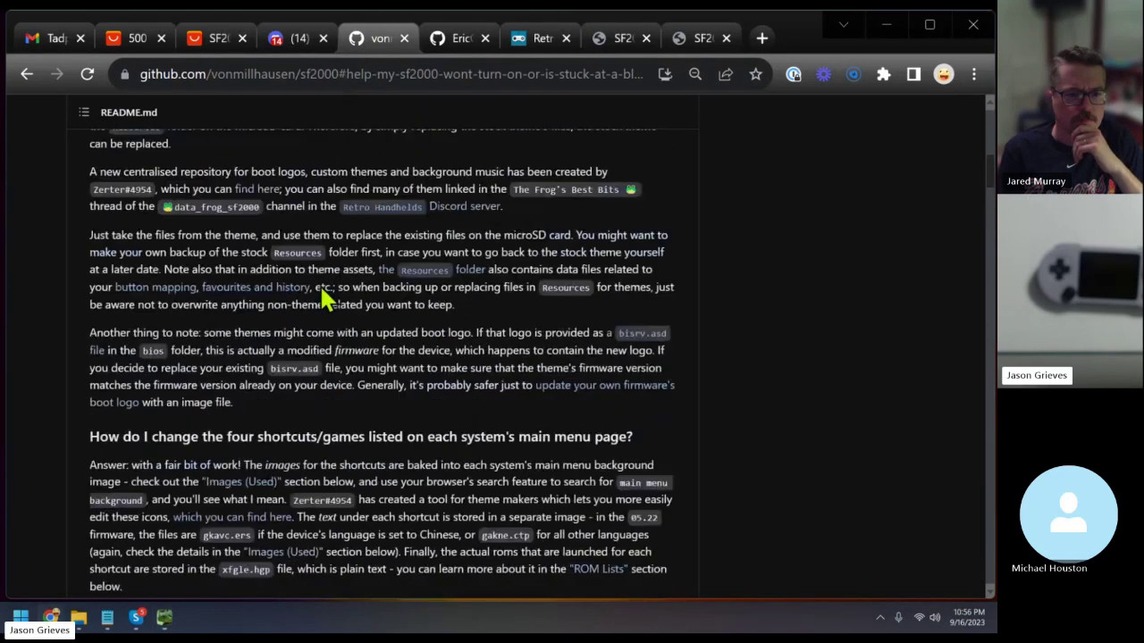
left_click(621, 39)
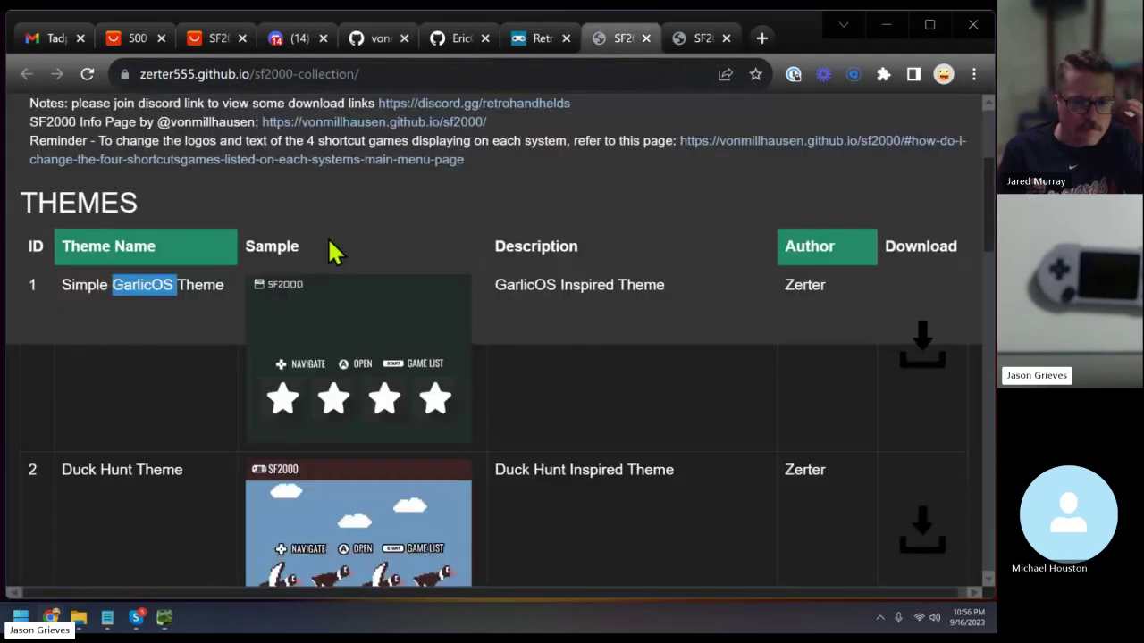
scroll(242, 286, "up", 3)
left_click(174, 313)
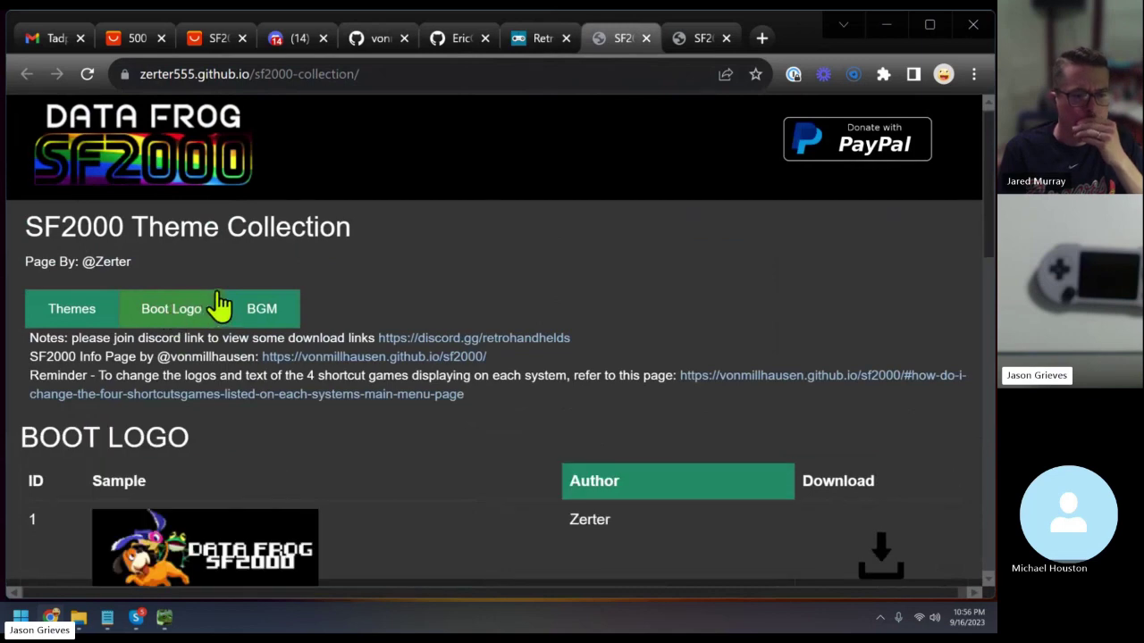
scroll(383, 296, "down", 3)
scroll(199, 313, "down", 1)
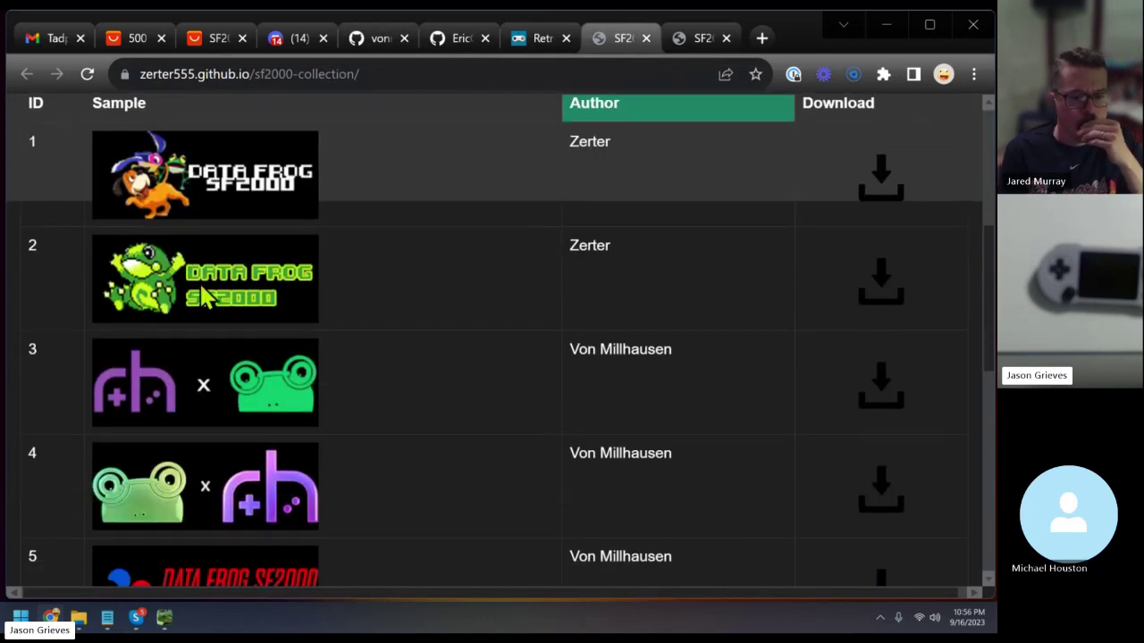
Switch to Tadpole and load logo_1 from the Boot Logos folder as the new boot image from a local file
scroll(201, 297, "down", 1)
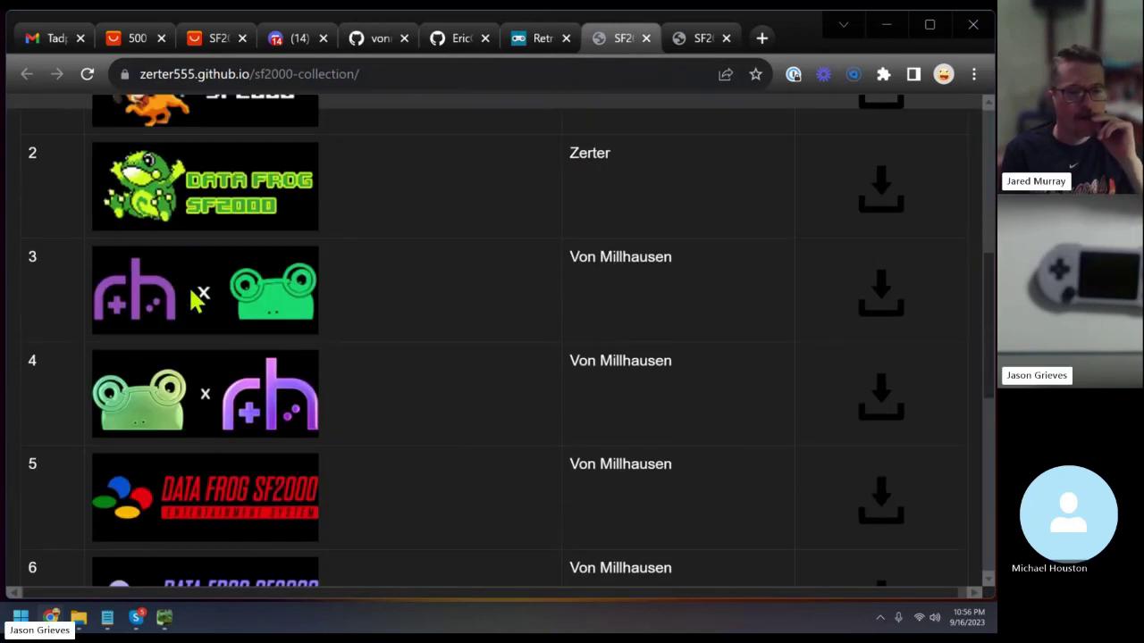
scroll(192, 297, "down", 2)
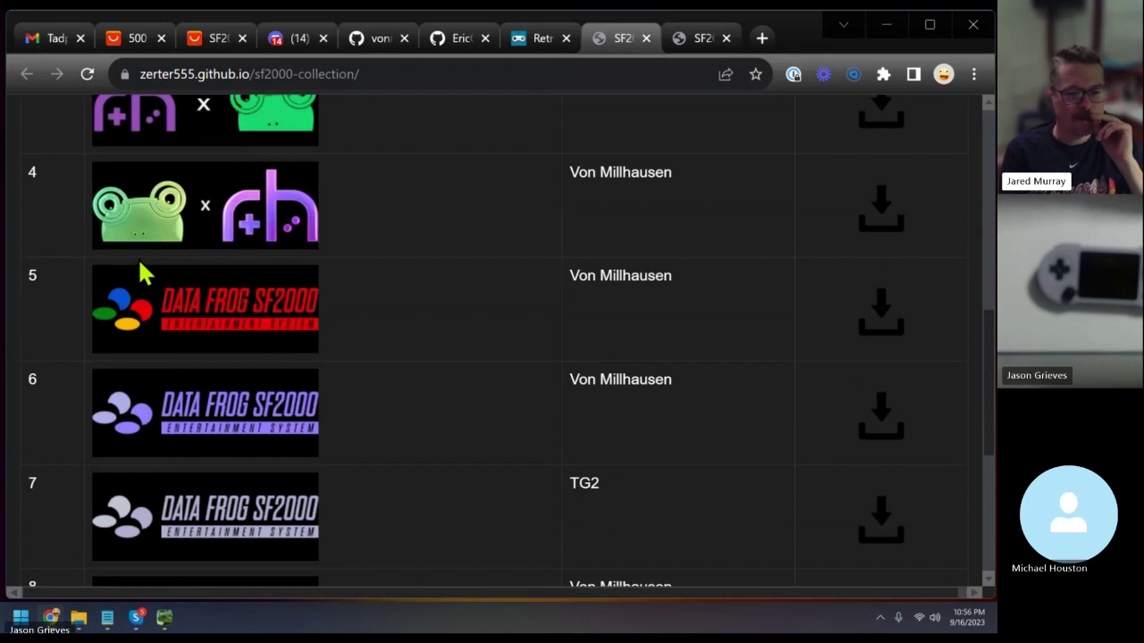
scroll(140, 268, "down", 2)
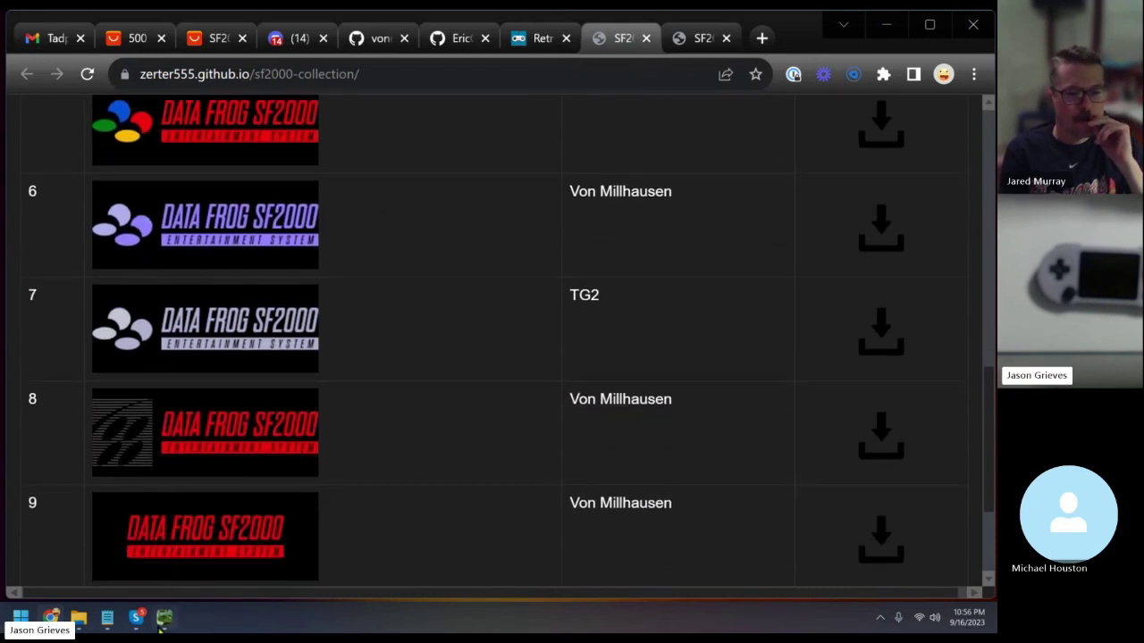
left_click(162, 623)
left_click(262, 184)
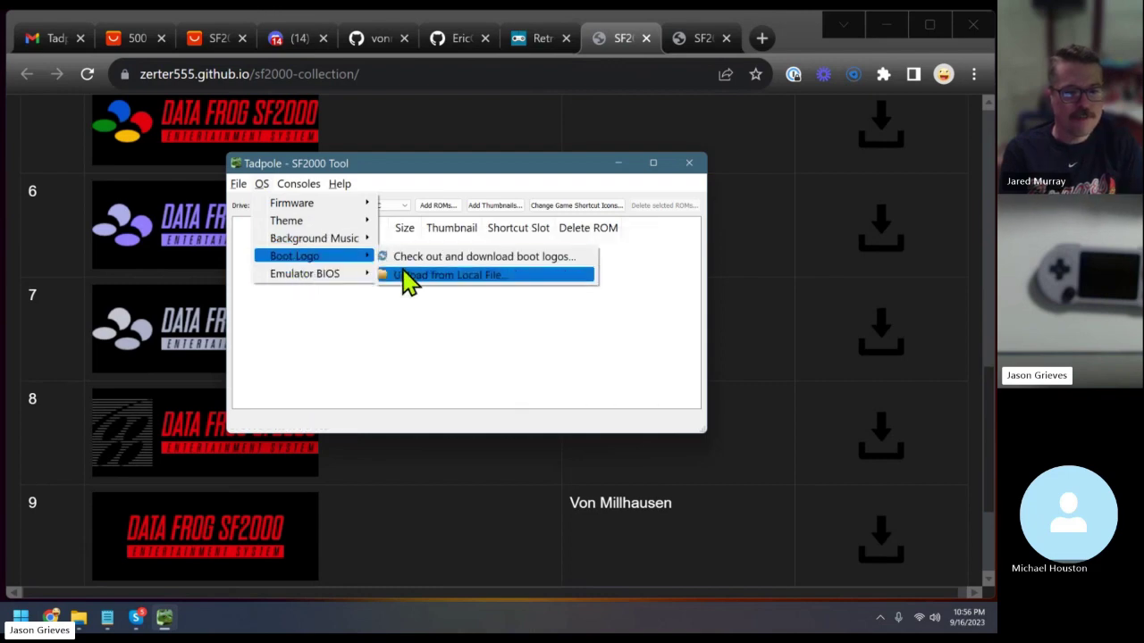
left_click(407, 277)
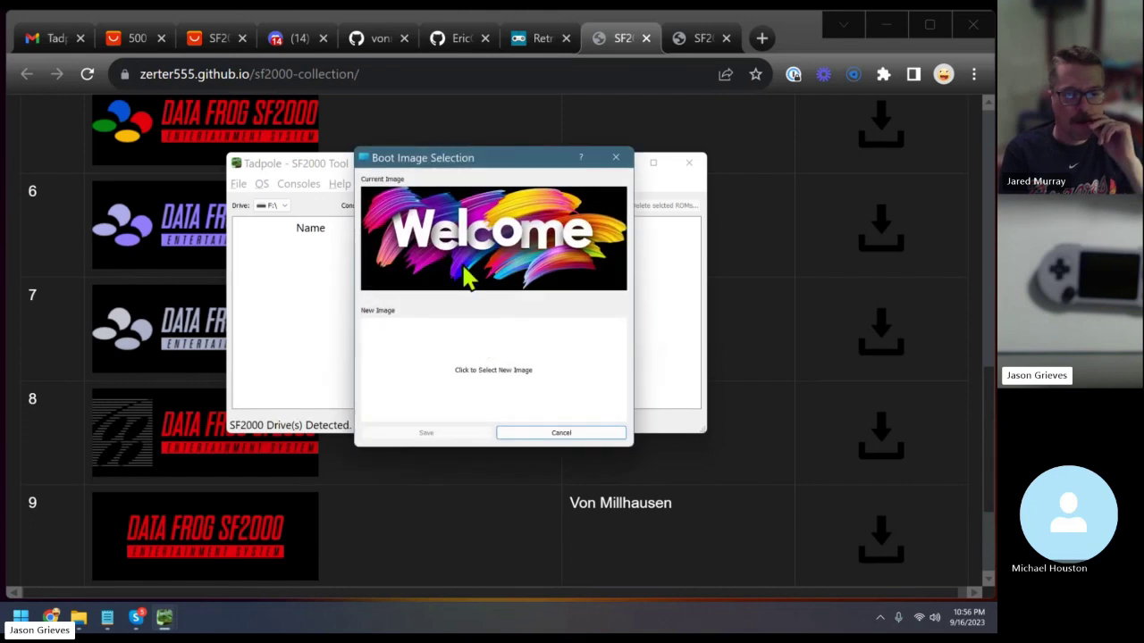
left_click(486, 368)
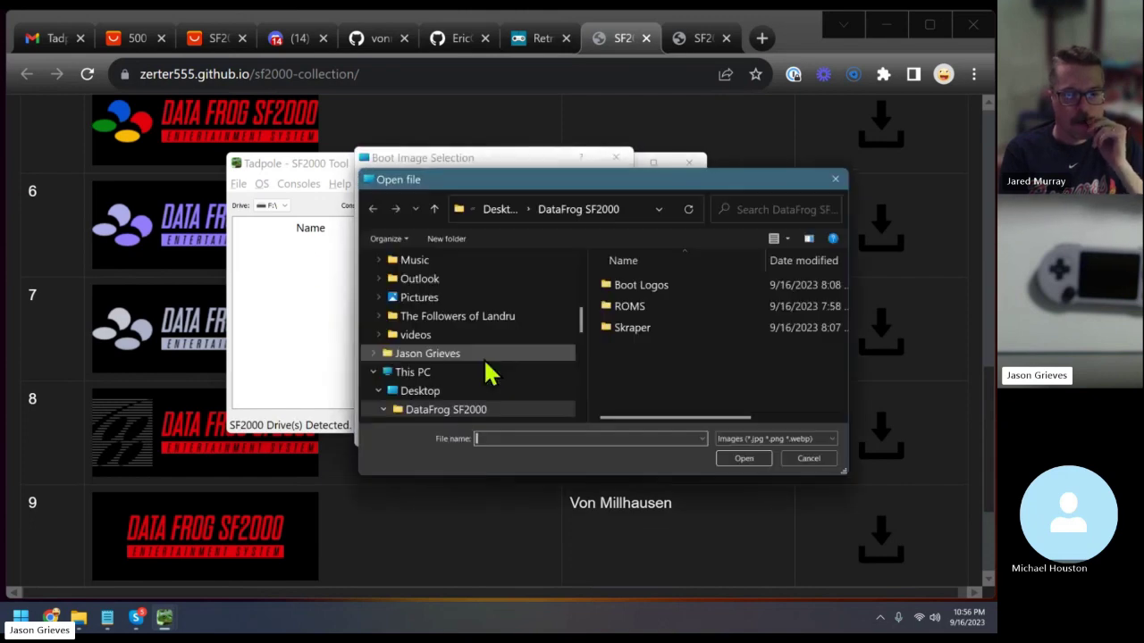
scroll(536, 302, "up", 10)
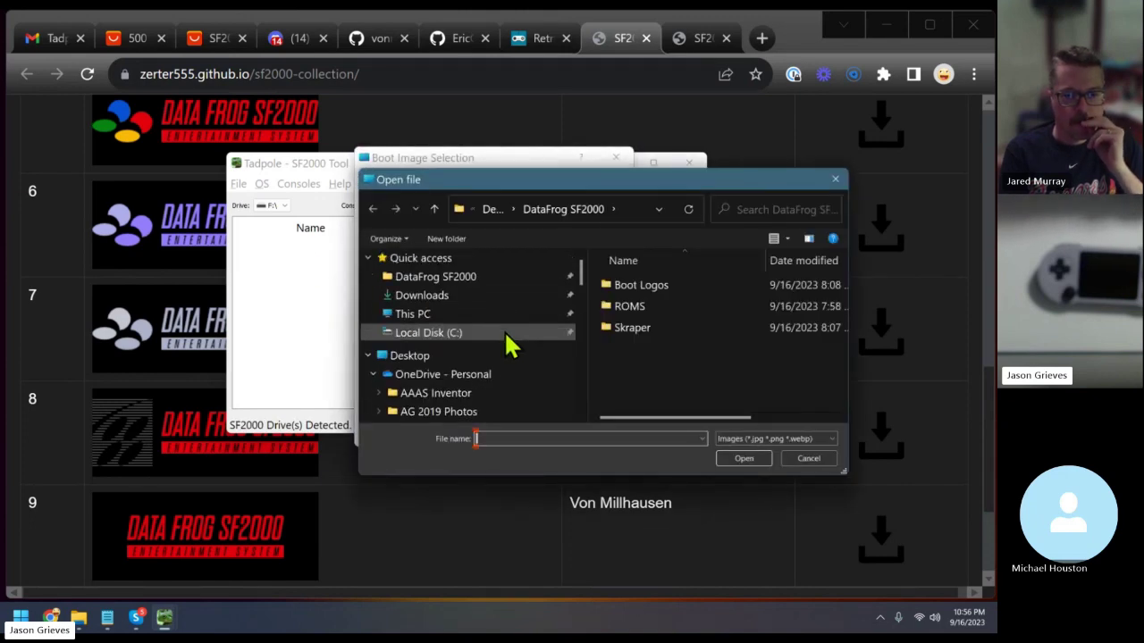
left_click(650, 293)
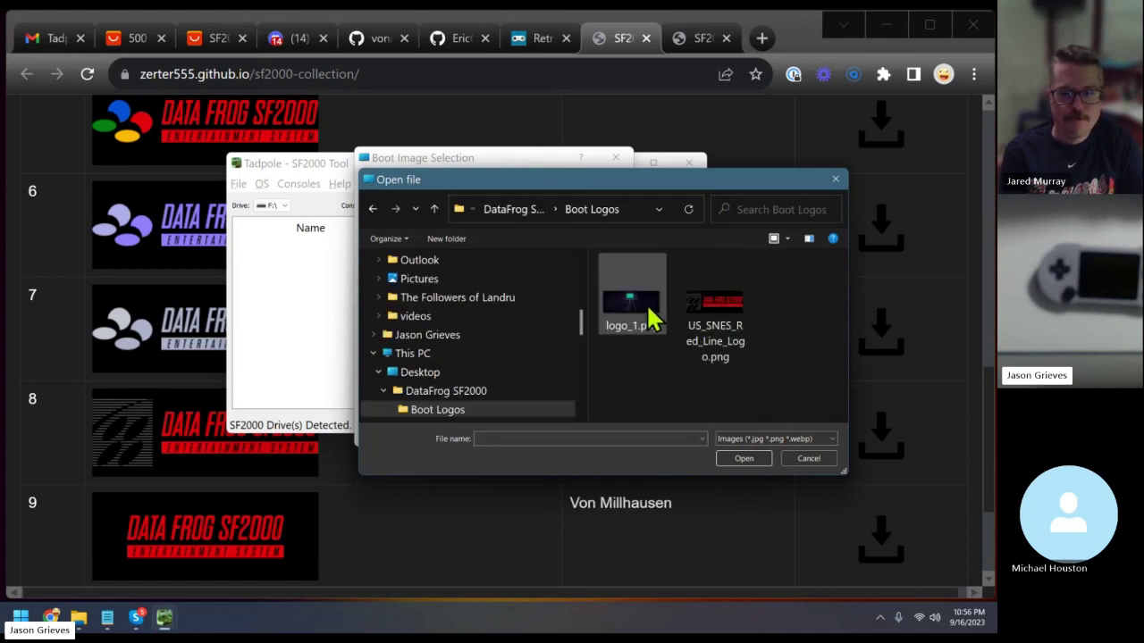
double_click(657, 326)
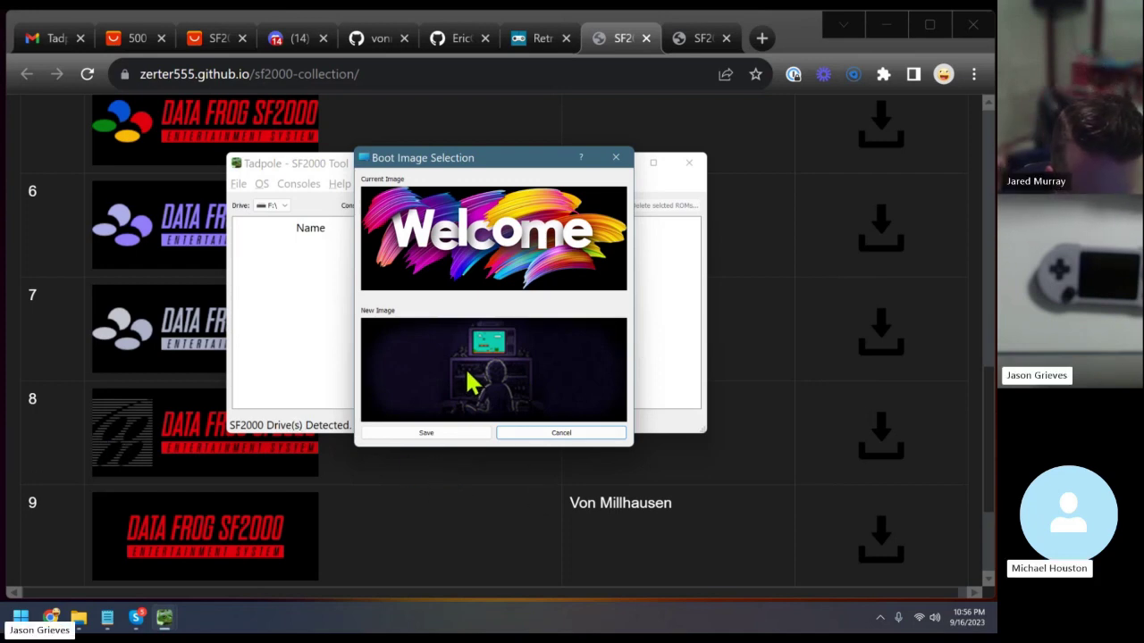
Return to the browser and look through the boot logo samples on pages 1 and 2 of the SF2000 Theme Collection
left_click(89, 409)
scroll(201, 369, "down", 2)
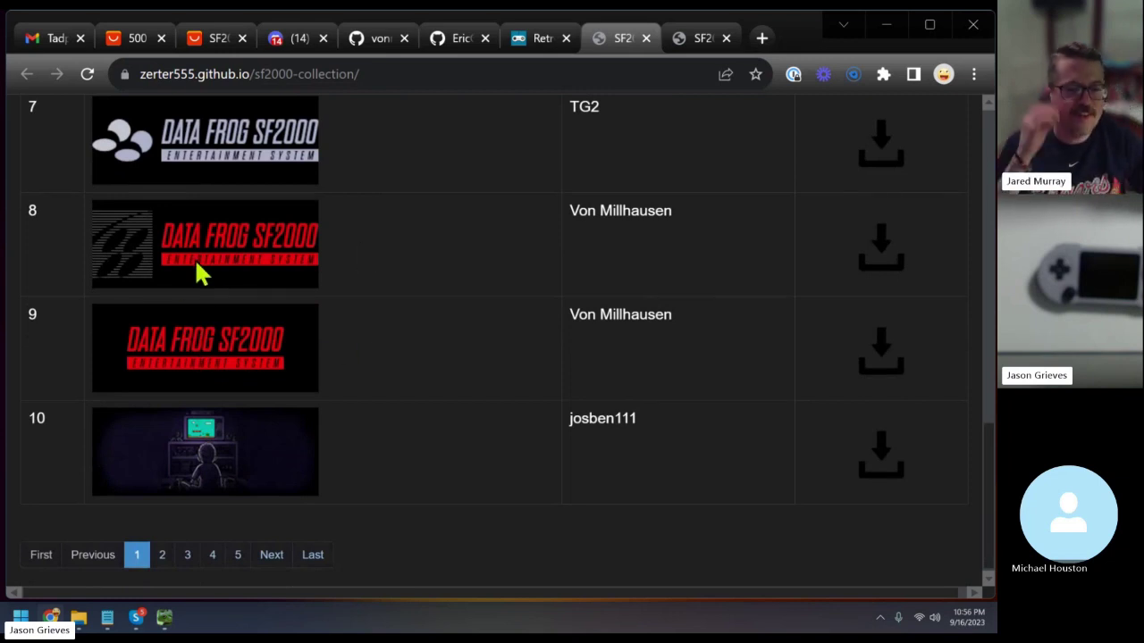
scroll(219, 309, "up", 1)
scroll(237, 333, "down", 1)
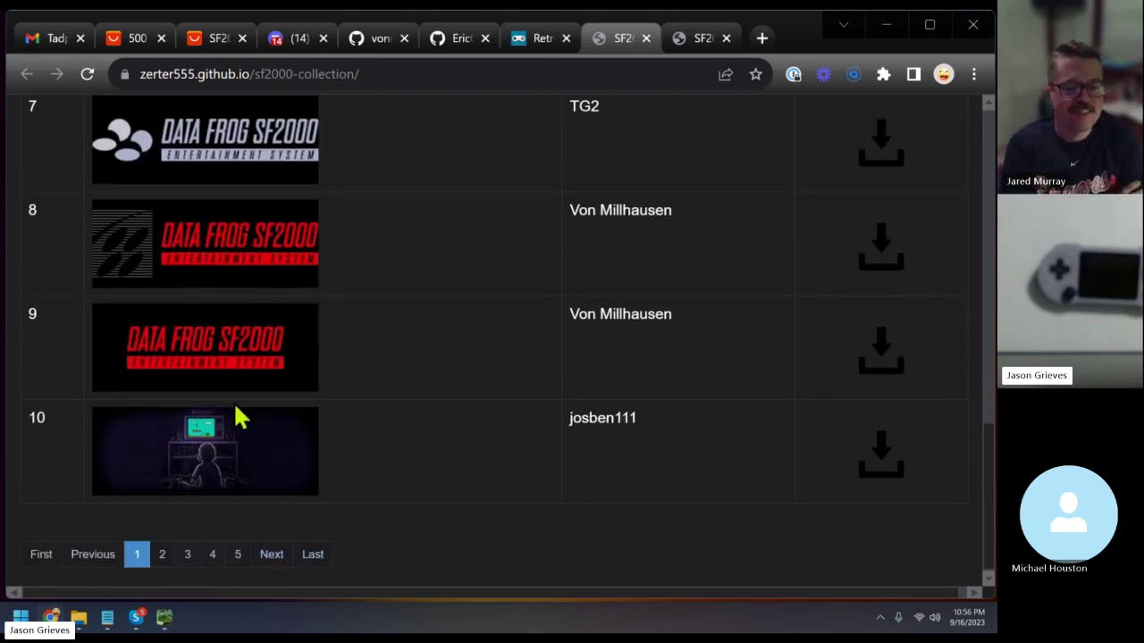
left_click(273, 554)
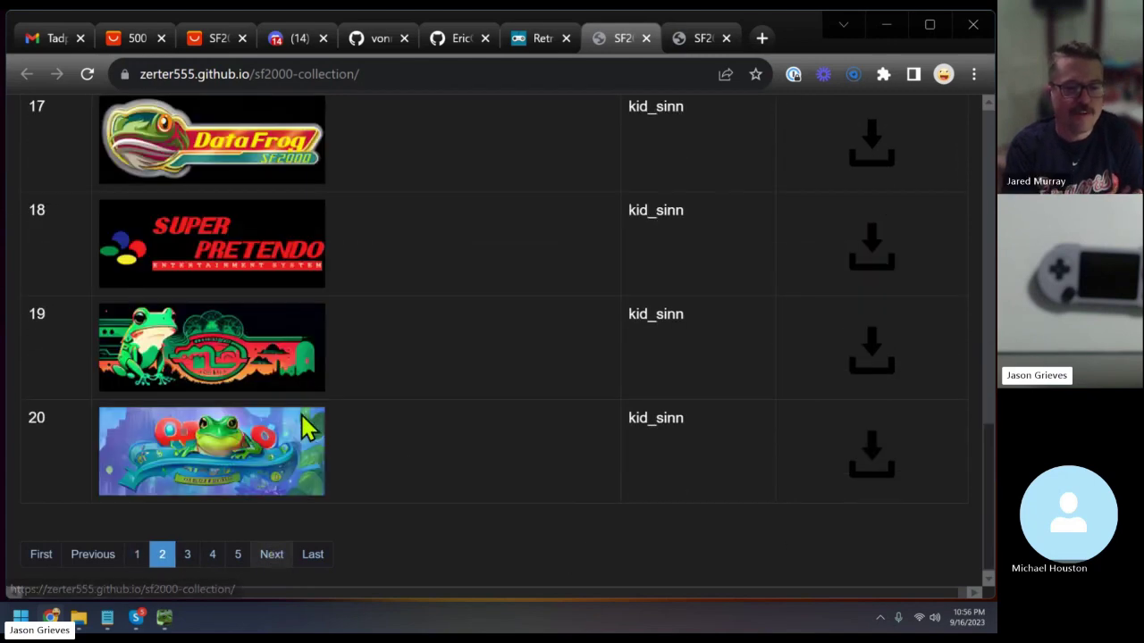
scroll(307, 427, "up", 4)
scroll(307, 425, "up", 3)
scroll(306, 422, "down", 6)
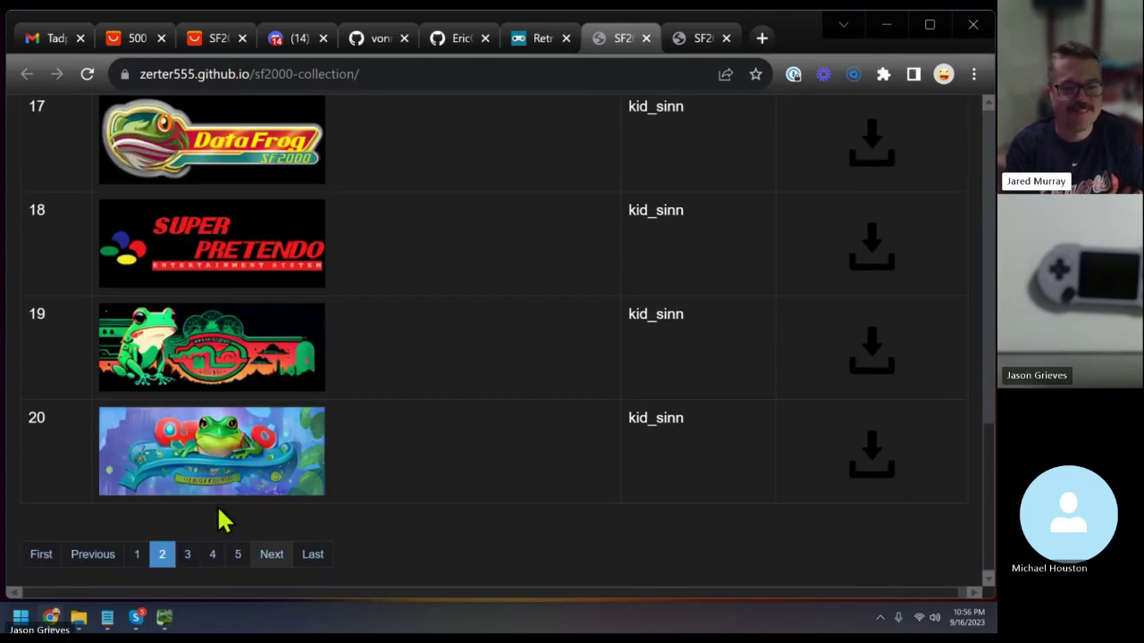
left_click(139, 555)
scroll(192, 396, "up", 5)
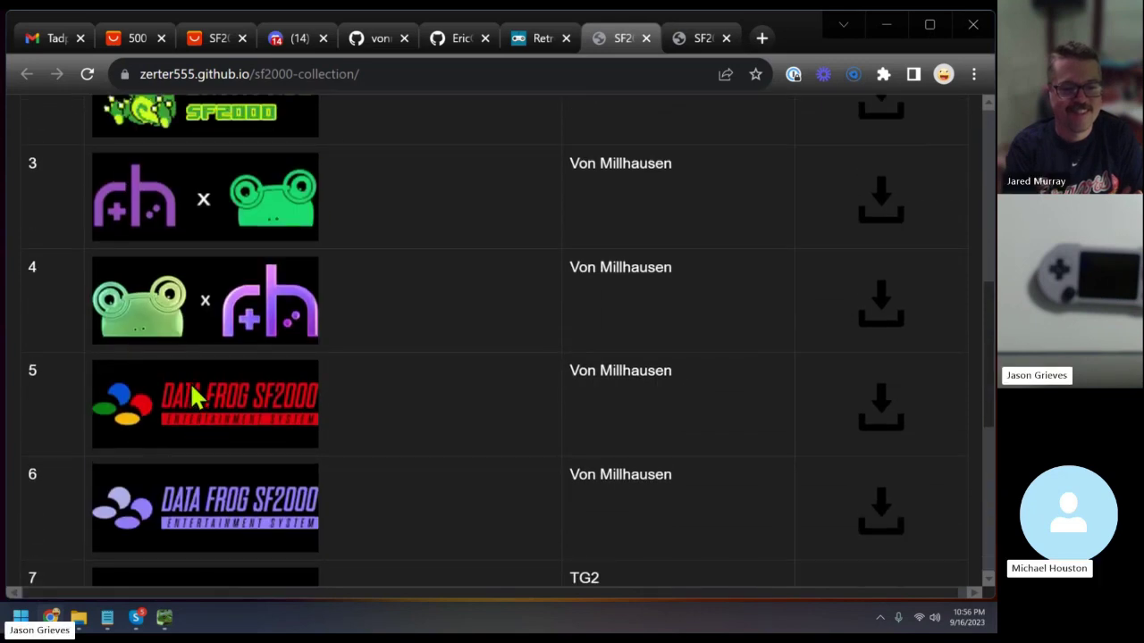
scroll(191, 396, "up", 4)
scroll(197, 392, "down", 2)
scroll(198, 384, "up", 4)
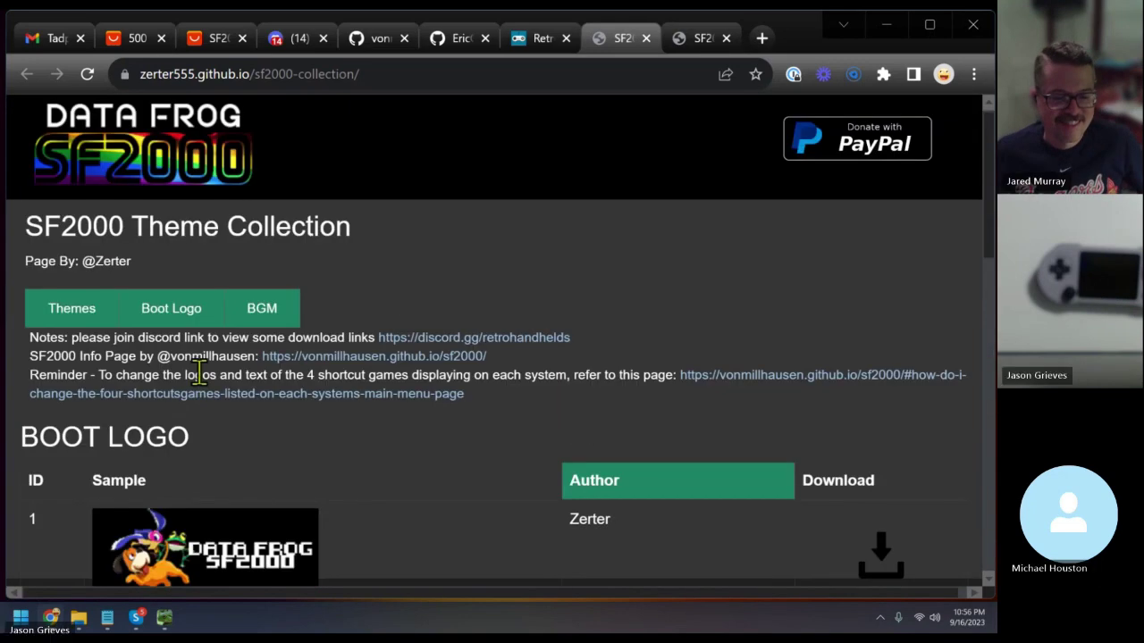
scroll(199, 374, "down", 10)
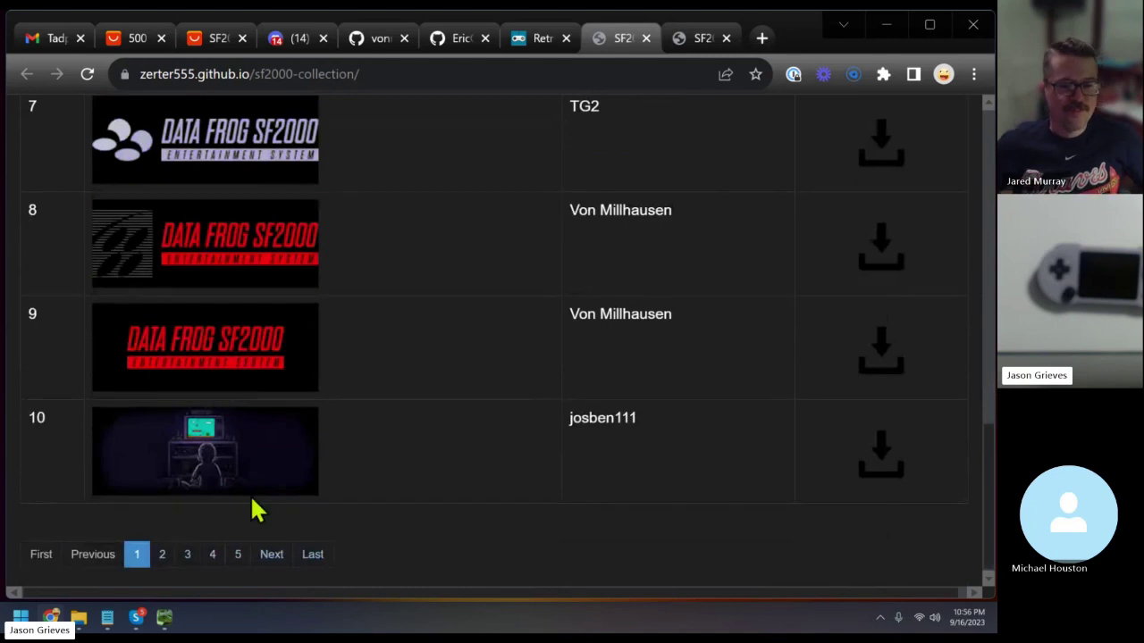
Switch to Tadpole and save the selected image as the SF2000's boot logo
key("alt+Tab")
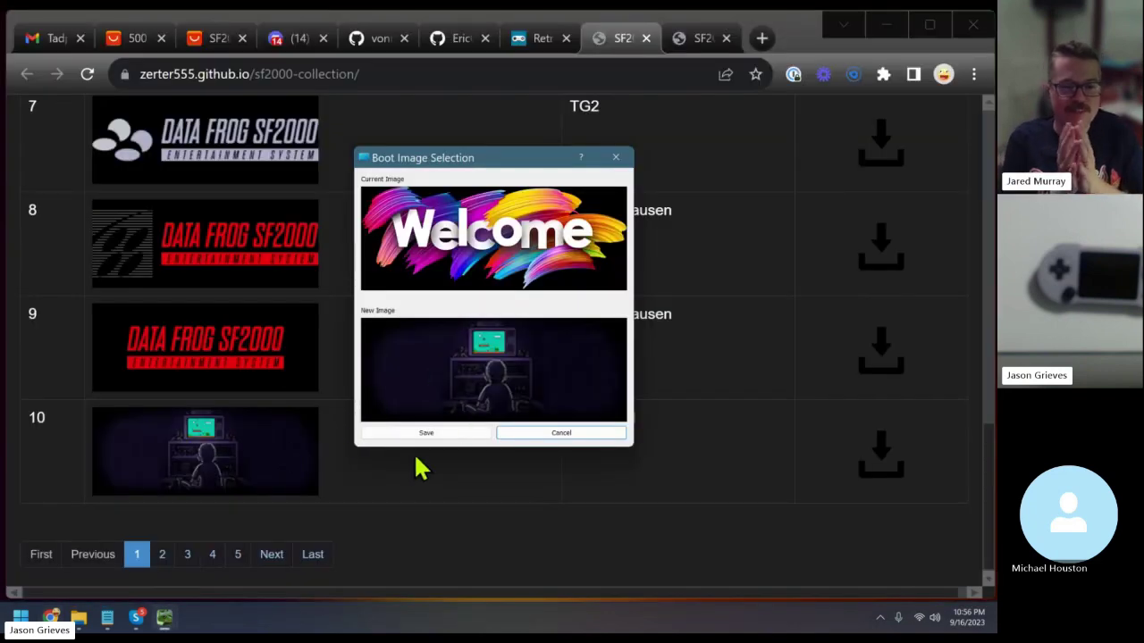
left_click(425, 435)
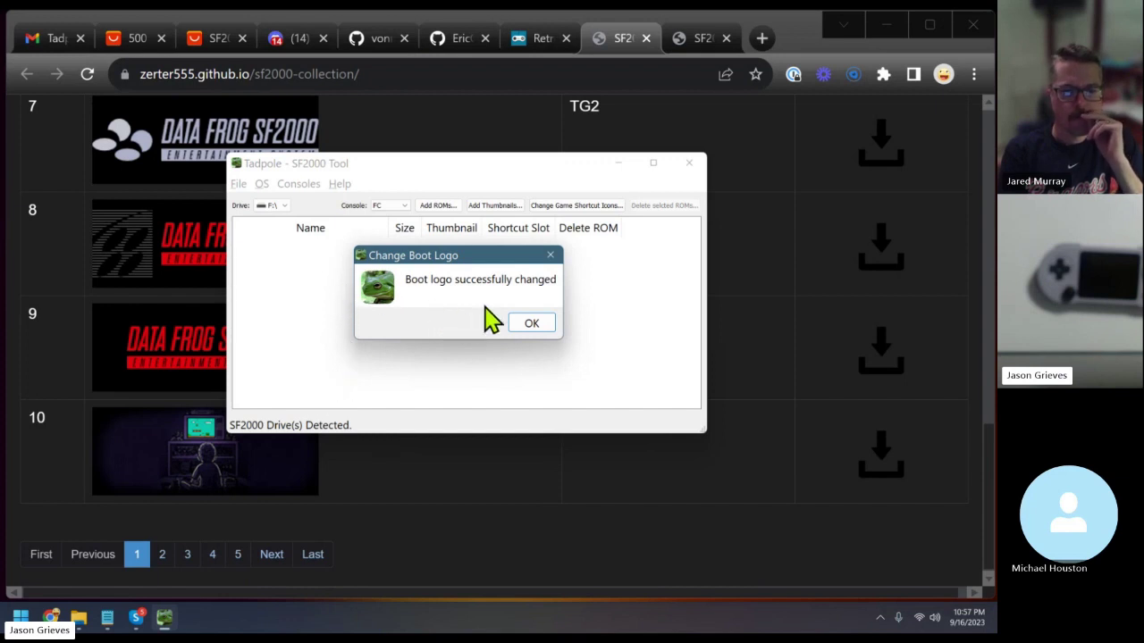
left_click(532, 326)
Update the GBA BIOS on the F: drive with Tadpole and close the result message
left_click(122, 215)
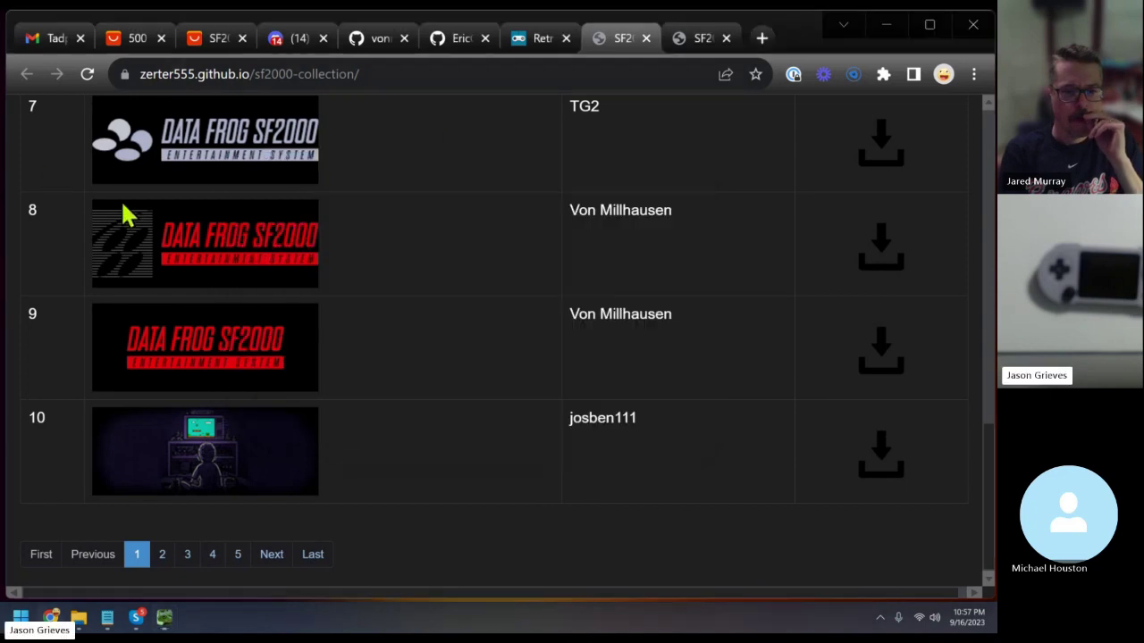
scroll(143, 269, "up", 10)
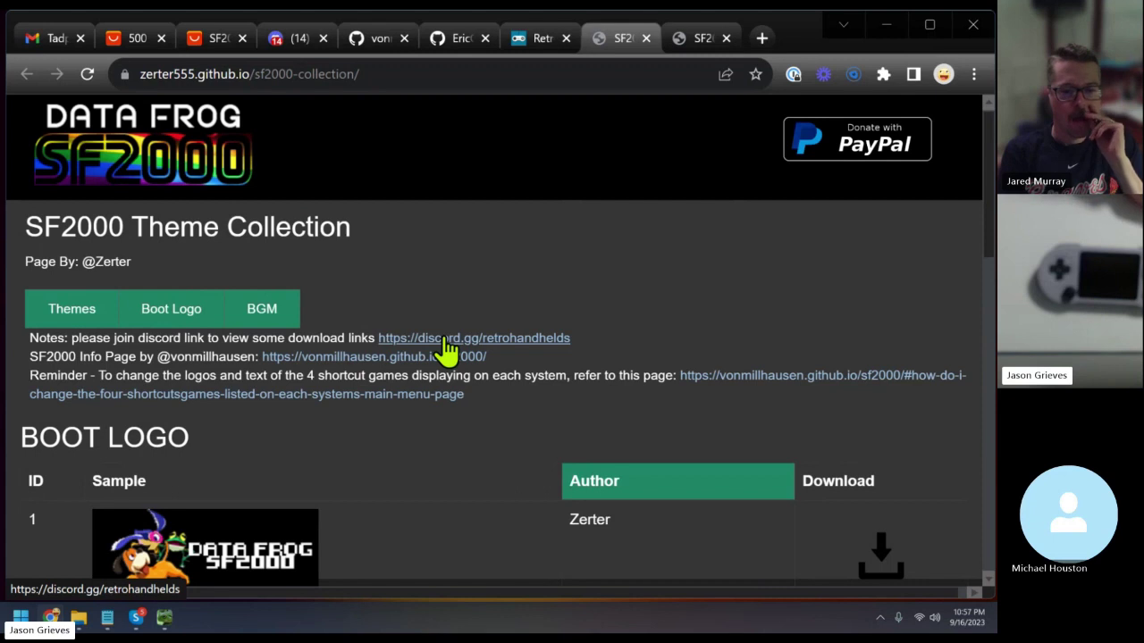
left_click(163, 618)
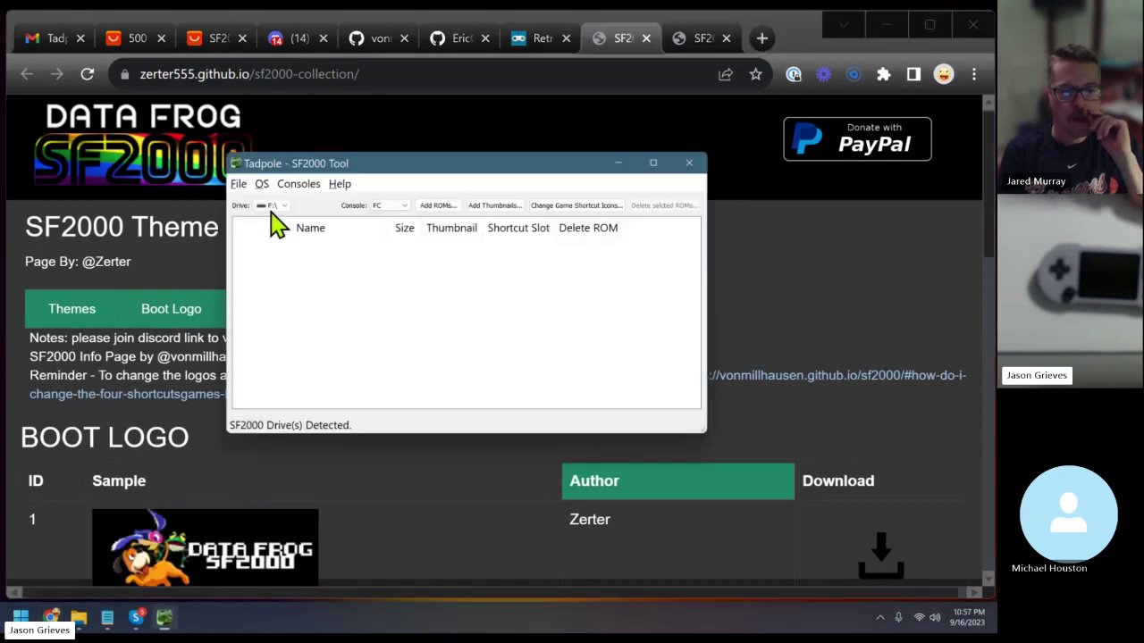
left_click(263, 185)
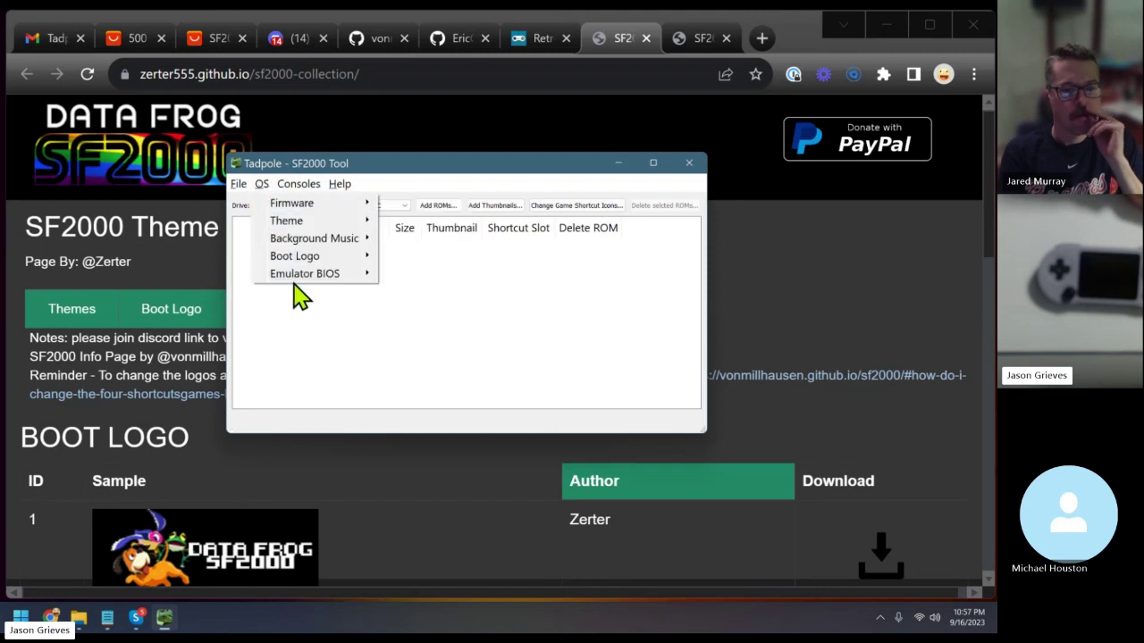
mouse_move(302, 286)
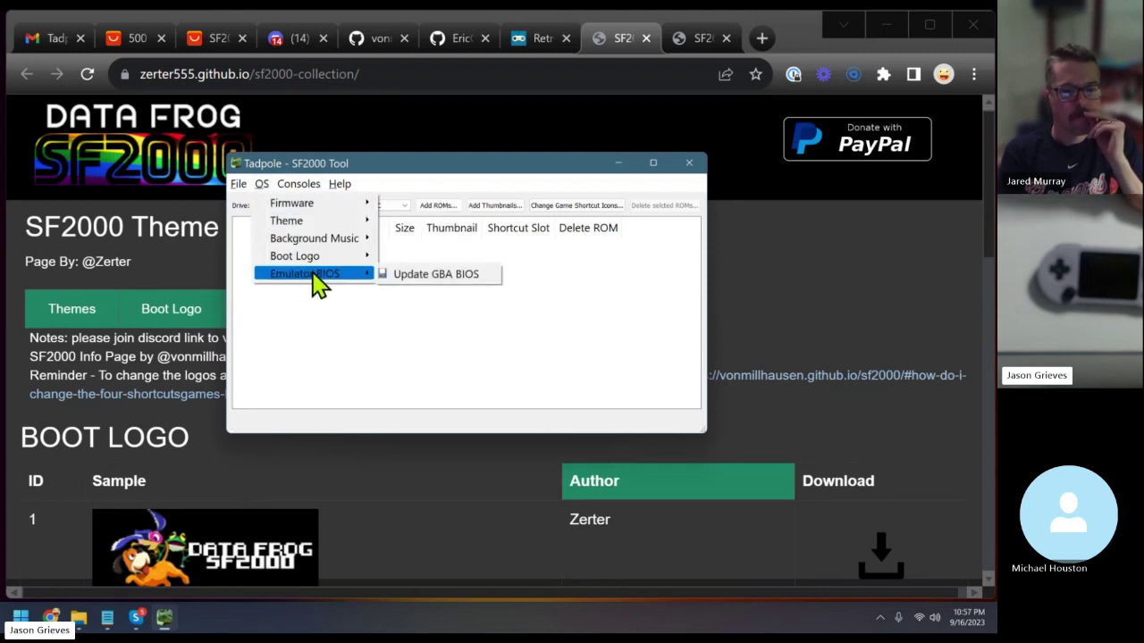
left_click(406, 277)
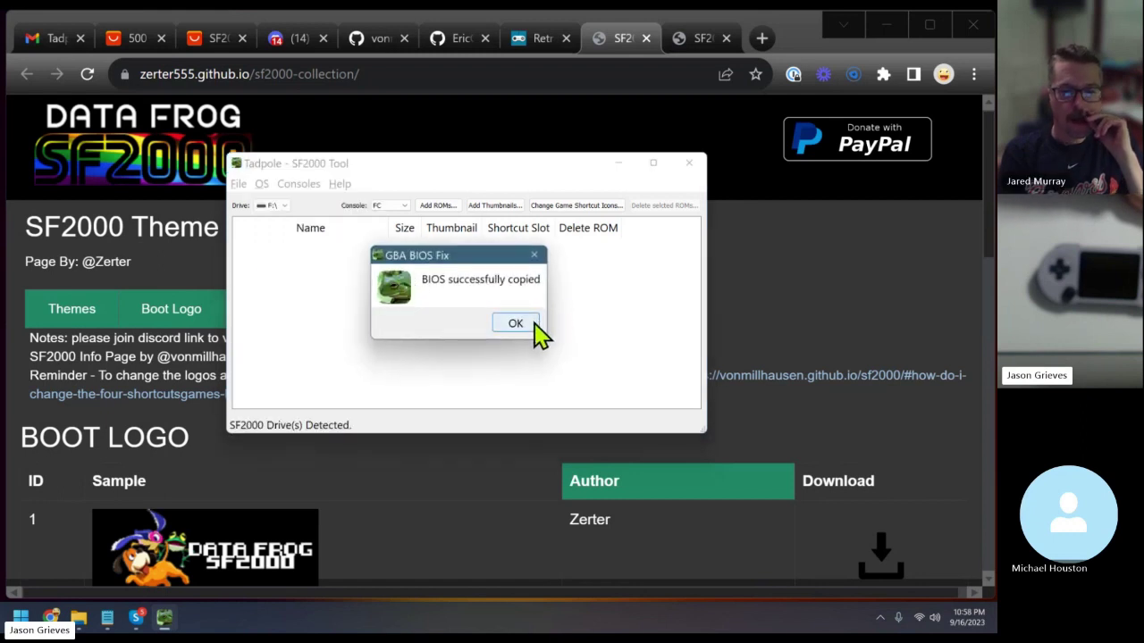
left_click(516, 324)
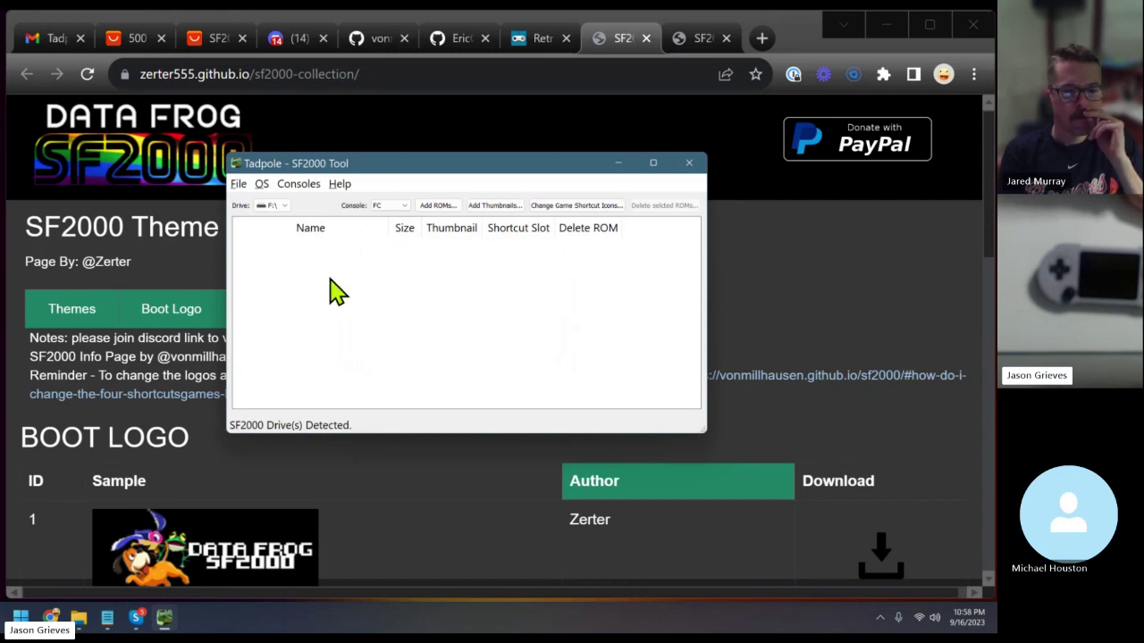
left_click(262, 184)
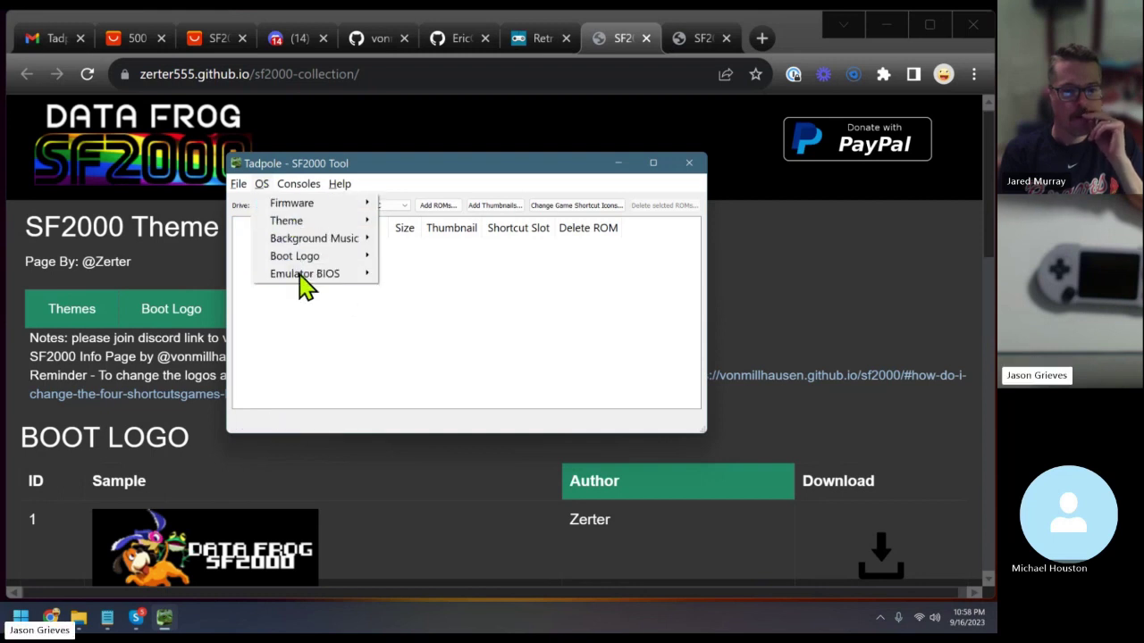
mouse_move(300, 211)
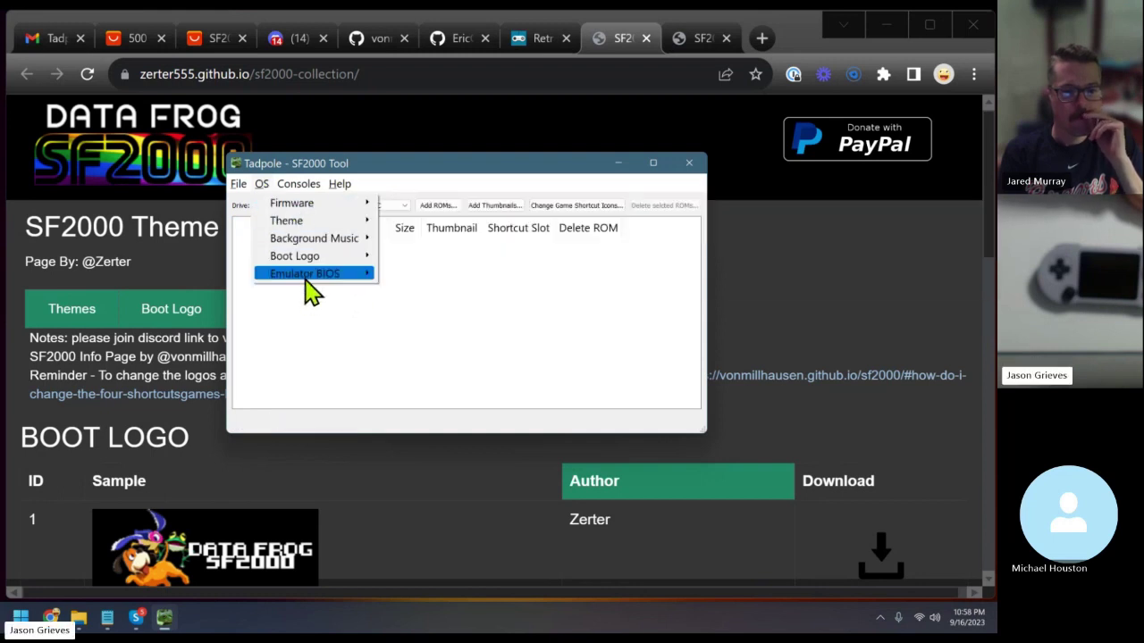
mouse_move(241, 187)
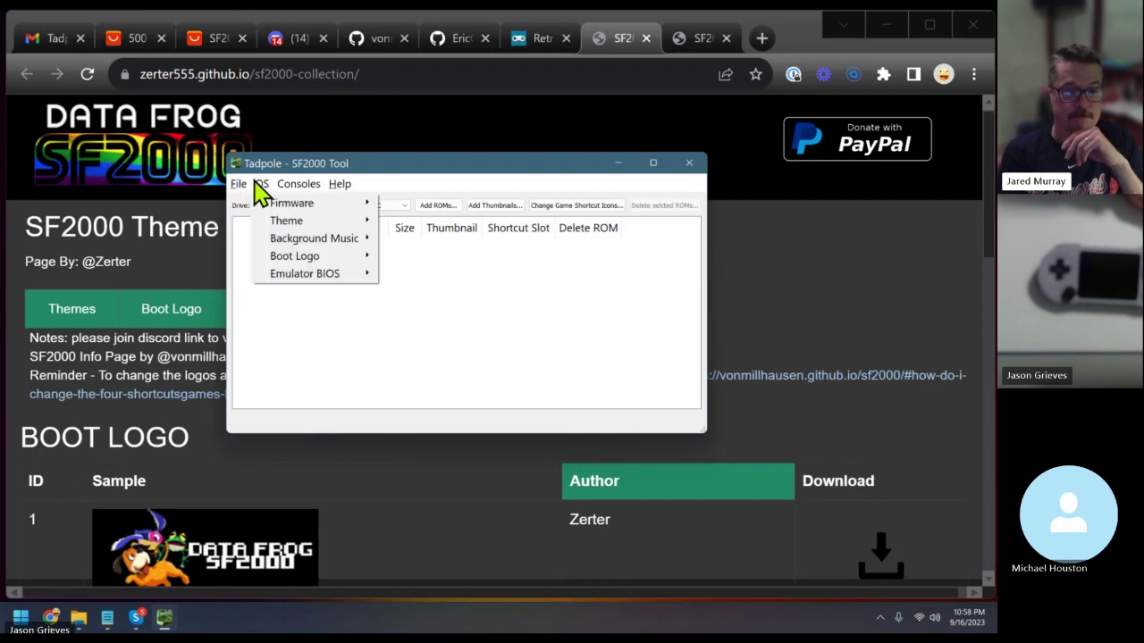
Refresh all thumbnails and ROMs for every console and close the result message
left_click(295, 184)
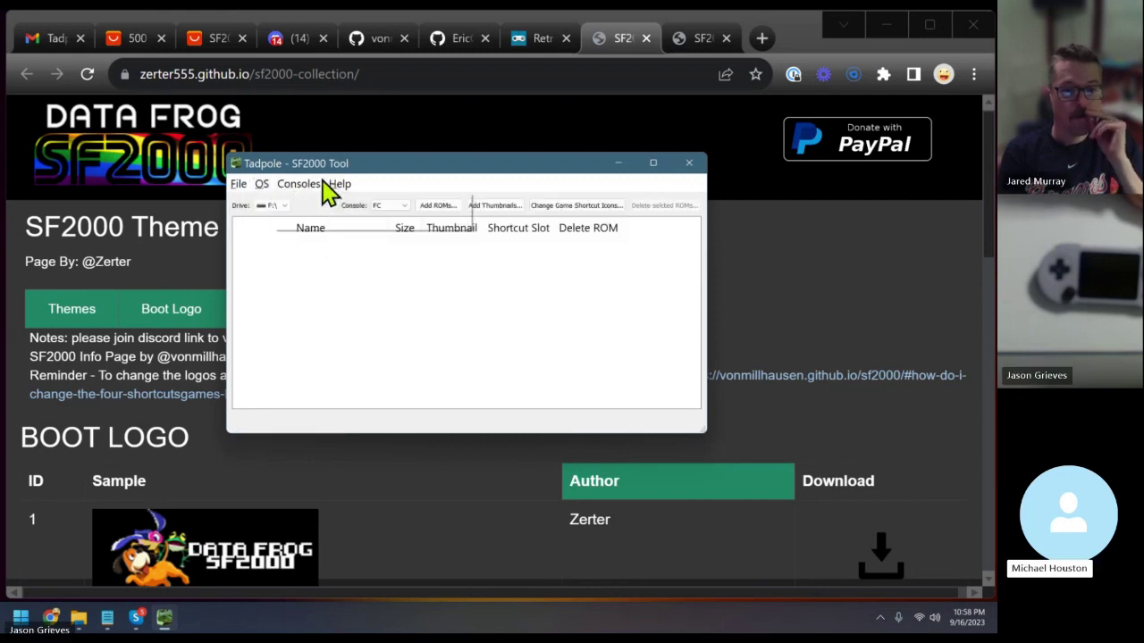
left_click(302, 186)
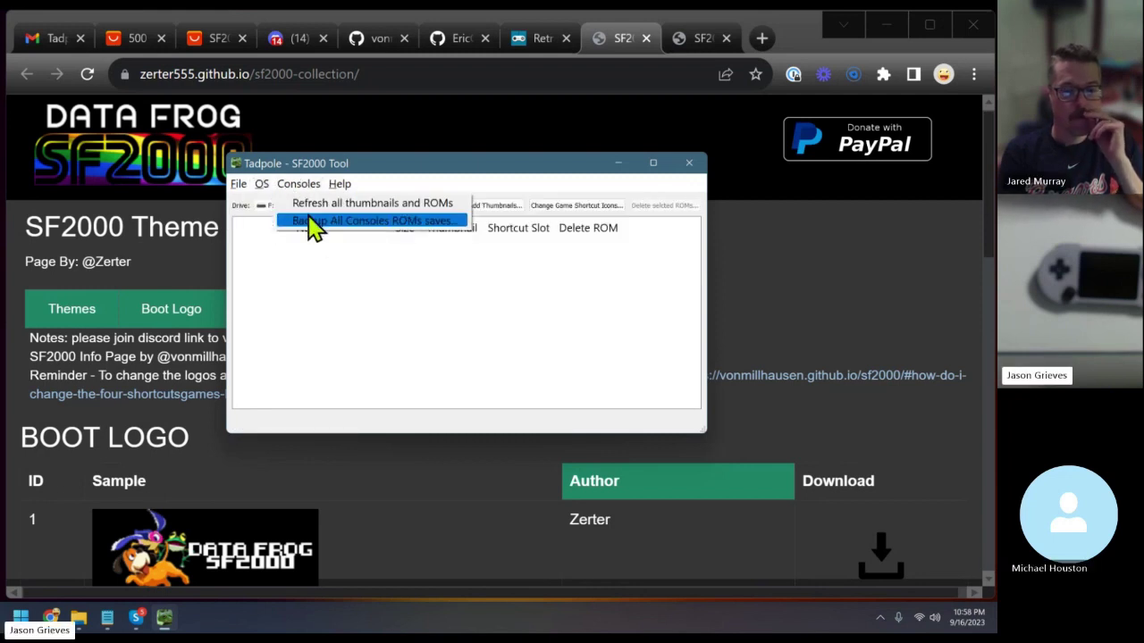
left_click(302, 188)
left_click(302, 185)
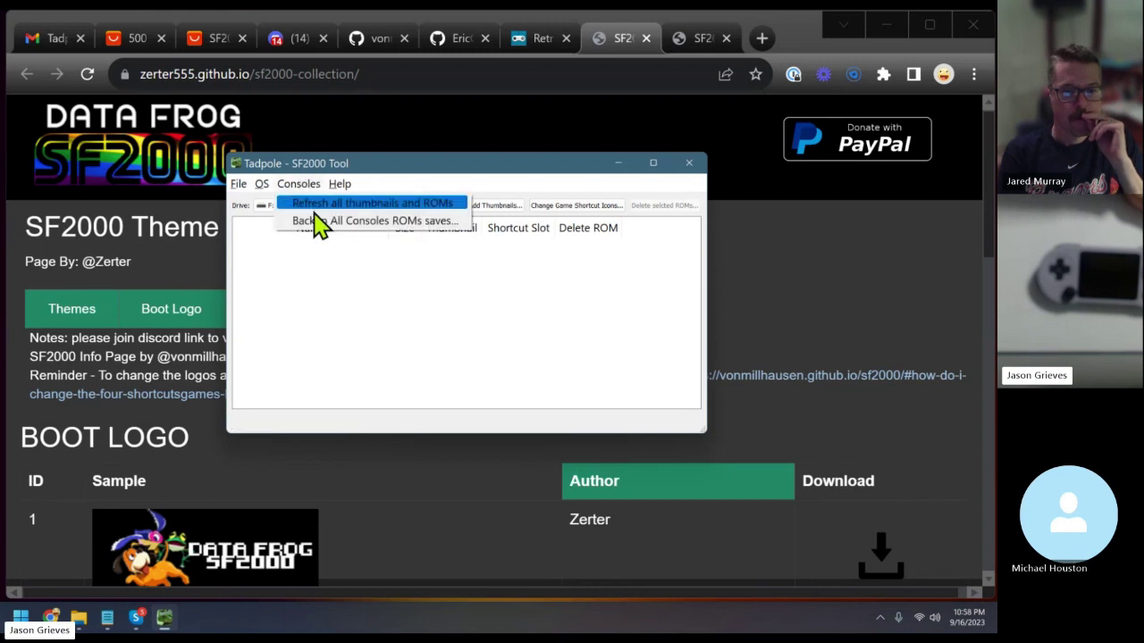
left_click(418, 214)
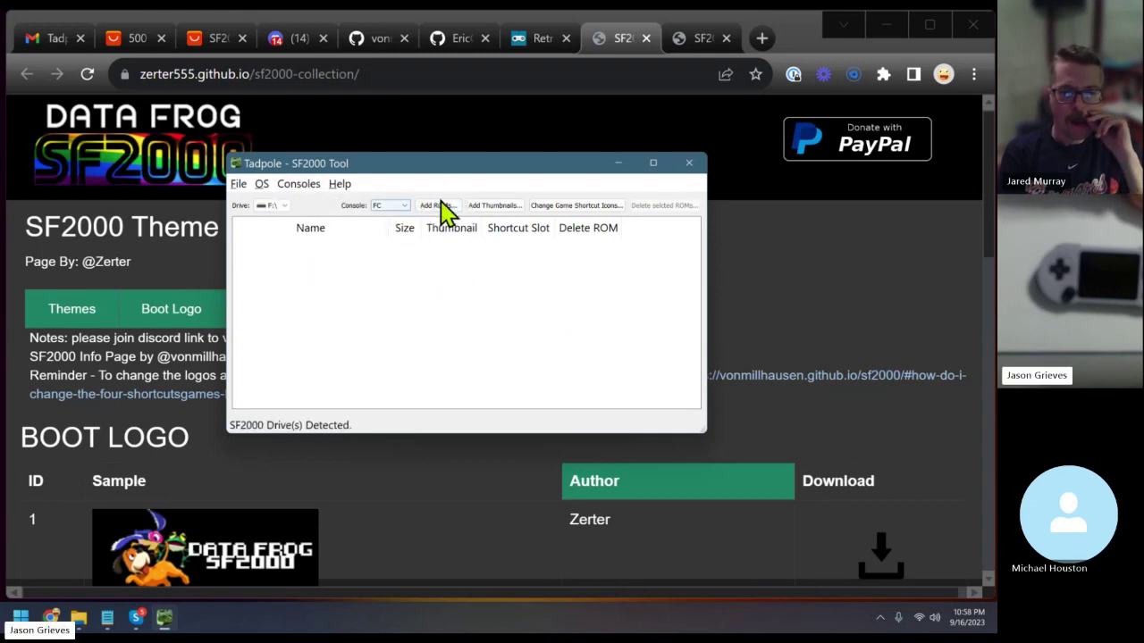
left_click(308, 185)
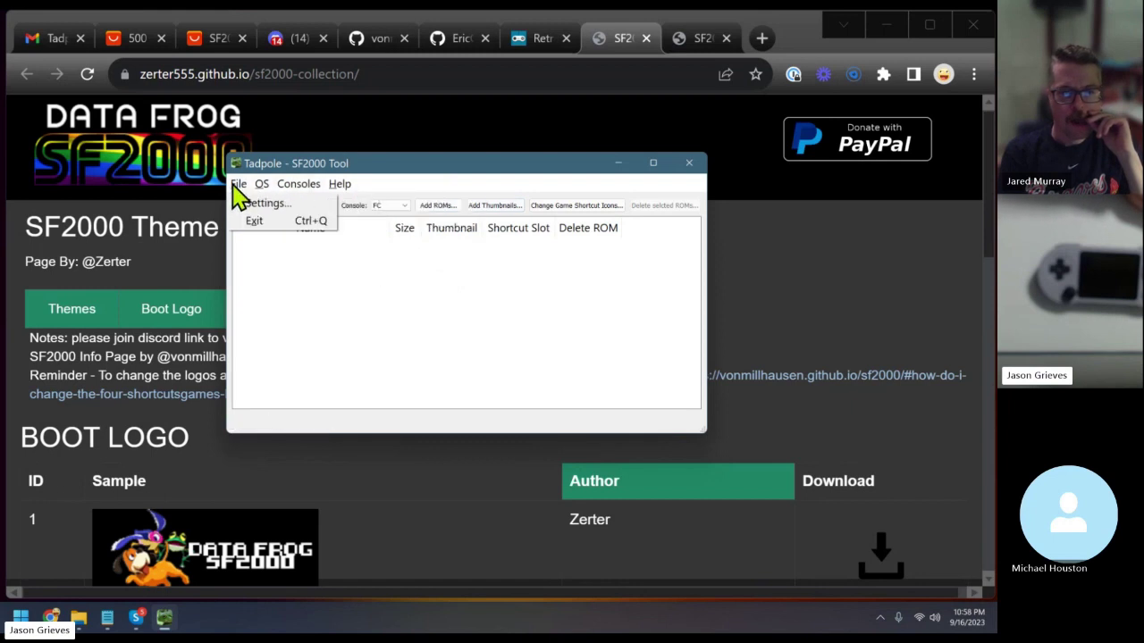
left_click(315, 205)
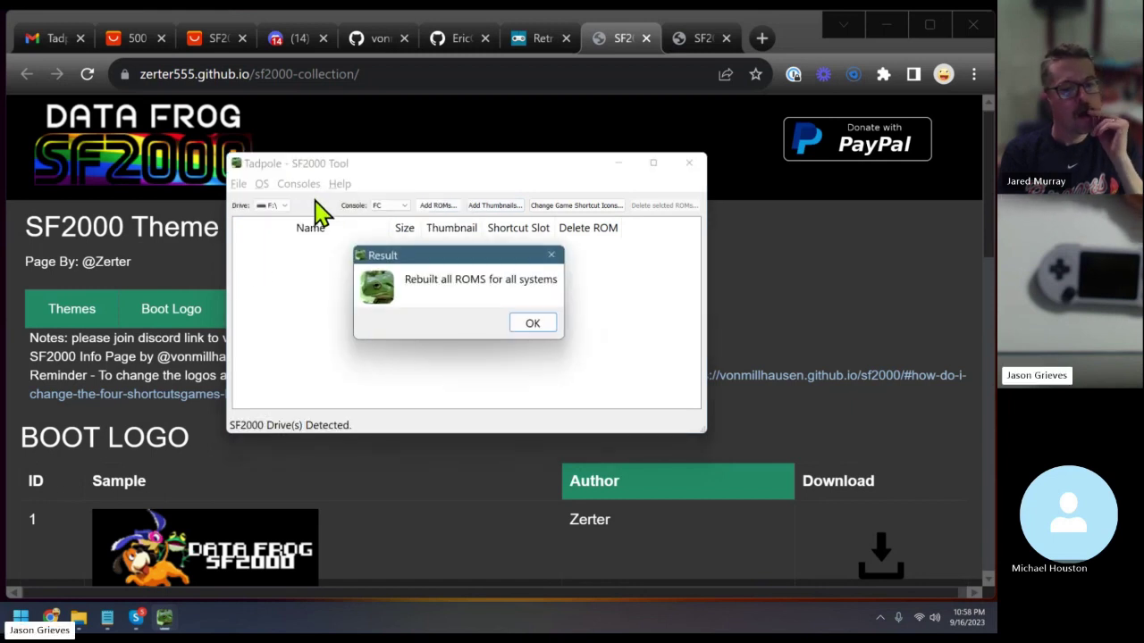
left_click(534, 326)
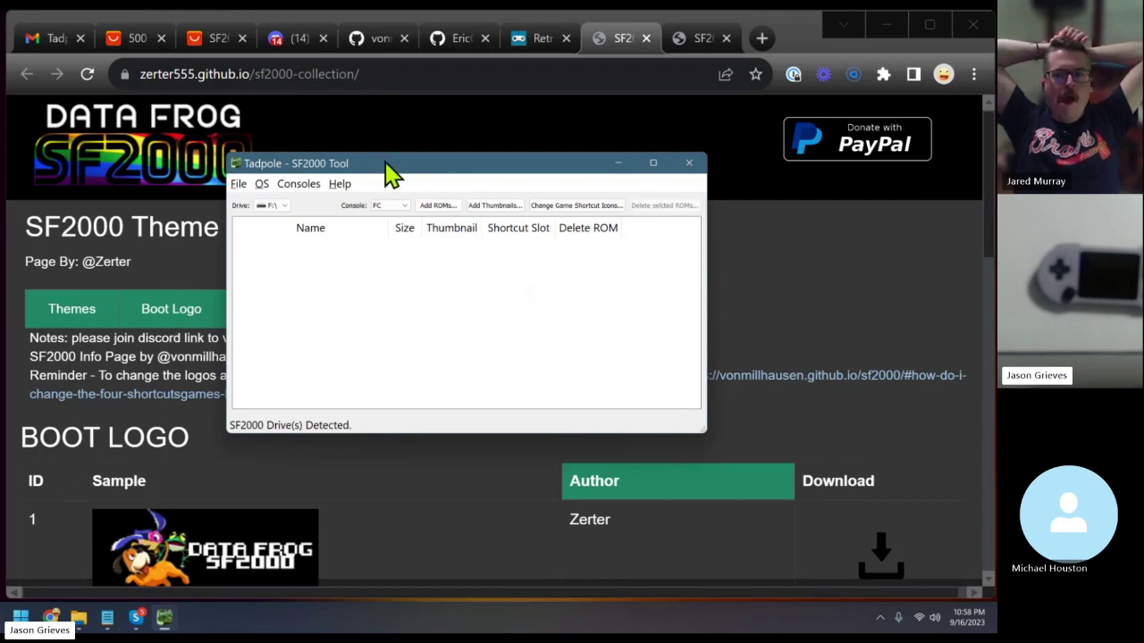
Back up the ROM saves of all consoles to the DataFrog SF2000 folder on the Desktop and close the result message
left_click(299, 183)
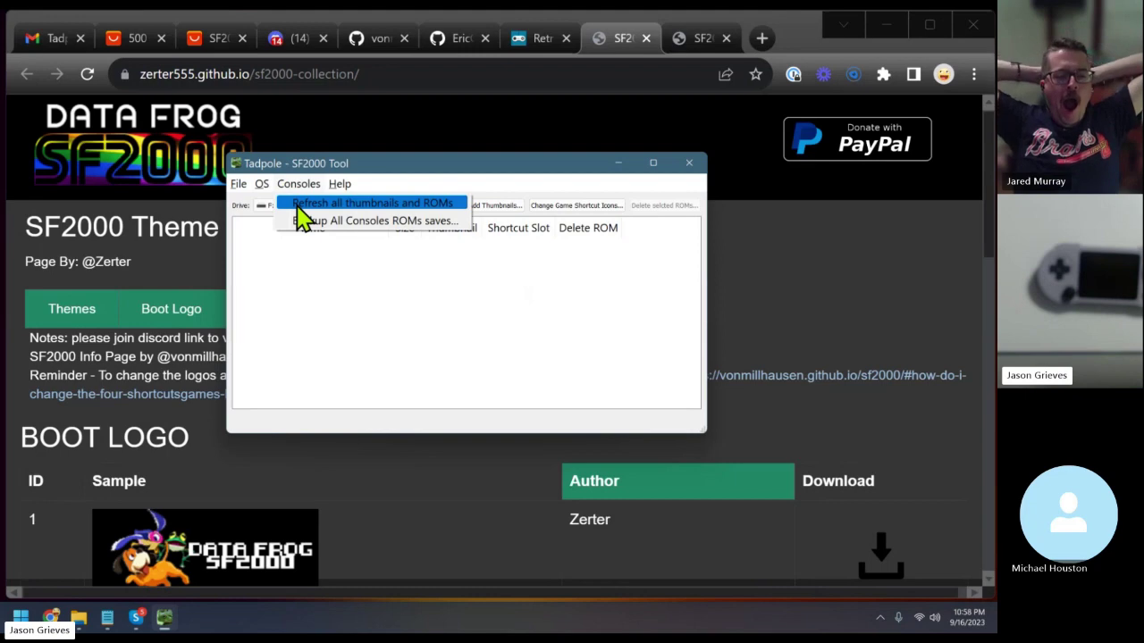
left_click(354, 220)
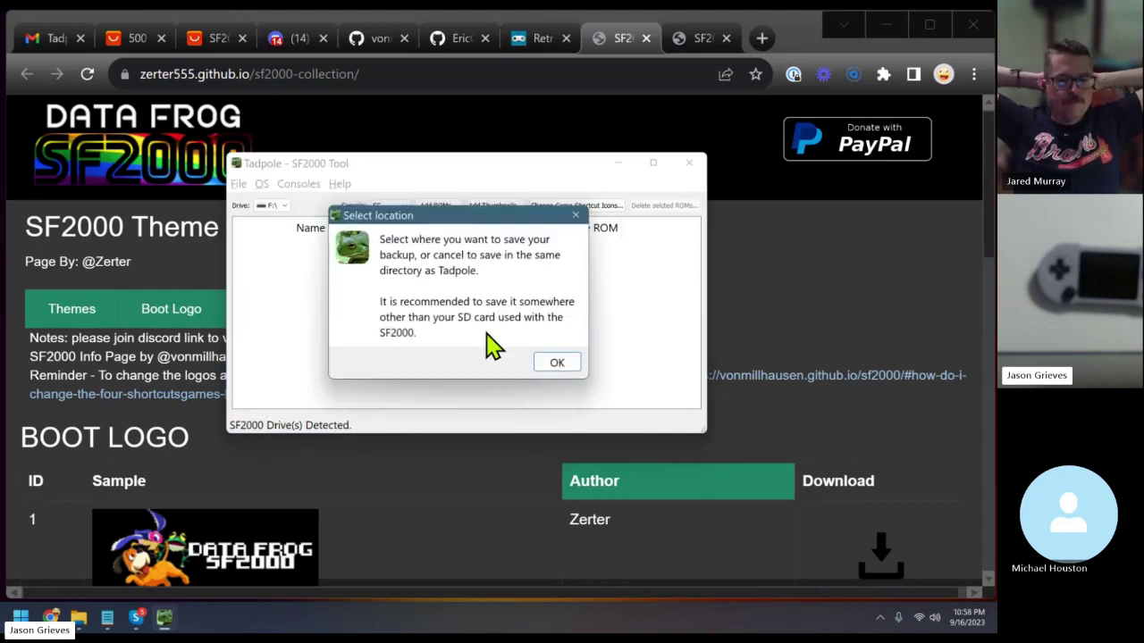
left_click(549, 363)
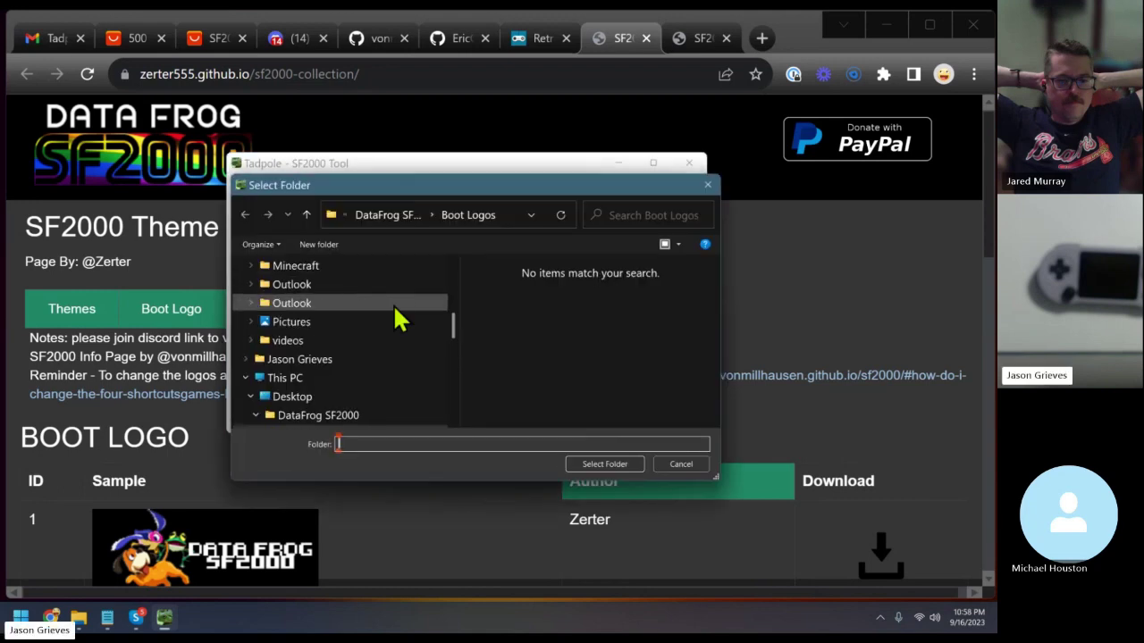
scroll(349, 327, "up", 1)
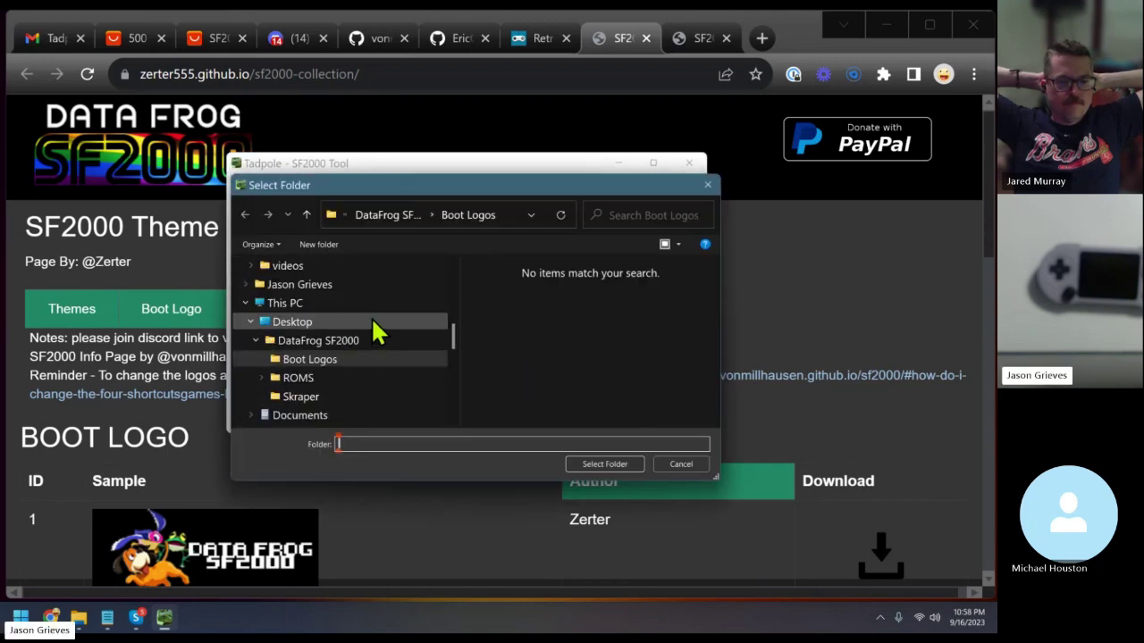
left_click(373, 322)
left_click(347, 343)
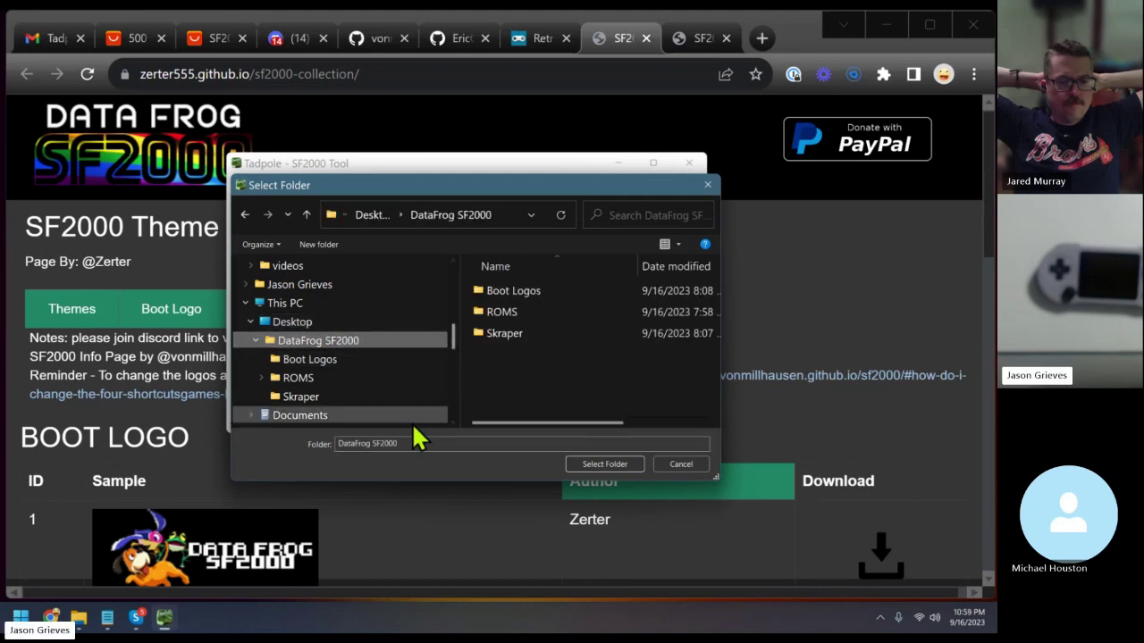
left_click(595, 464)
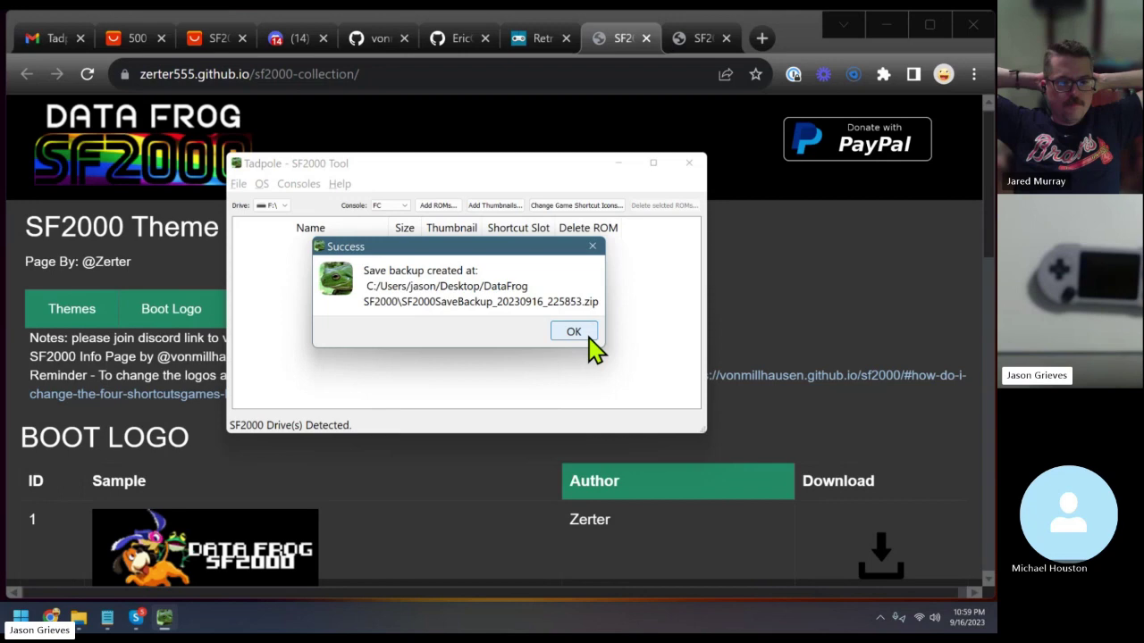
left_click(573, 332)
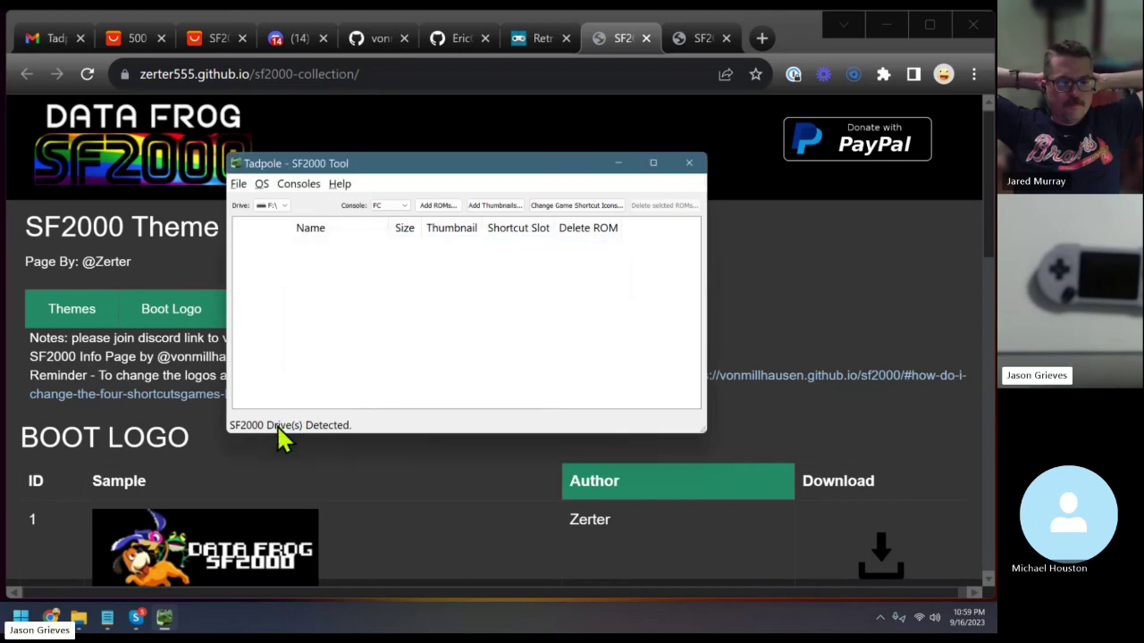
Switch to File Explorer and open the DataFrog SF2000 folder to check for the save backup zip
left_click(78, 616)
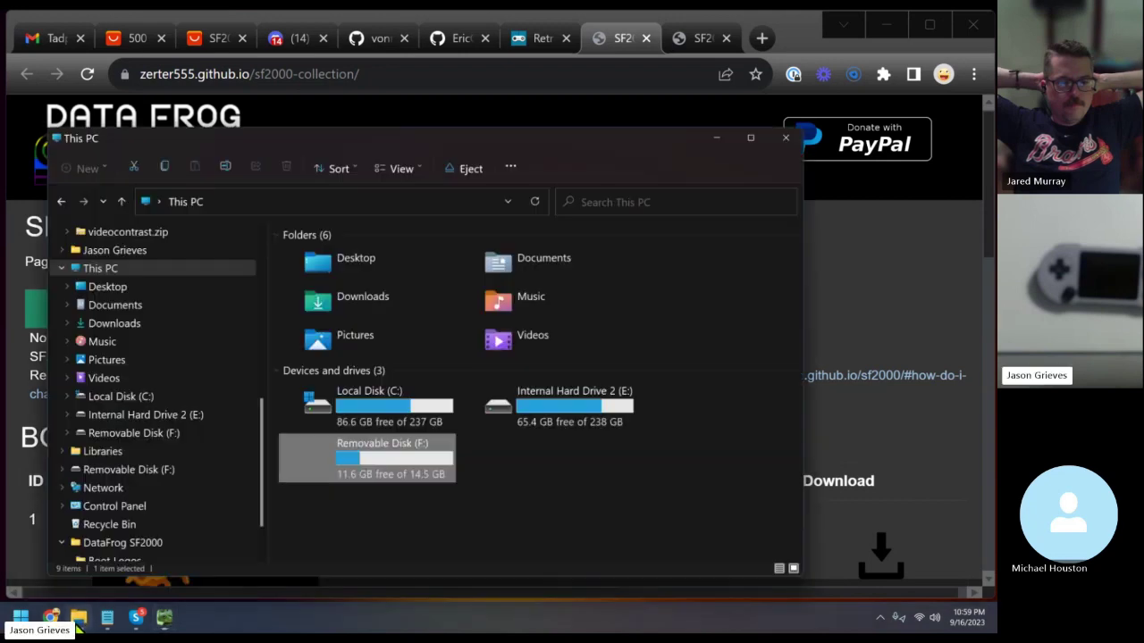
scroll(101, 466, "up", 3)
scroll(101, 466, "up", 5)
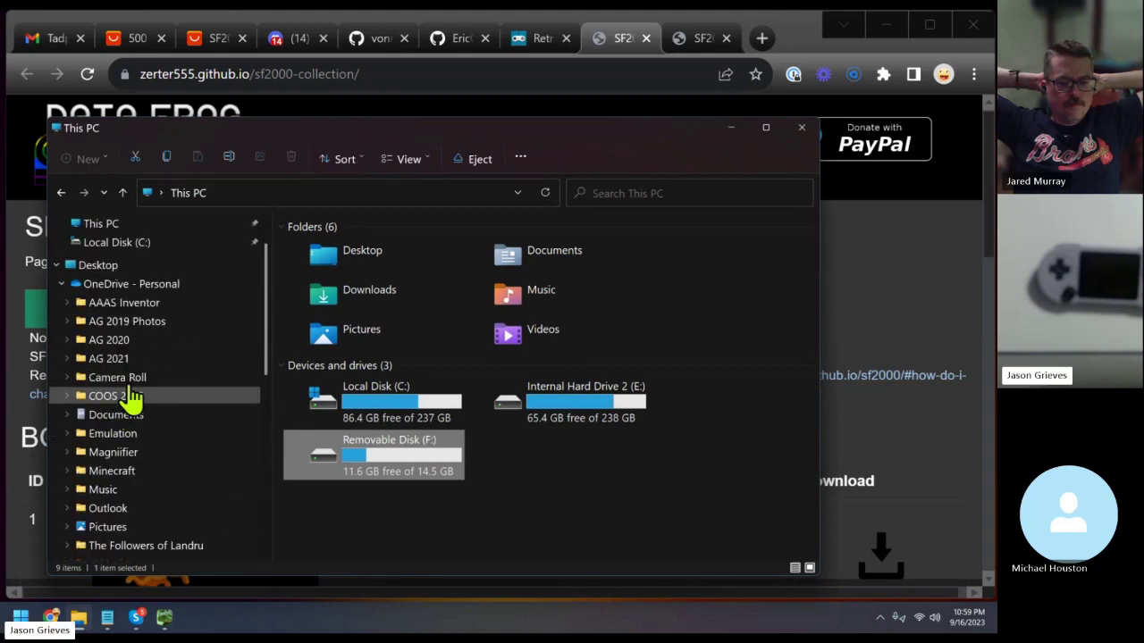
scroll(131, 396, "up", 2)
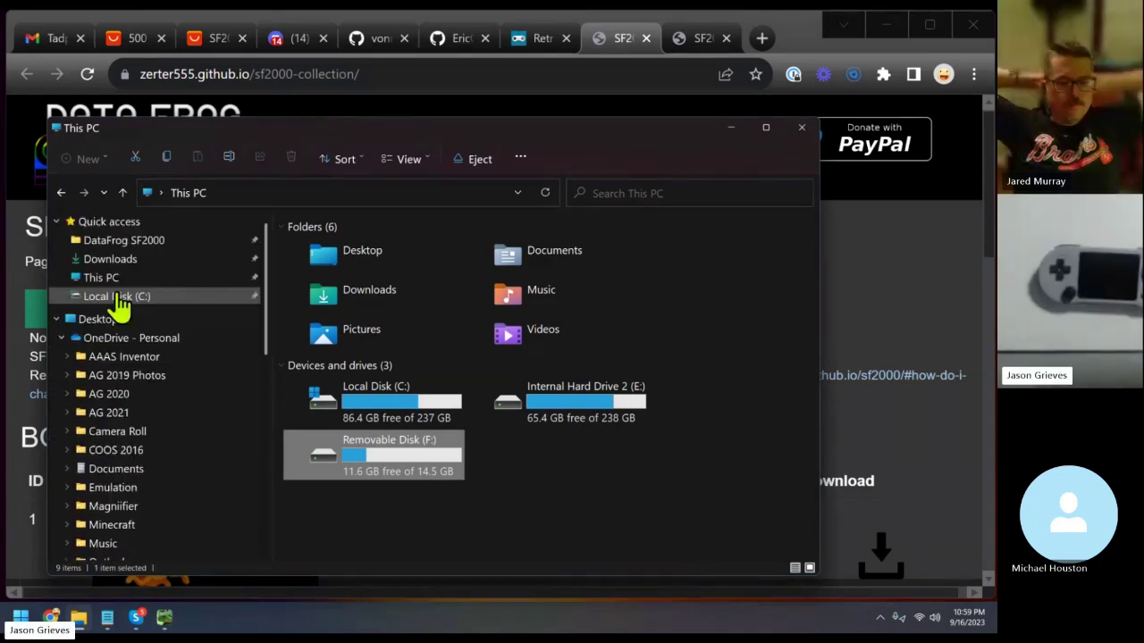
left_click(99, 240)
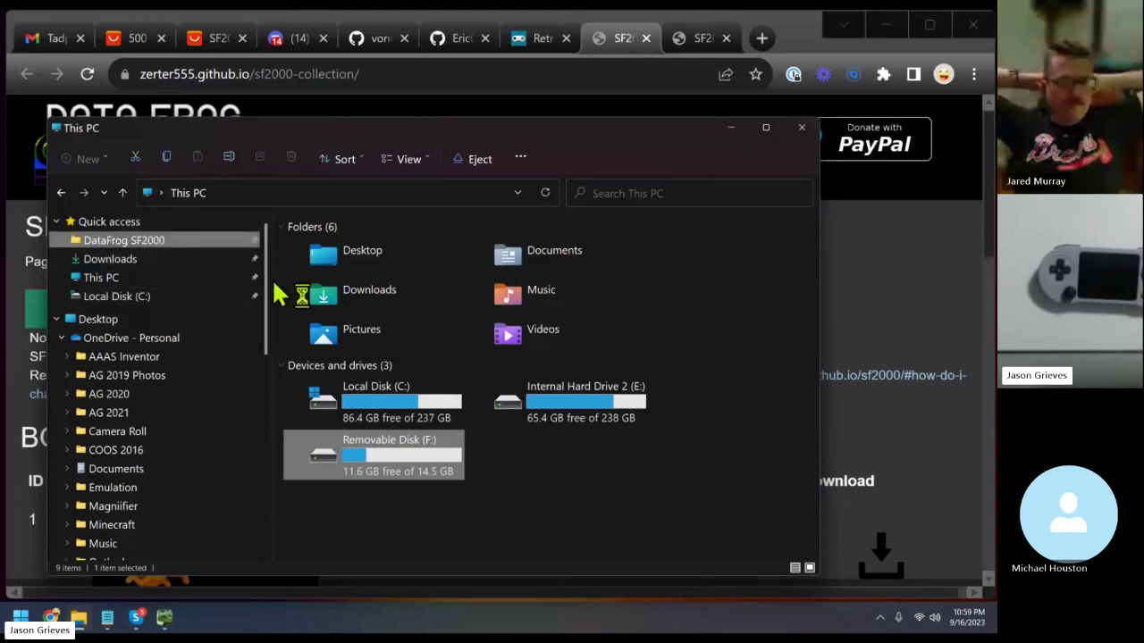
Look inside the save folder of the GB folder on removable disk F:
scroll(140, 388, "down", 8)
left_click(69, 355)
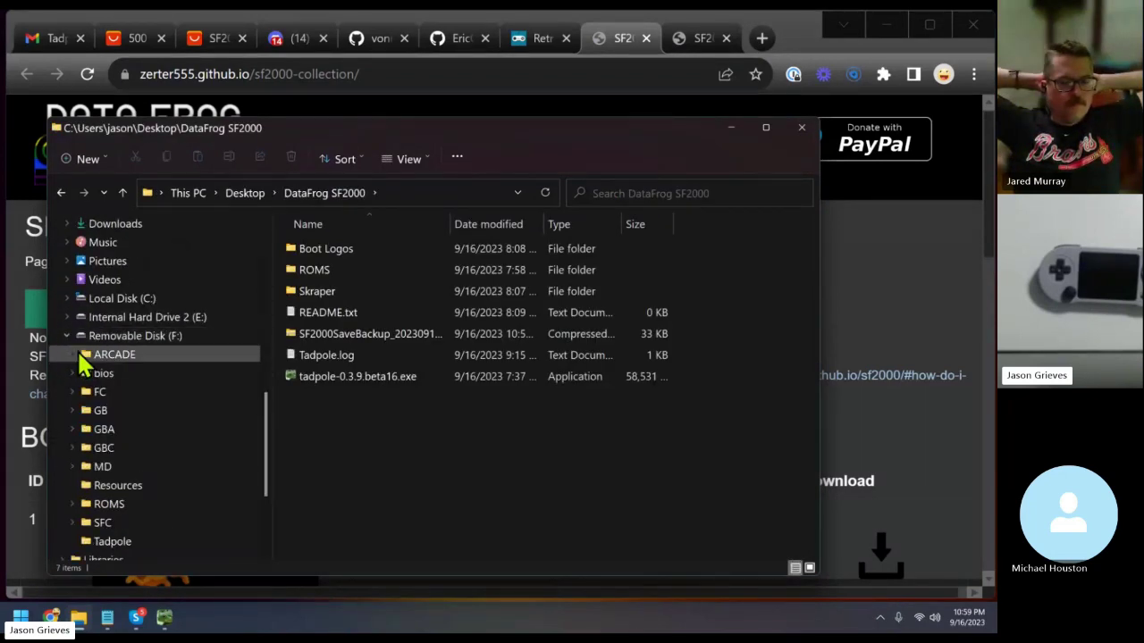
left_click(115, 410)
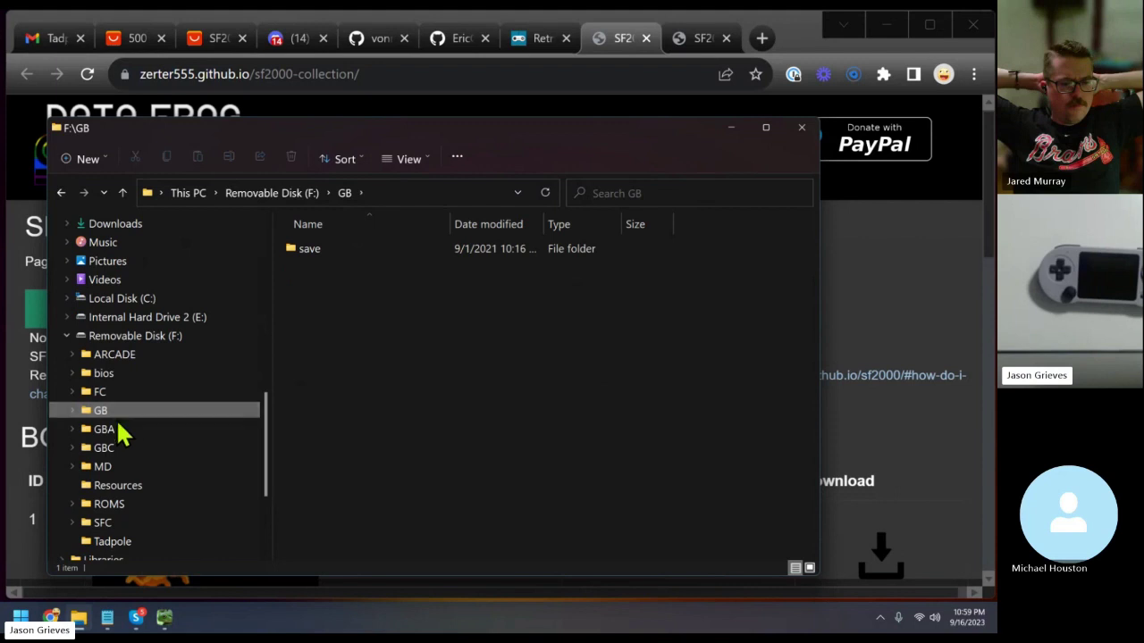
double_click(322, 253)
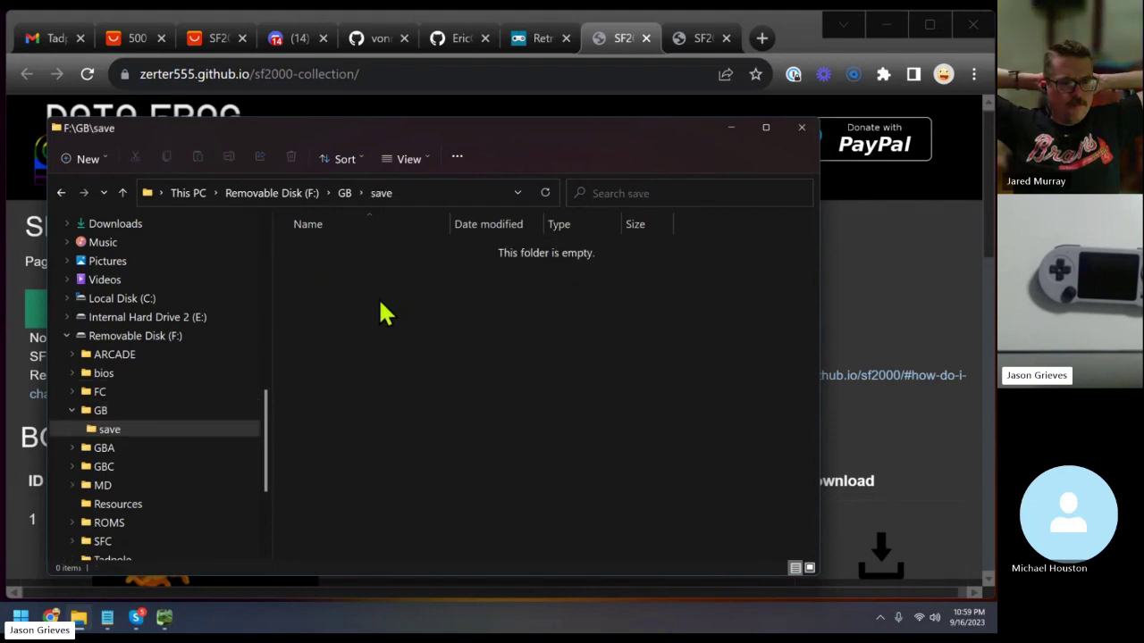
left_click_drag(384, 345, 337, 301)
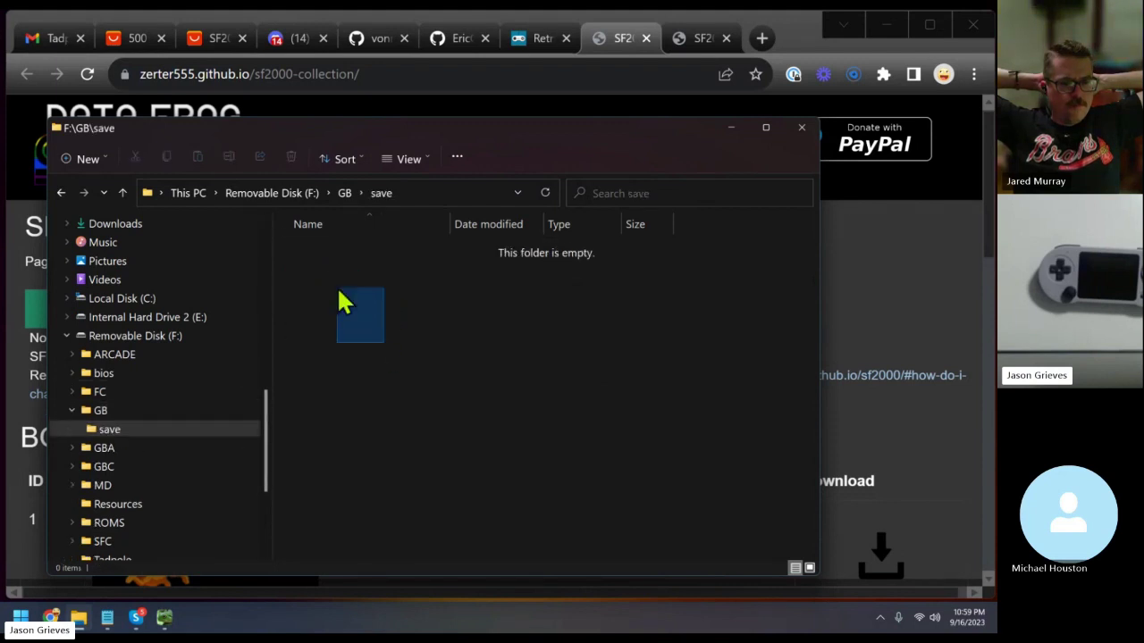
left_click(163, 619)
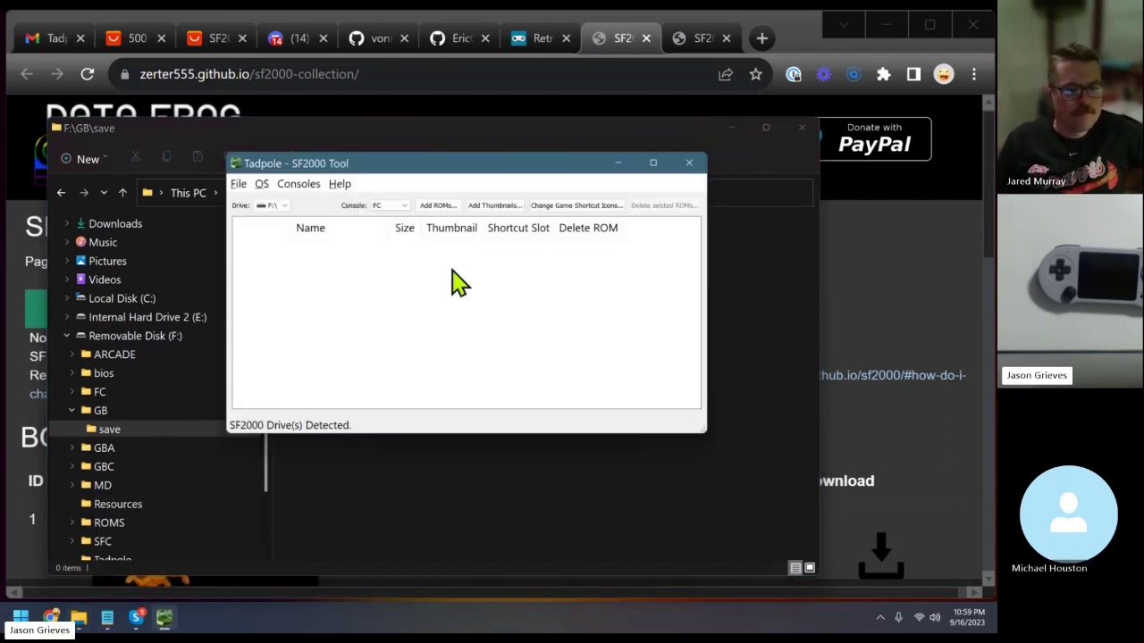
left_click(298, 185)
left_click(305, 202)
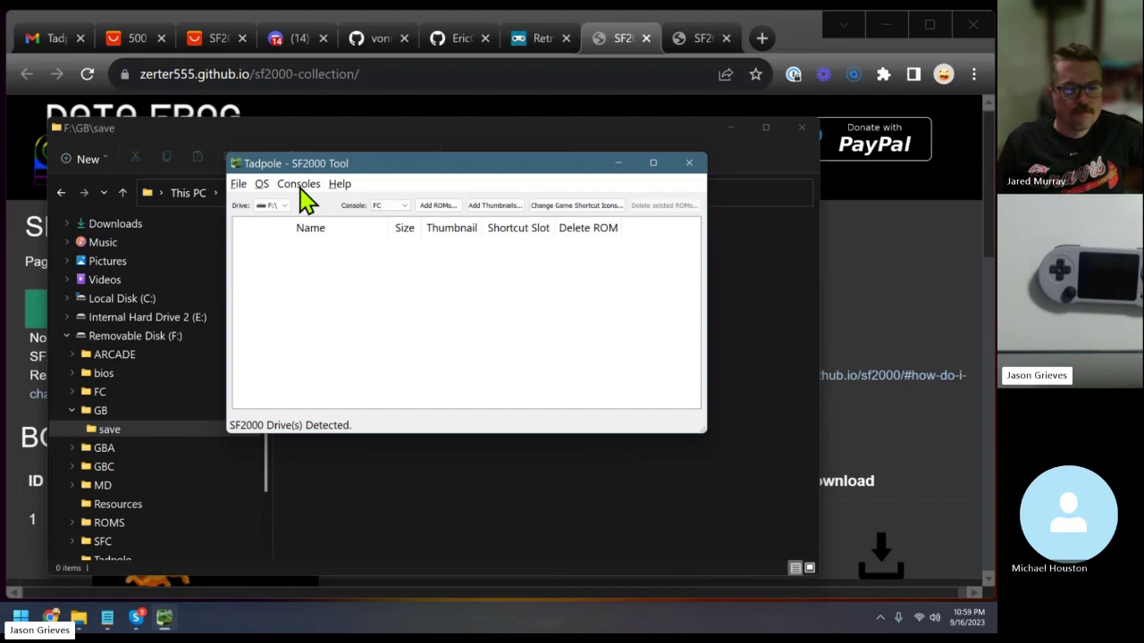
left_click(300, 188)
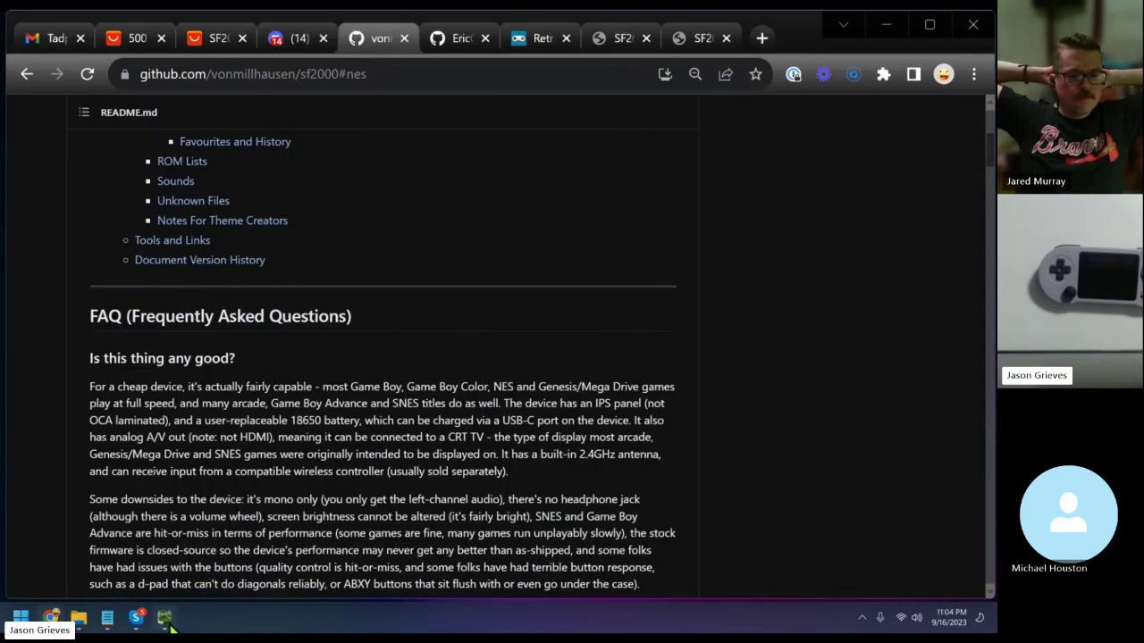
Switch to Tadpole, choose the FC console, and open and cancel the ROM file selection
left_click(166, 620)
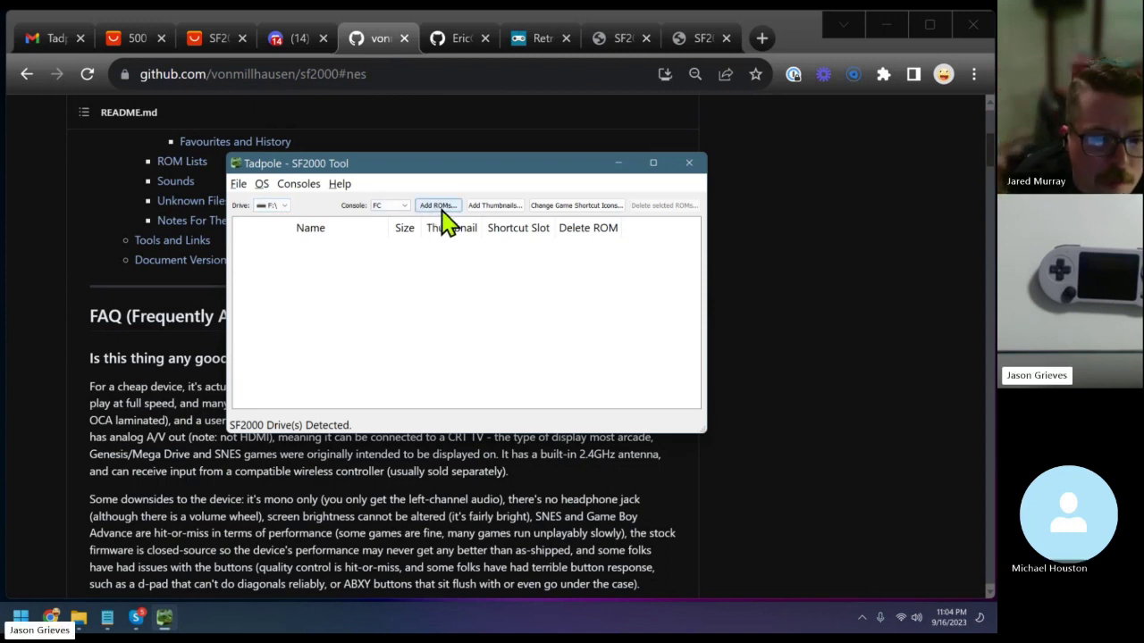
left_click(390, 206)
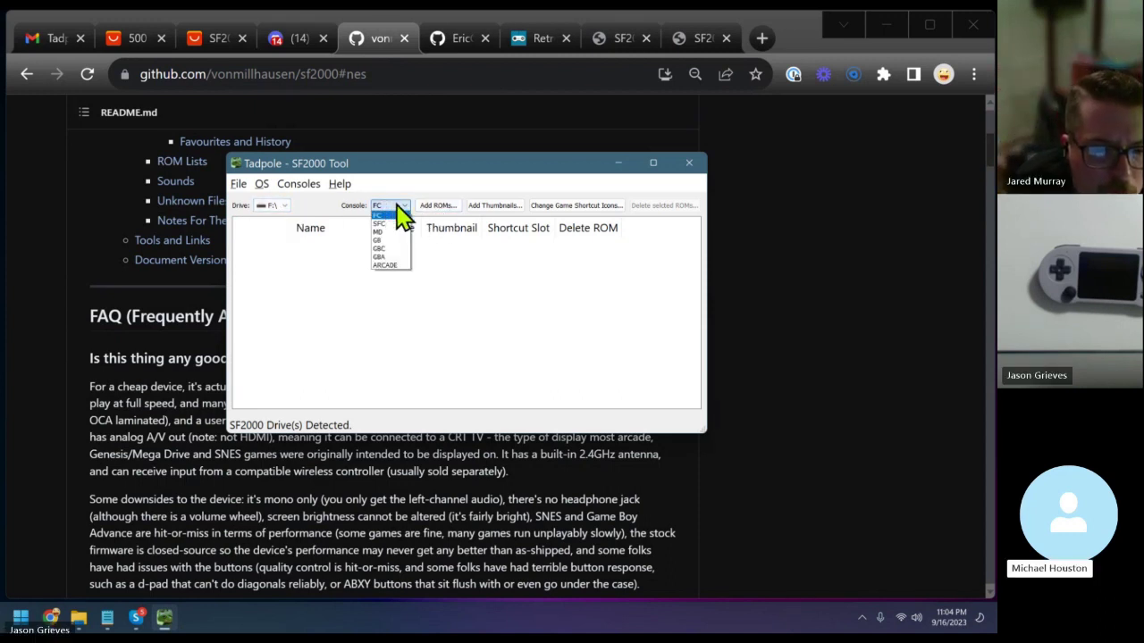
left_click(391, 216)
left_click(437, 207)
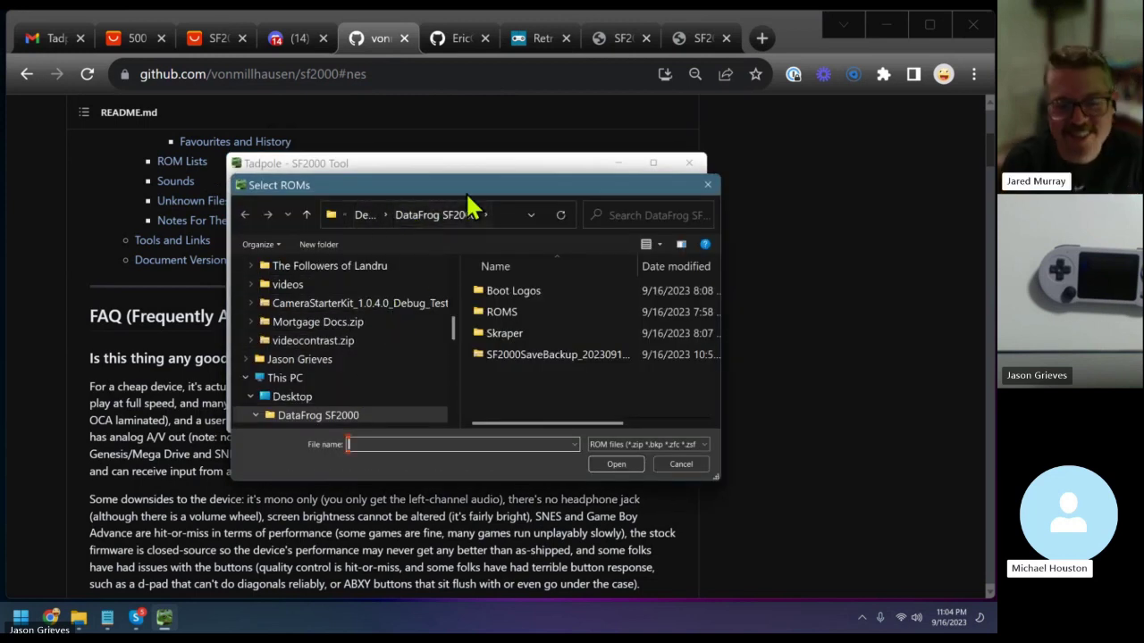
left_click(682, 466)
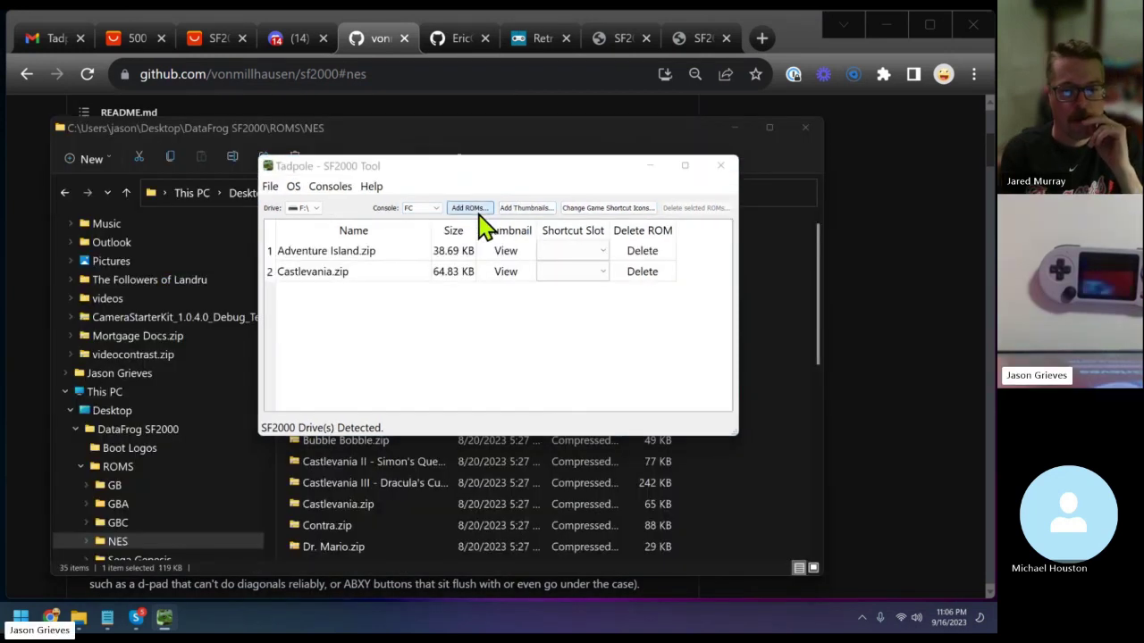
Add all ROM zips from DataFrog SF2000\ROMS\NES, Adventure Island through Zelda II, to the FC console and decline adding thumbnails
left_click(468, 207)
scroll(405, 345, "up", 5)
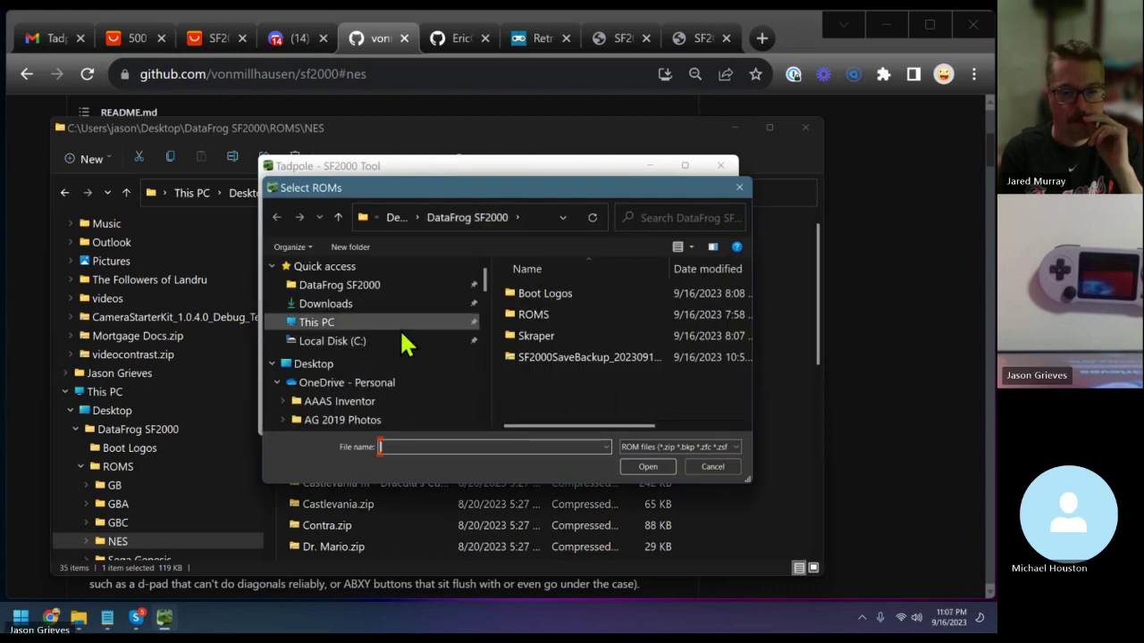
left_click(410, 285)
double_click(530, 313)
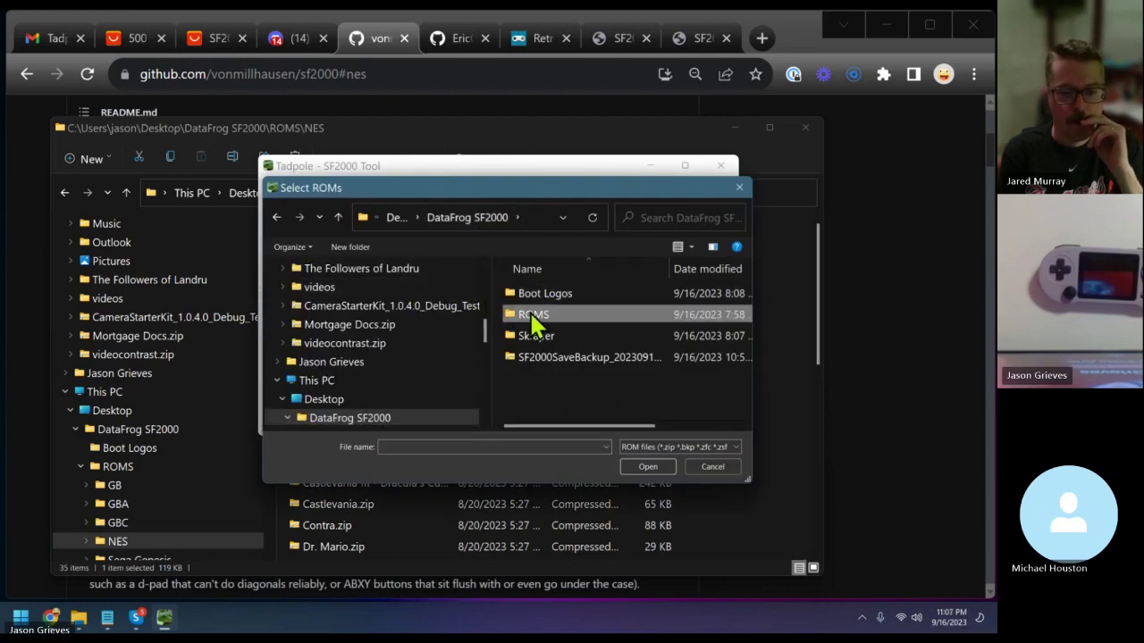
double_click(545, 357)
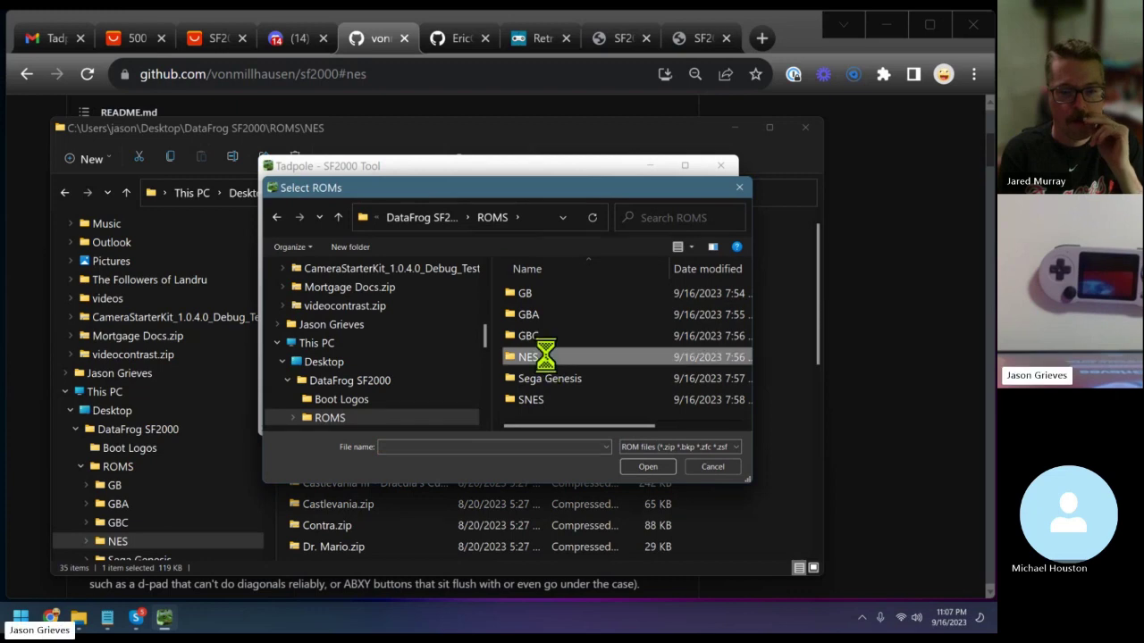
left_click(560, 344)
key("shift+Down")
key("shift+Down")
key("shift+Down")
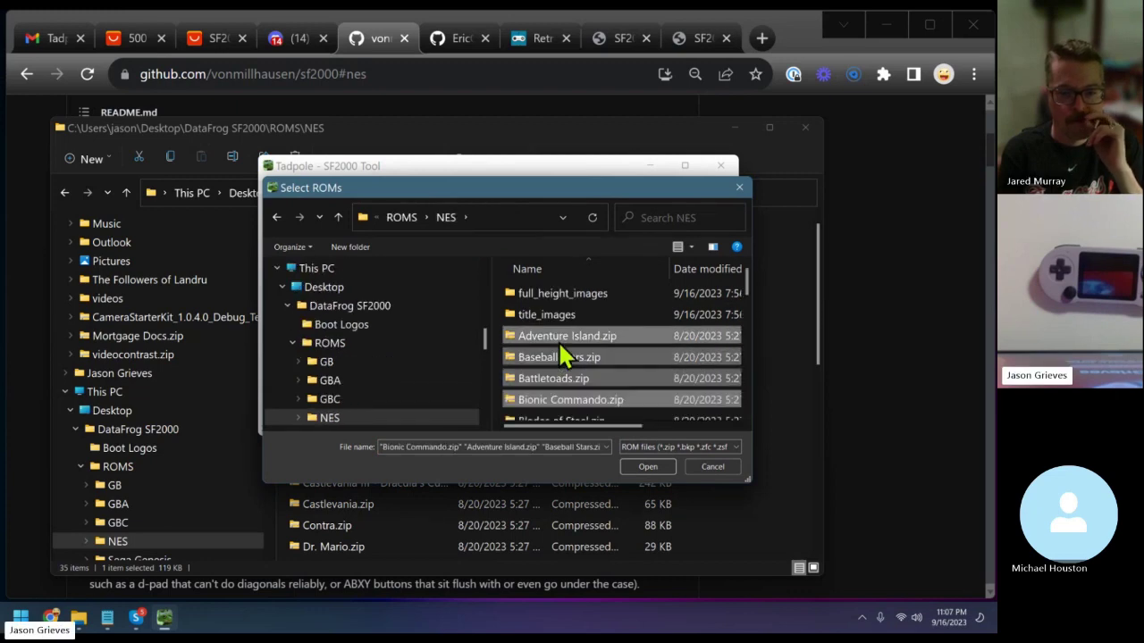
key("shift+End")
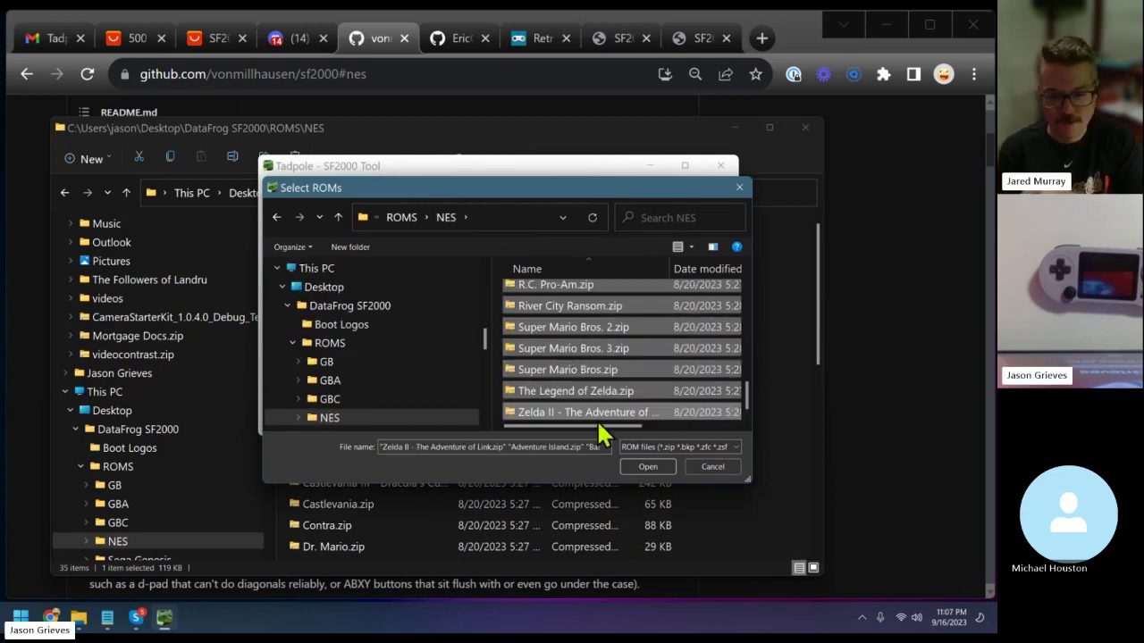
left_click(624, 463)
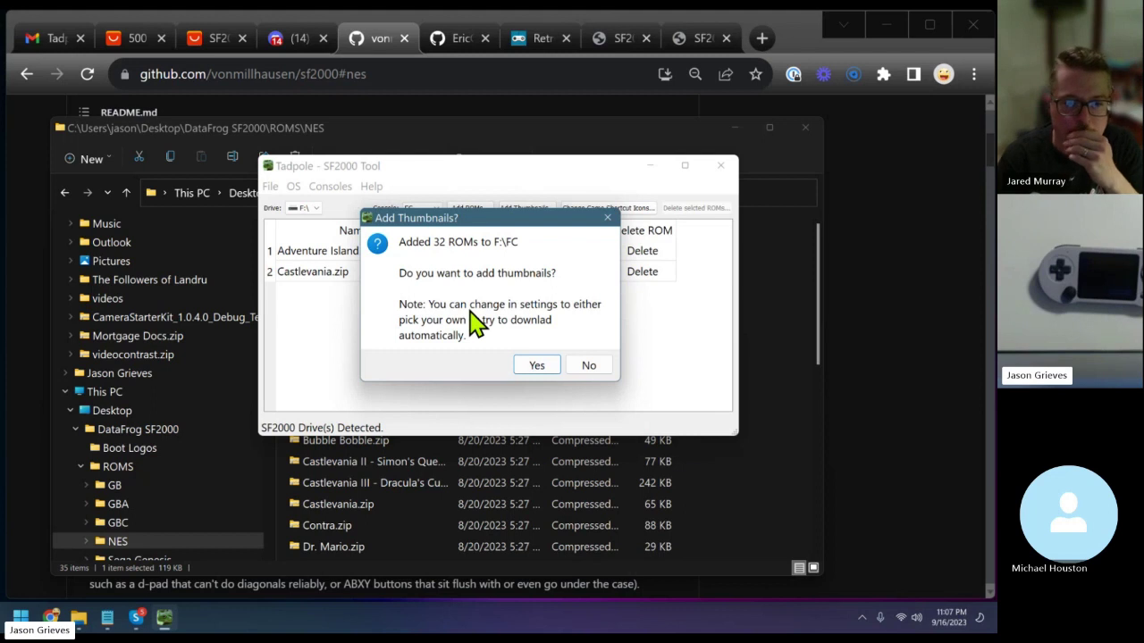
left_click(586, 366)
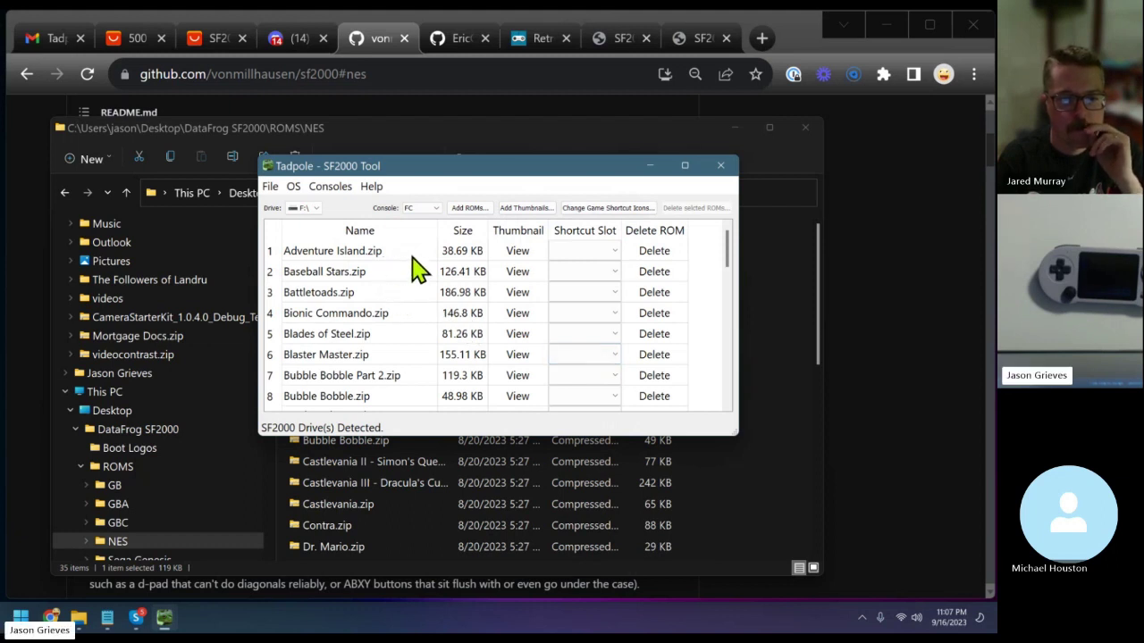
View the thumbnail of Adventure Island.zip and its new-image file selection, close both without changes, and look over the ROM list
left_click(518, 253)
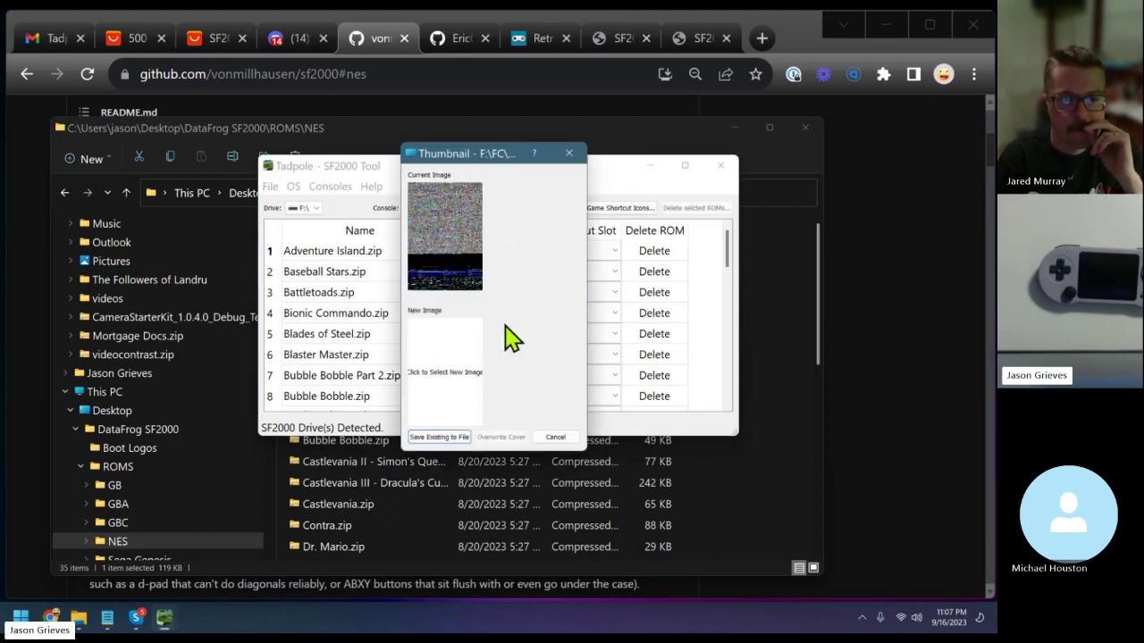
left_click(472, 364)
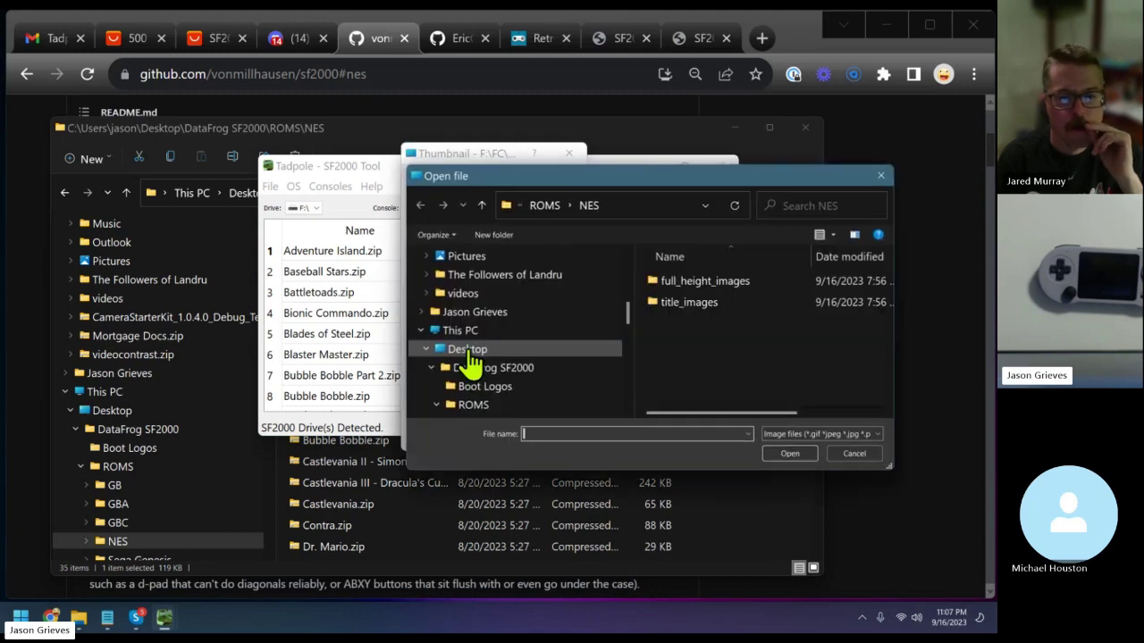
left_click_drag(592, 184, 374, 198)
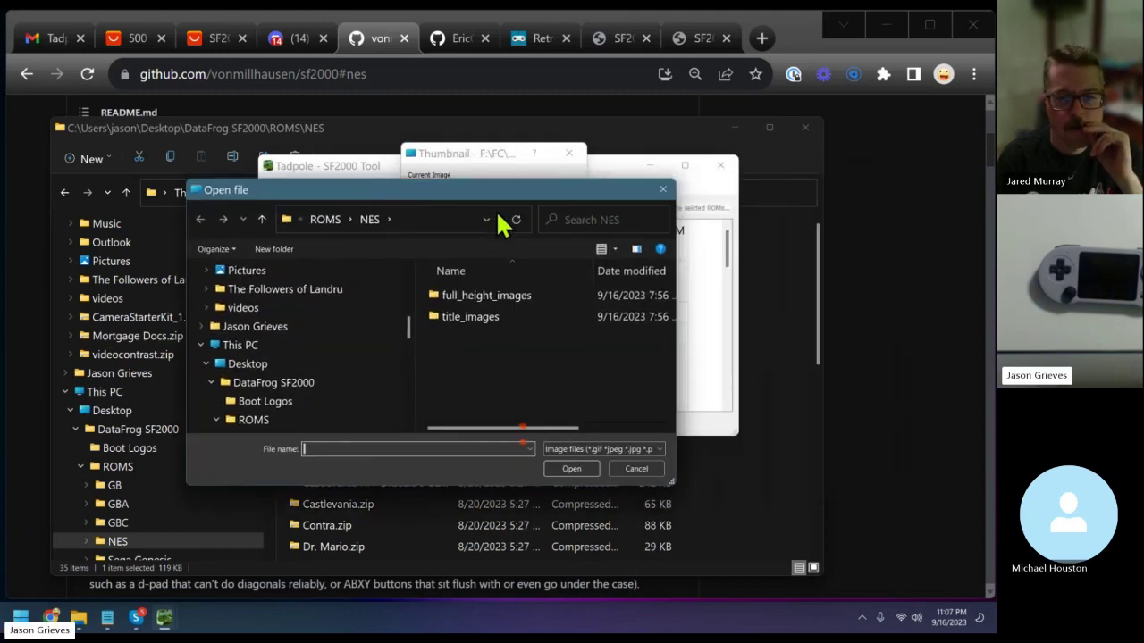
left_click(662, 190)
left_click(577, 157)
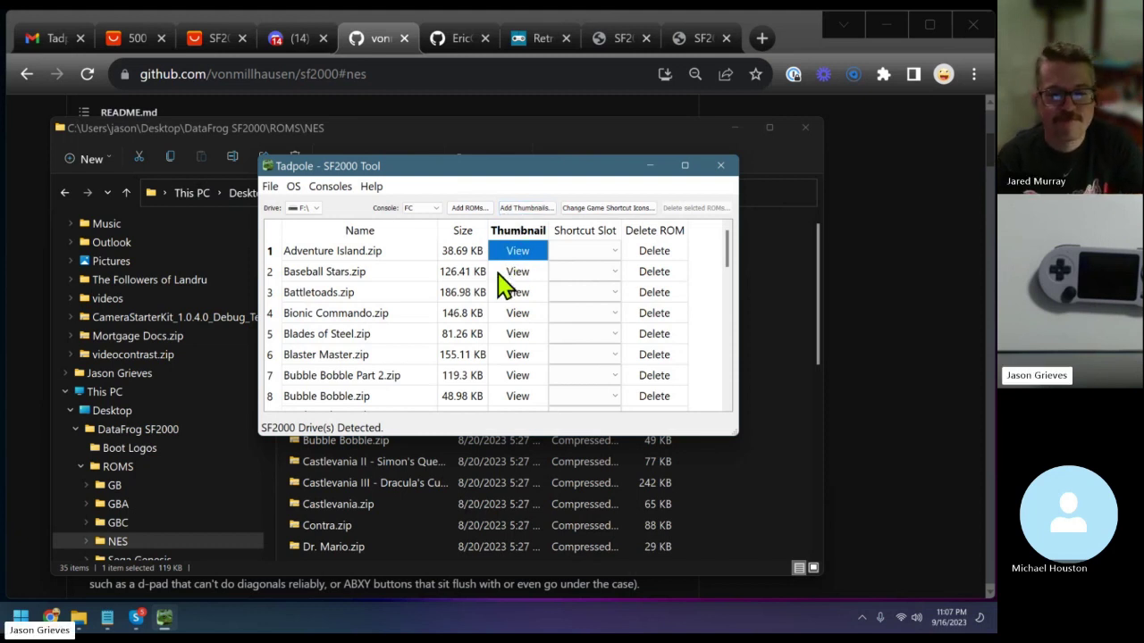
scroll(447, 277, "down", 1)
scroll(432, 288, "up", 1)
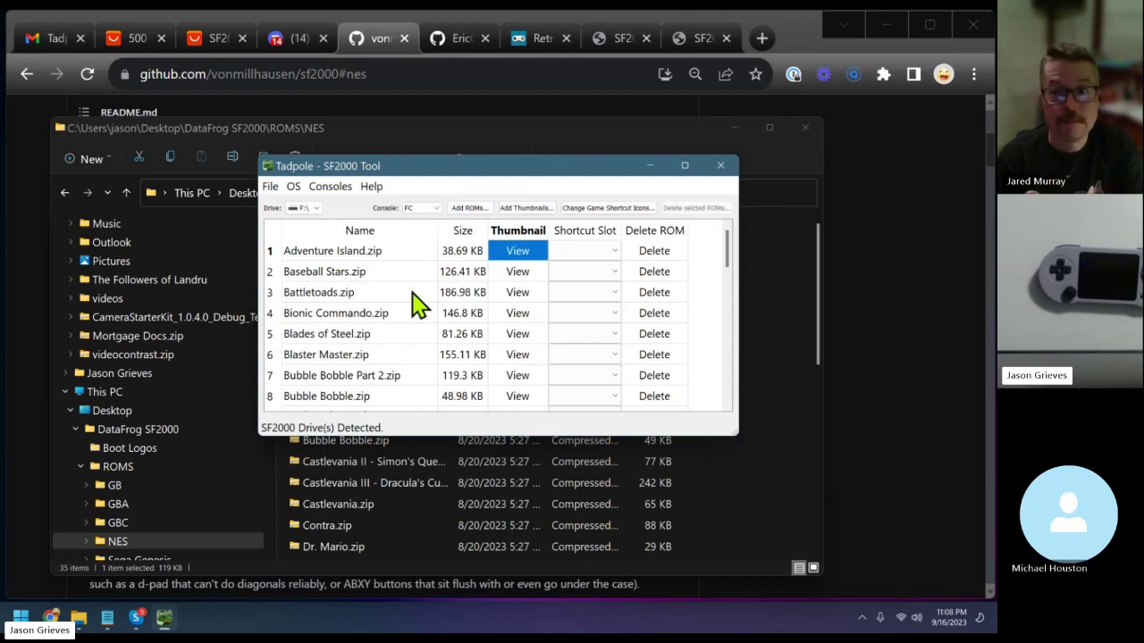
scroll(397, 338, "down", 1)
scroll(398, 340, "up", 1)
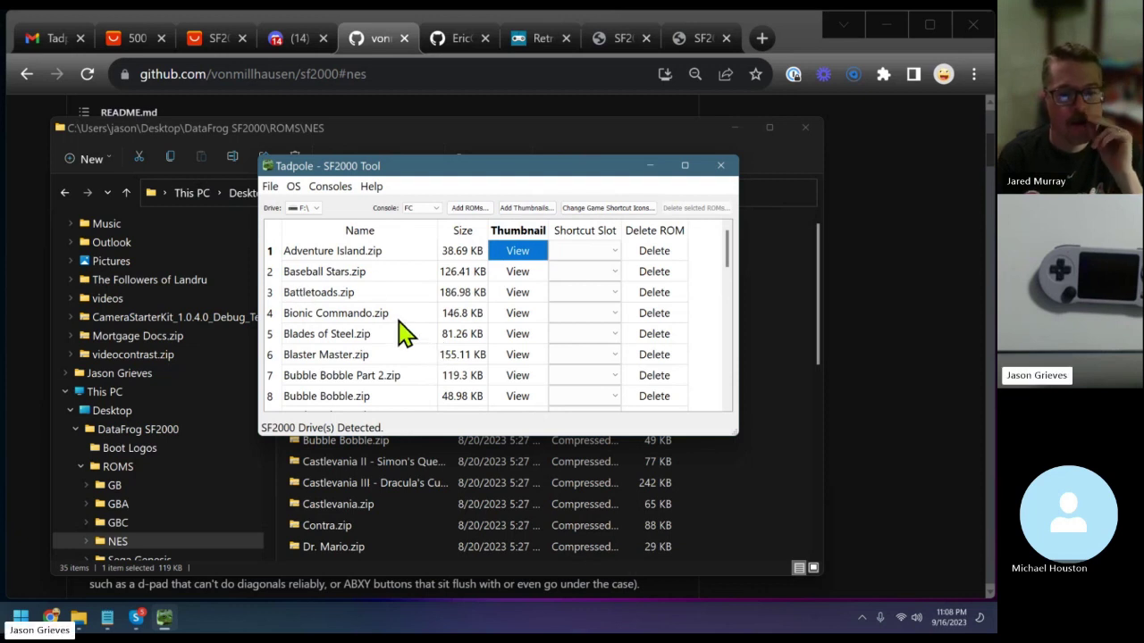
left_click(371, 258)
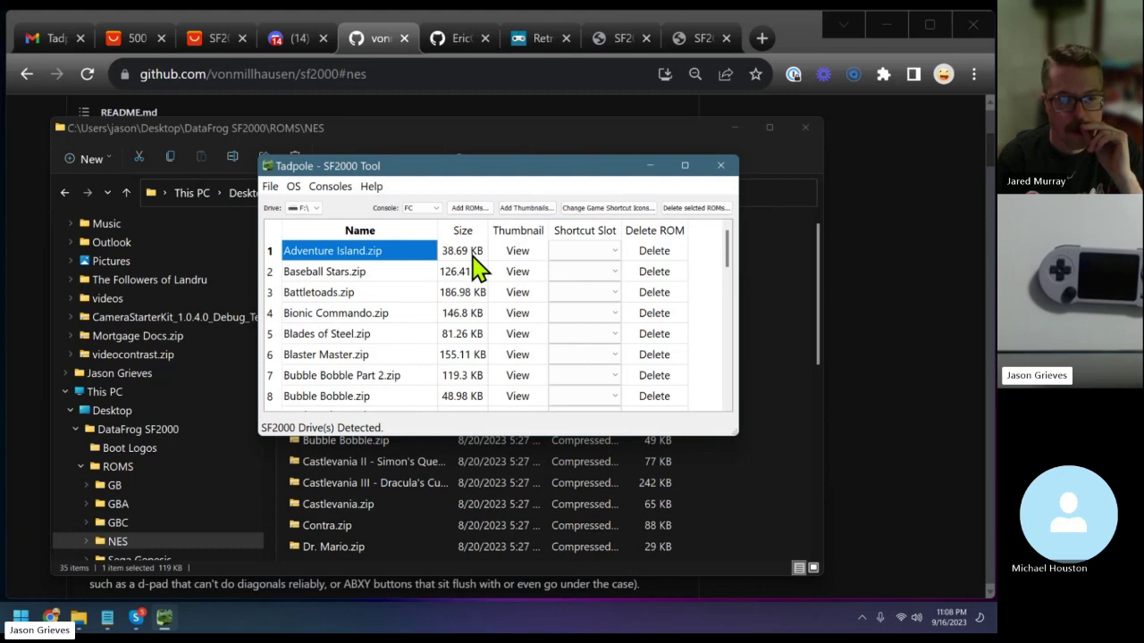
Enable the View Thumbnails in ROM list option in Tadpole's settings
left_click(270, 186)
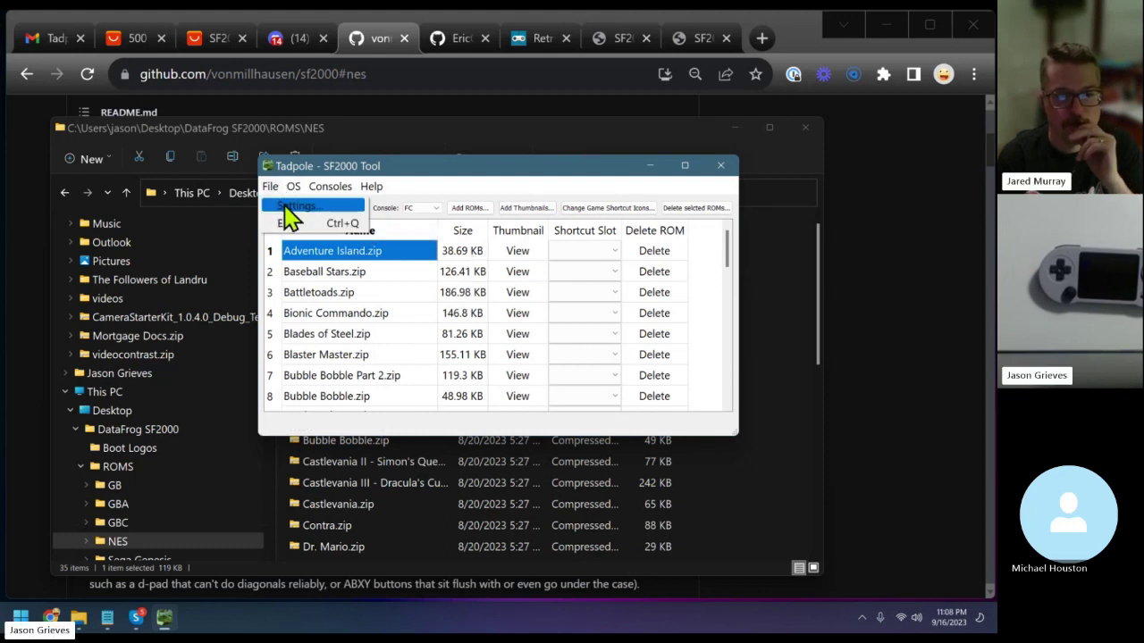
left_click(288, 206)
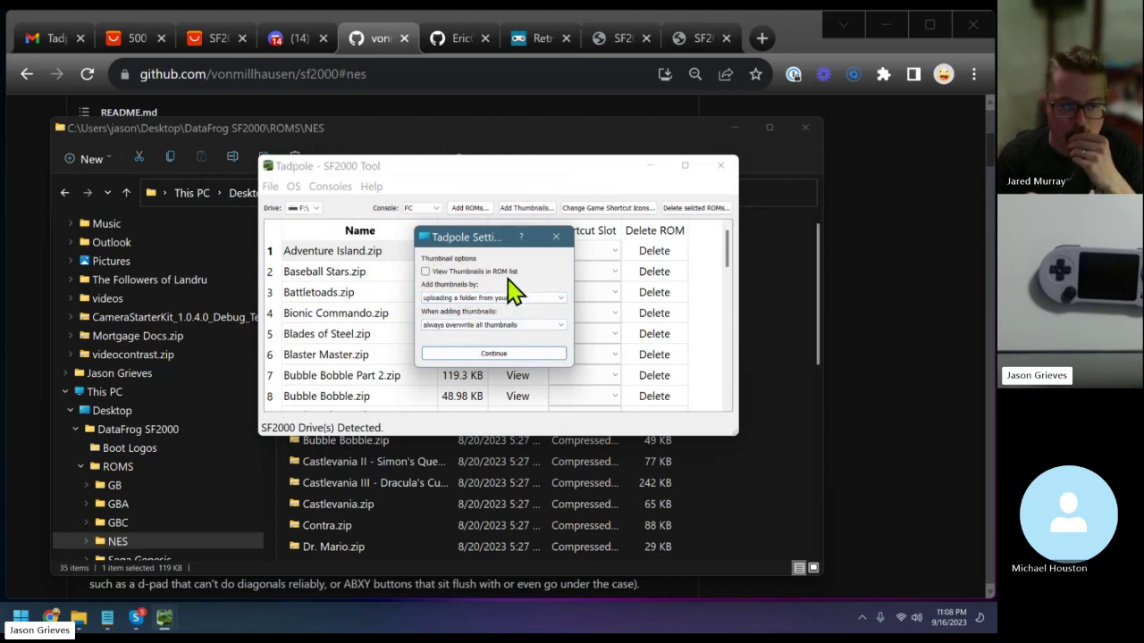
left_click(469, 271)
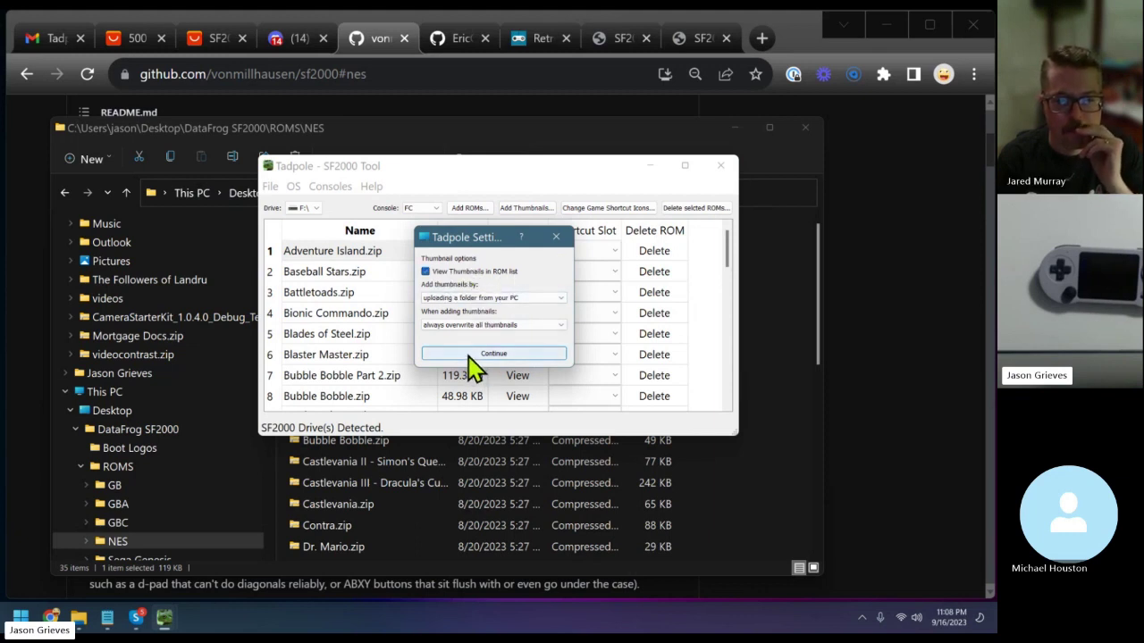
left_click(493, 354)
Examine the thumbnails in the FC and ARCADE ROM lists, and return to the FC console
scroll(402, 313, "down", 1)
scroll(402, 313, "up", 1)
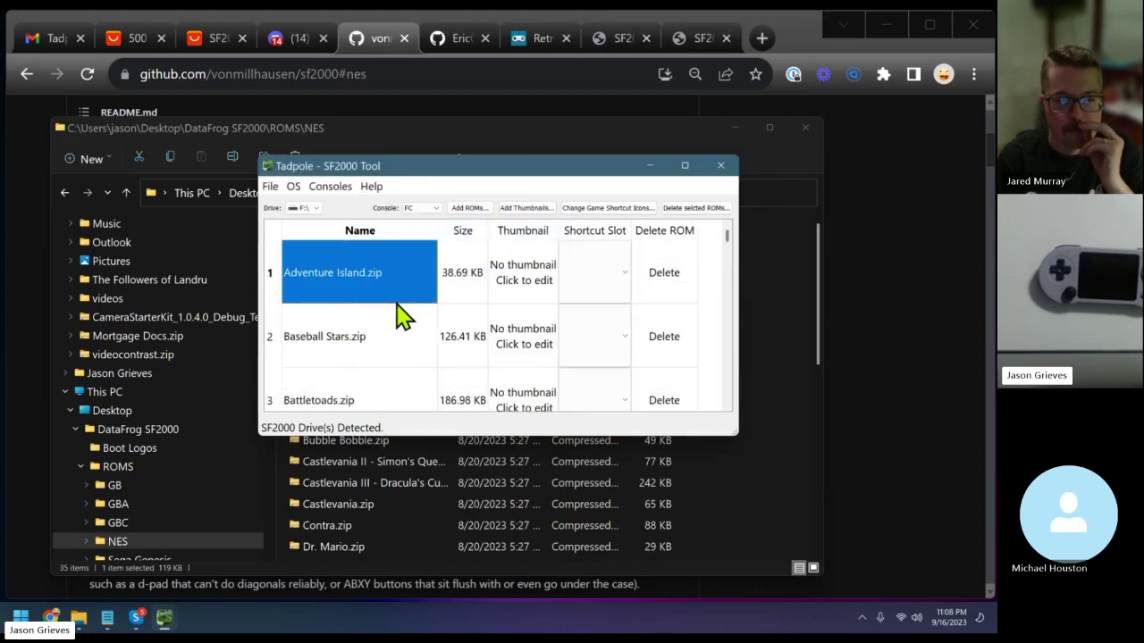
scroll(416, 362, "down", 2)
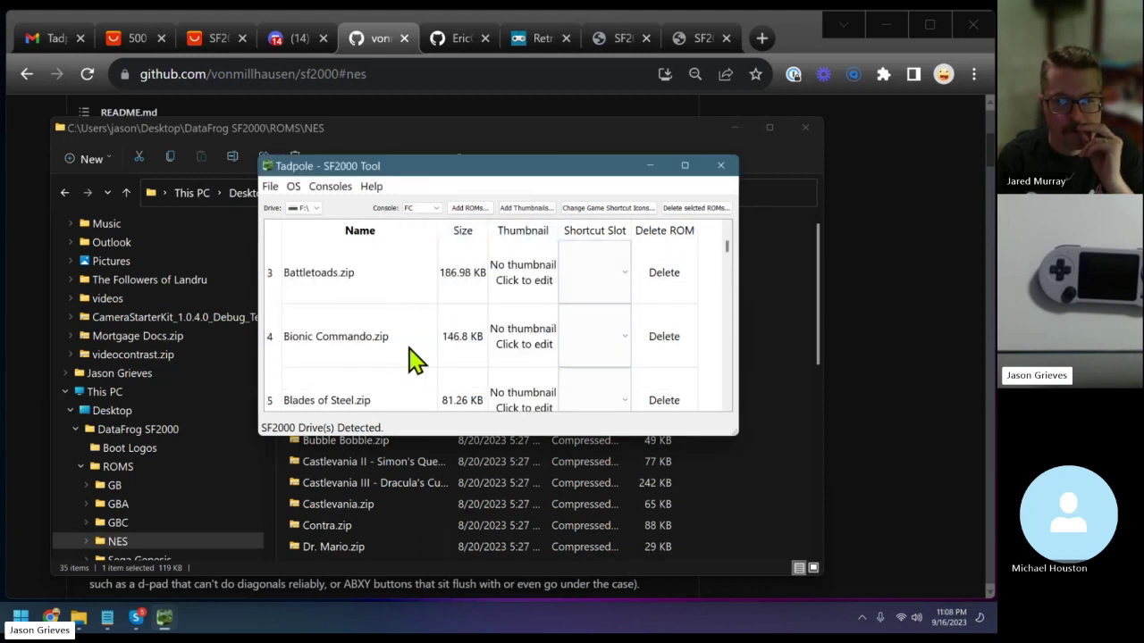
scroll(415, 362, "down", 2)
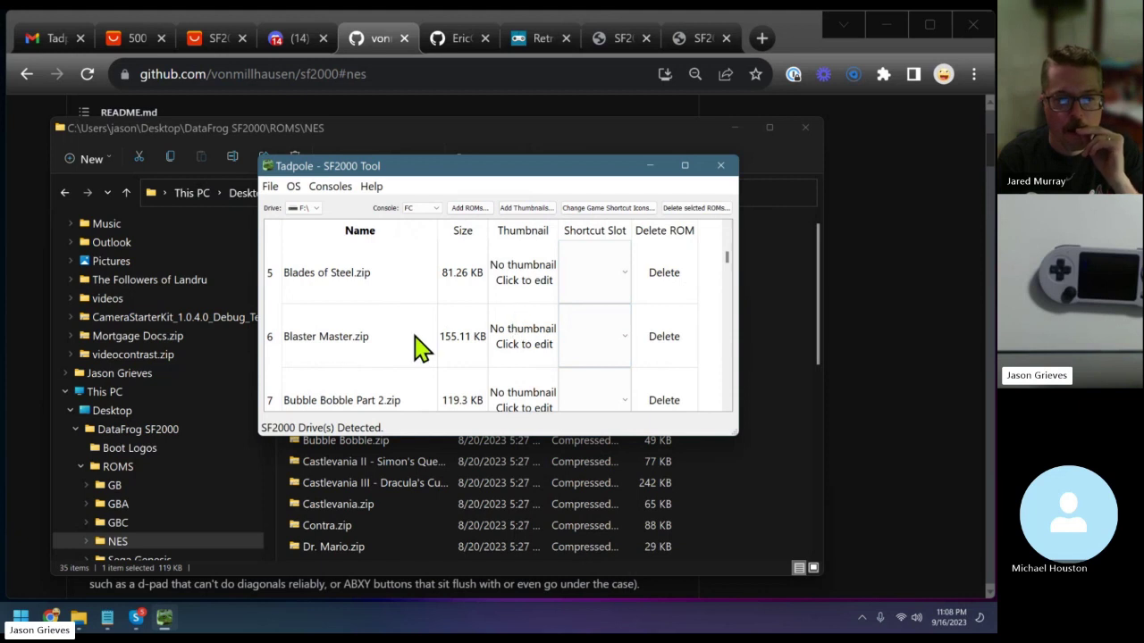
scroll(416, 340, "down", 2)
key("Home")
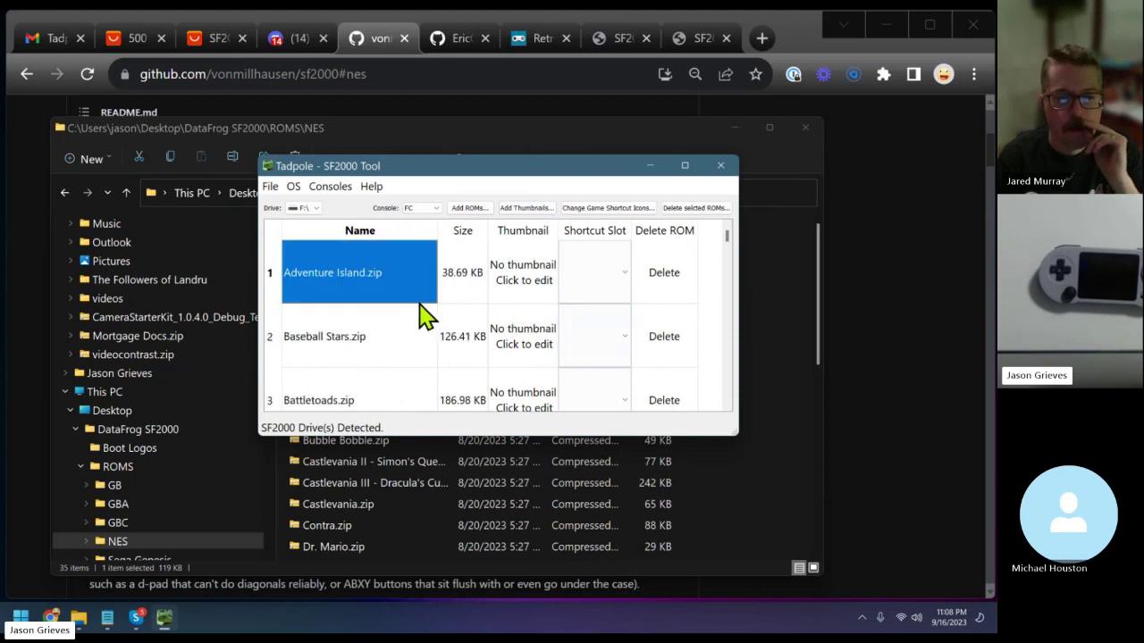
left_click(422, 208)
left_click(432, 280)
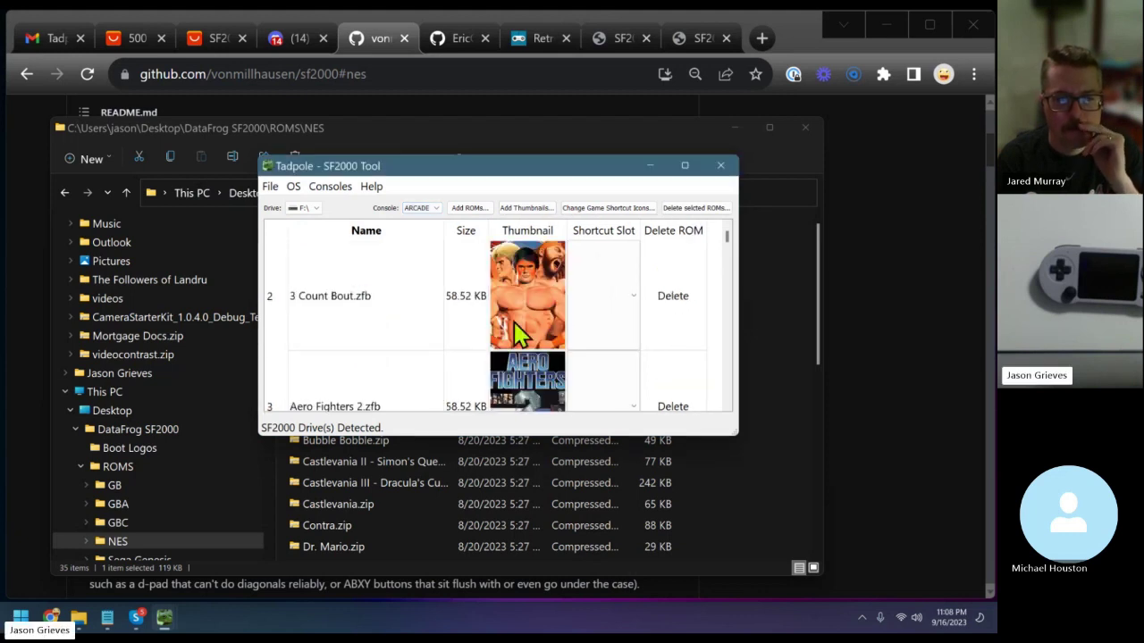
scroll(380, 335, "down", 1)
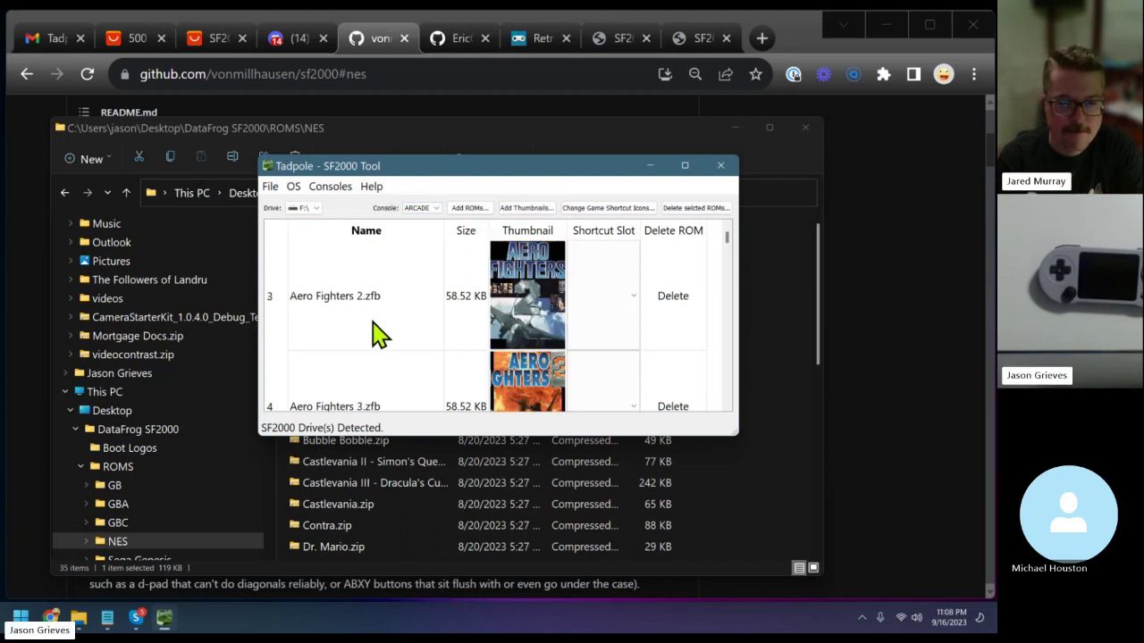
scroll(375, 326, "down", 4)
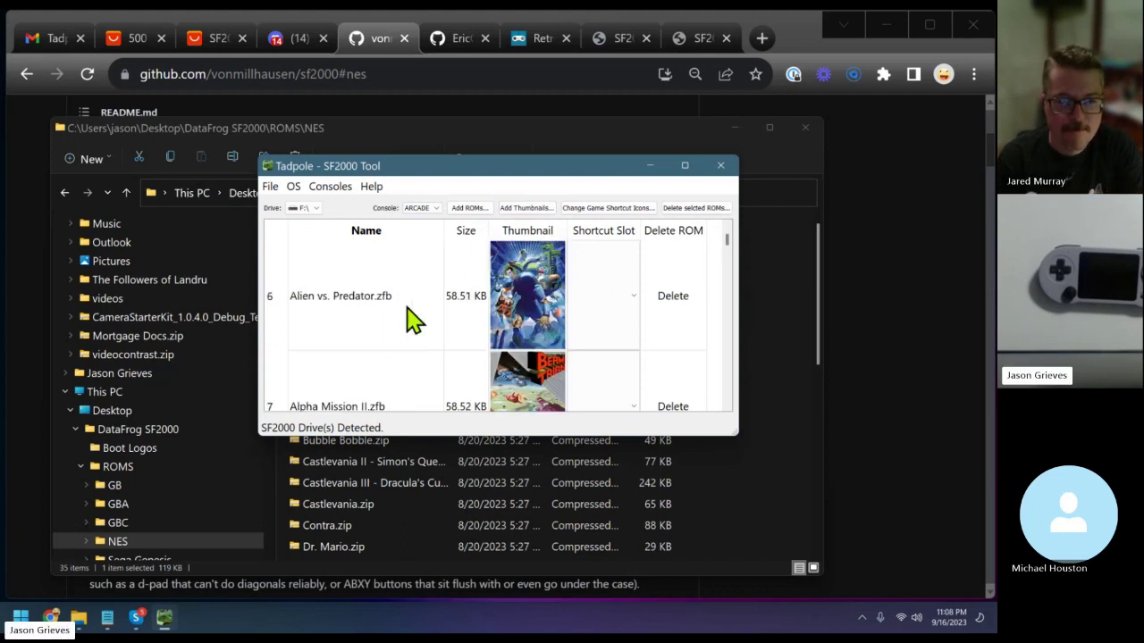
left_click(434, 211)
left_click(429, 233)
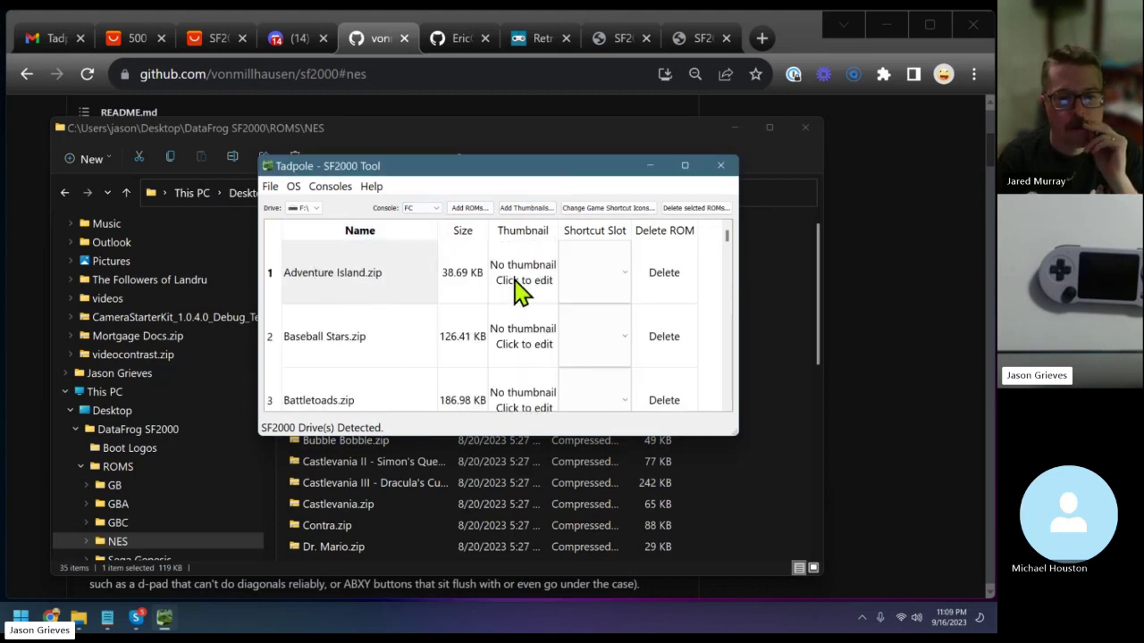
Configure thumbnails to be added by uploading a folder from the PC, always overwriting all thumbnails
left_click(270, 186)
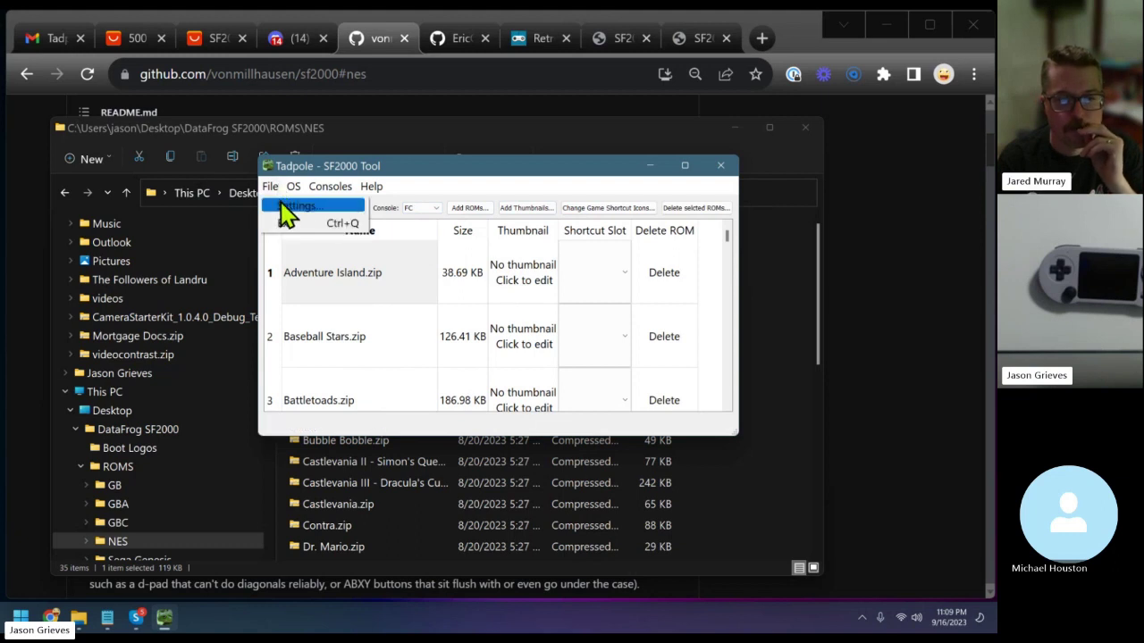
left_click(297, 209)
left_click(470, 298)
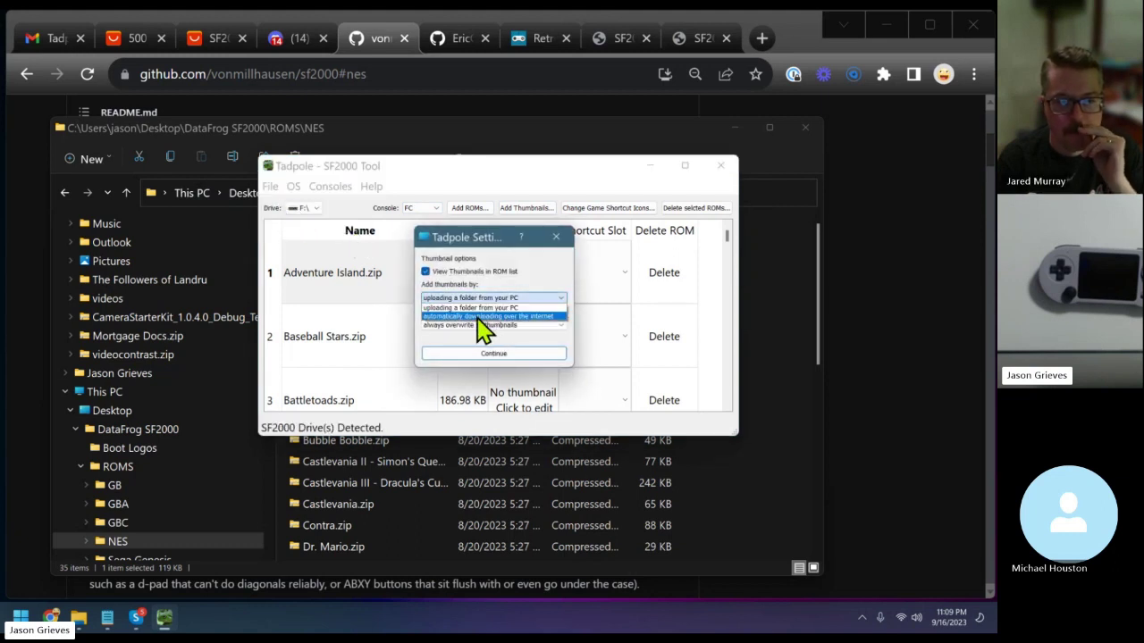
left_click(478, 307)
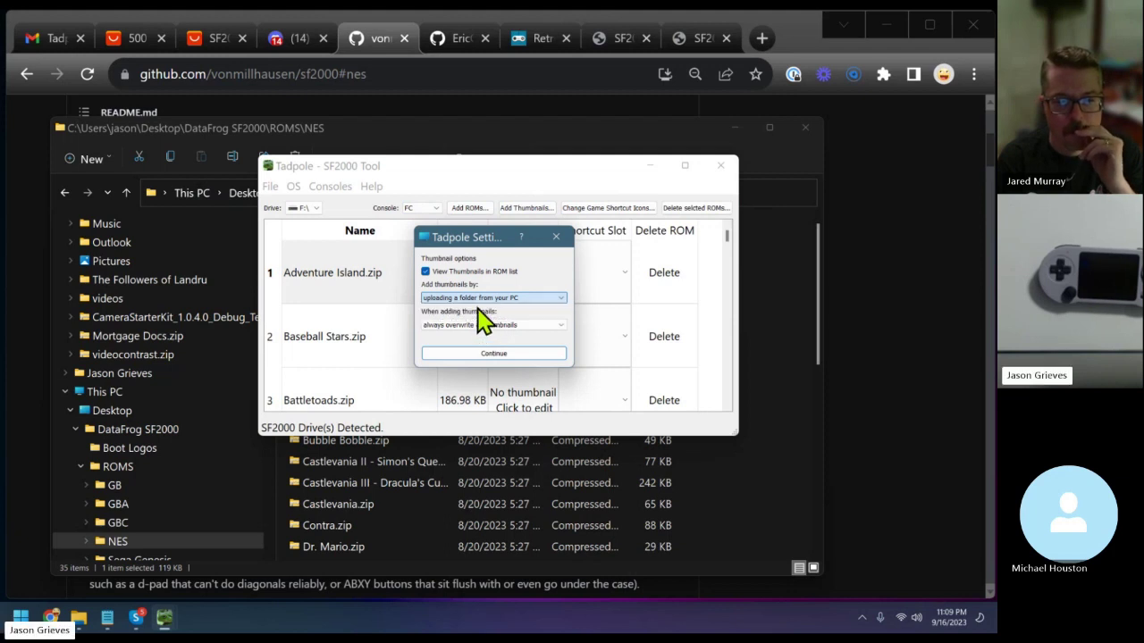
left_click(550, 325)
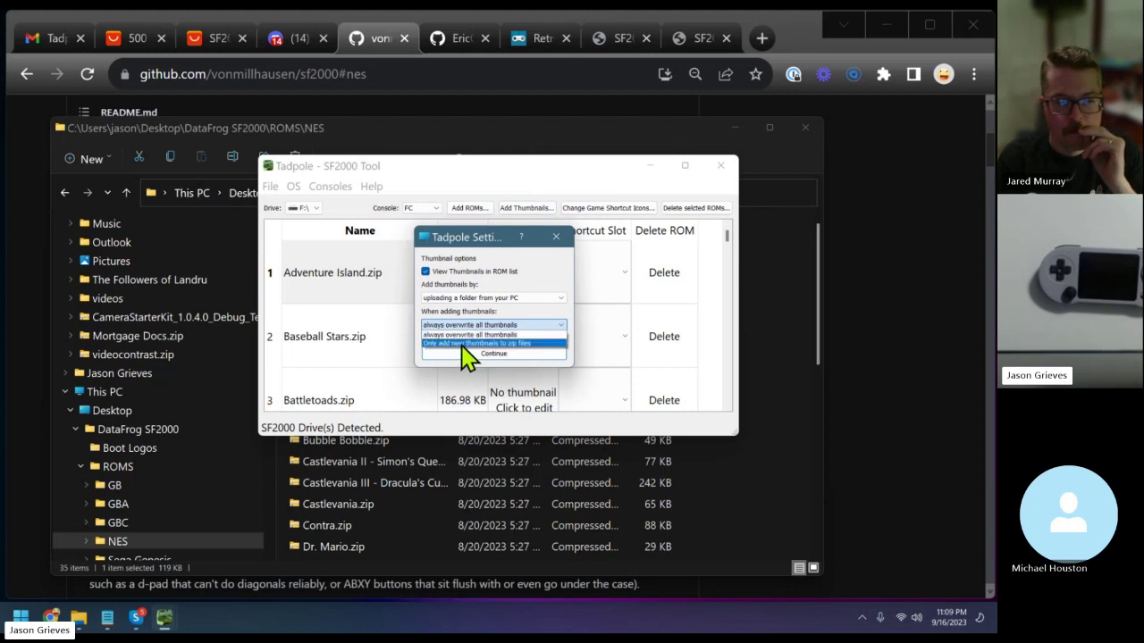
left_click(487, 334)
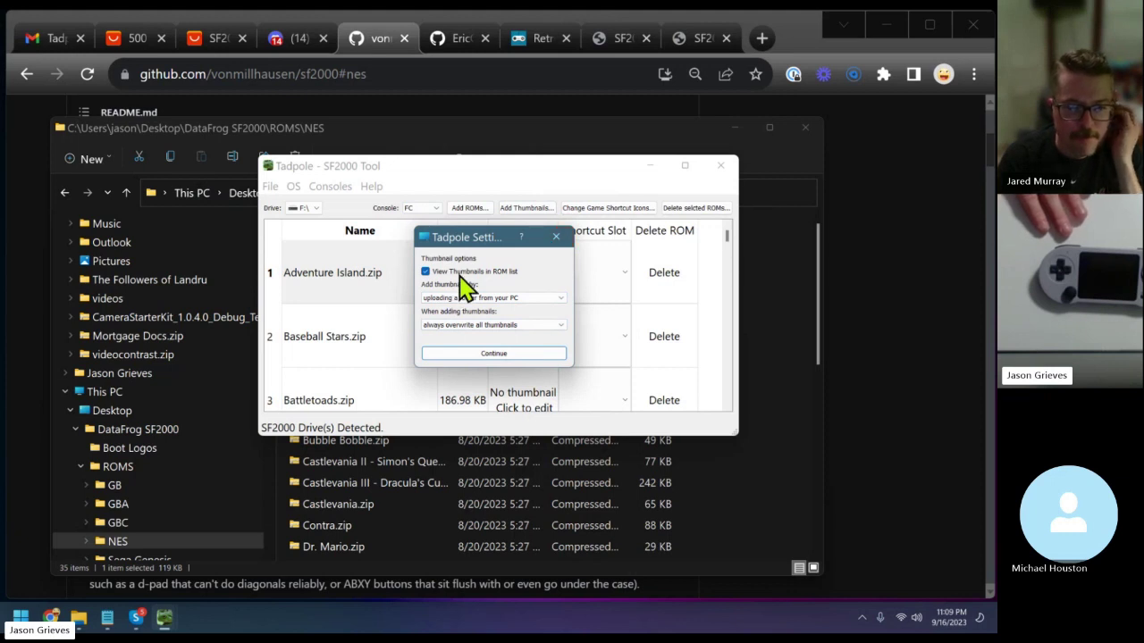
left_click(459, 356)
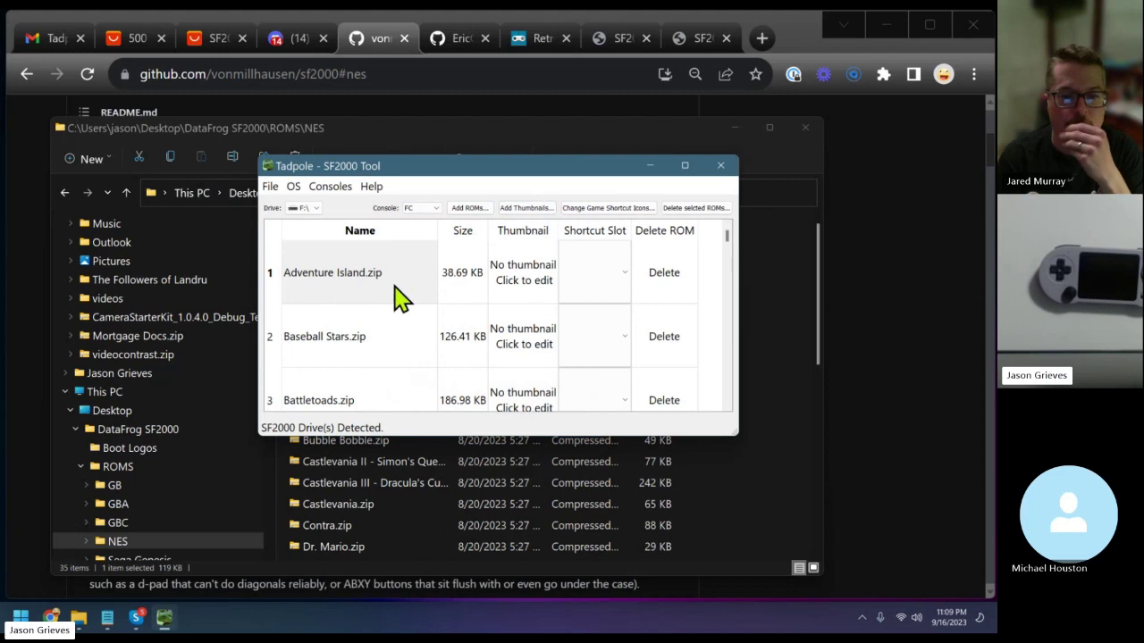
Delete Adventure Island.zip from the FC console and rebuild the ROM list
scroll(398, 304, "down", 3)
scroll(402, 317, "down", 3)
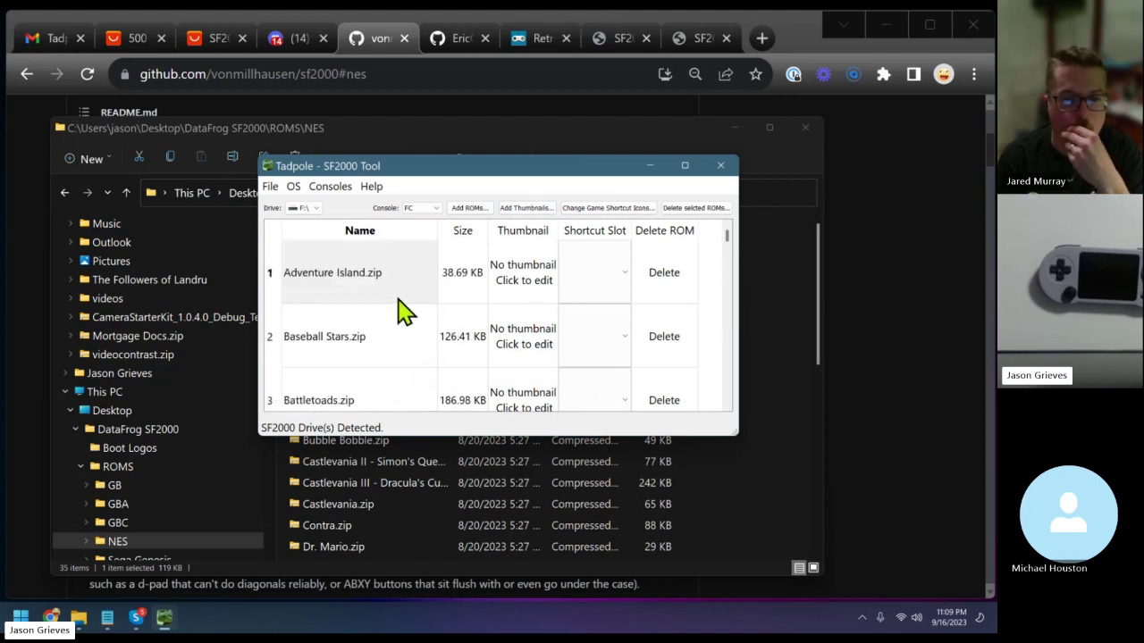
left_click(662, 284)
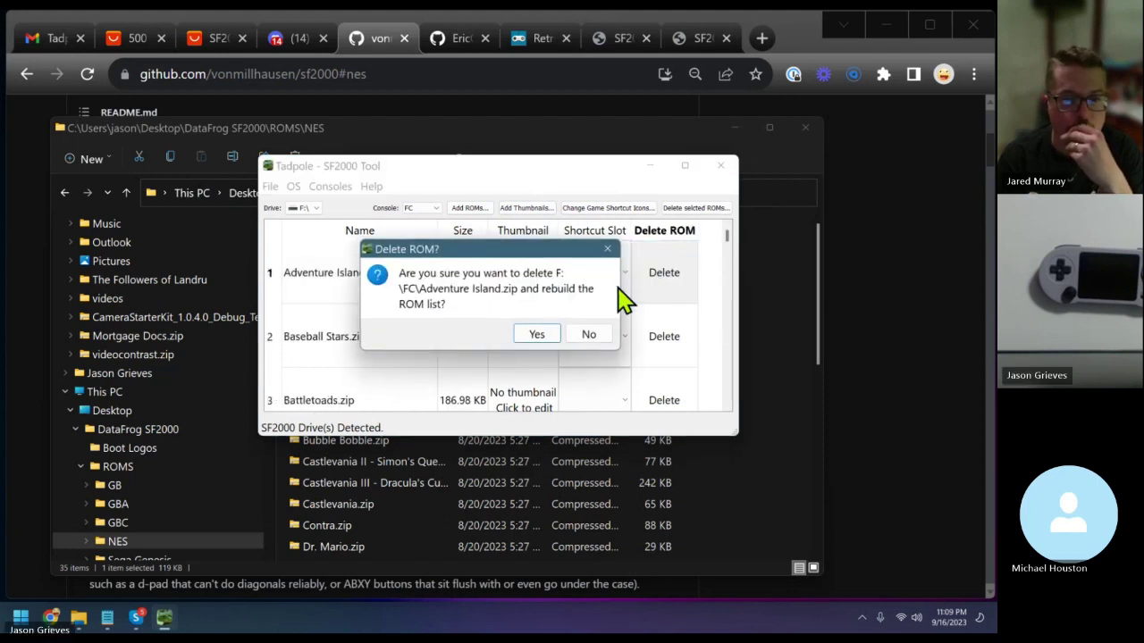
left_click(542, 336)
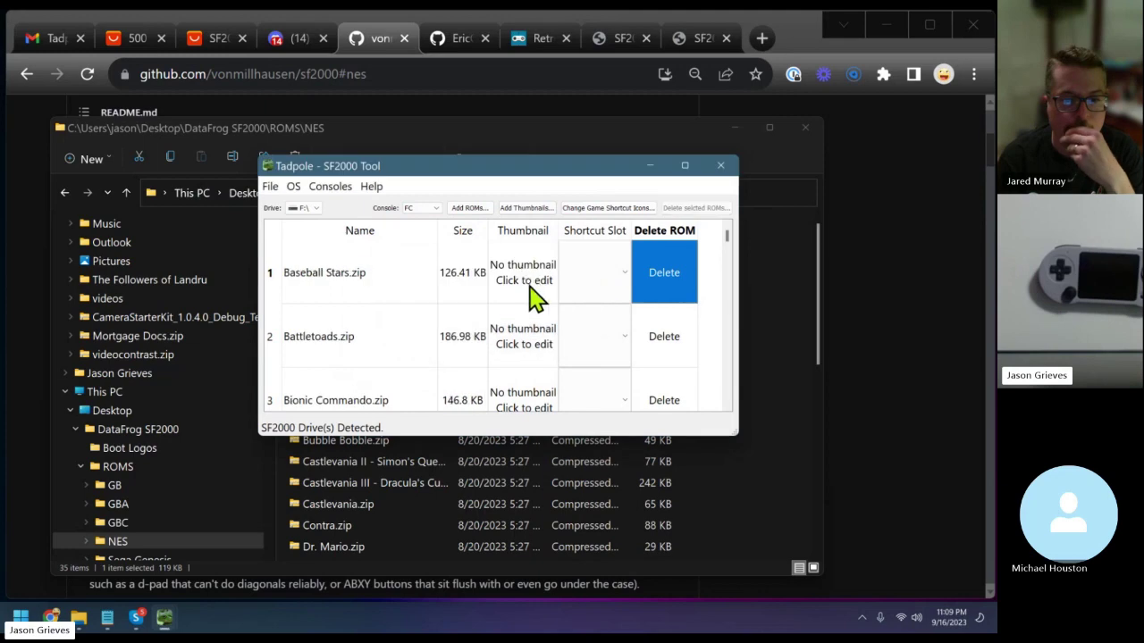
Add Adventure Island.zip from the ROMS\NES folder to the FC console, accept adding thumbnails, and cancel the folder selection
left_click(469, 207)
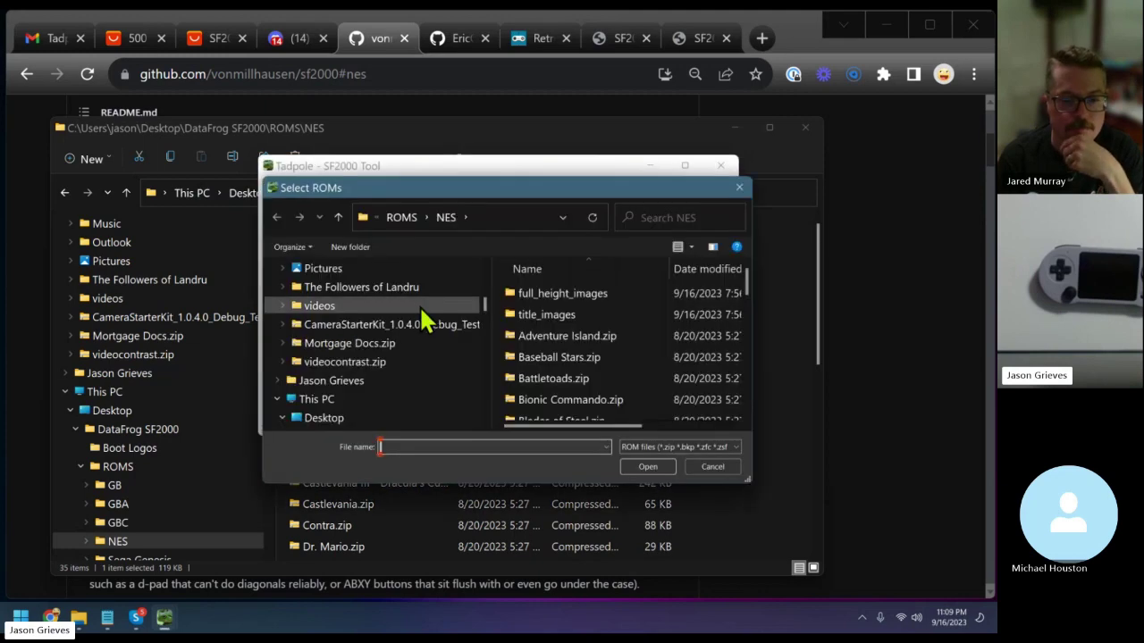
double_click(583, 336)
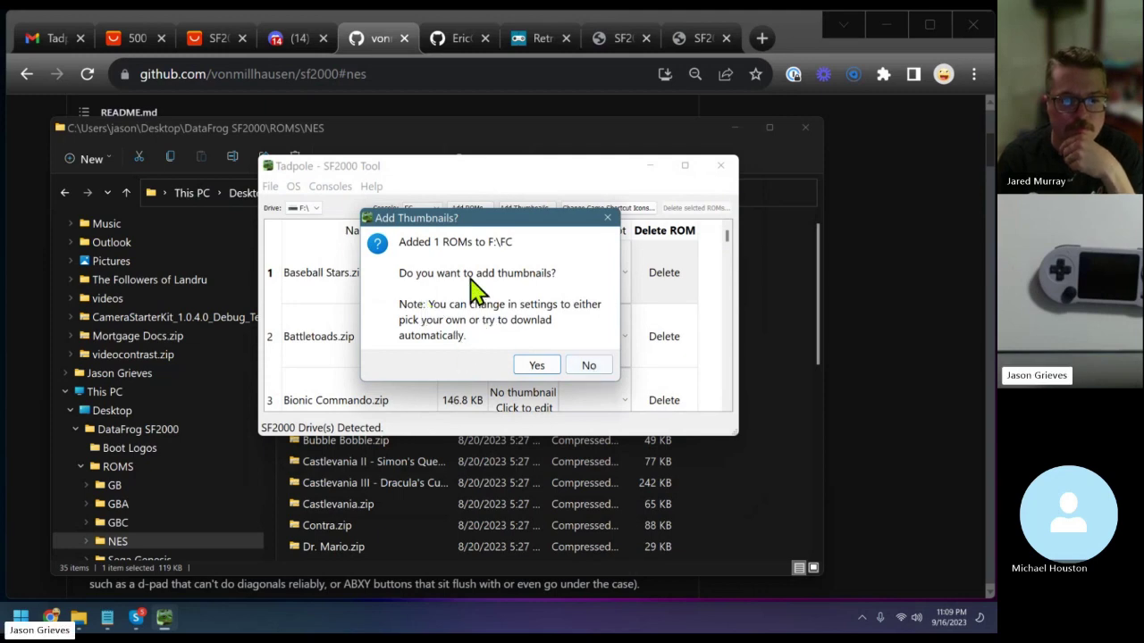
left_click(529, 367)
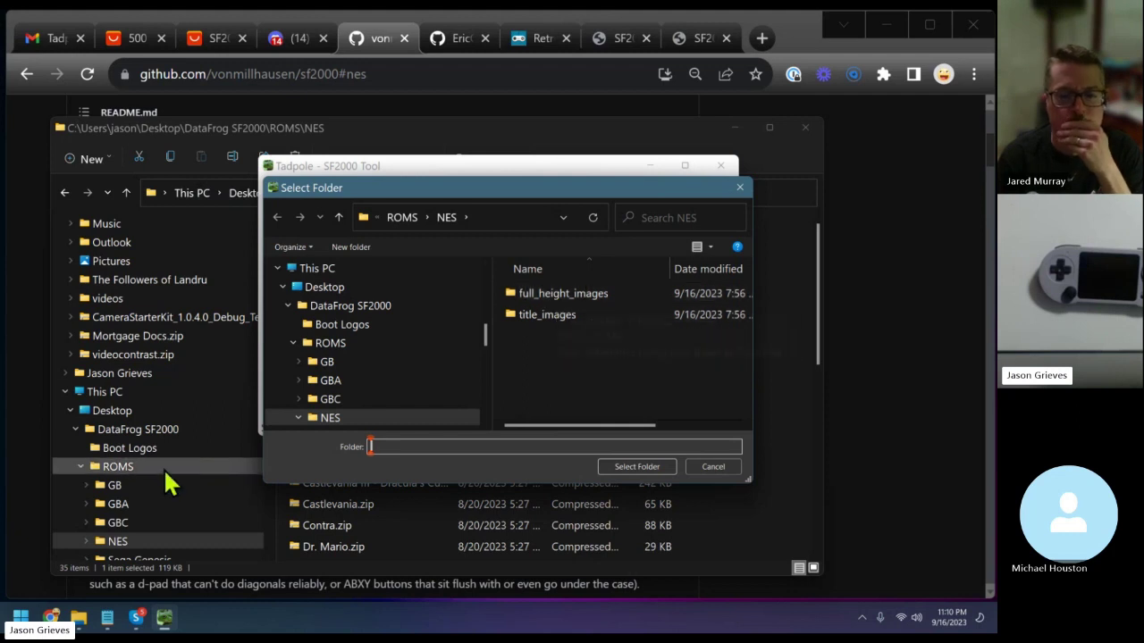
left_click(708, 466)
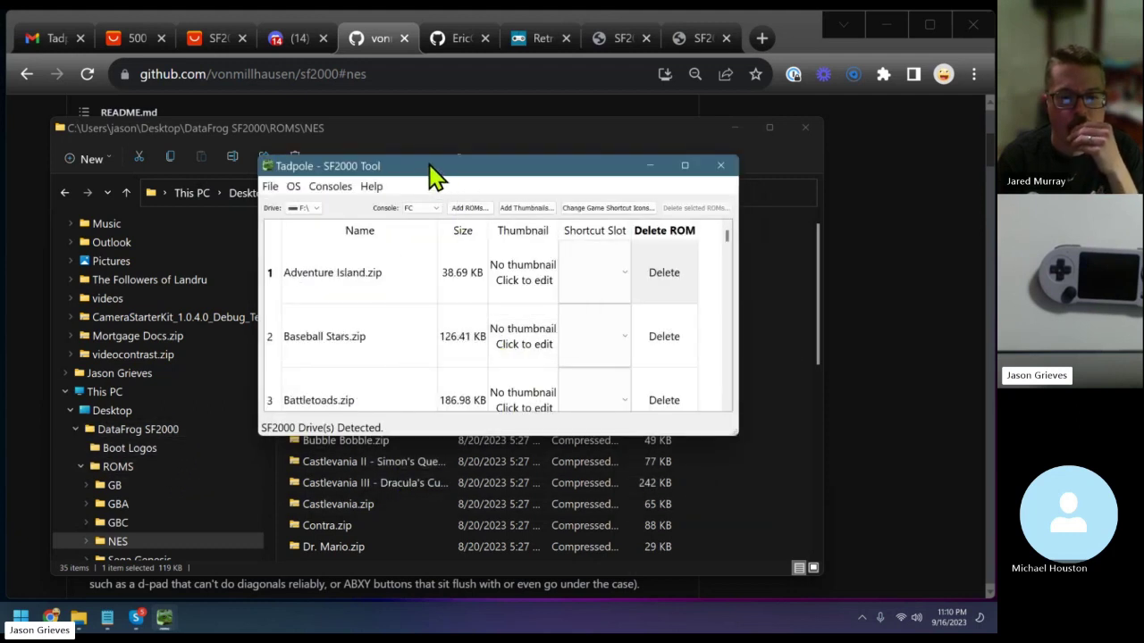
Launch SkraperUI from the Skraper folder inside the desktop's DataFrog SF2000 folder
key("super+d")
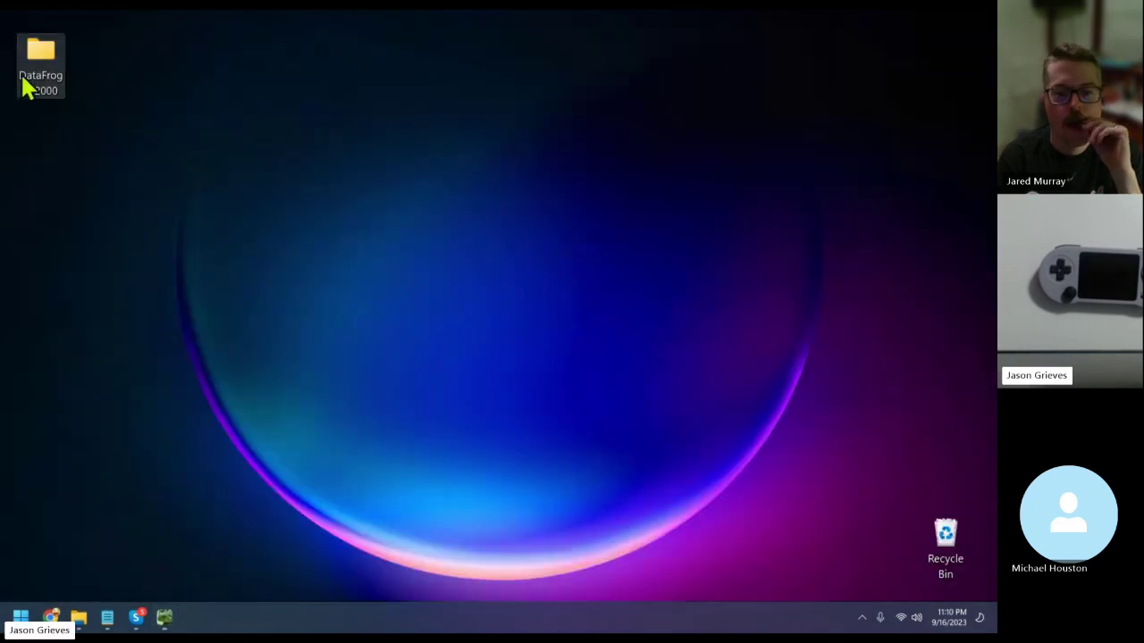
double_click(40, 58)
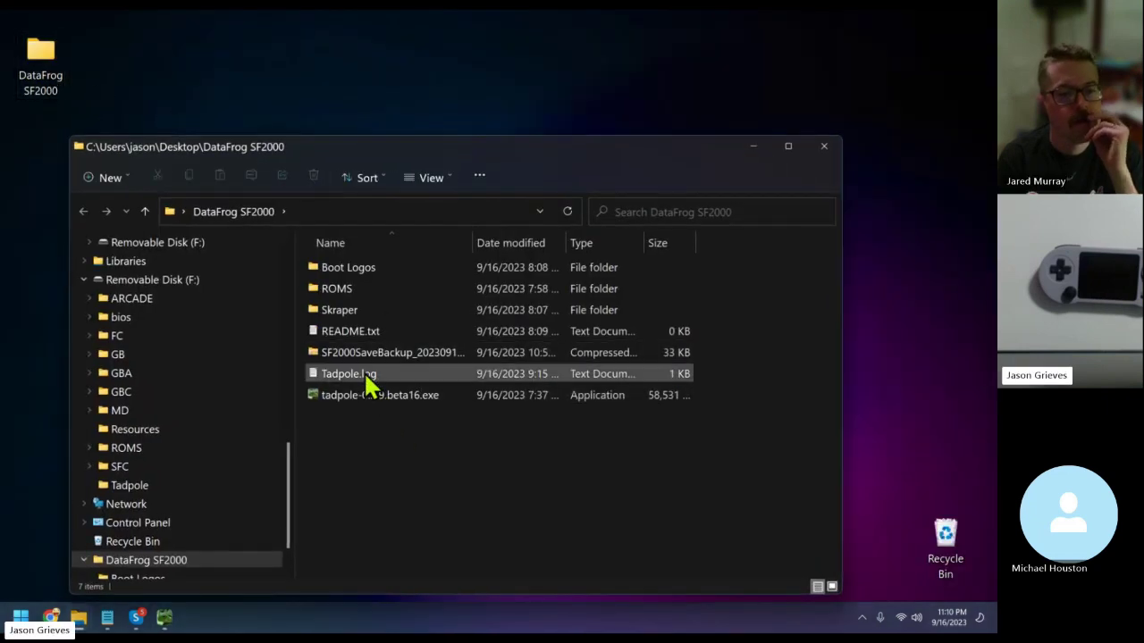
left_click(354, 317)
double_click(355, 319)
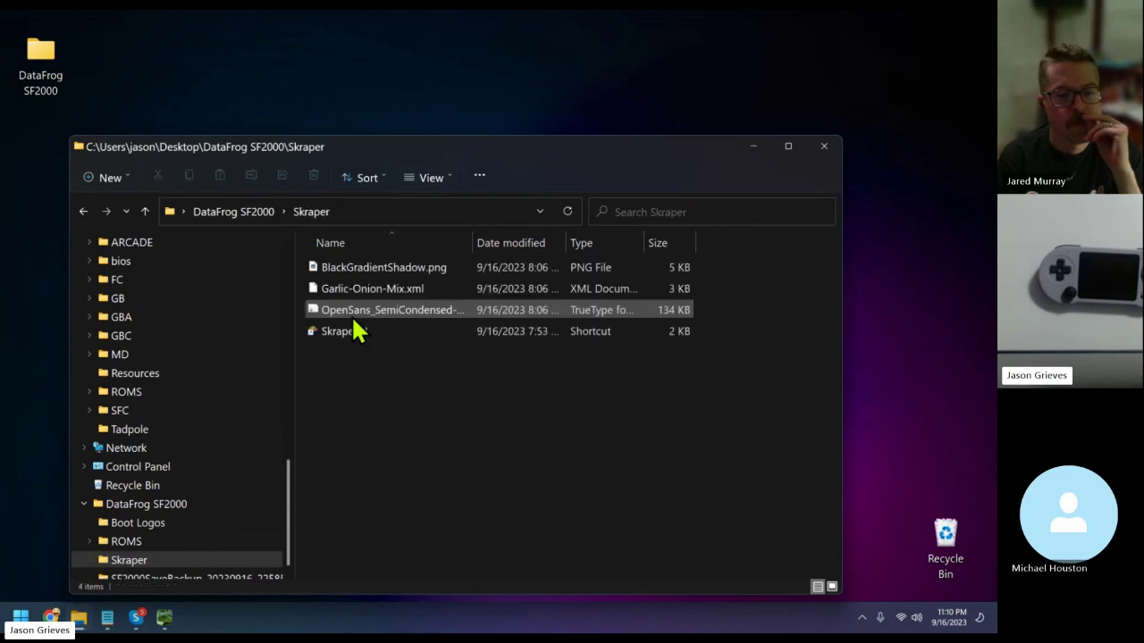
left_click(354, 339)
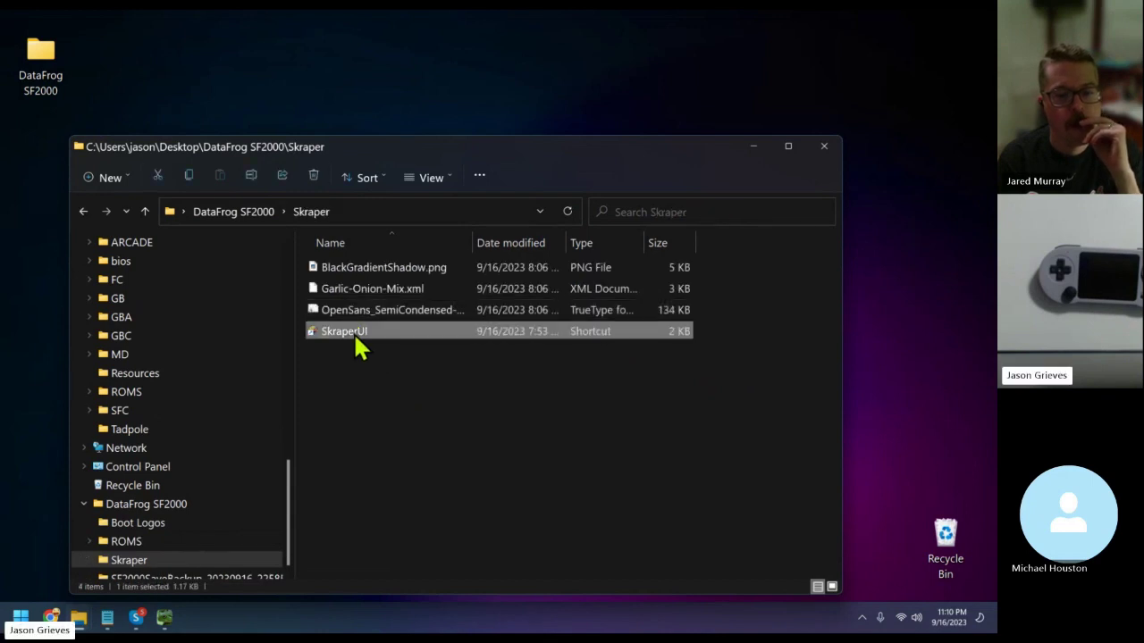
double_click(355, 338)
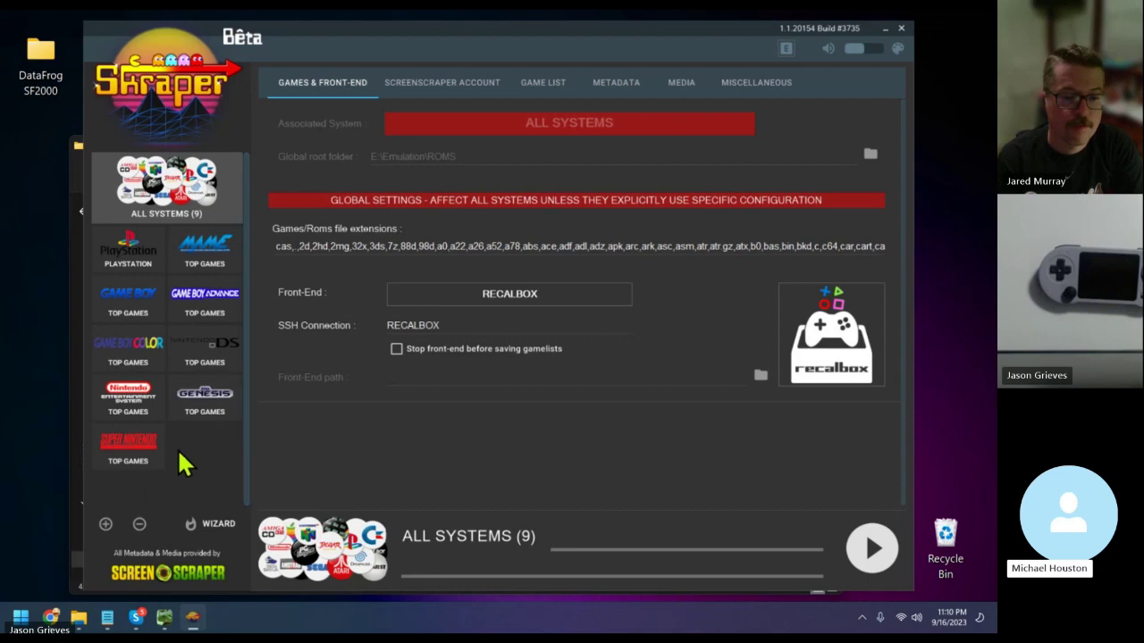
Switch to Chrome and try to open skraper.fr in a new tab
left_click(52, 617)
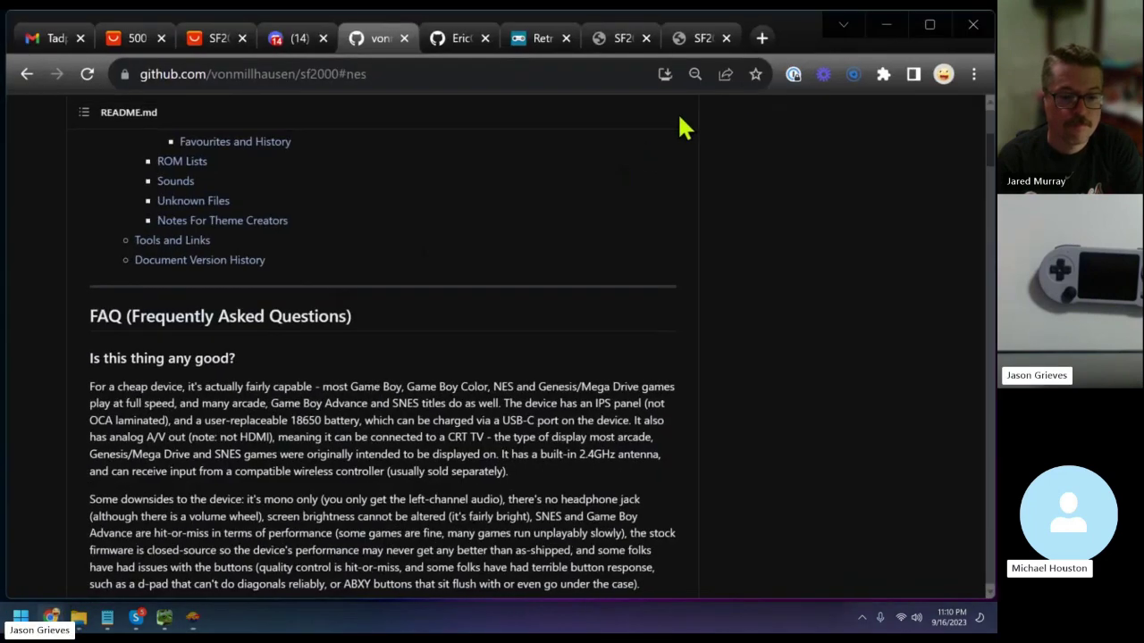
left_click(769, 42)
type("skraper")
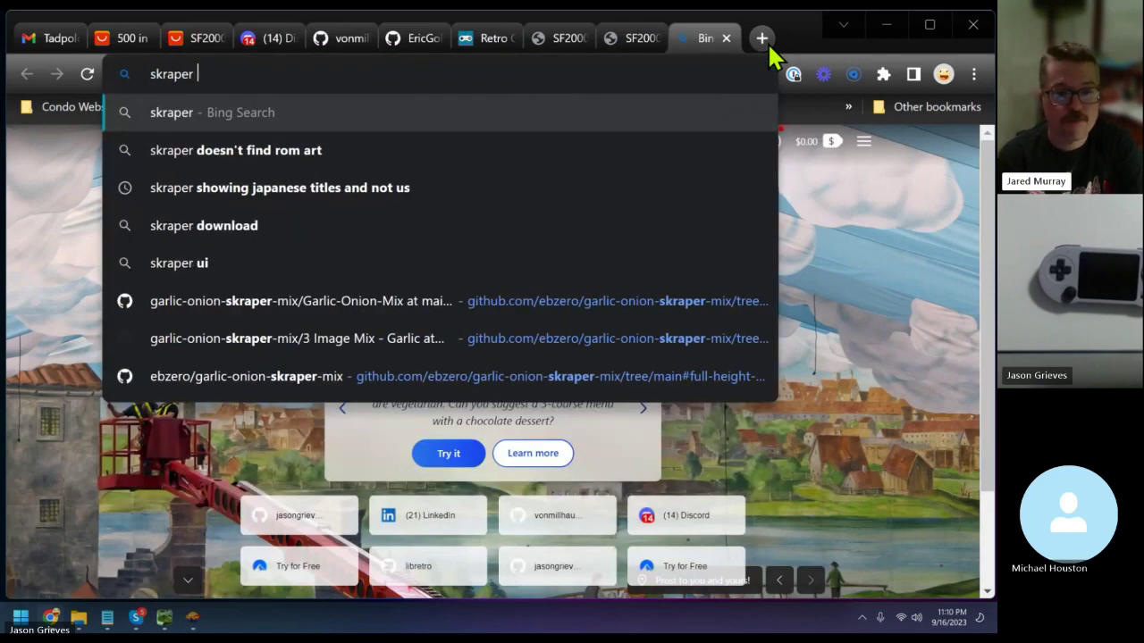
type(" fren")
key("BackSpace")
key("BackSpace")
key("BackSpace")
key("BackSpace")
key("BackSpace")
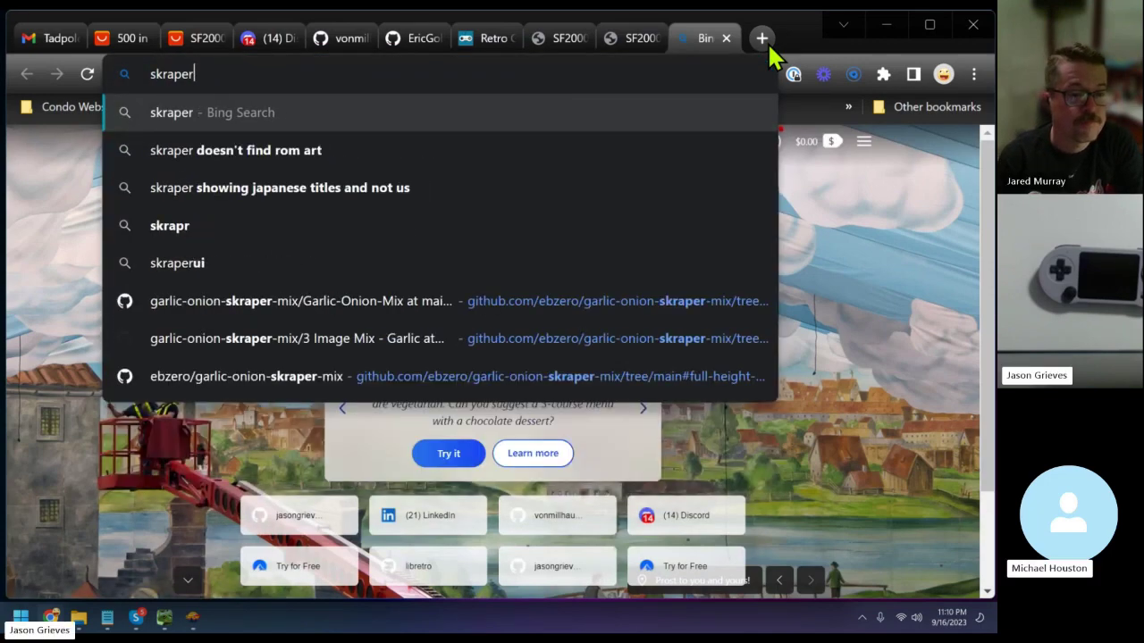
type(".fr")
key("Return")
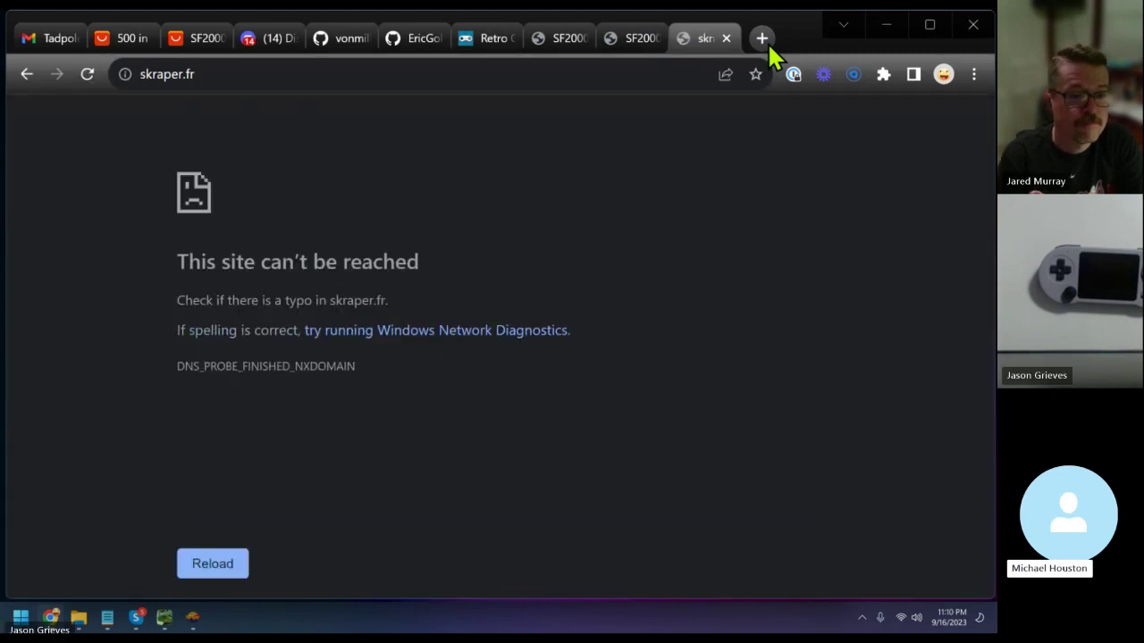
Search the web for skraper and open the skraper.net site
left_click(374, 79)
type("skraper")
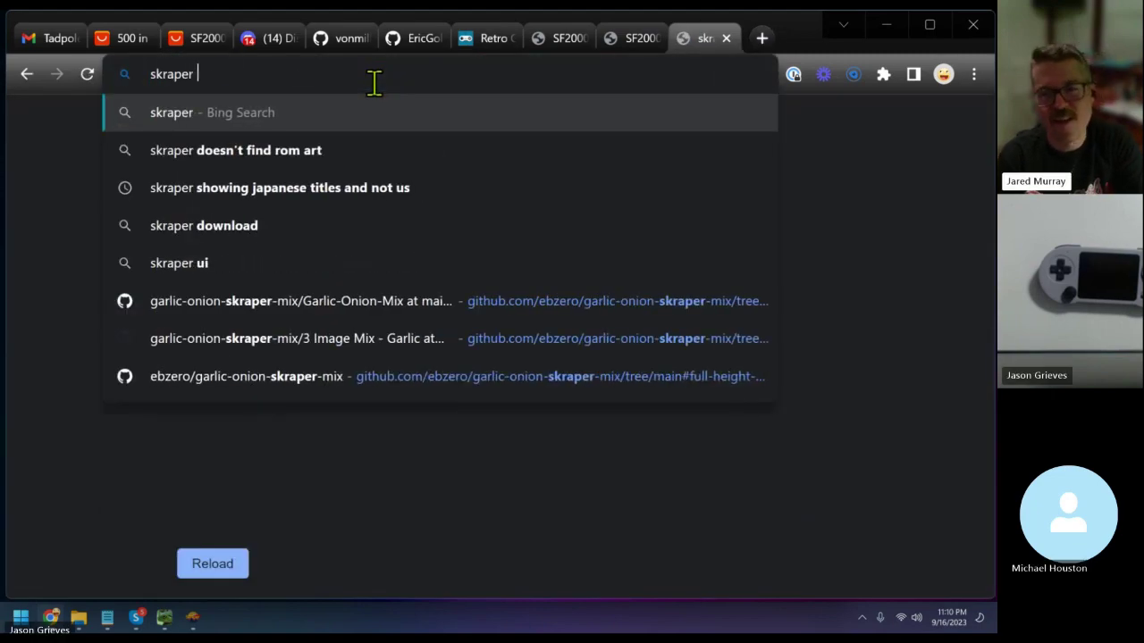
key("Return")
left_click(313, 278)
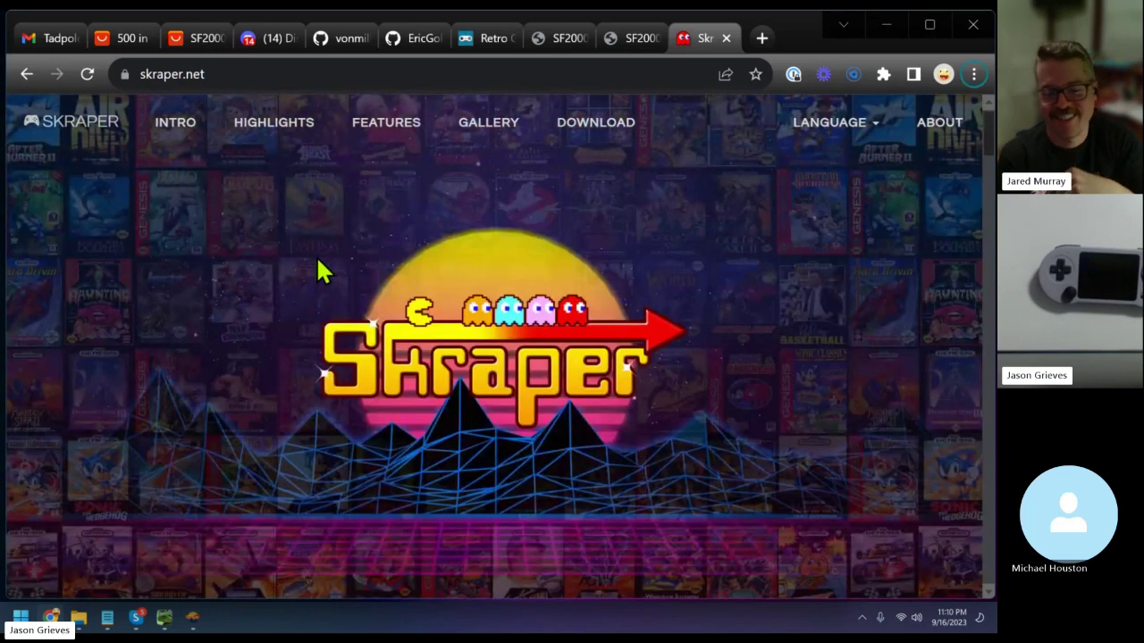
Switch to Skraper and show its ScreenScraper account settings
key("super+Tab")
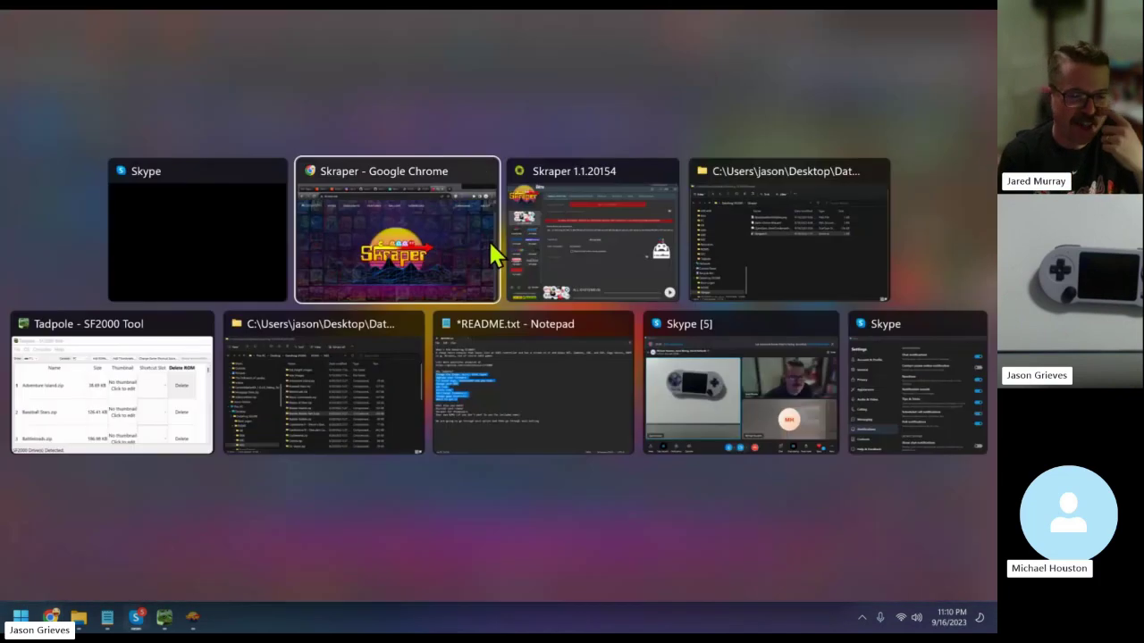
left_click(630, 242)
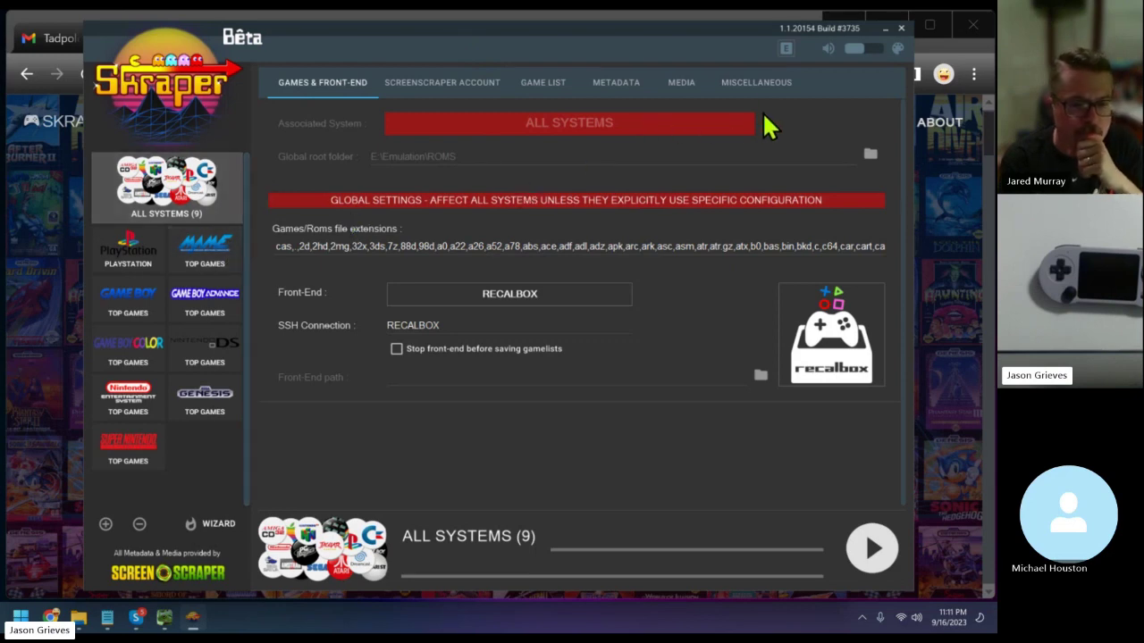
left_click_drag(488, 33, 441, 27)
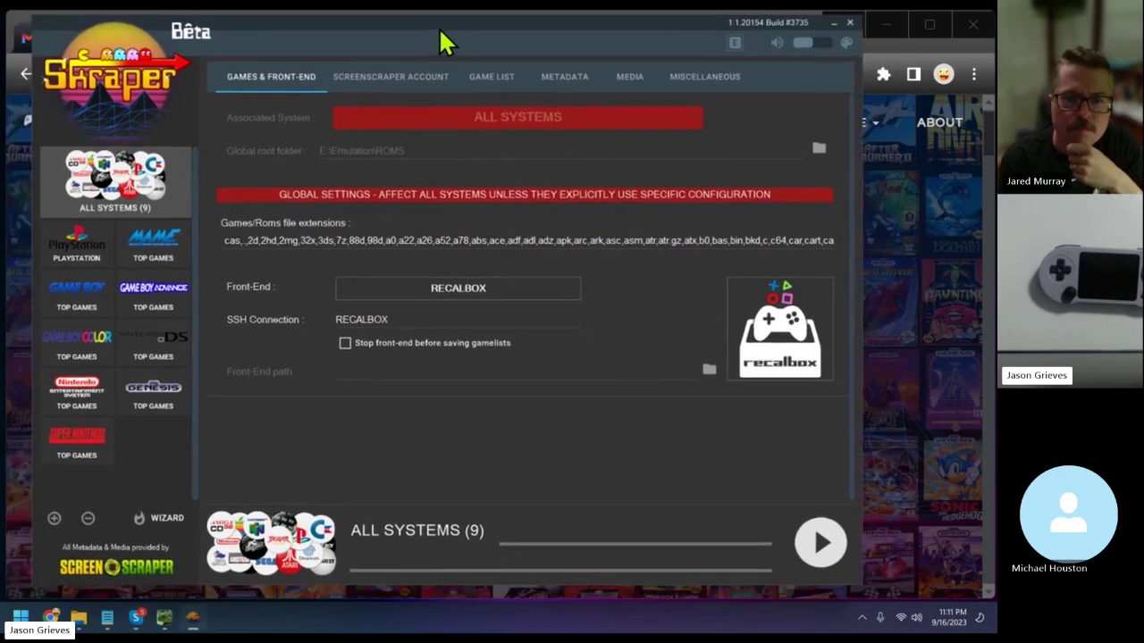
left_click(380, 78)
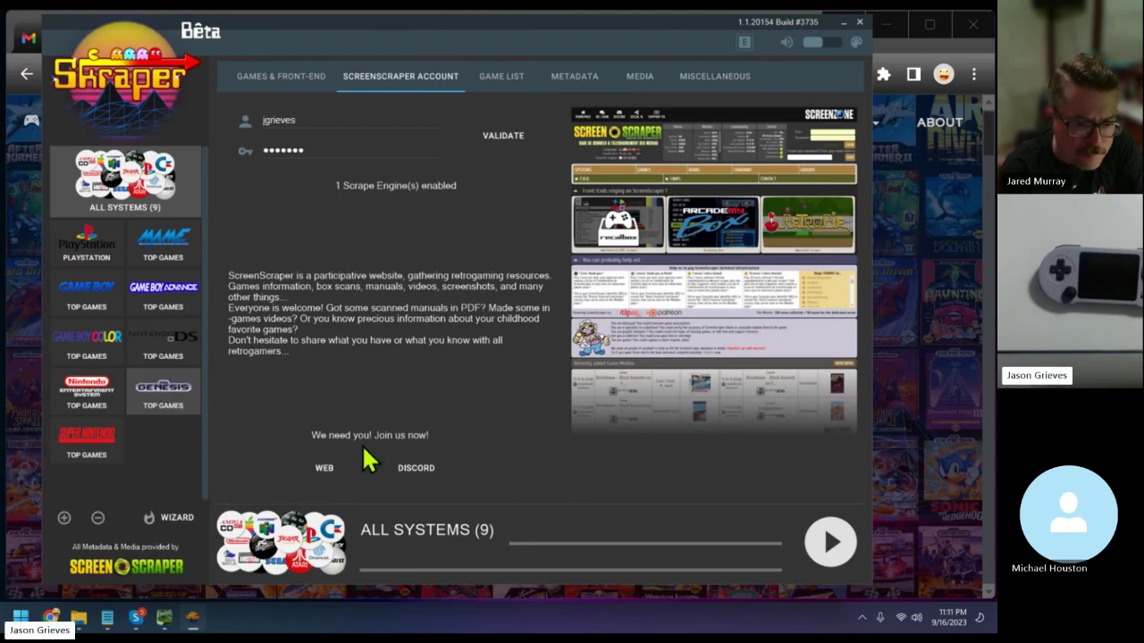
Switch to File Explorer and open the ROMS folder inside DataFrog SF2000 to view the console folders
key("super+Tab")
left_click(721, 245)
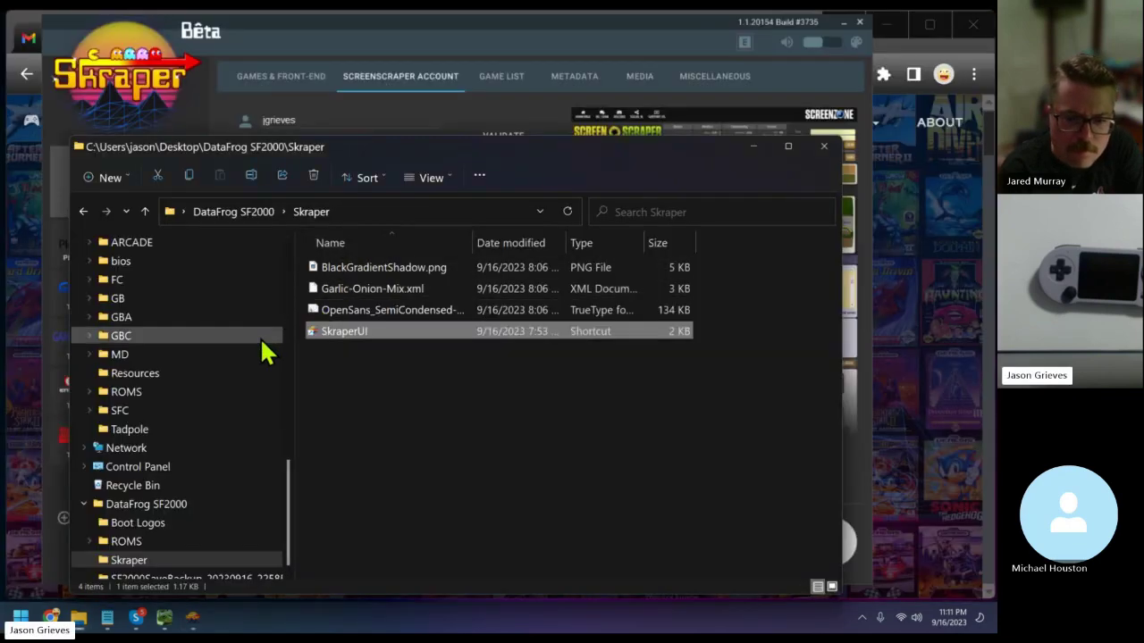
scroll(223, 375, "up", 3)
scroll(219, 359, "up", 10)
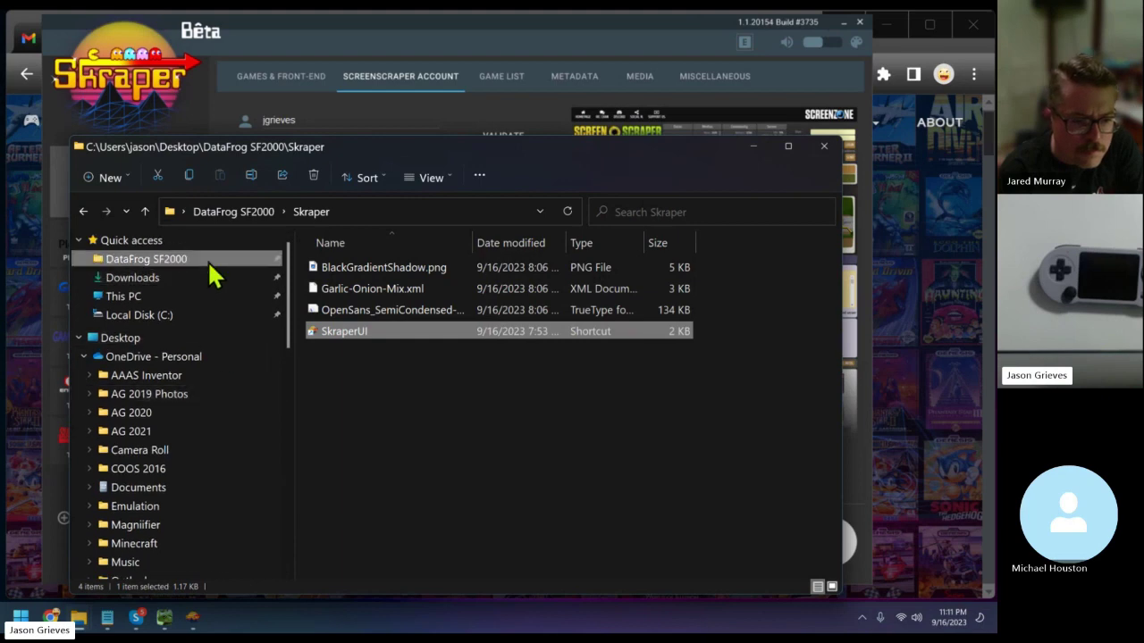
left_click(213, 261)
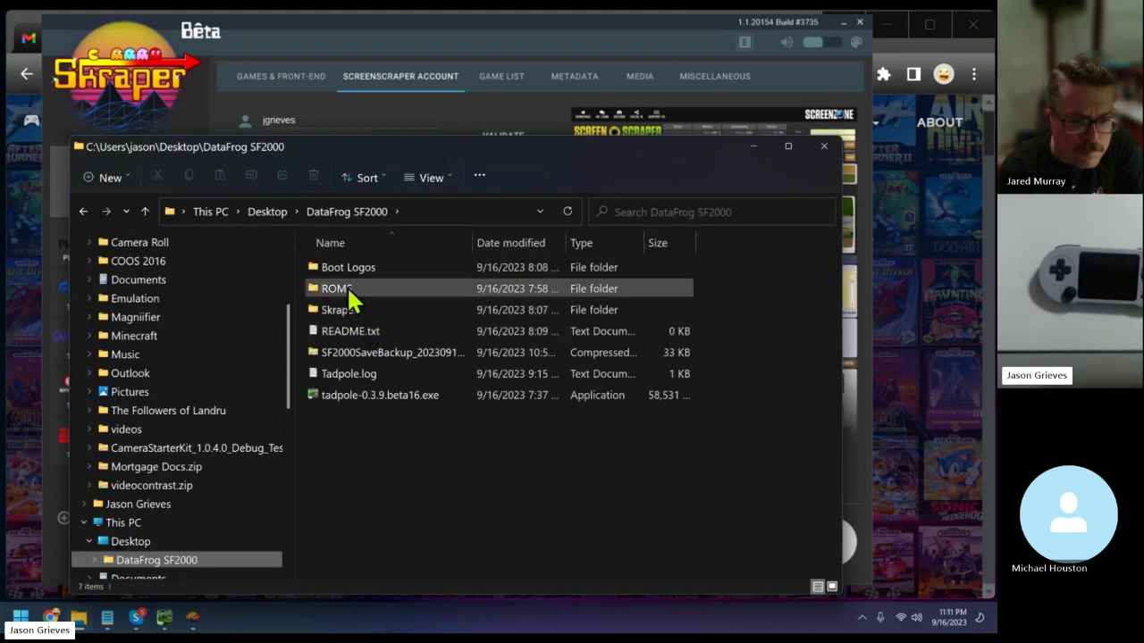
left_click(347, 286)
double_click(347, 286)
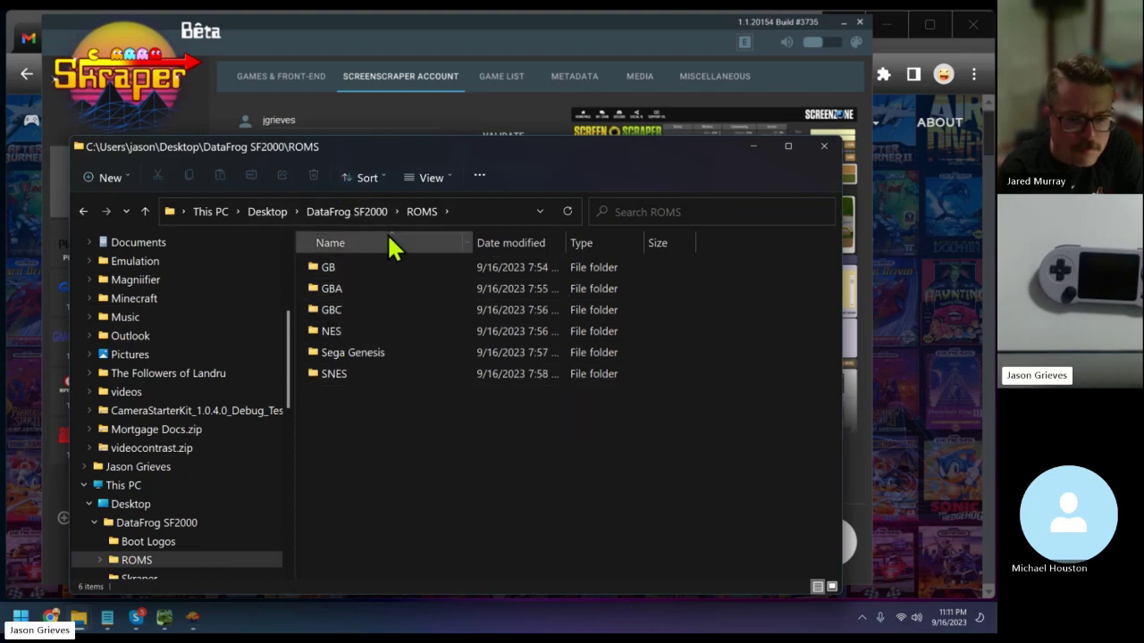
Return to Skraper, view the Game Boy Advance and All Systems entries, and review the global front-end and ScreenScraper account settings
left_click(423, 38)
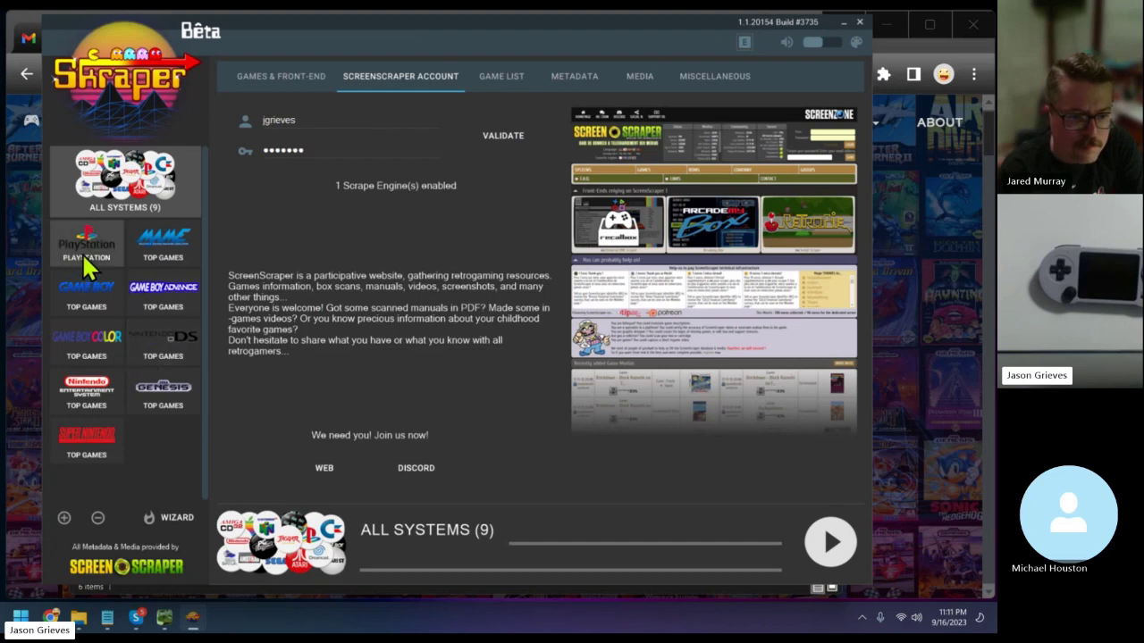
left_click(168, 299)
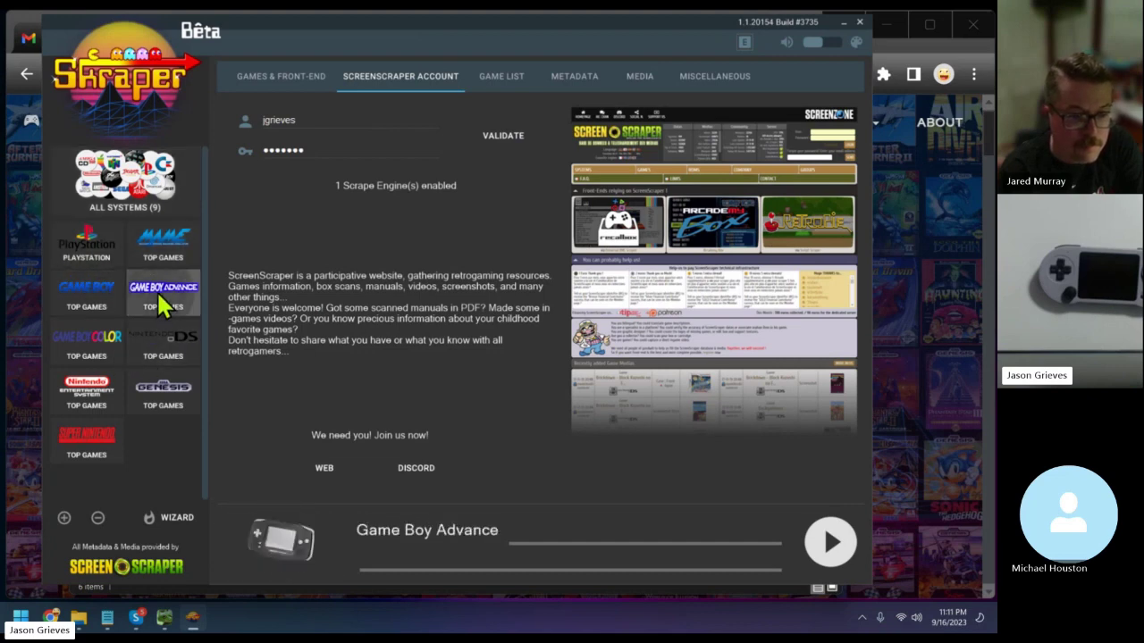
left_click(147, 207)
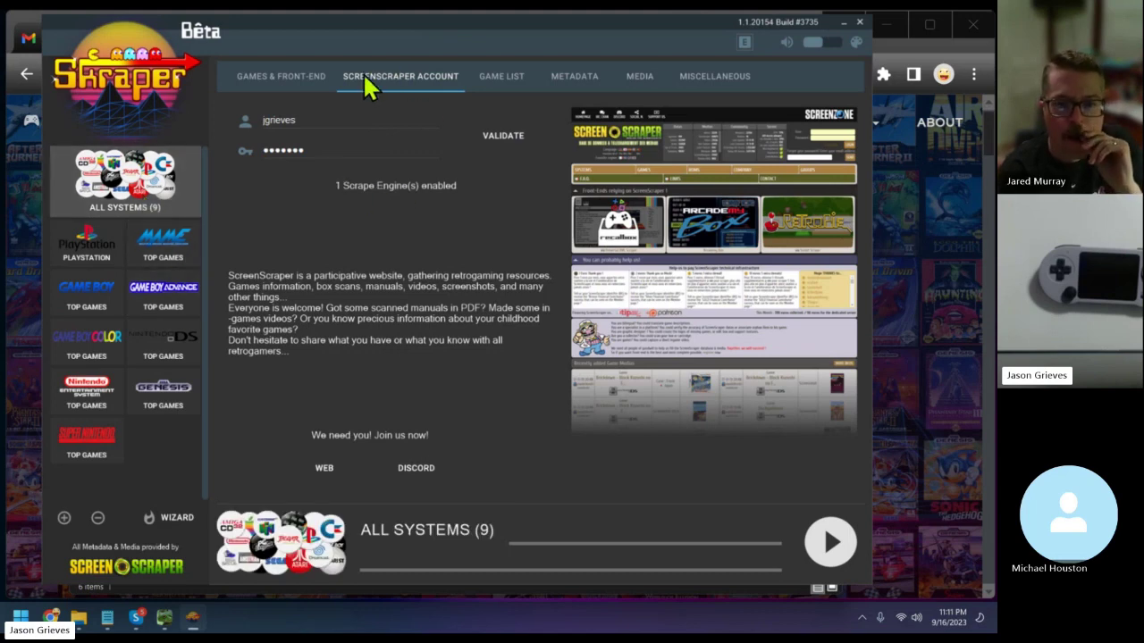
left_click(295, 78)
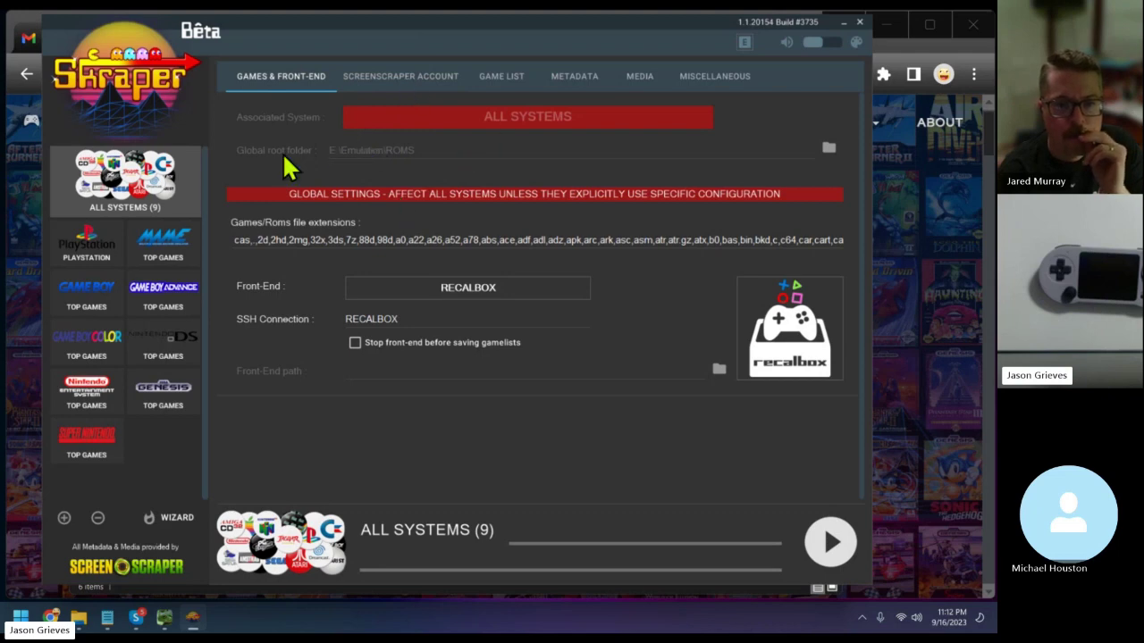
left_click(413, 78)
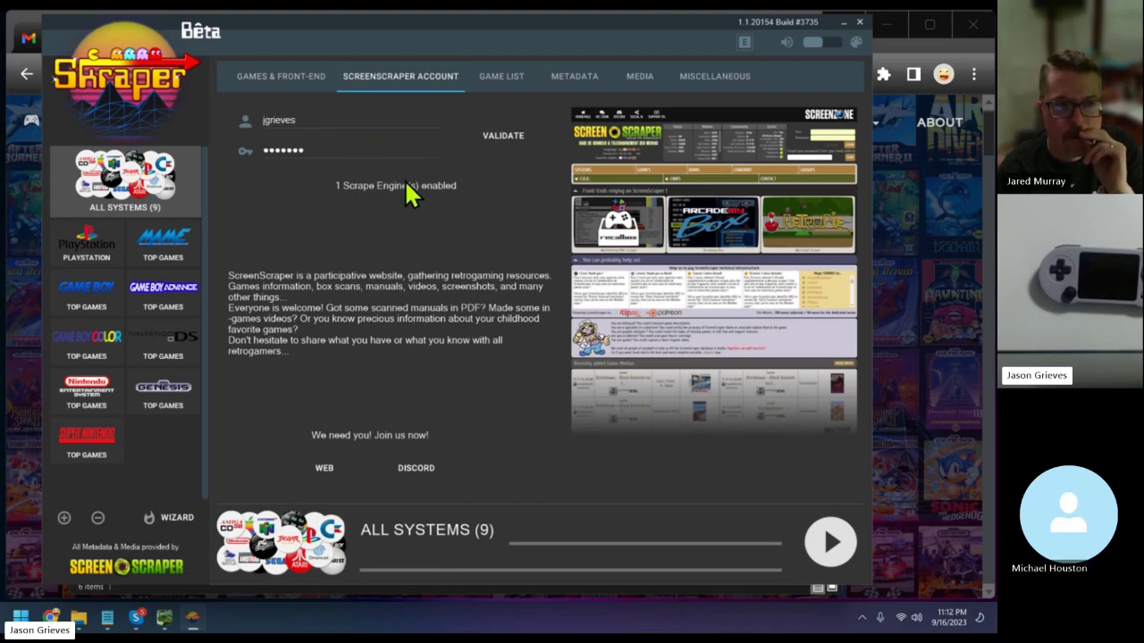
Review the global game list and metadata settings for all systems
left_click(501, 80)
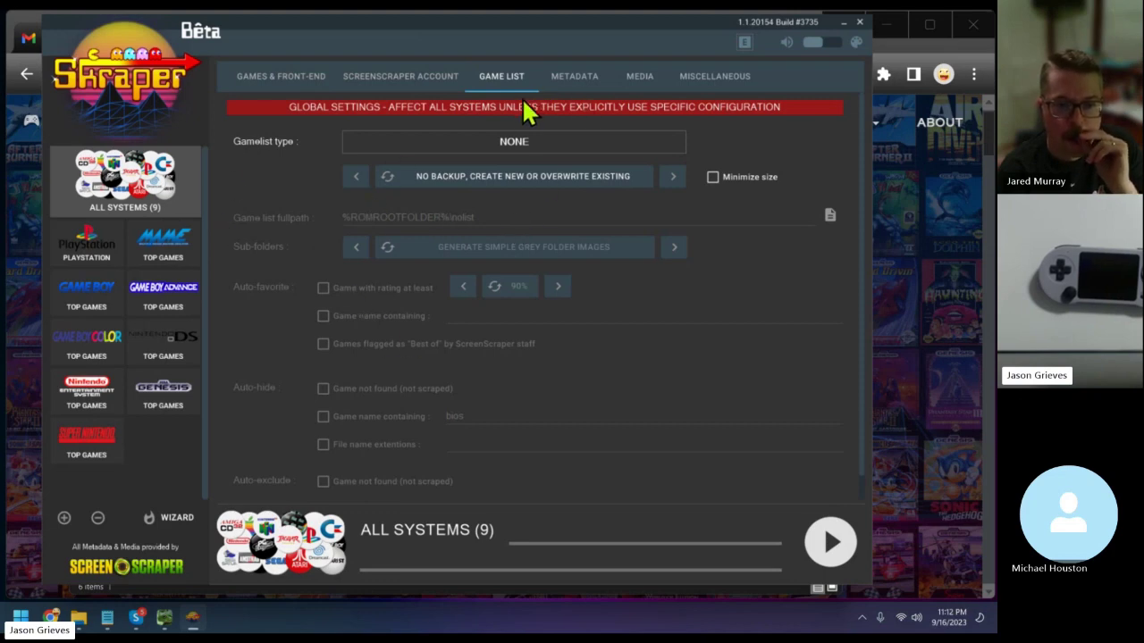
left_click(572, 81)
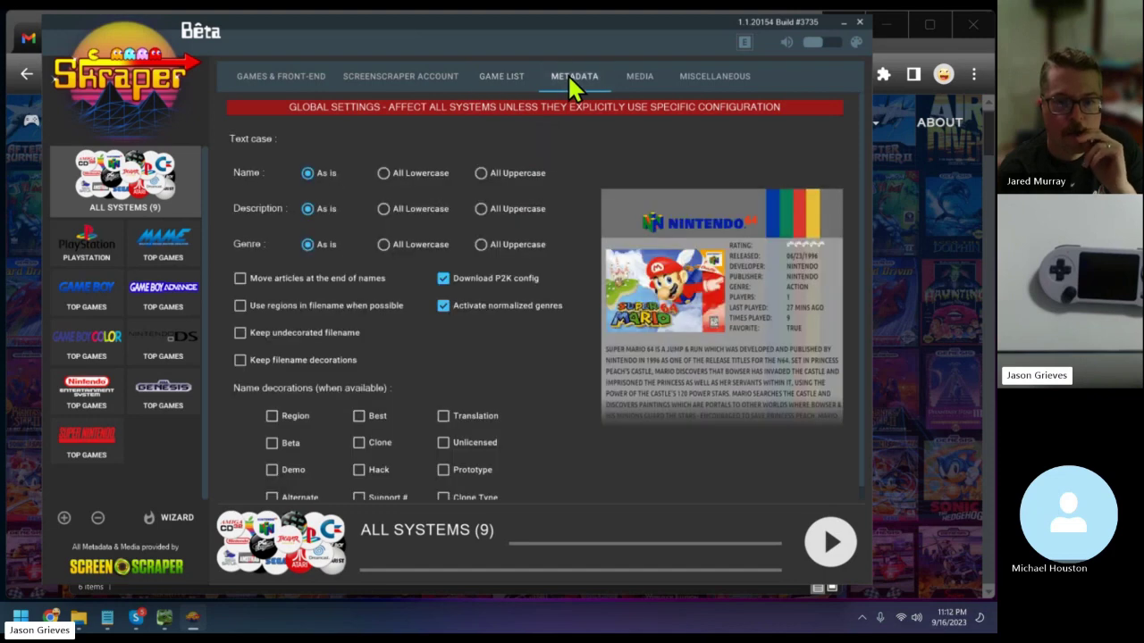
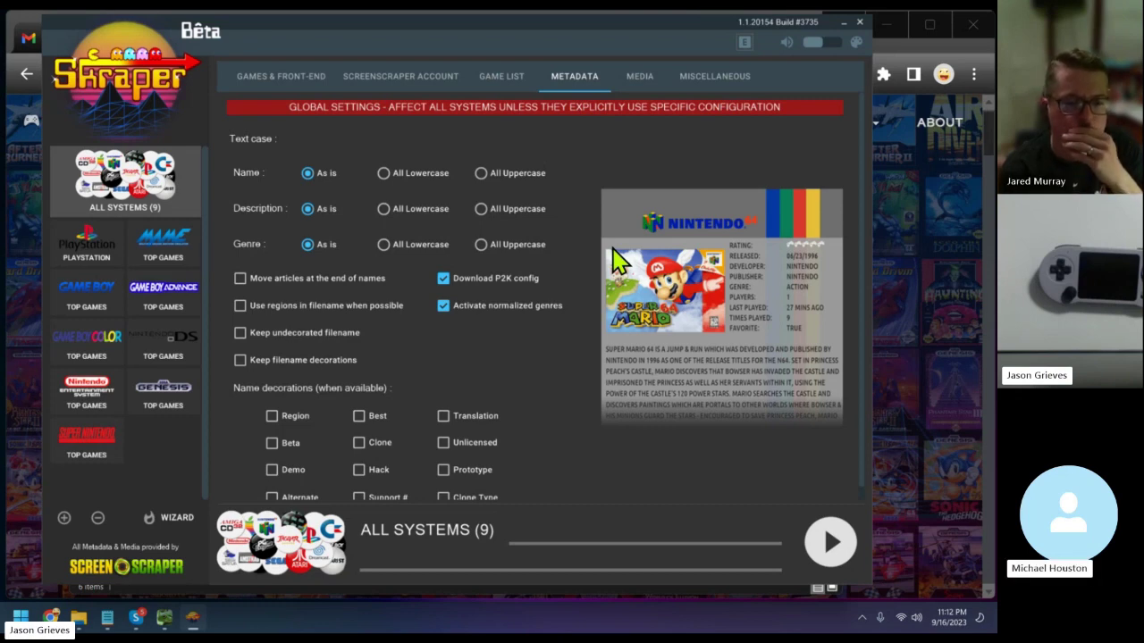
scroll(449, 337, "down", 1)
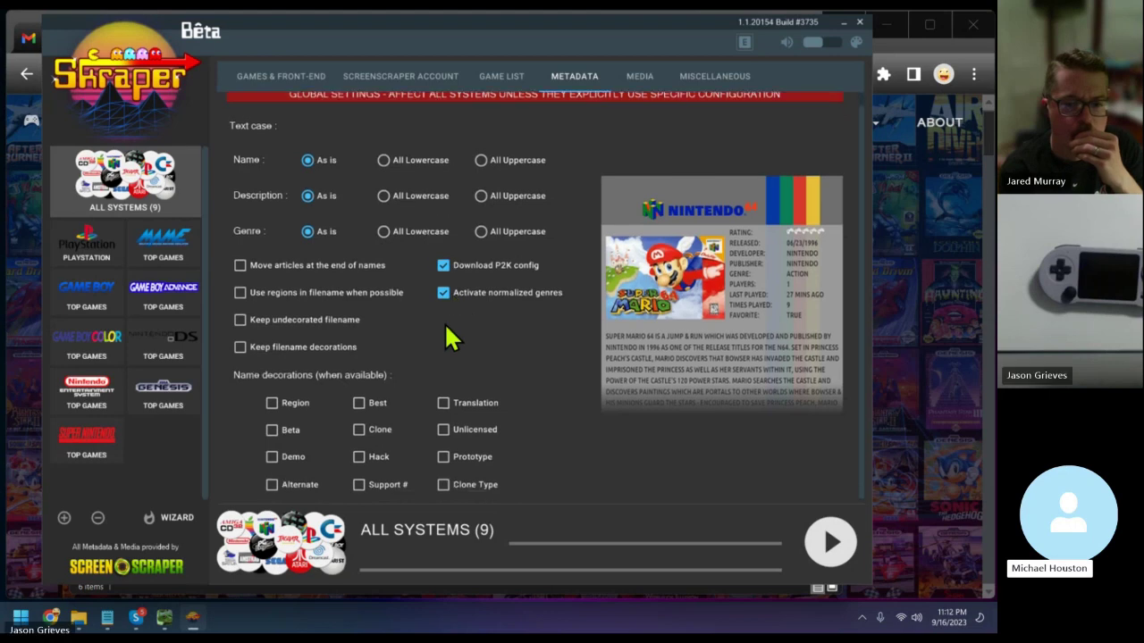
scroll(444, 323, "up", 1)
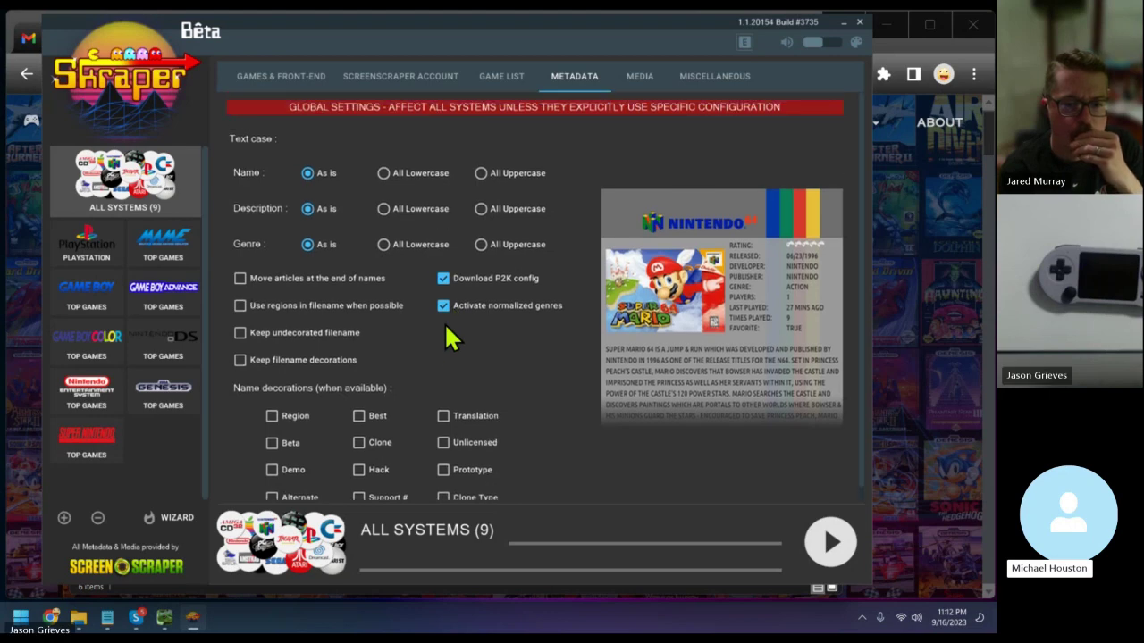
Compare the media settings of the Garlic Onion Mix and Title Screenshot entries for all systems
left_click(640, 78)
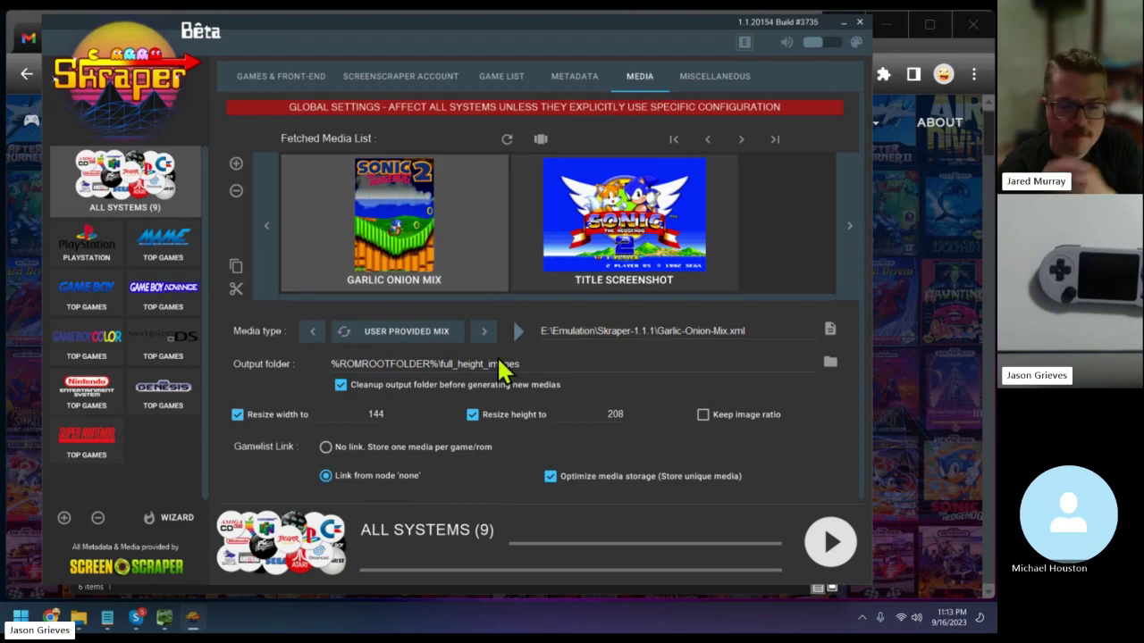
left_click(562, 261)
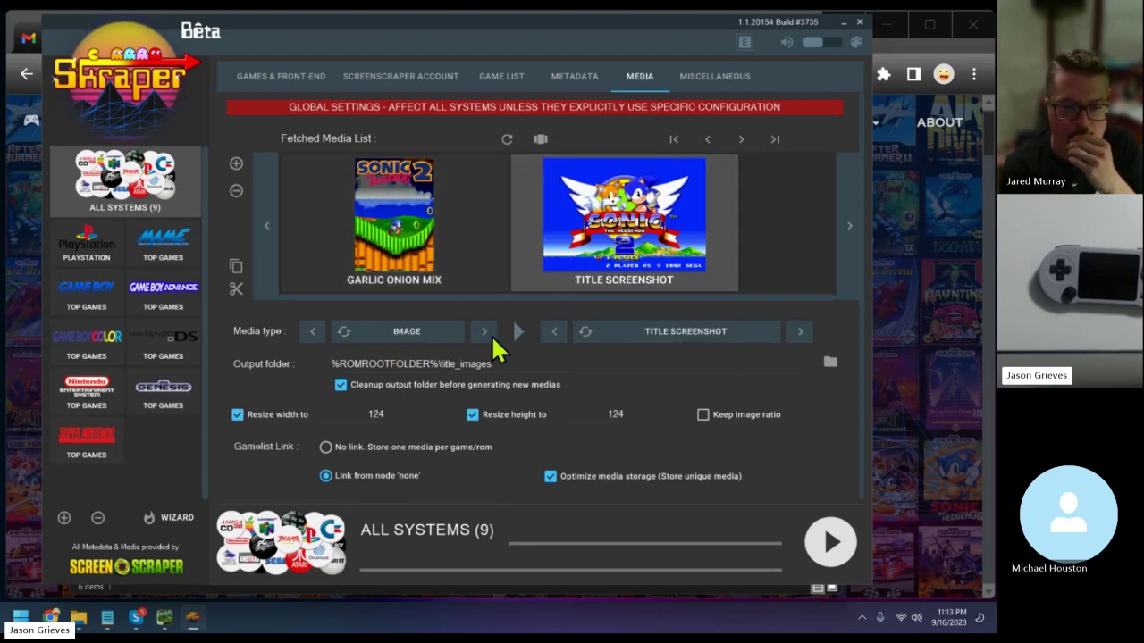
left_click(413, 256)
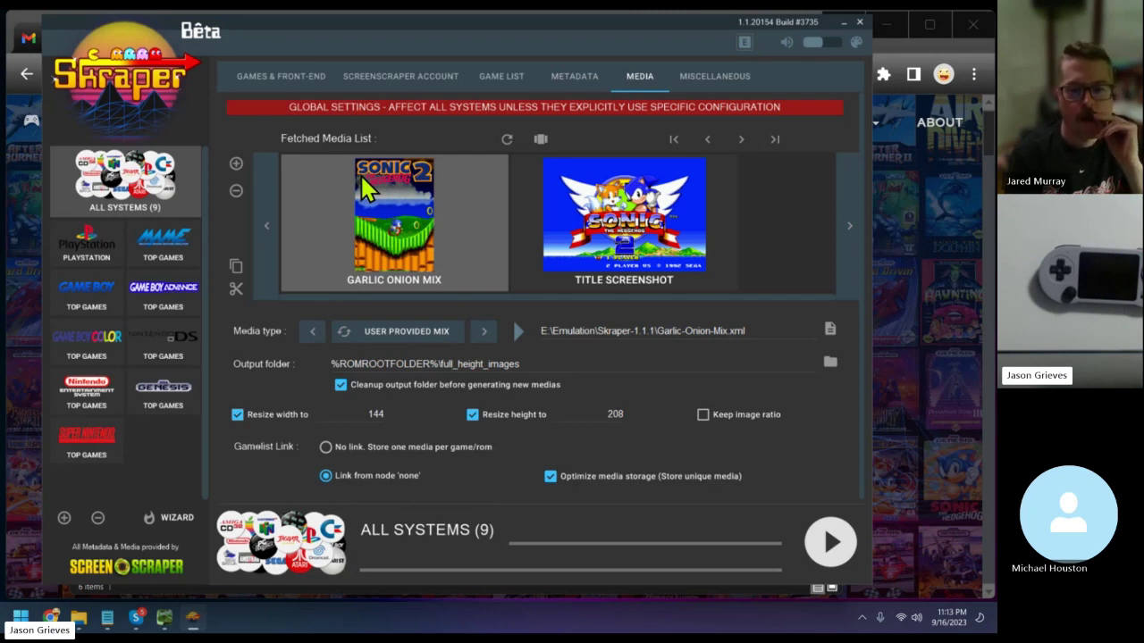
left_click(655, 215)
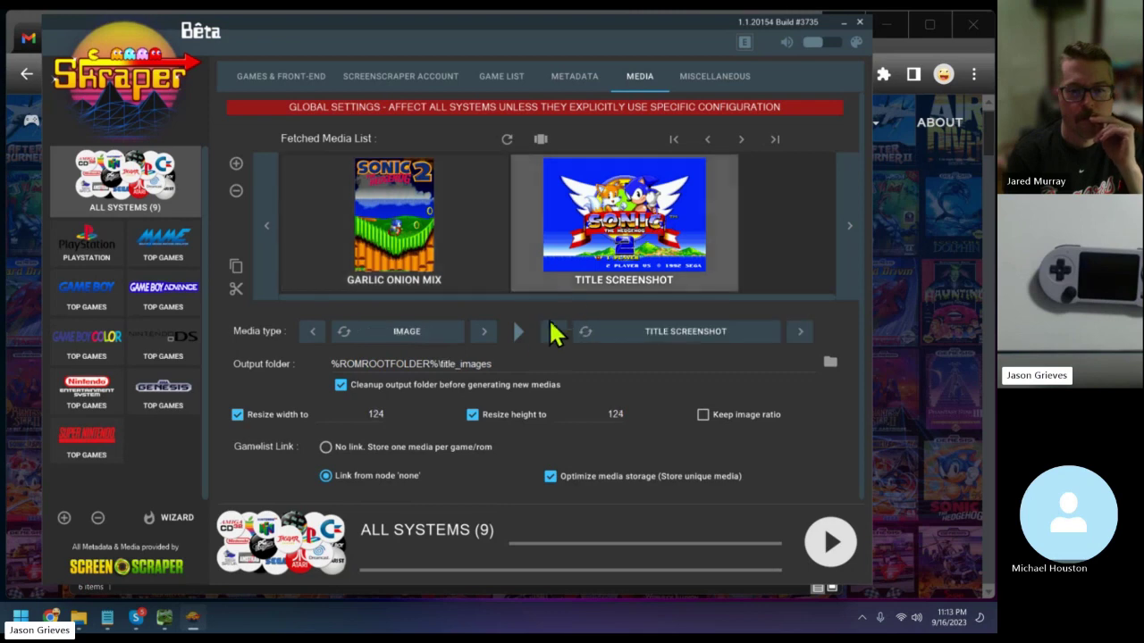
Cycle the Title Screenshot entry's image source through Fan Art, Support and Steam Grid to Arcade Marquee
left_click(806, 336)
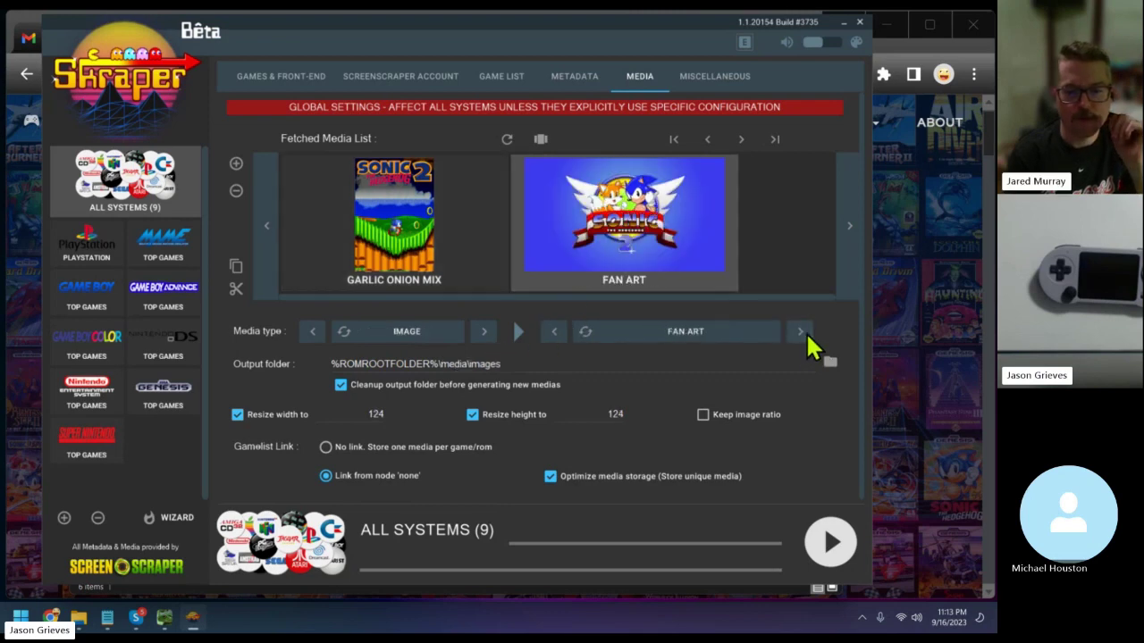
left_click(806, 337)
left_click(806, 337)
left_click(806, 337)
left_click(801, 332)
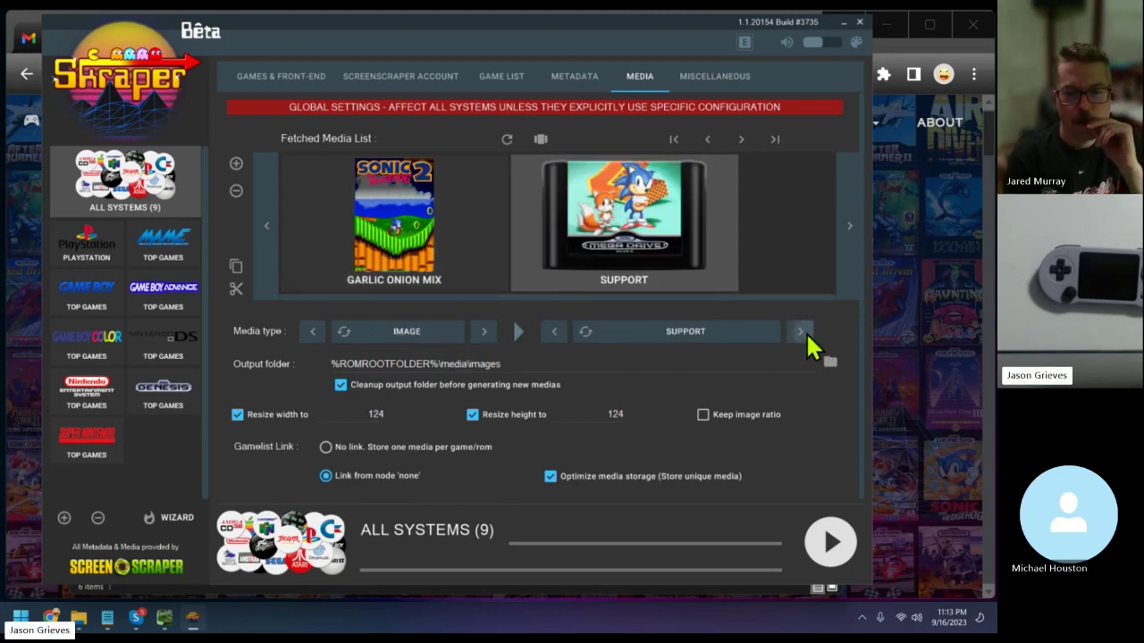
left_click(801, 332)
left_click(801, 331)
left_click(801, 331)
left_click(807, 337)
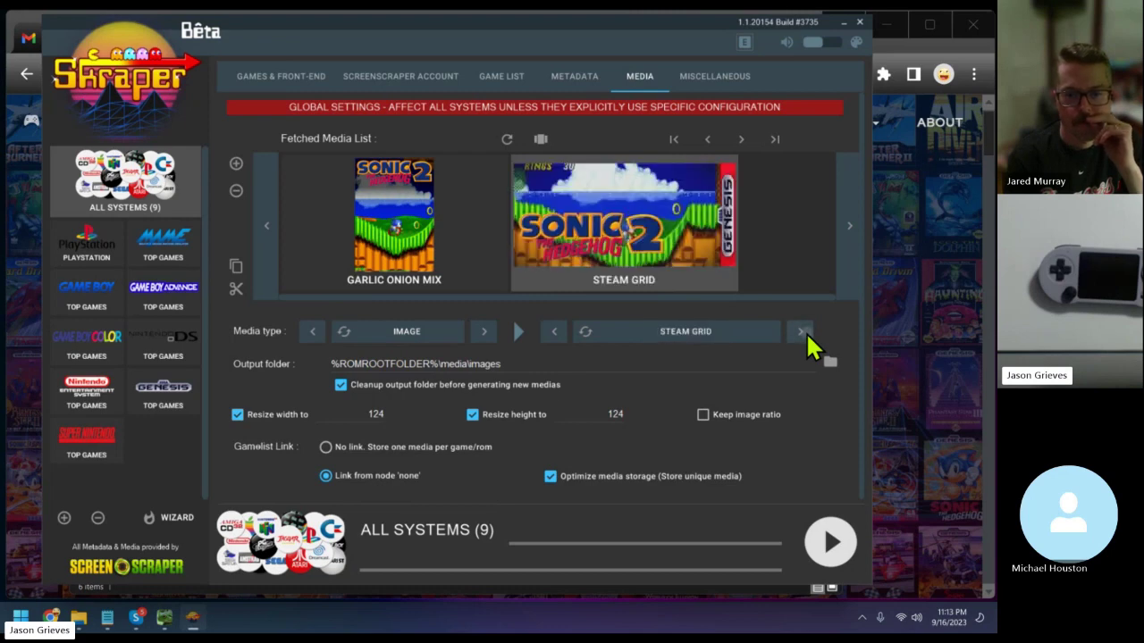
left_click(807, 337)
left_click(807, 337)
left_click(807, 337)
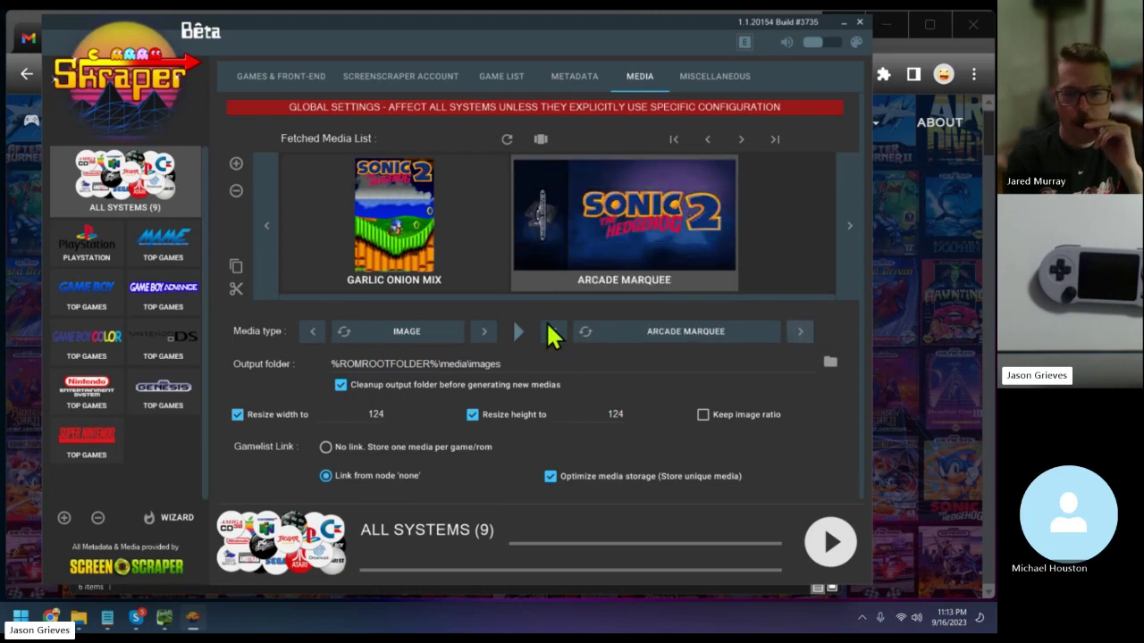
Cycle the Arcade Marquee entry's media type past User Provided Mix and around to Internal Mix
left_click(488, 337)
left_click(487, 335)
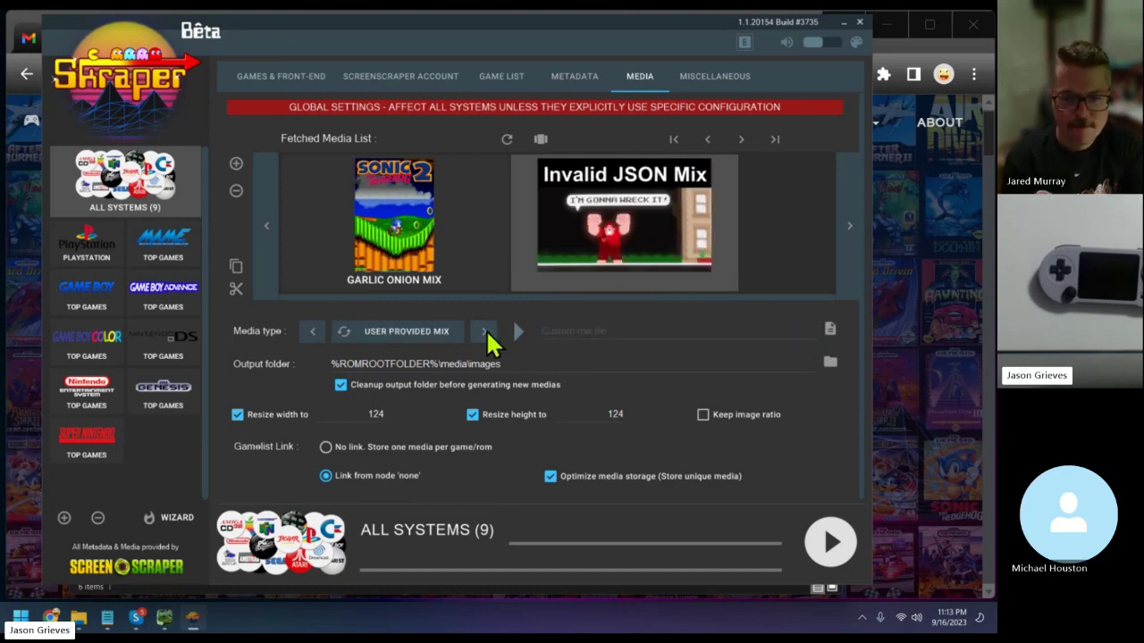
left_click(487, 335)
left_click(488, 335)
left_click(487, 335)
left_click(487, 335)
left_click(487, 335)
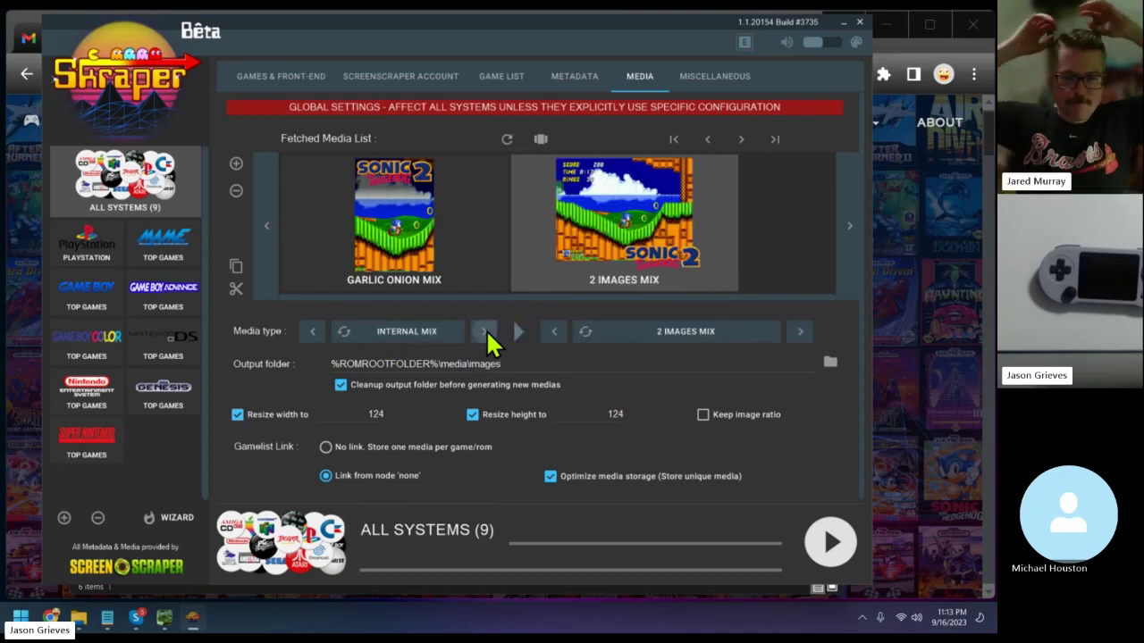
Set the second media entry back to Image with Small Screenmarquee as its source, and view the Garlic Onion Mix settings
left_click(312, 332)
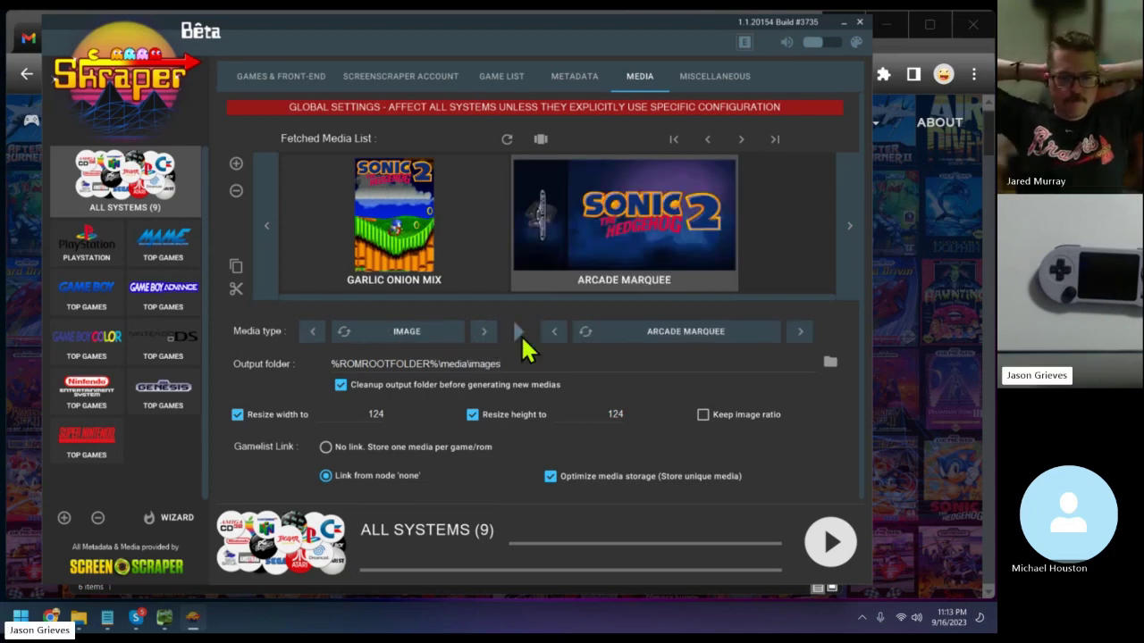
left_click(555, 333)
left_click(397, 241)
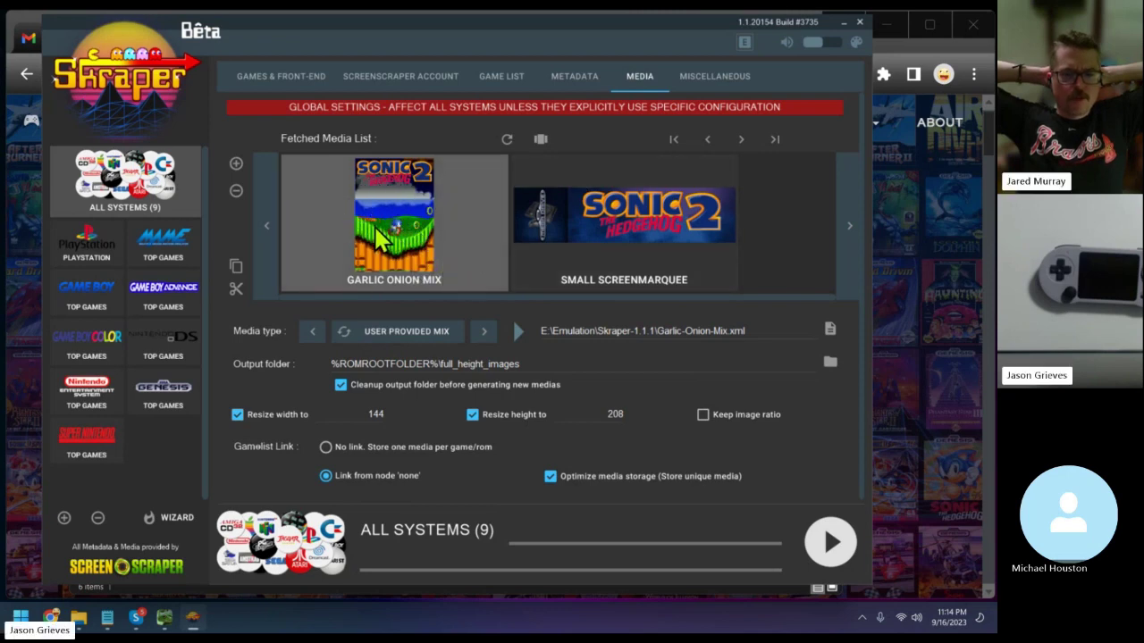
Cycle the Small Screenmarquee entry's media type through Internal Mix and Normalized Videos and around to Image
left_click(581, 243)
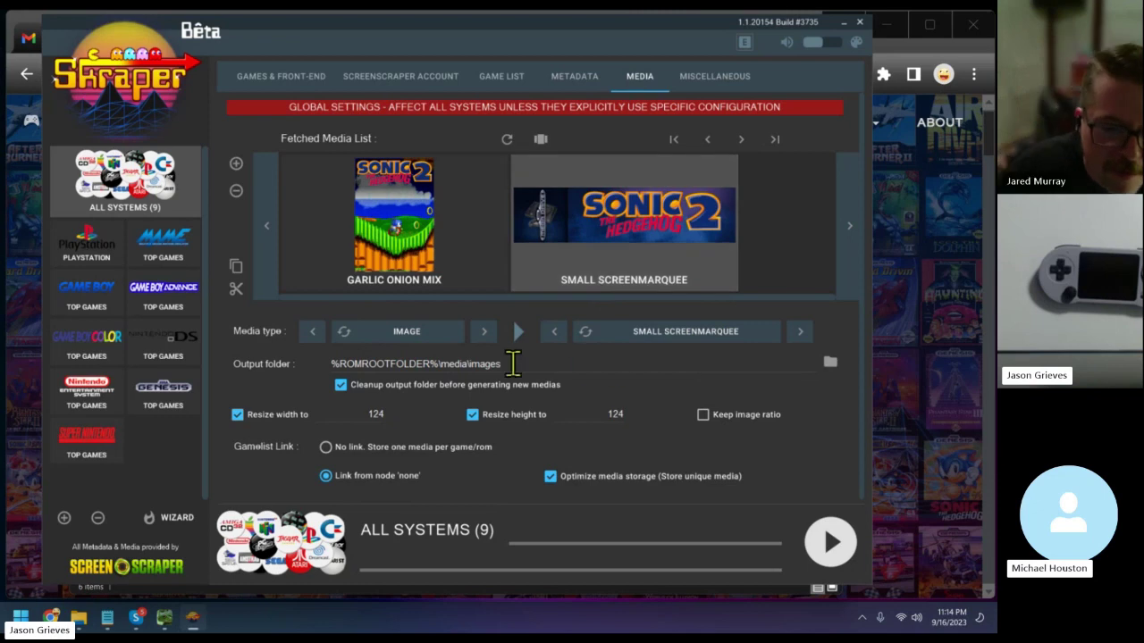
left_click(483, 334)
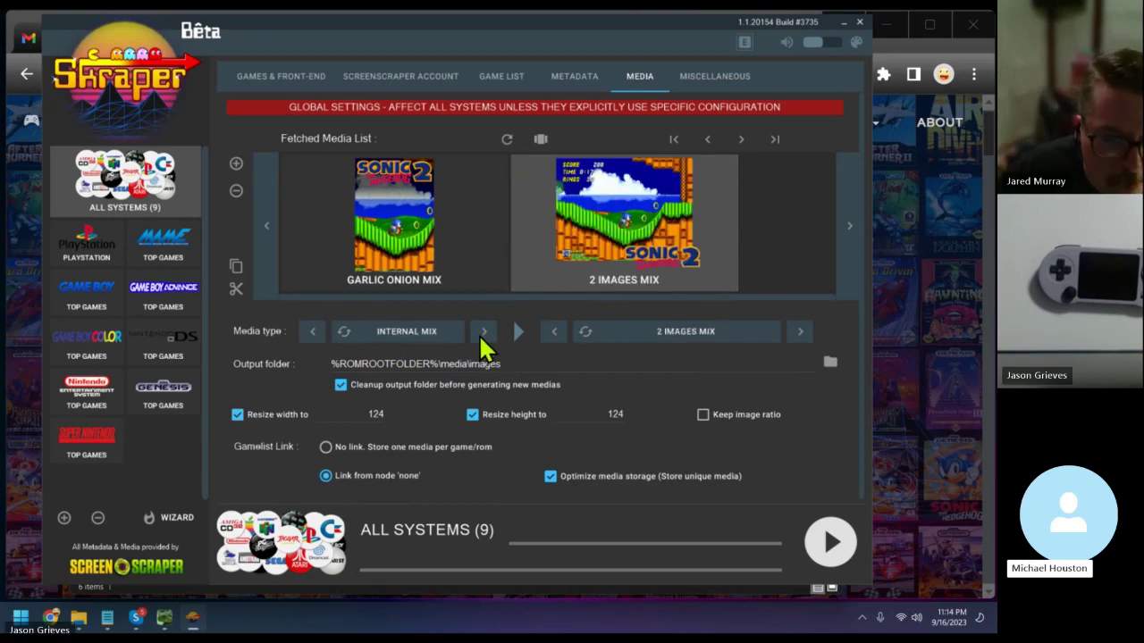
left_click(482, 333)
left_click(482, 332)
left_click(482, 332)
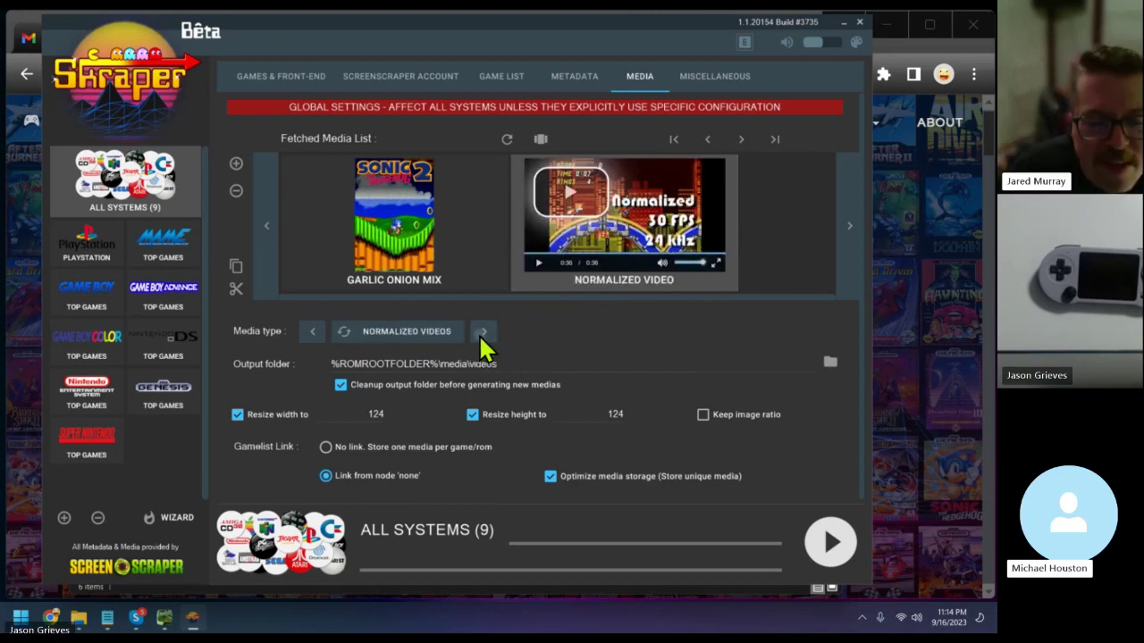
left_click(480, 333)
left_click(480, 332)
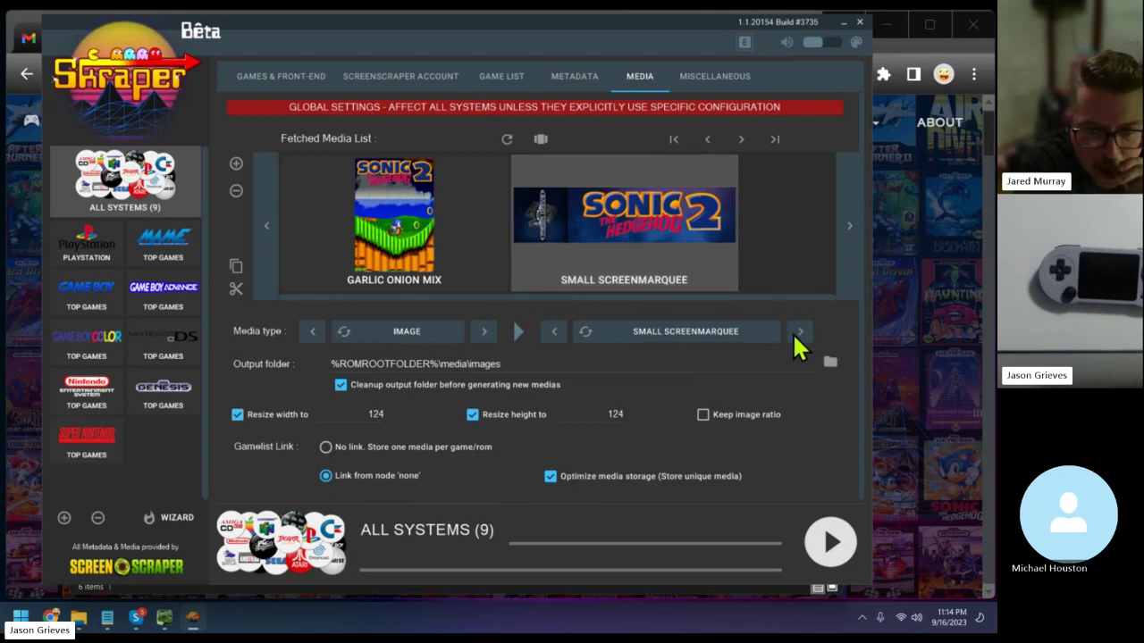
Compare the media settings of the Garlic Onion Mix and Small Screenmarquee entries
left_click(393, 224)
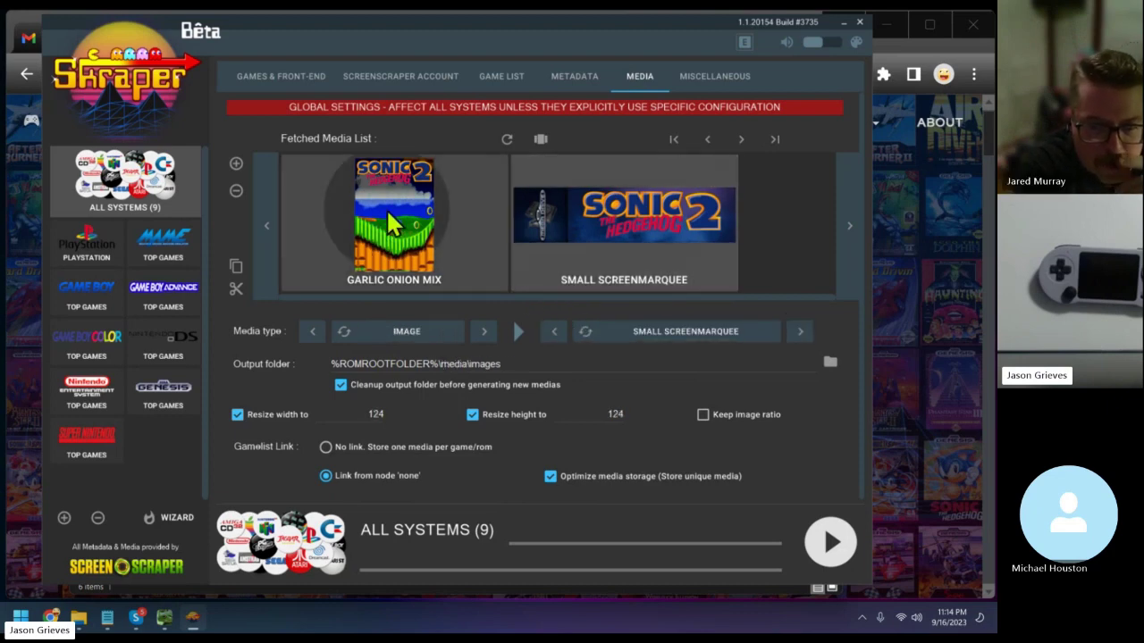
left_click(598, 217)
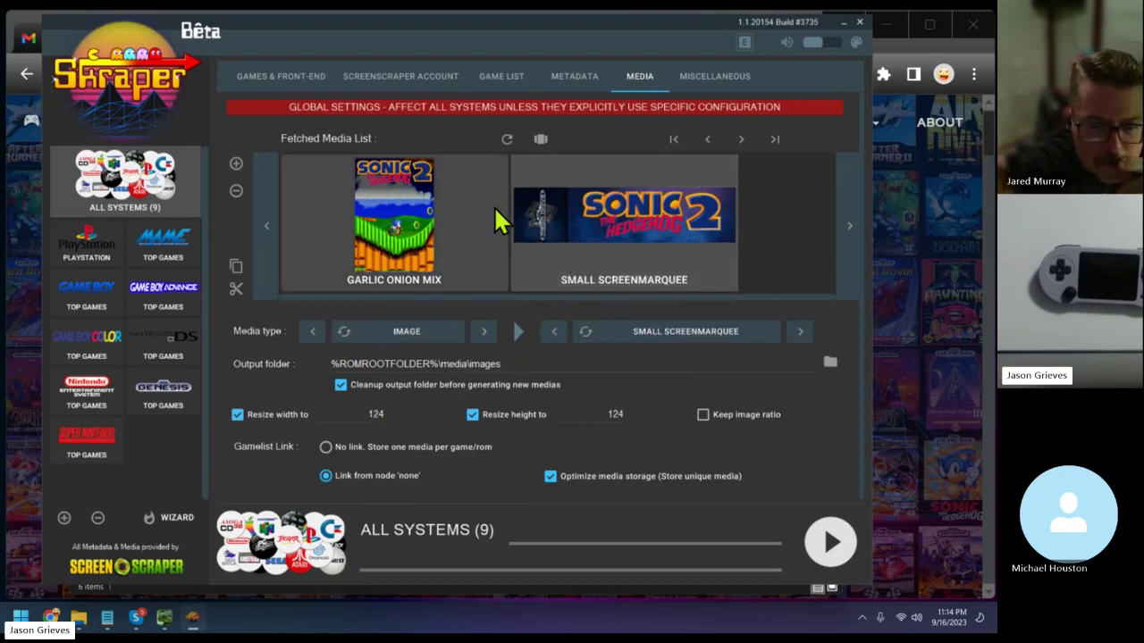
left_click(422, 212)
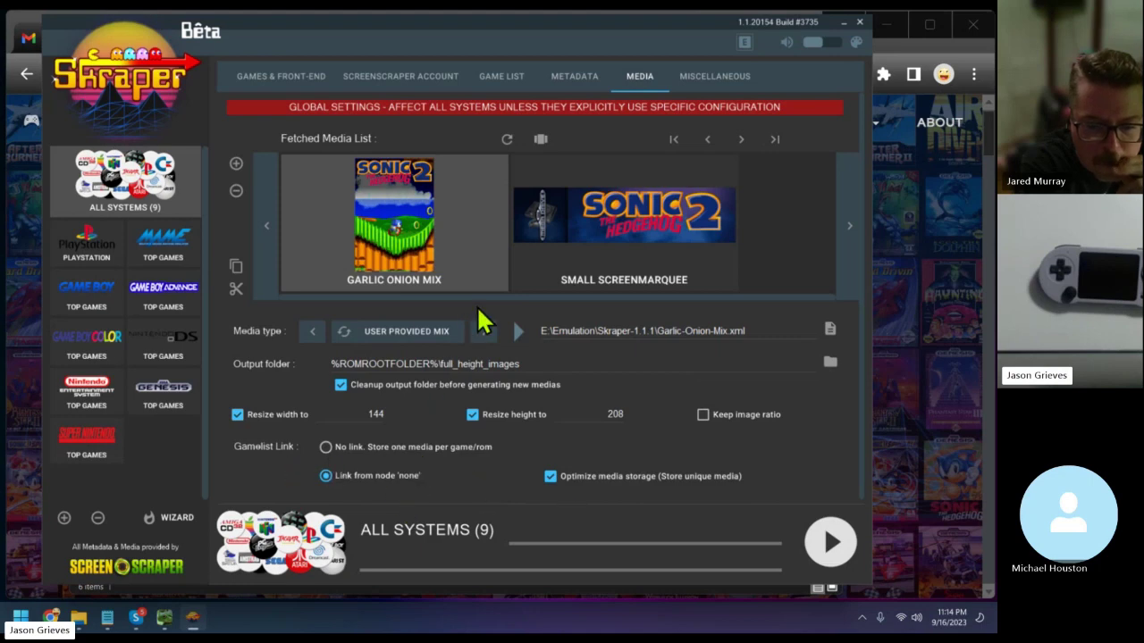
Change the Small Screenmarquee entry's image source to Title Screenshot
left_click(617, 250)
left_click(799, 335)
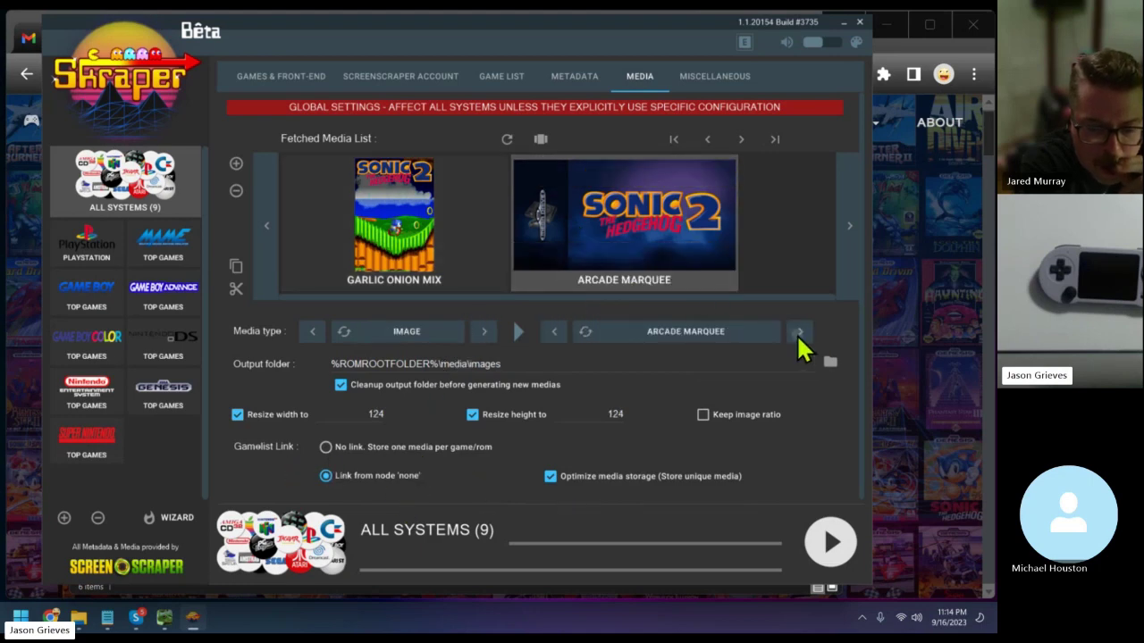
left_click(799, 336)
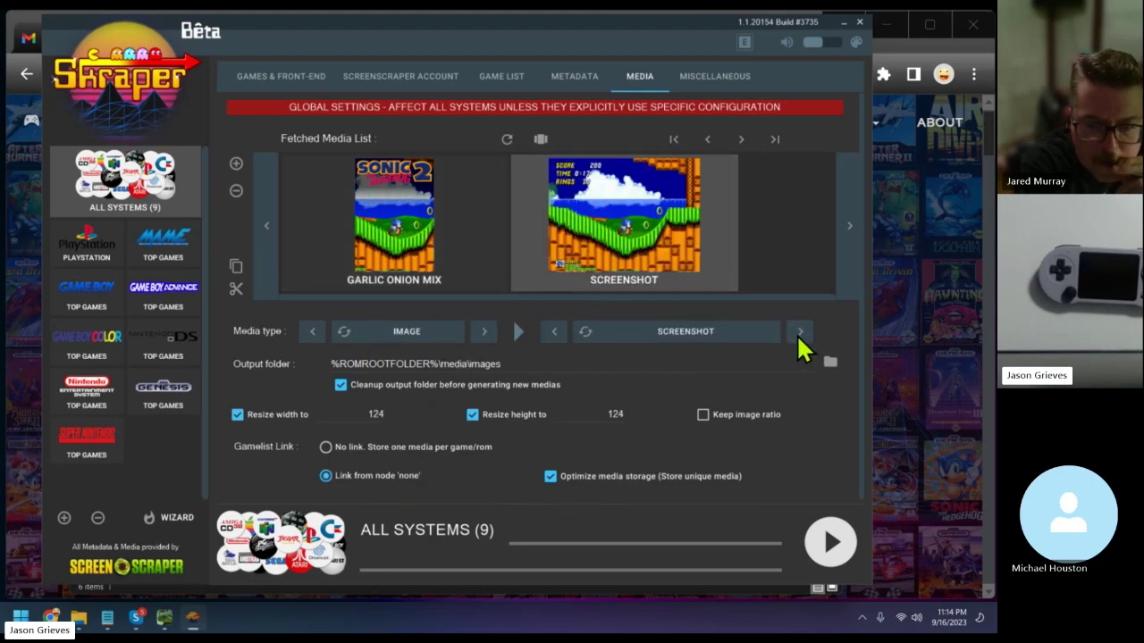
left_click(800, 334)
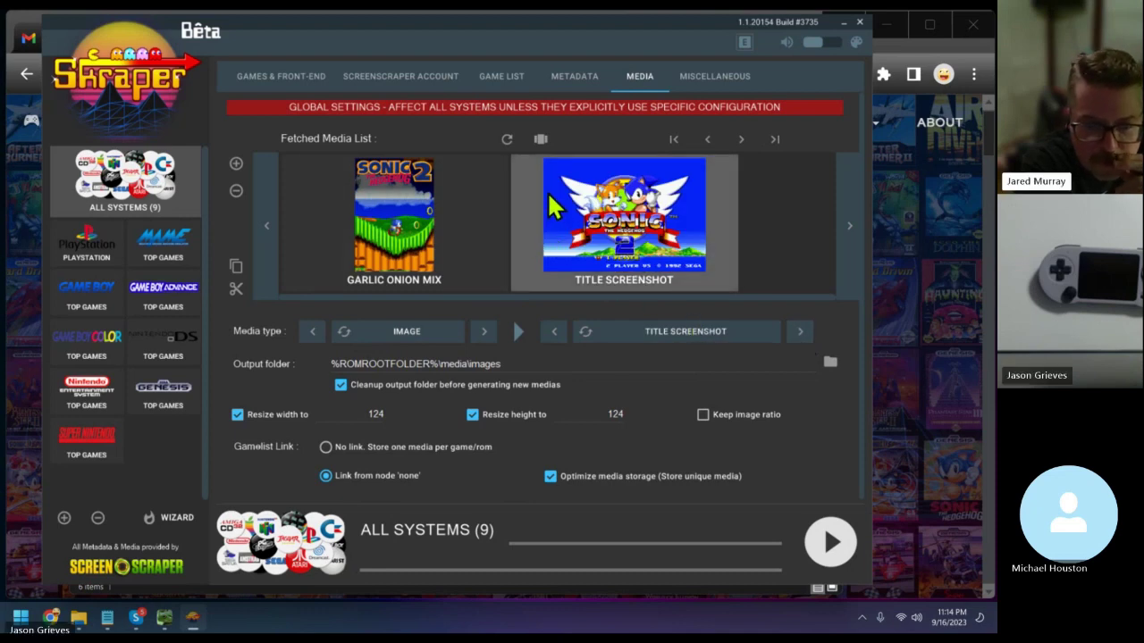
left_click(800, 332)
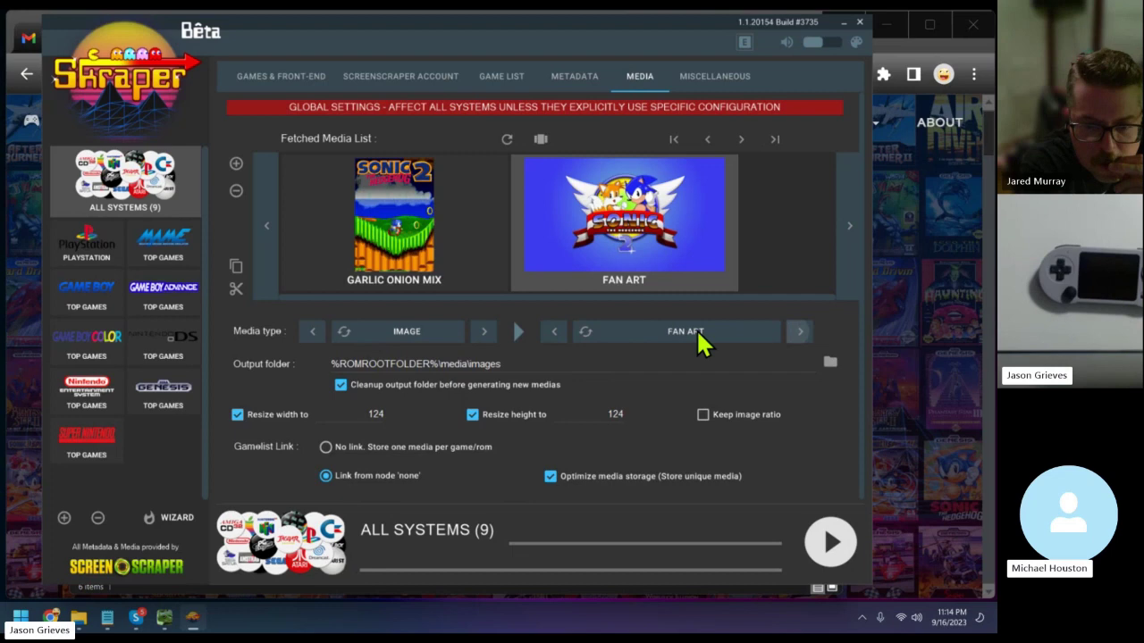
left_click(555, 333)
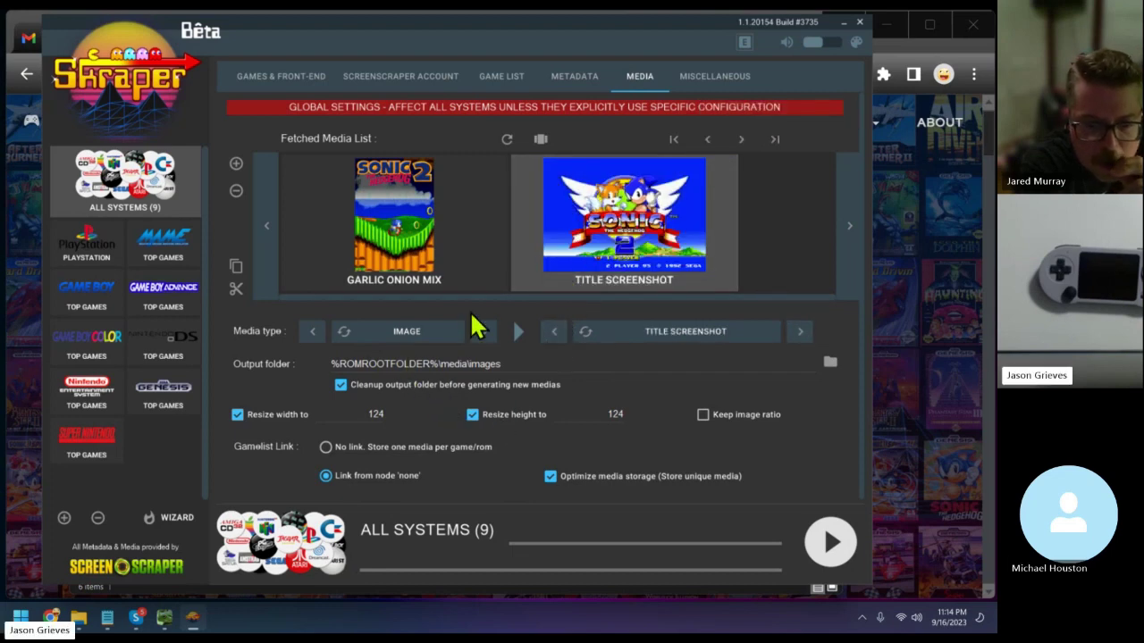
Check the media part of the Title Screenshot entry's output folder, and view the Garlic Onion Mix settings
double_click(445, 364)
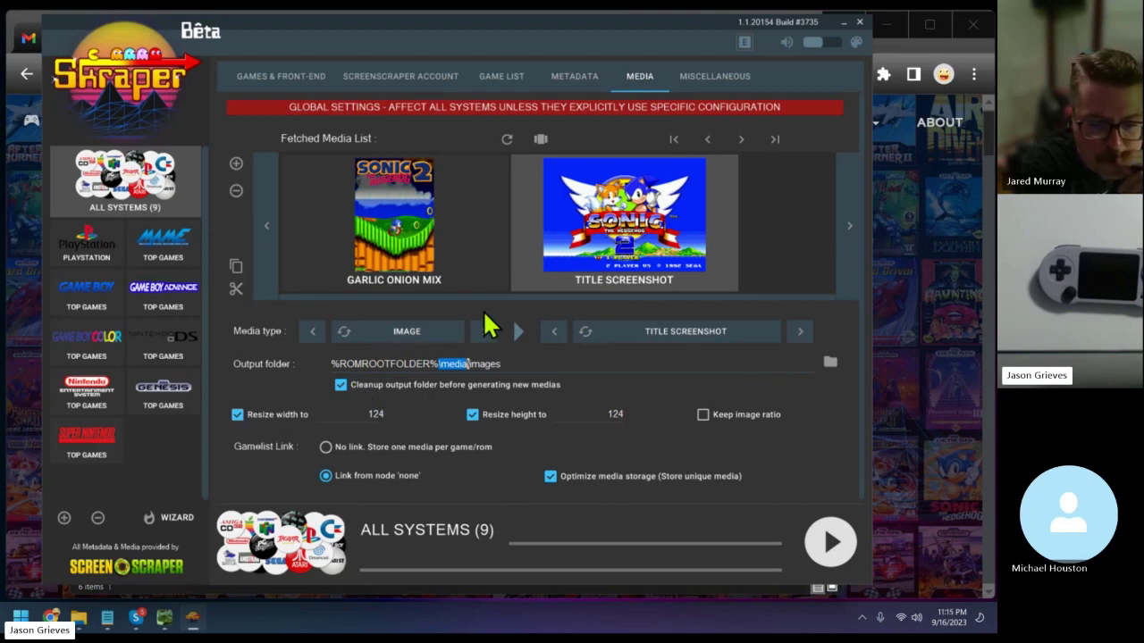
left_click(584, 237)
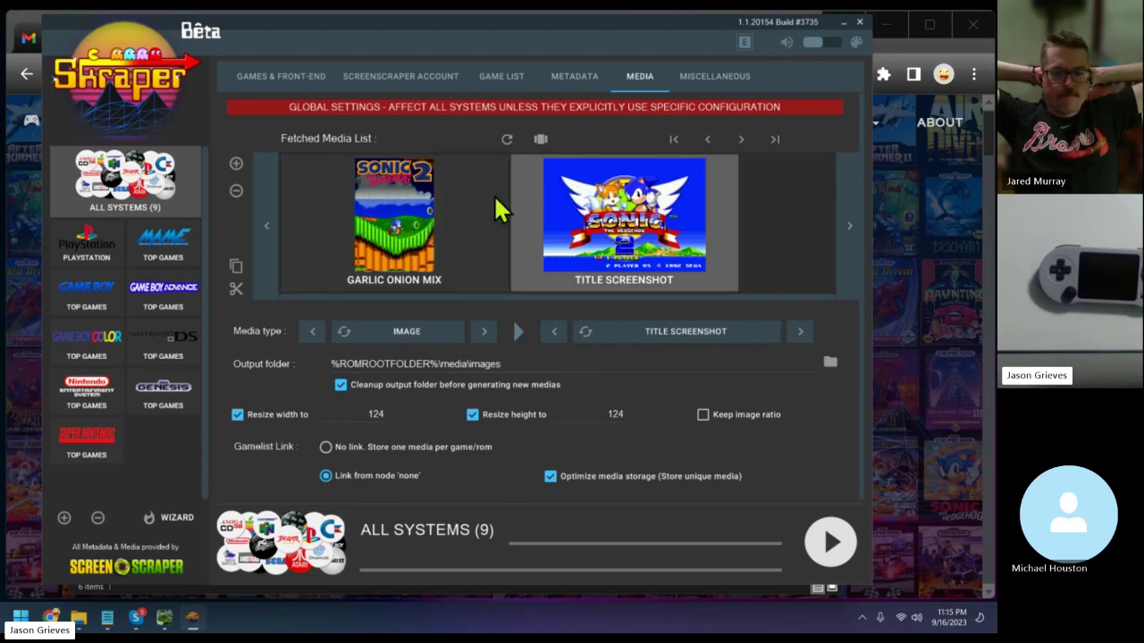
left_click(472, 277)
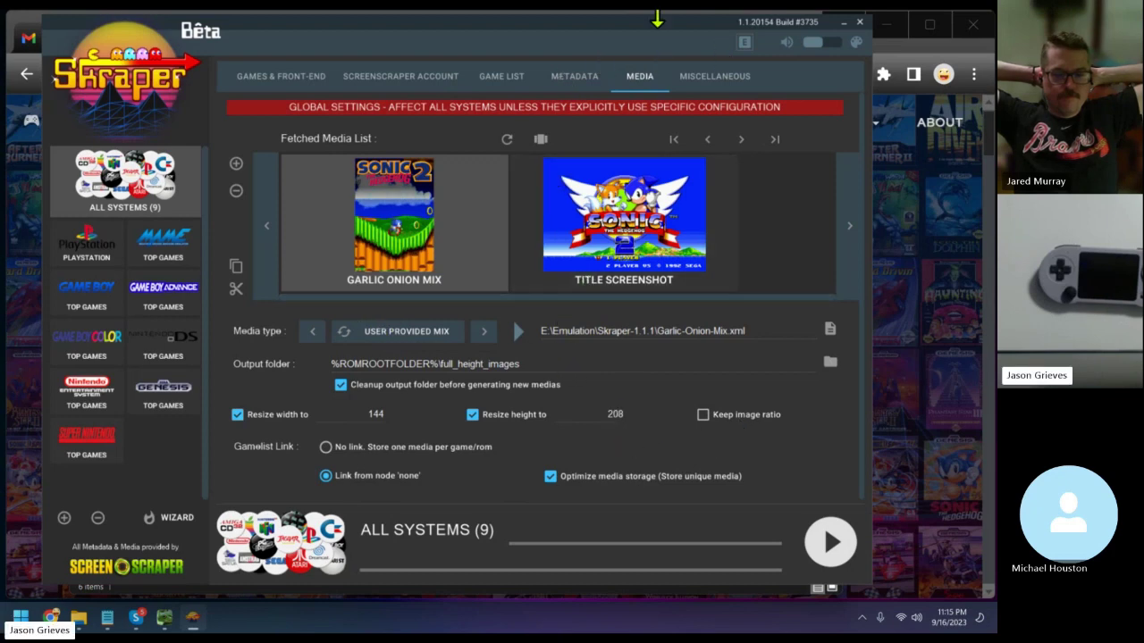
Open the Miscellaneous settings for all systems and examine the order of the region priority list
left_click_drag(654, 25, 568, 40)
left_click(629, 93)
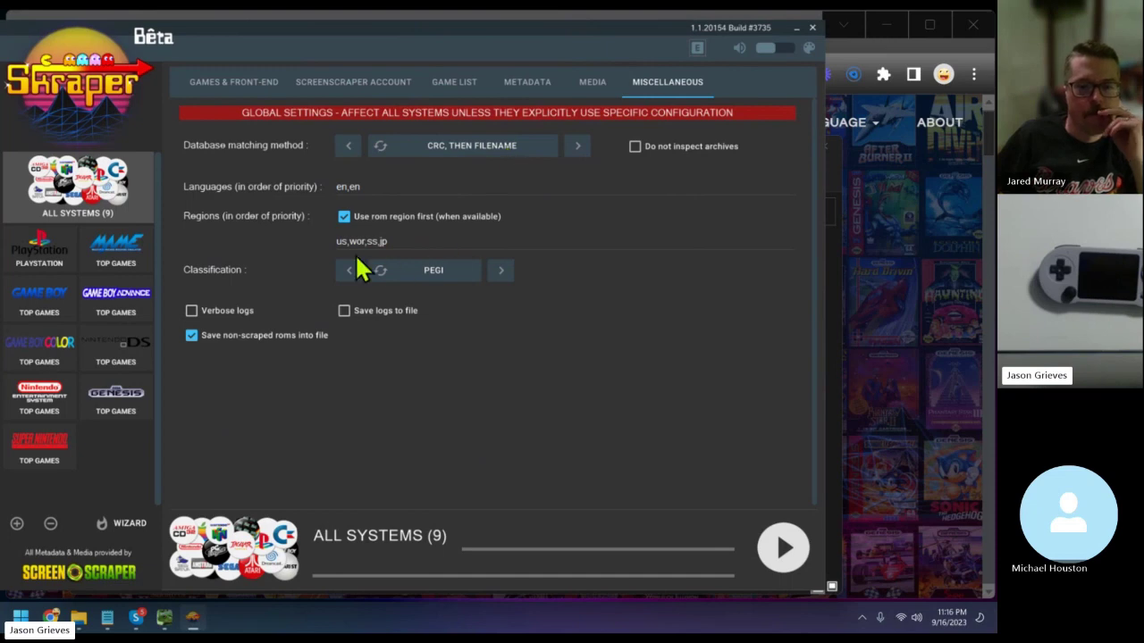
left_click_drag(409, 243, 324, 241)
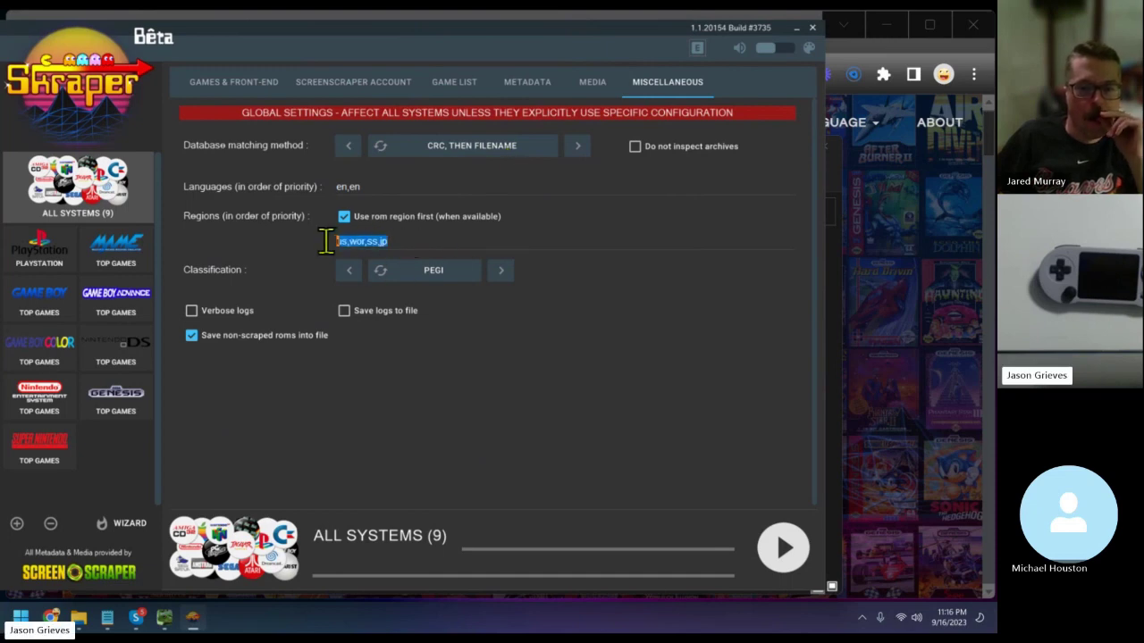
left_click(399, 240)
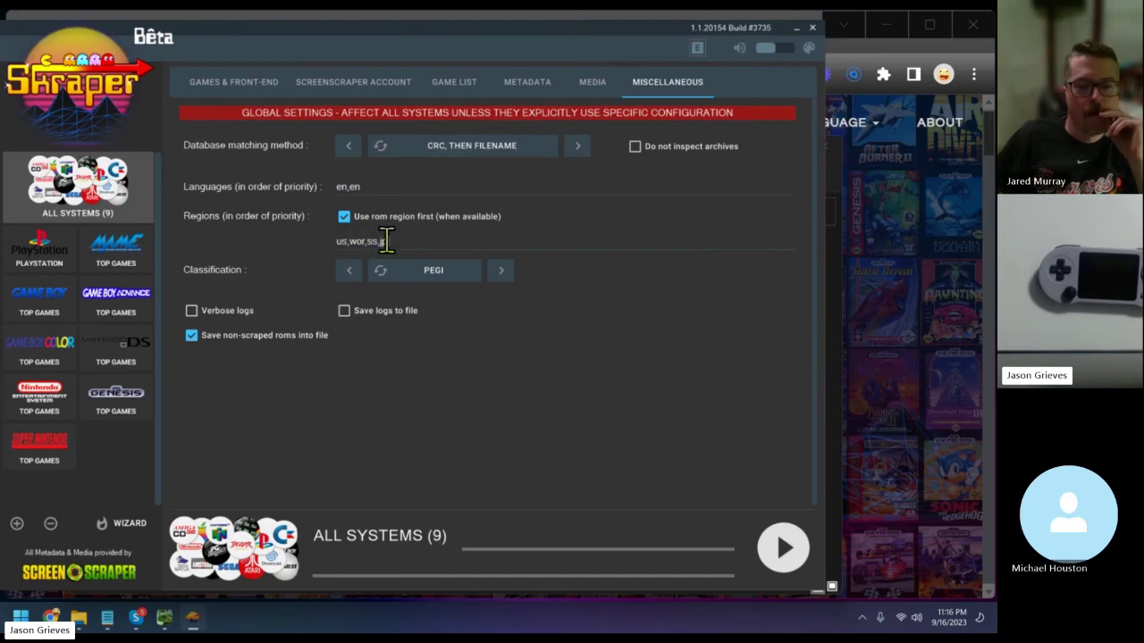
left_click_drag(386, 241, 354, 242)
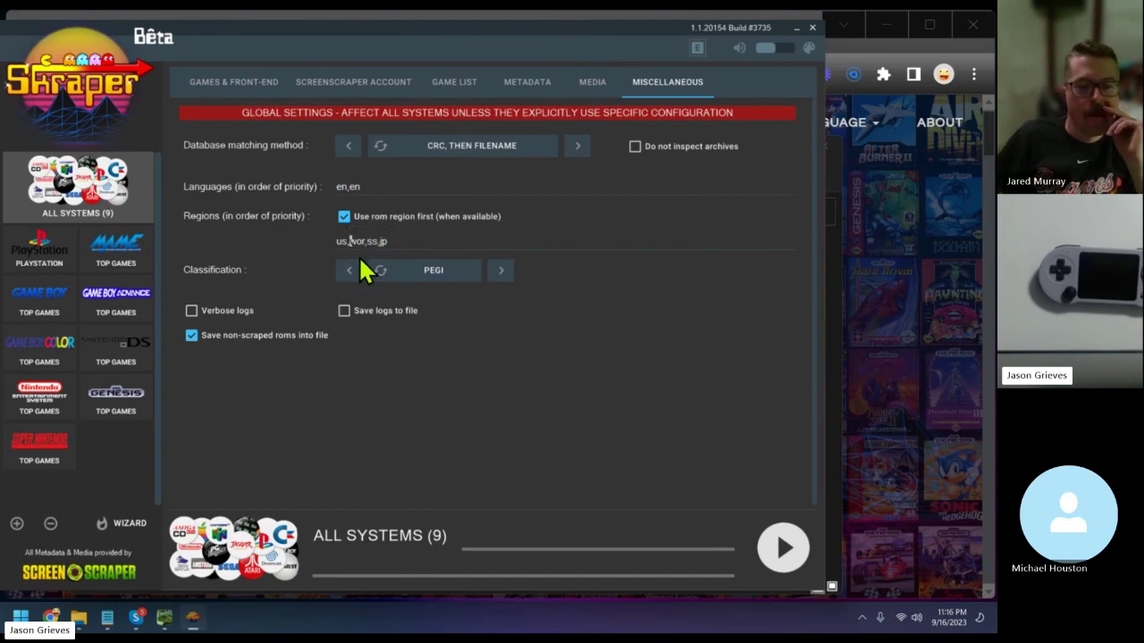
key("Left")
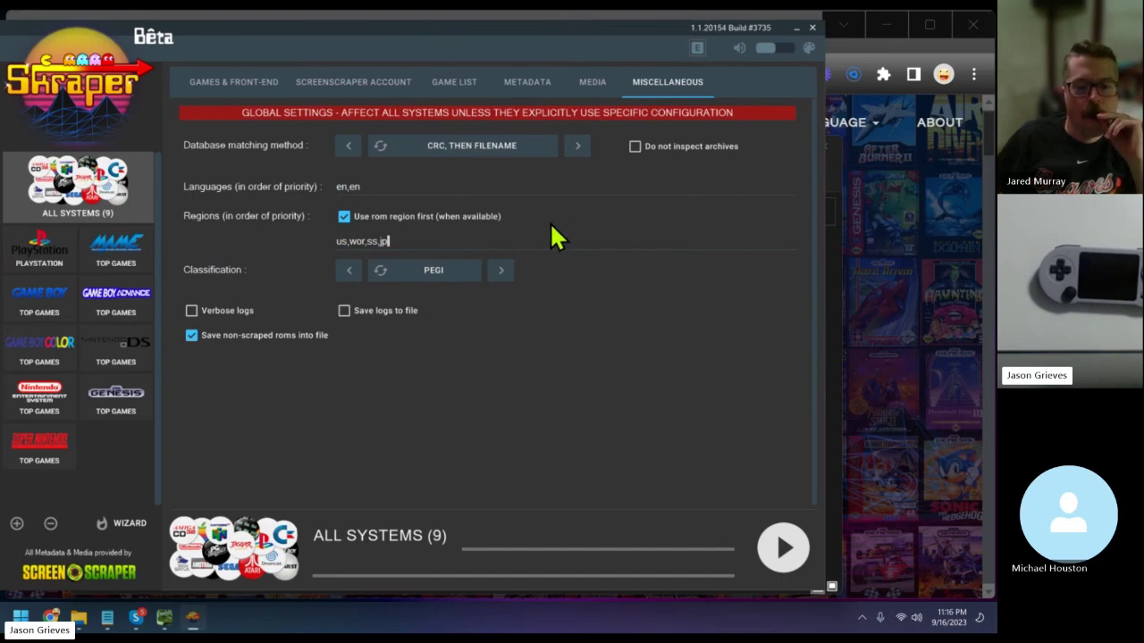
triple_click(357, 240)
double_click(359, 240)
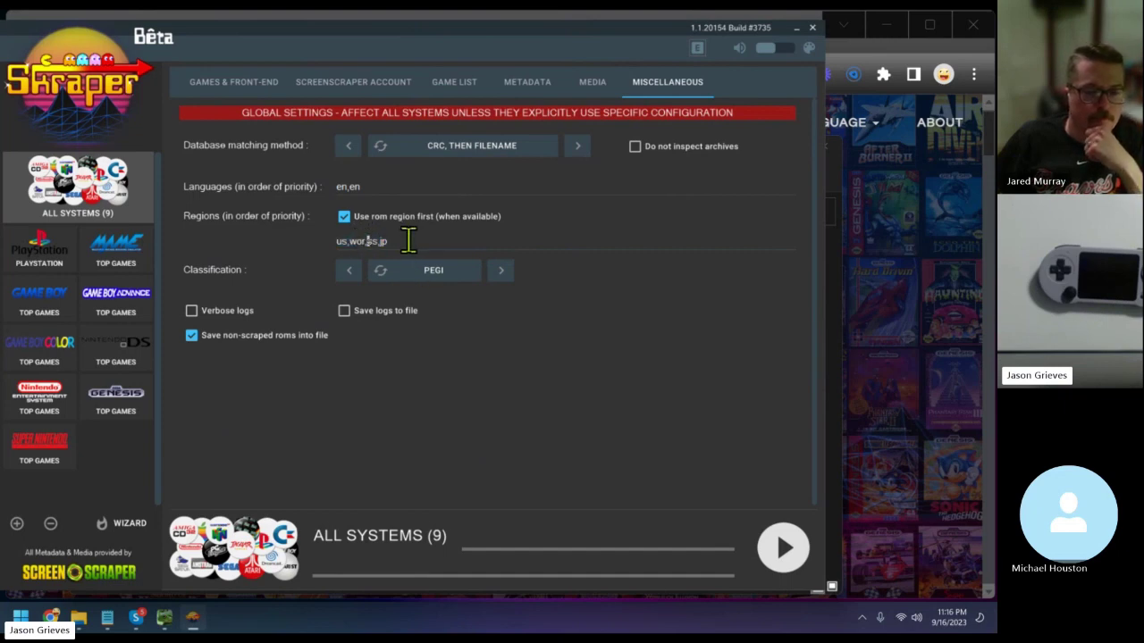
left_click(406, 240)
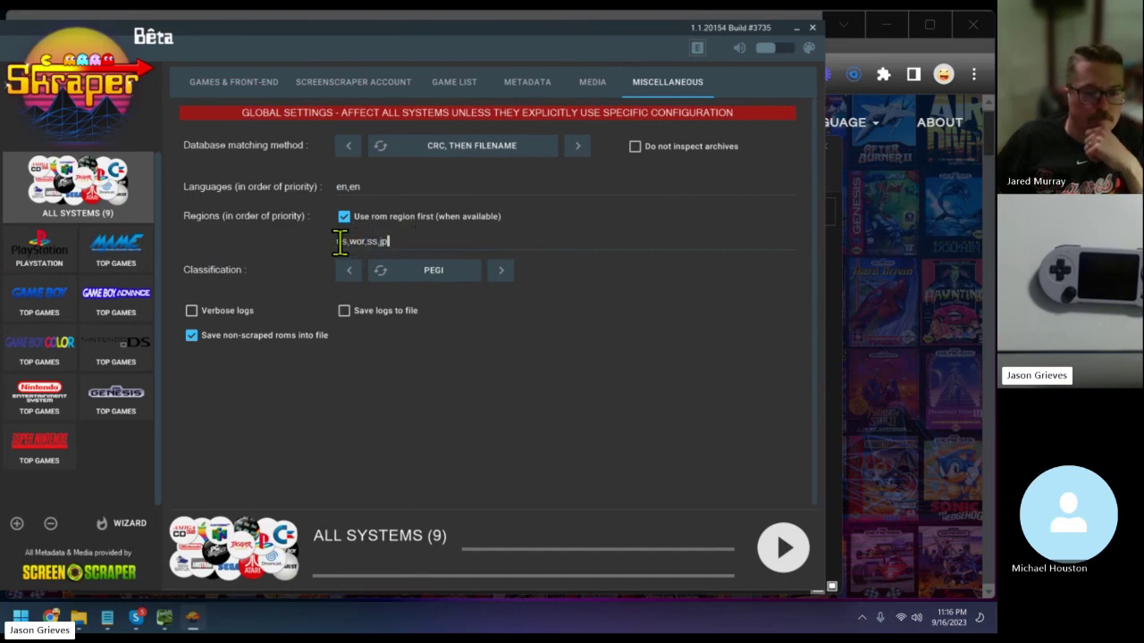
left_click_drag(336, 241, 375, 242)
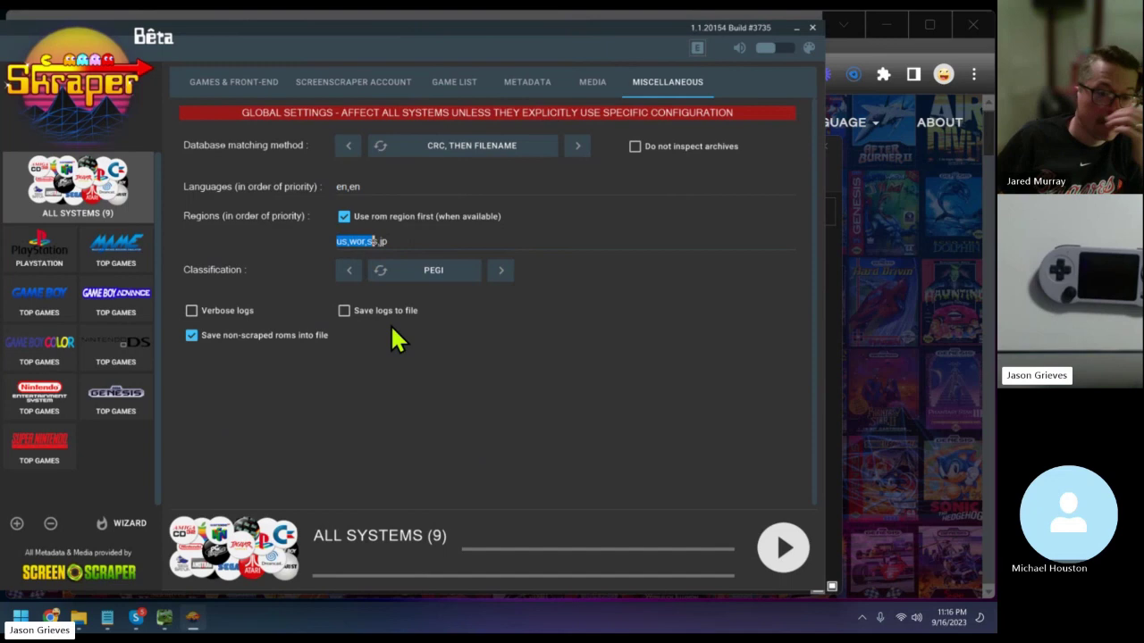
triple_click(356, 241)
left_click(358, 239)
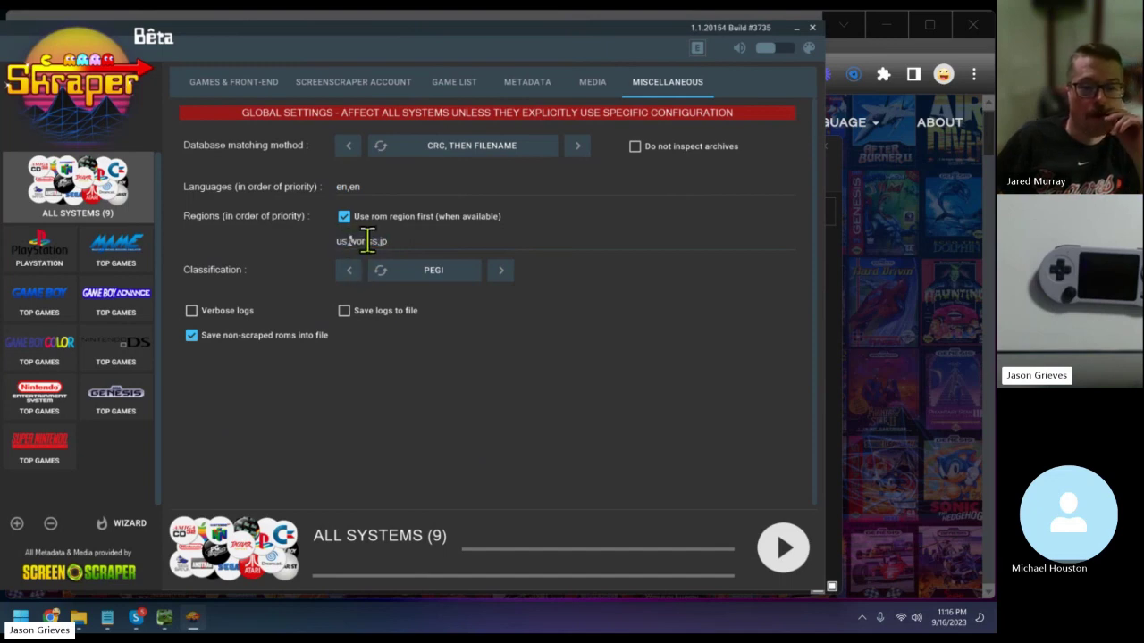
triple_click(362, 240)
left_click(404, 241)
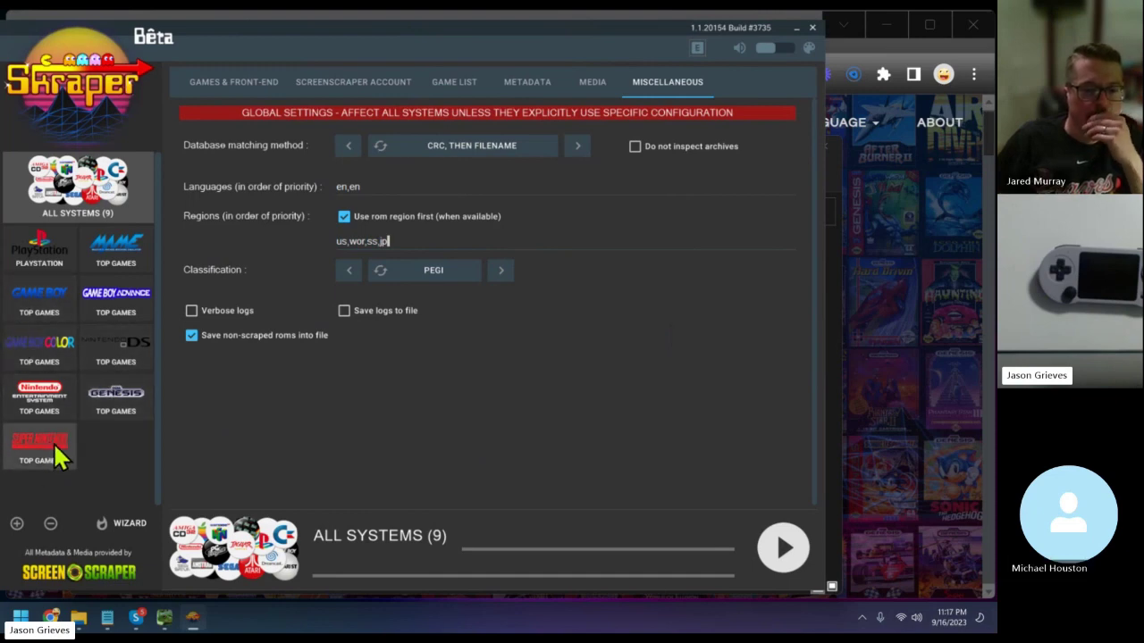
Check the Miscellaneous settings of the PlayStation, Super Nintendo and MAME systems
left_click(46, 251)
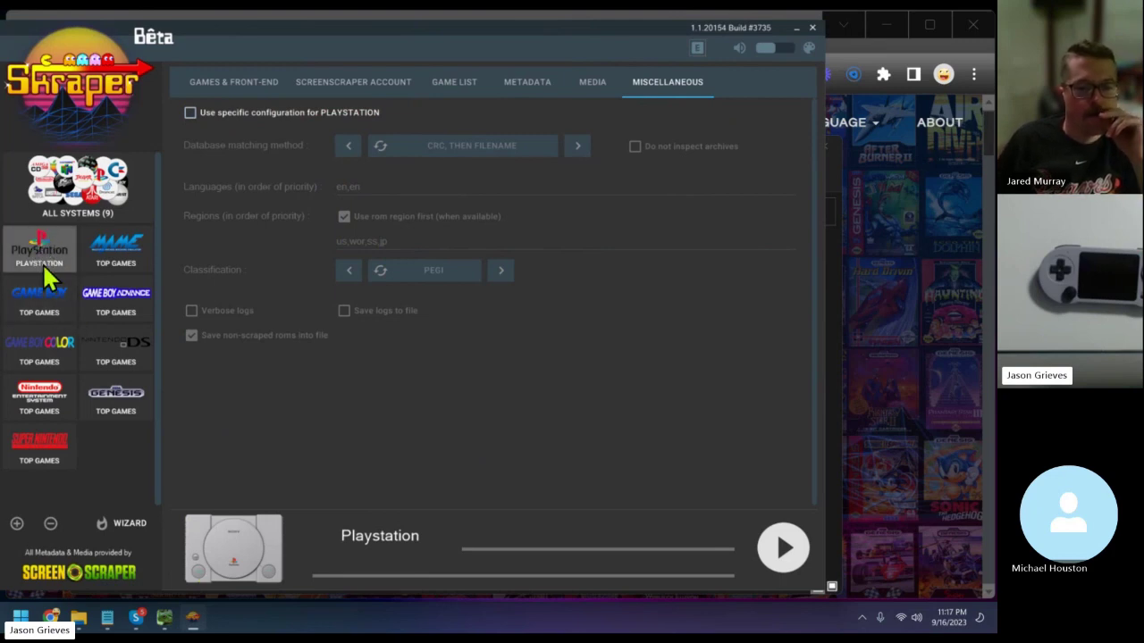
left_click(36, 450)
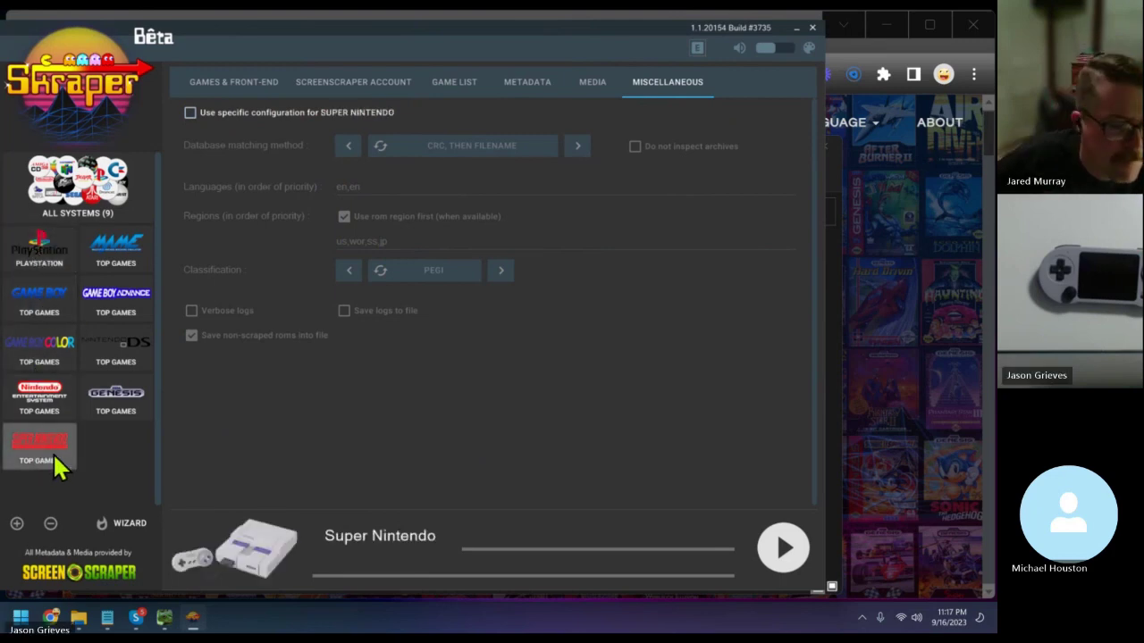
left_click(125, 259)
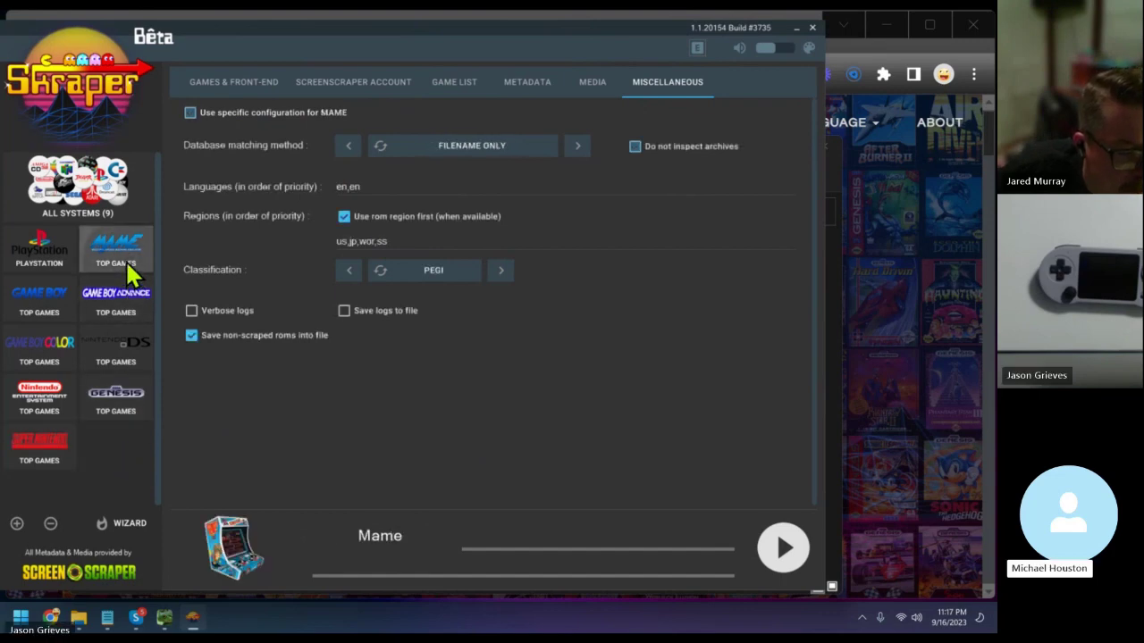
Run the scraping for the Super Nintendo system only
left_click(62, 446)
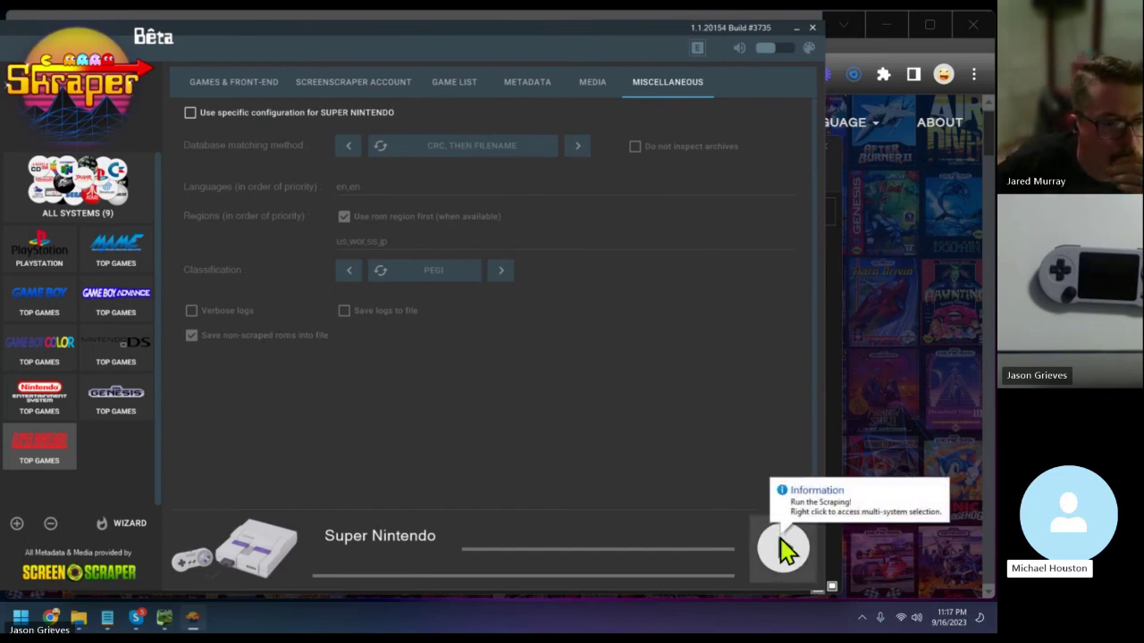
left_click(783, 549)
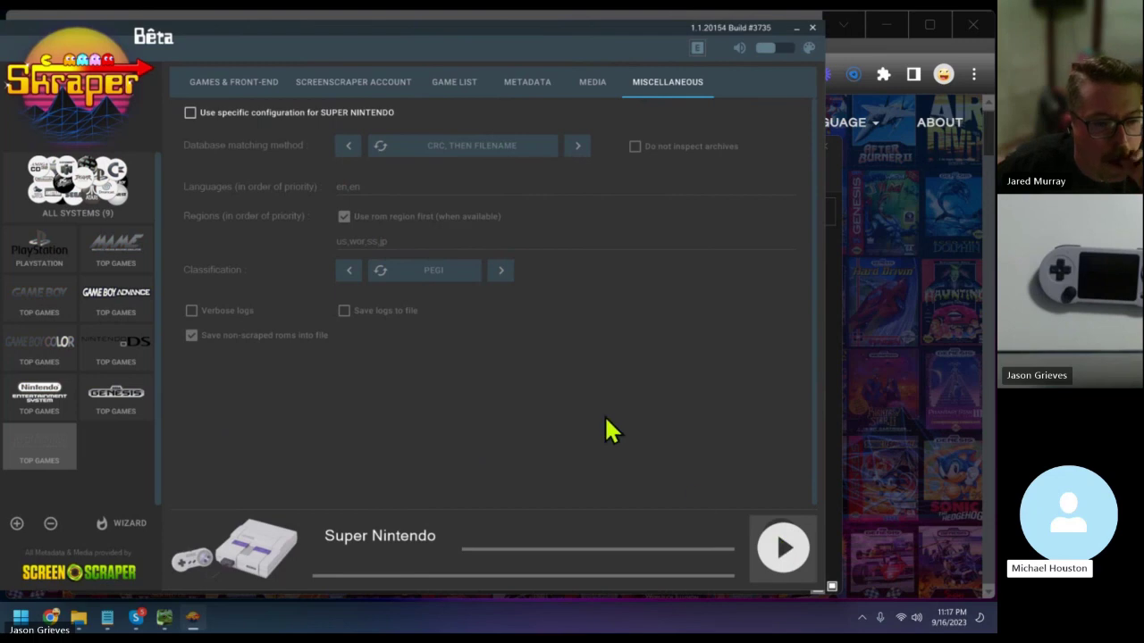
left_click(780, 568)
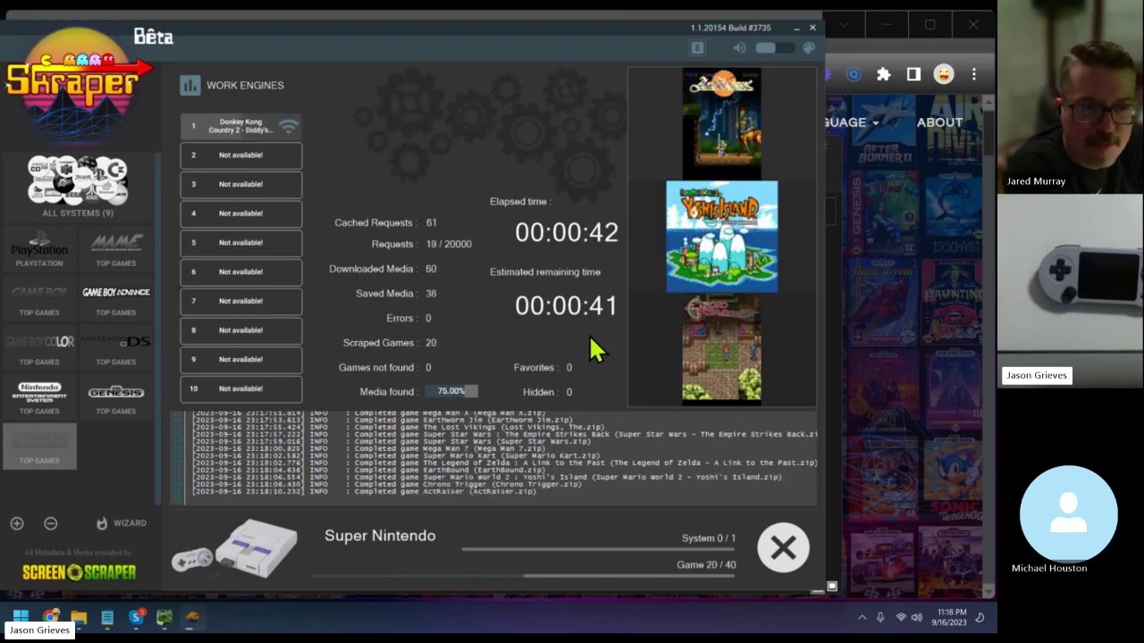
Switch to Tadpole to view the FC console's ROM list, and return to Skraper to check the scraping progress
key("alt+Tab")
key("Tab")
key("Tab")
key("Tab")
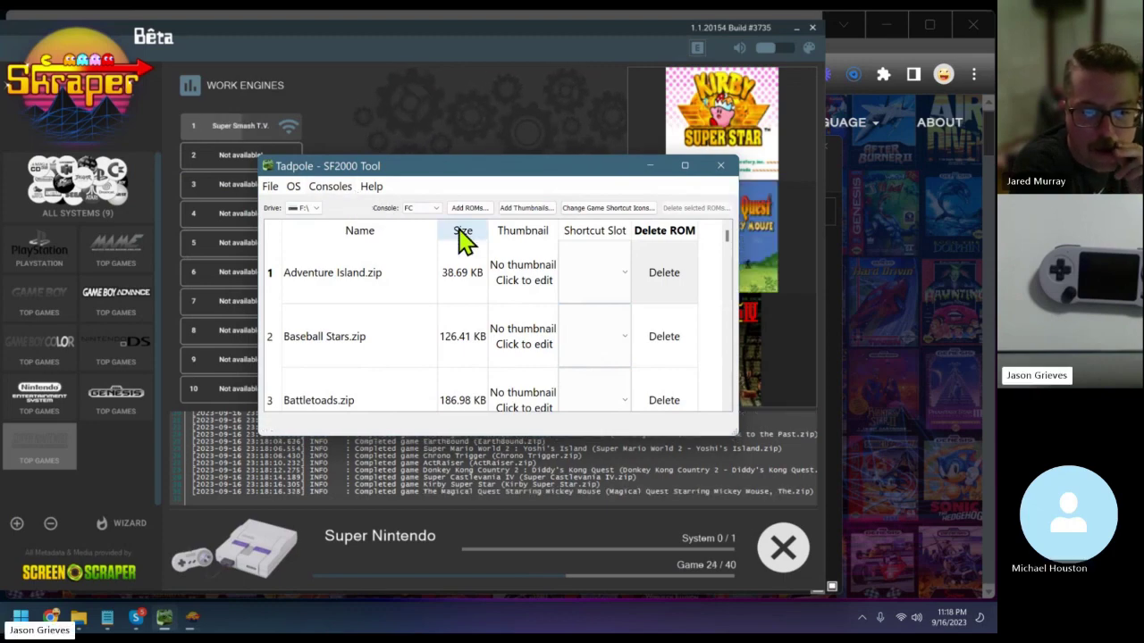
key("alt+Tab")
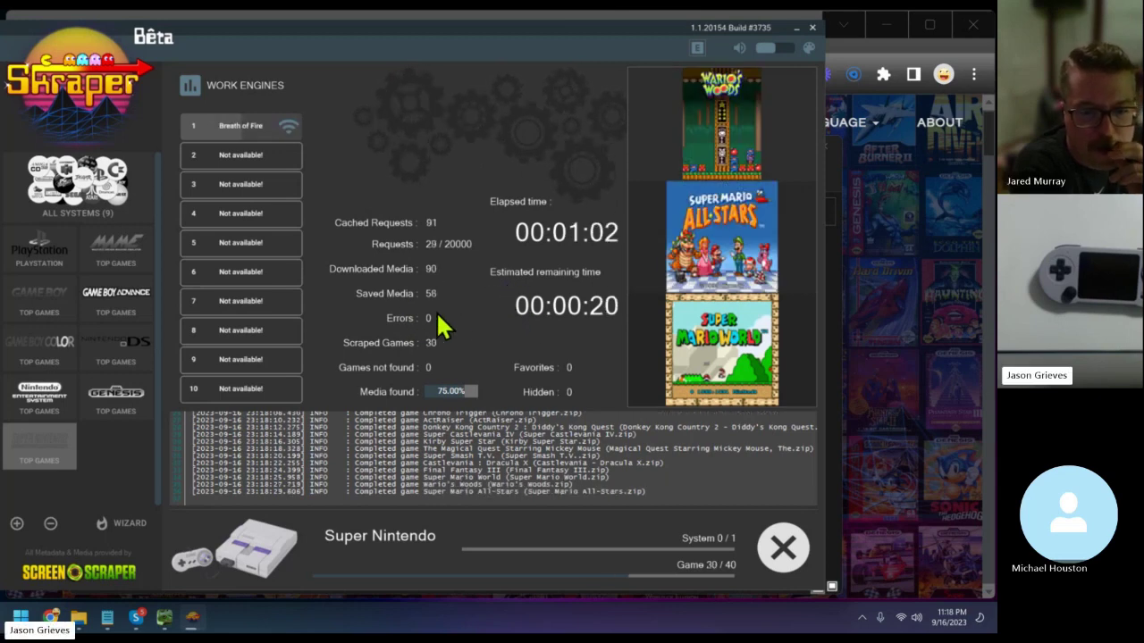
Switch from Skraper to the Tadpole window showing the FC console's ROM list
key("alt+Tab")
key("Tab")
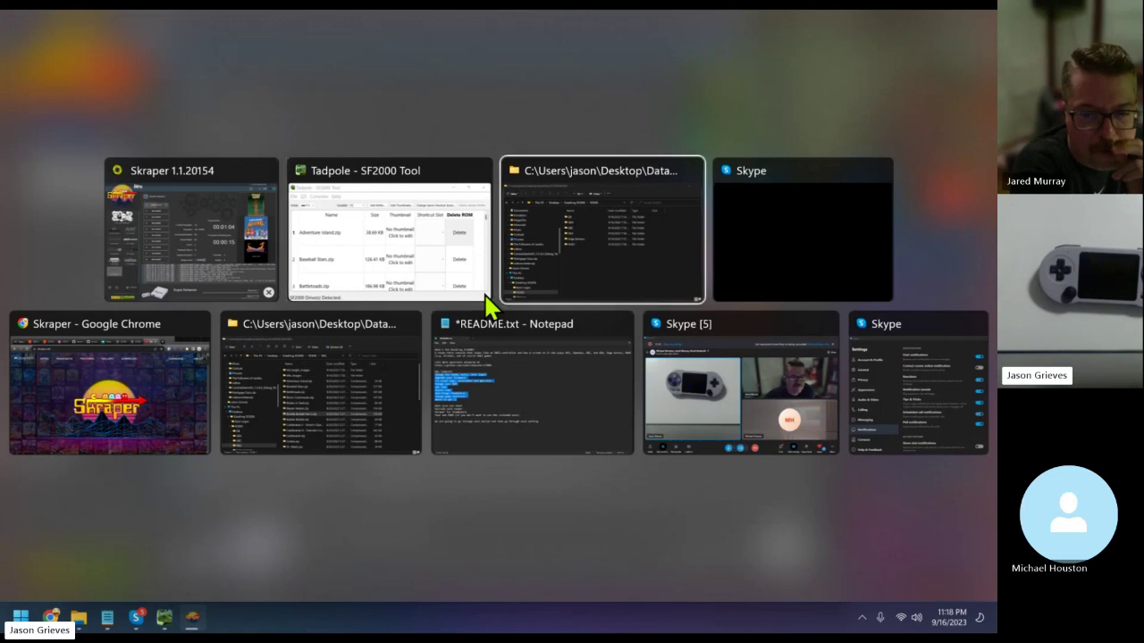
key("alt+Tab")
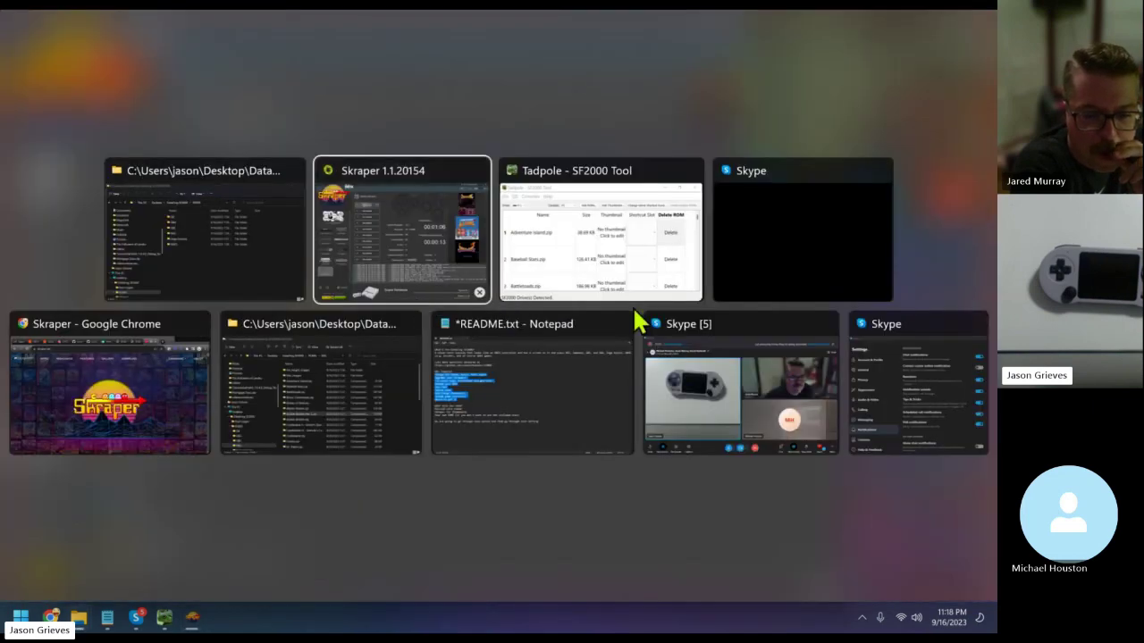
left_click(582, 261)
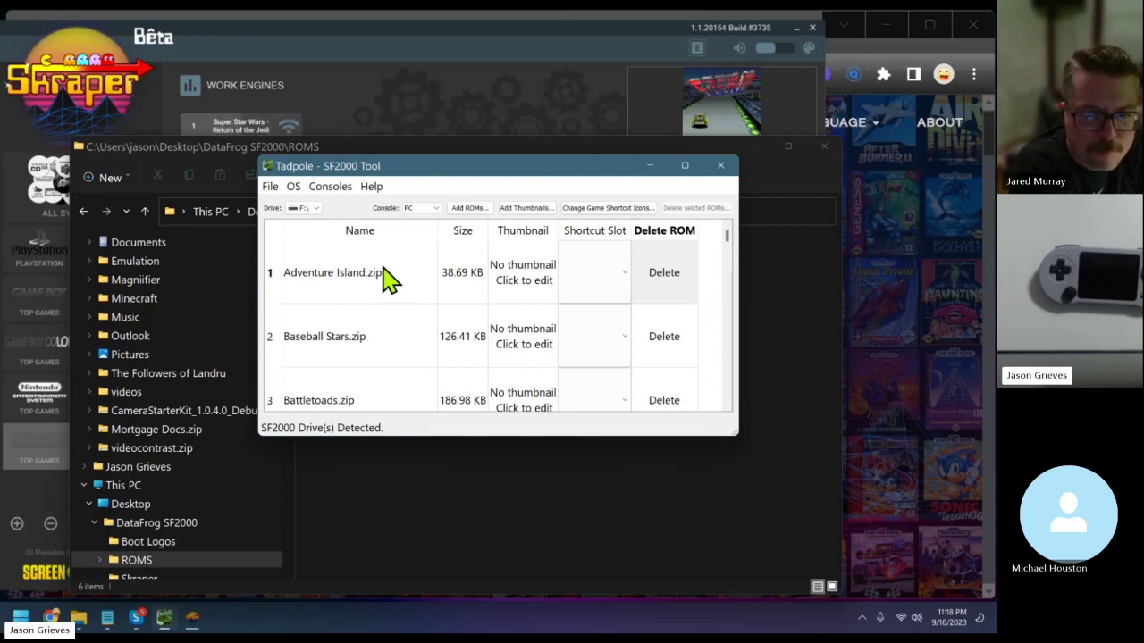
Add thumbnails to the FC console's ROMs from the full_height_images folder inside ROMS > NES
left_click(533, 208)
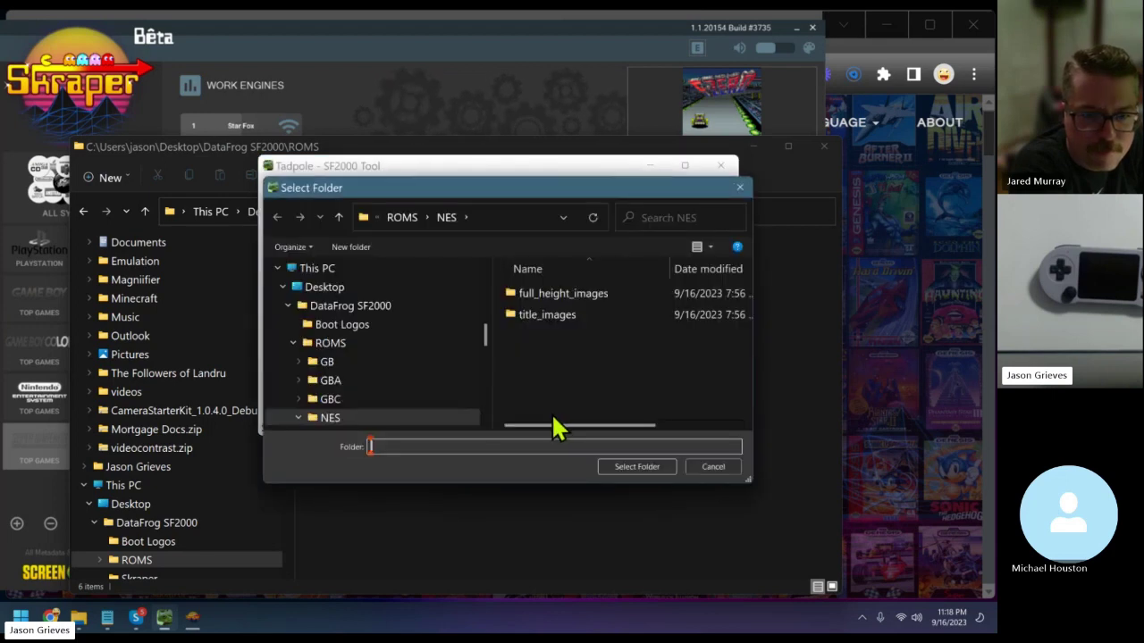
left_click_drag(527, 195, 500, 179)
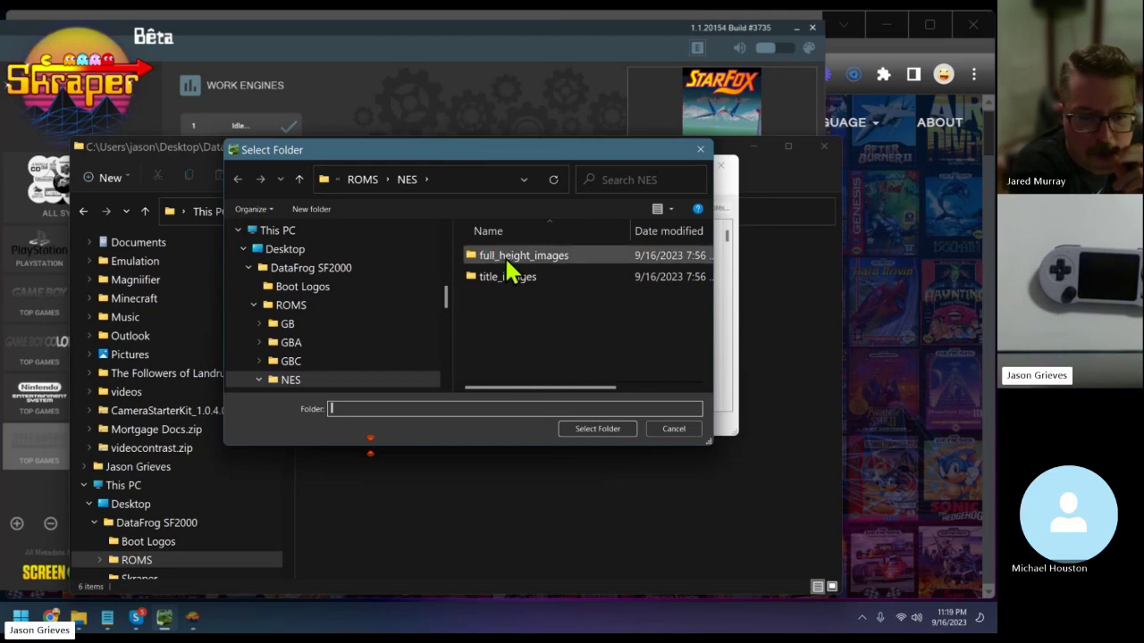
left_click(505, 255)
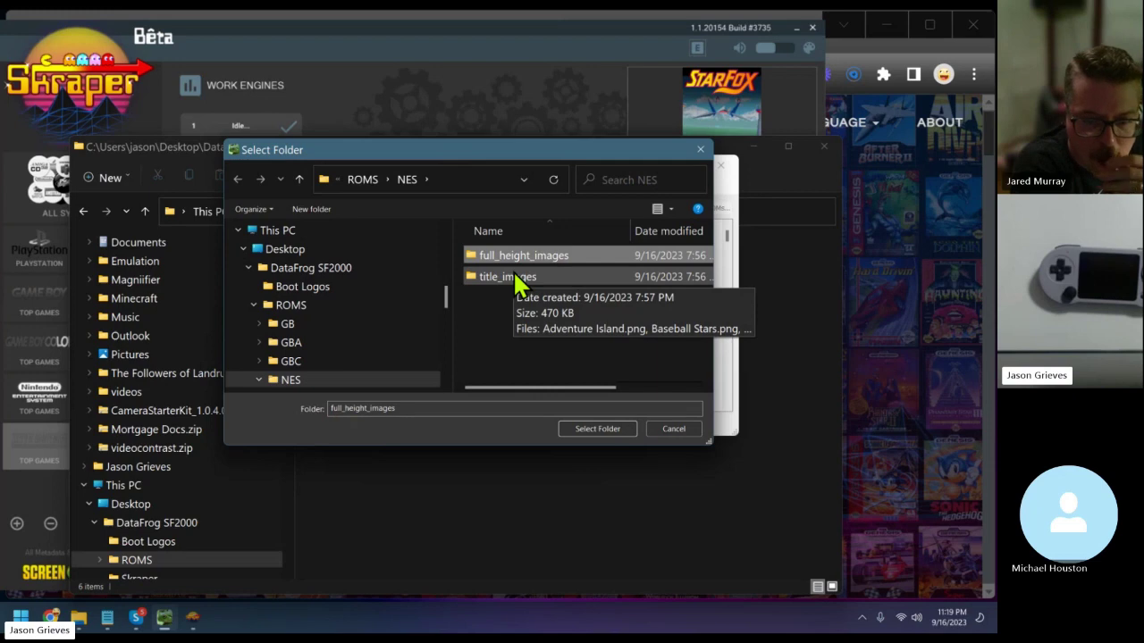
left_click(510, 282)
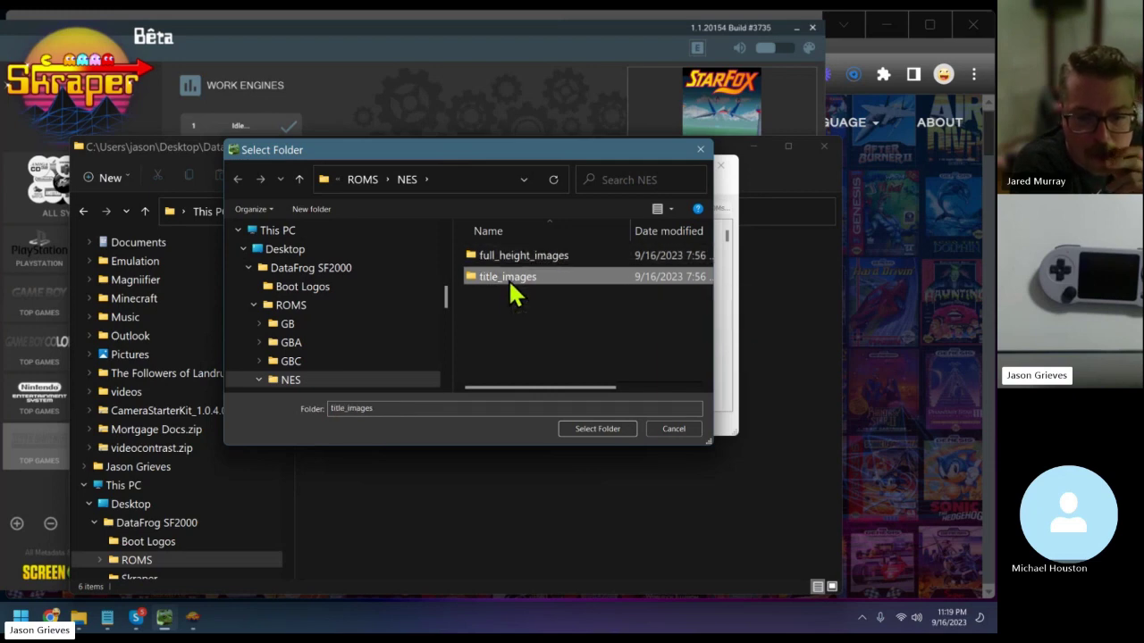
mouse_move(477, 159)
left_mouse_down()
mouse_move(506, 279)
mouse_move(457, 168)
left_mouse_up()
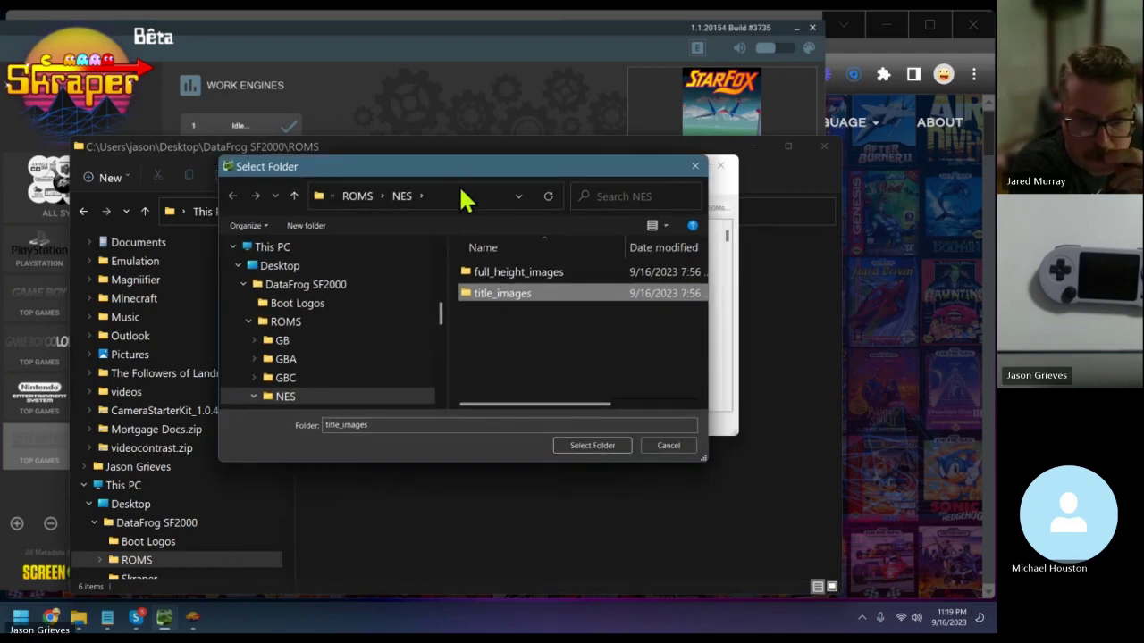
left_click_drag(358, 170, 406, 273)
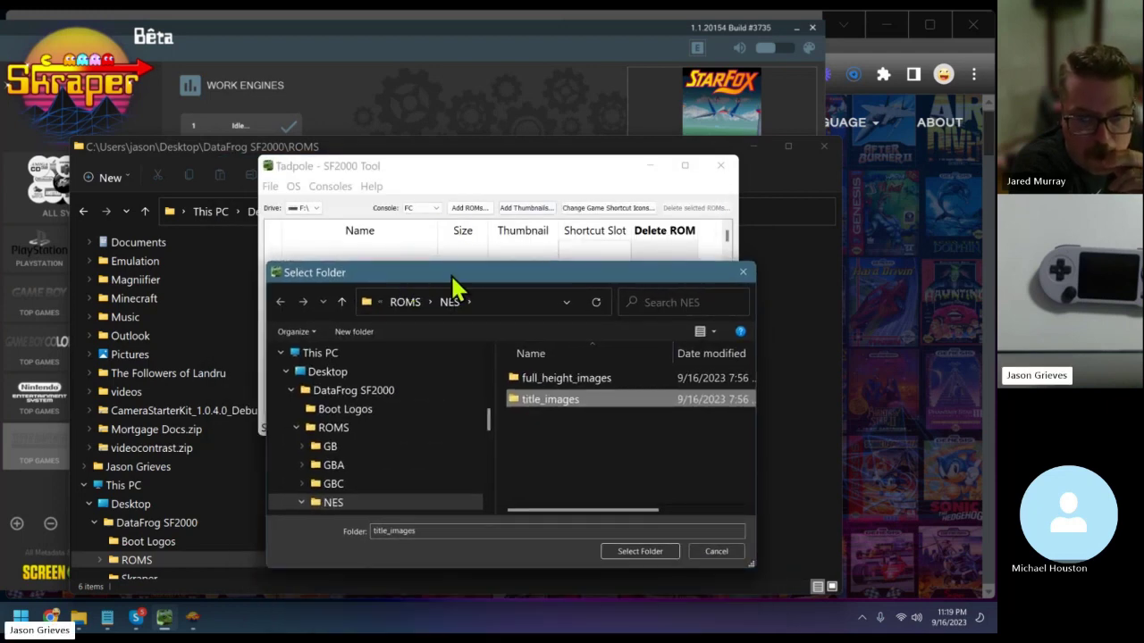
left_click_drag(533, 275, 476, 174)
scroll(394, 353, "down", 1)
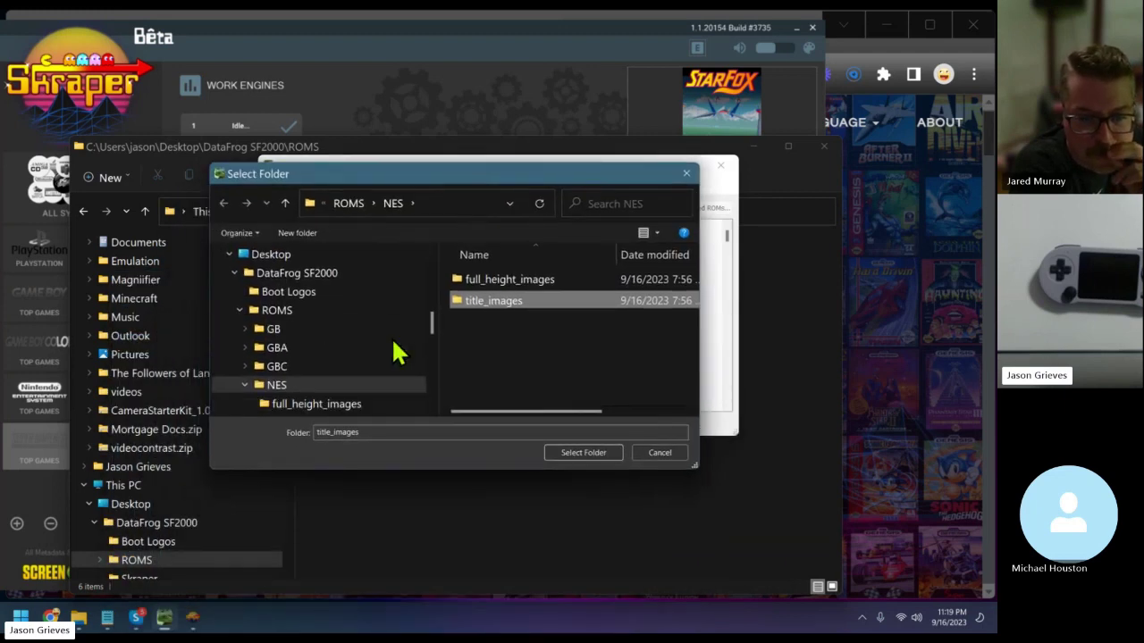
left_click(506, 279)
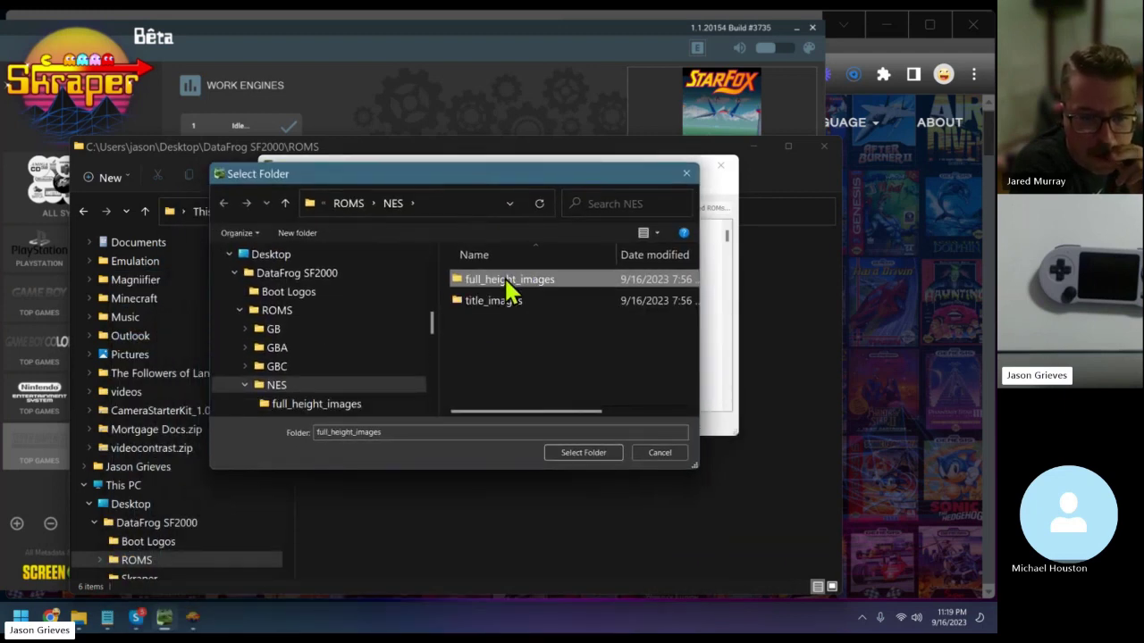
left_click(579, 453)
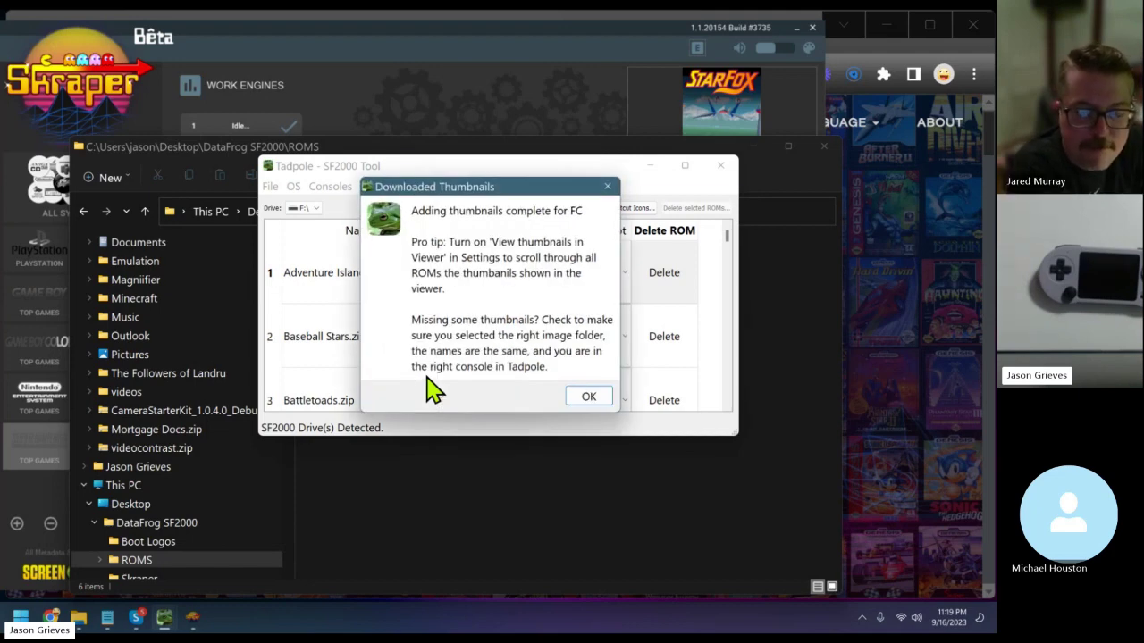
left_click(588, 398)
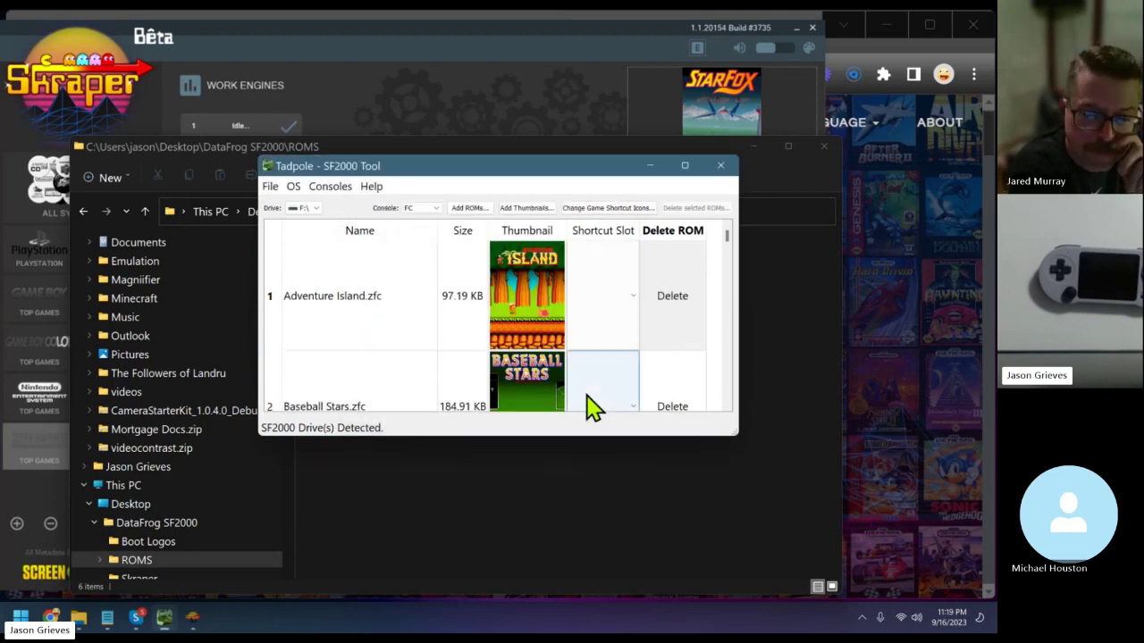
Turn off viewing thumbnails in the ROM list and look through the compact FC list
left_click(276, 187)
left_click(295, 221)
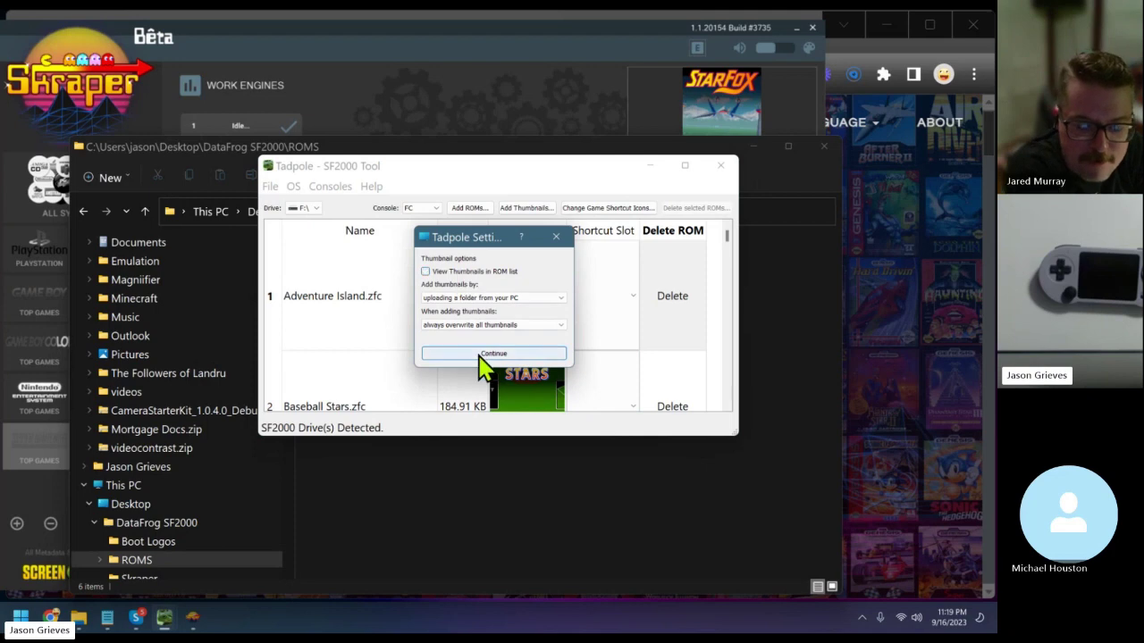
left_click(482, 354)
scroll(426, 332, "down", 8)
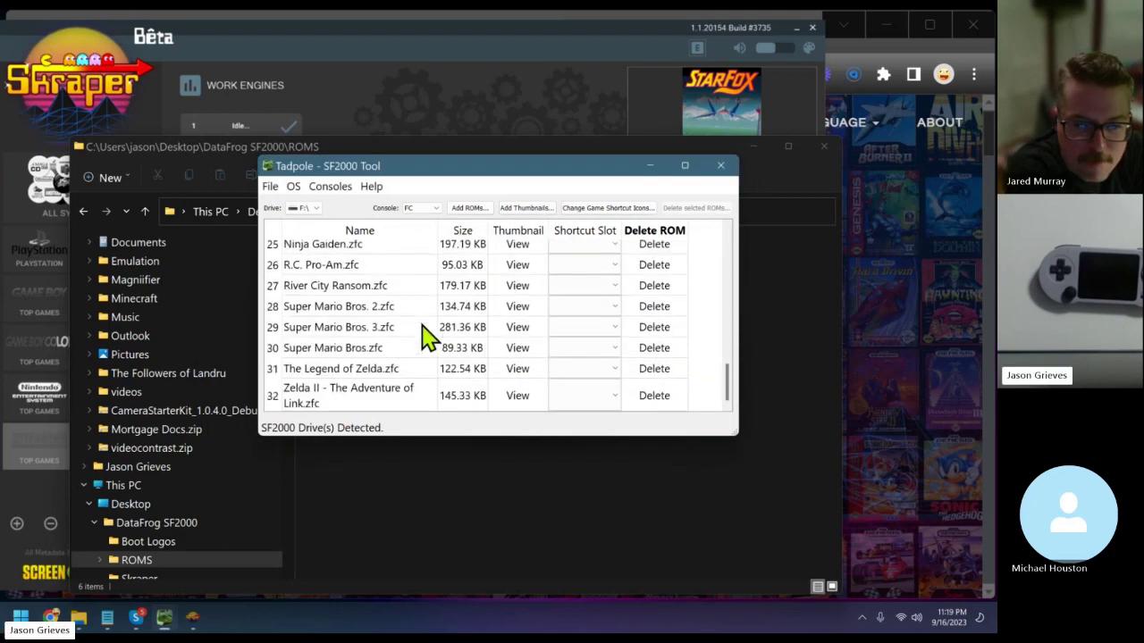
scroll(425, 332, "up", 8)
left_click(371, 252)
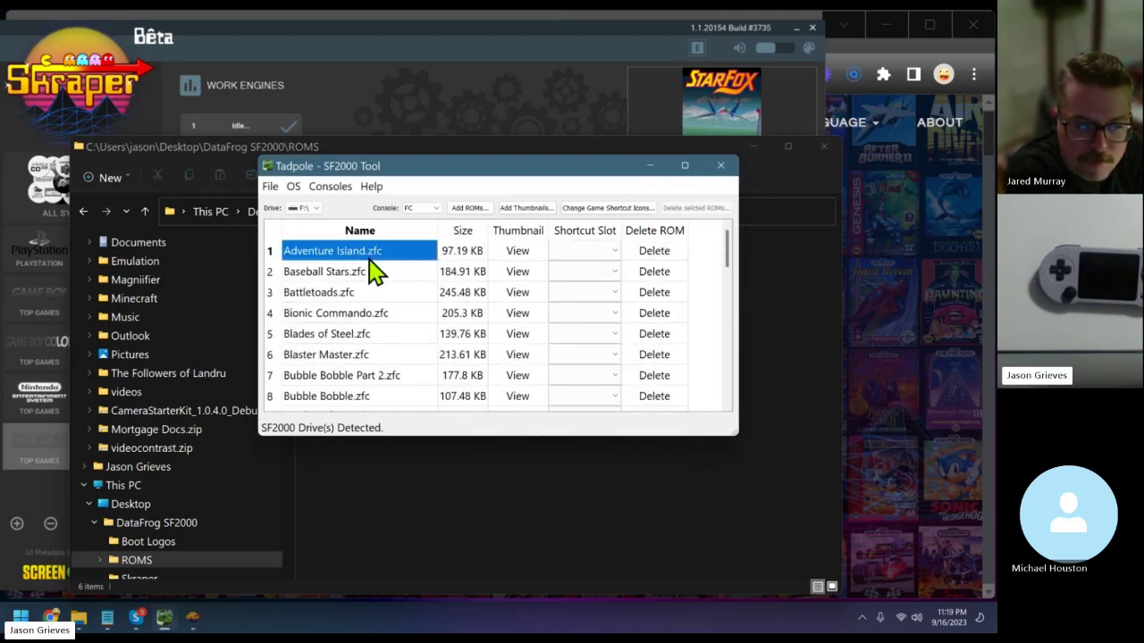
left_click(379, 272)
left_click(369, 252)
Turn on viewing thumbnails in the ROM list and maximize the Tadpole window
left_click(270, 186)
left_click(295, 224)
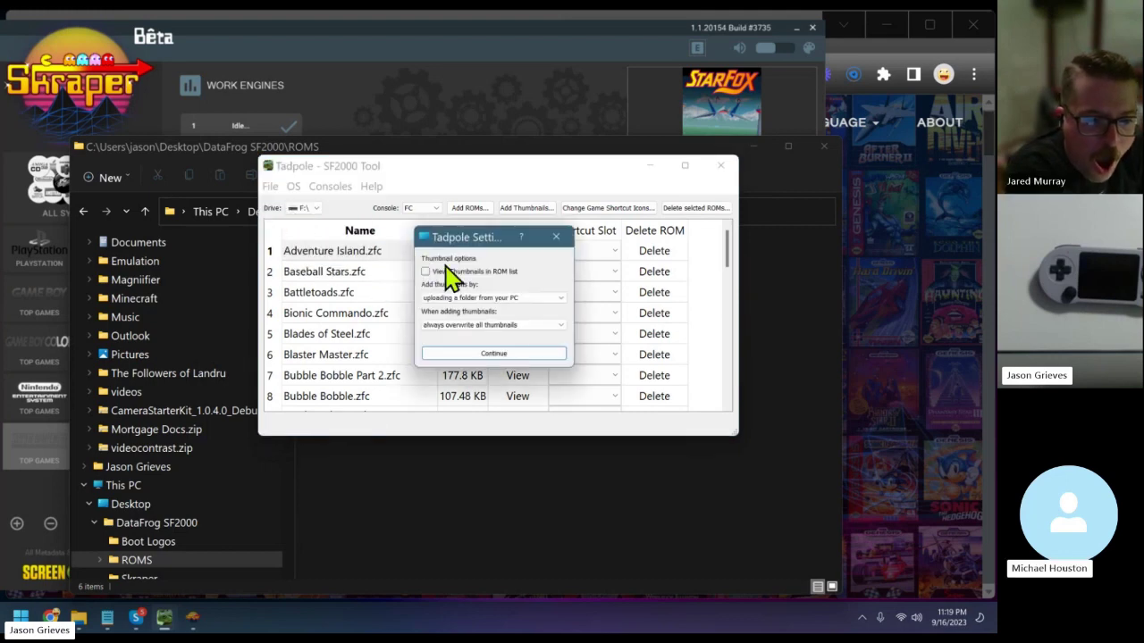
left_click(445, 269)
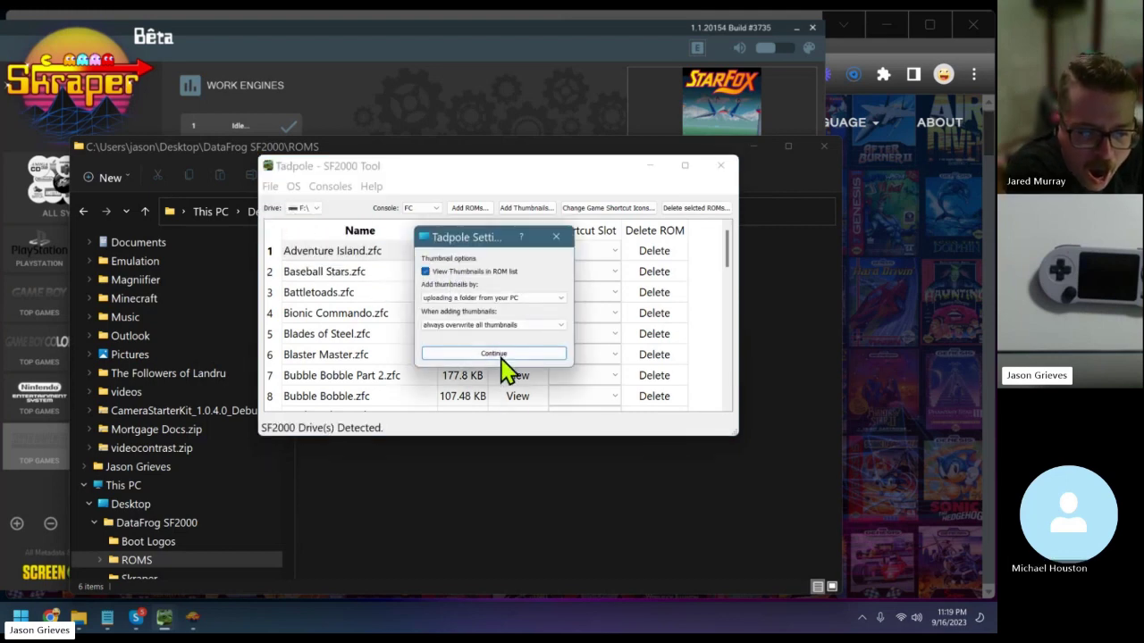
left_click(503, 355)
scroll(429, 313, "down", 5)
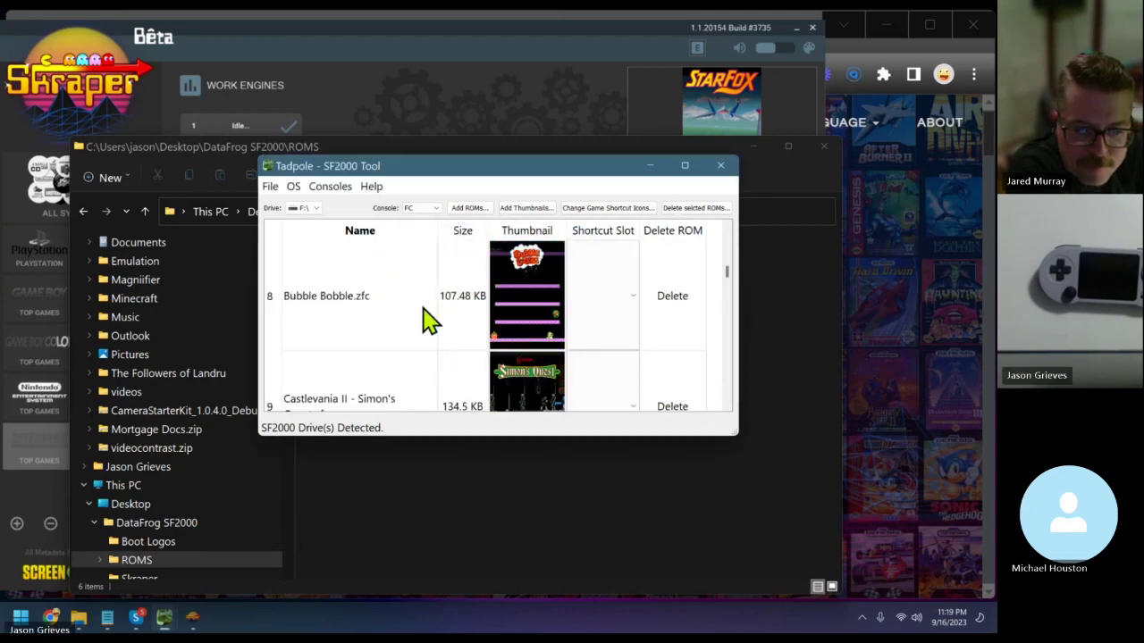
scroll(428, 290, "down", 2)
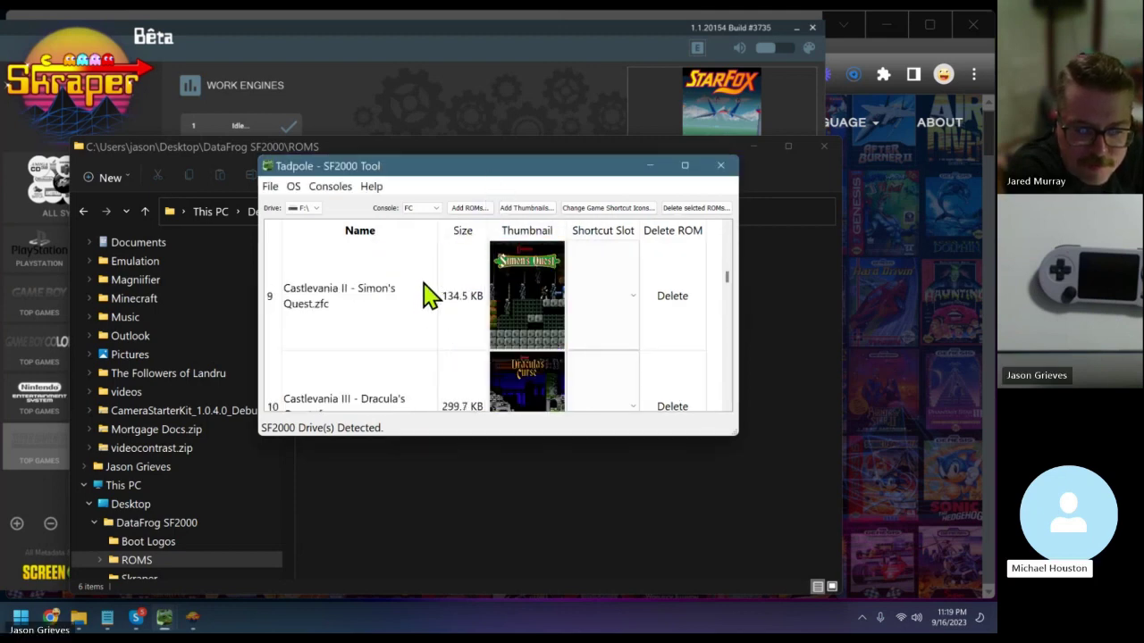
double_click(452, 168)
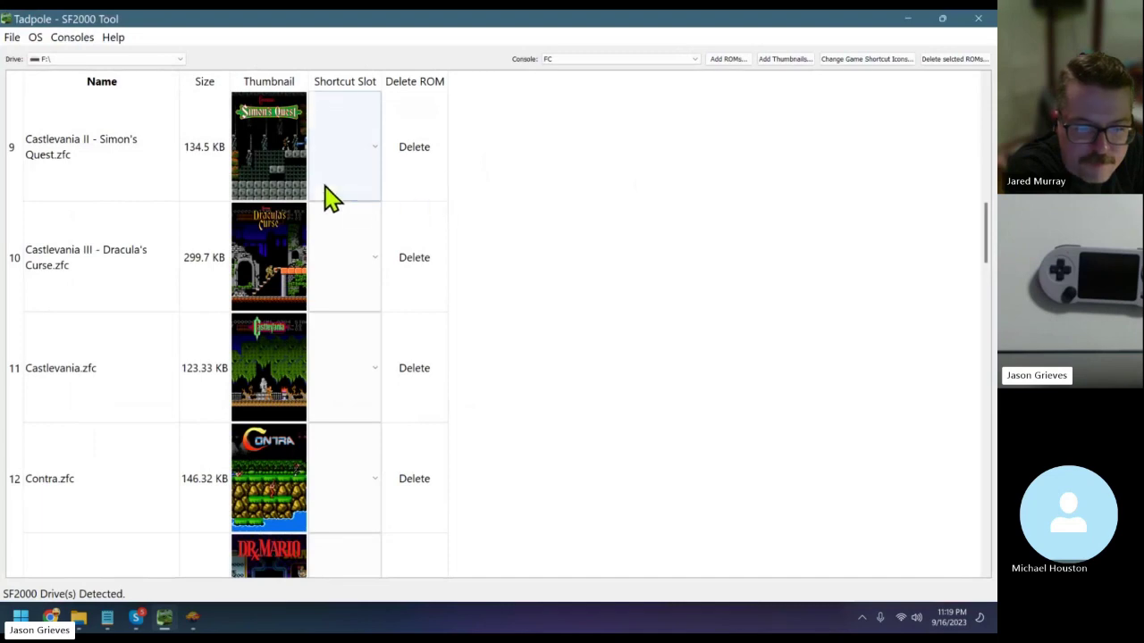
Open the Castlevania II - Simon's Quest thumbnail, check how a new image is selected, and cancel without replacing it
left_click(263, 173)
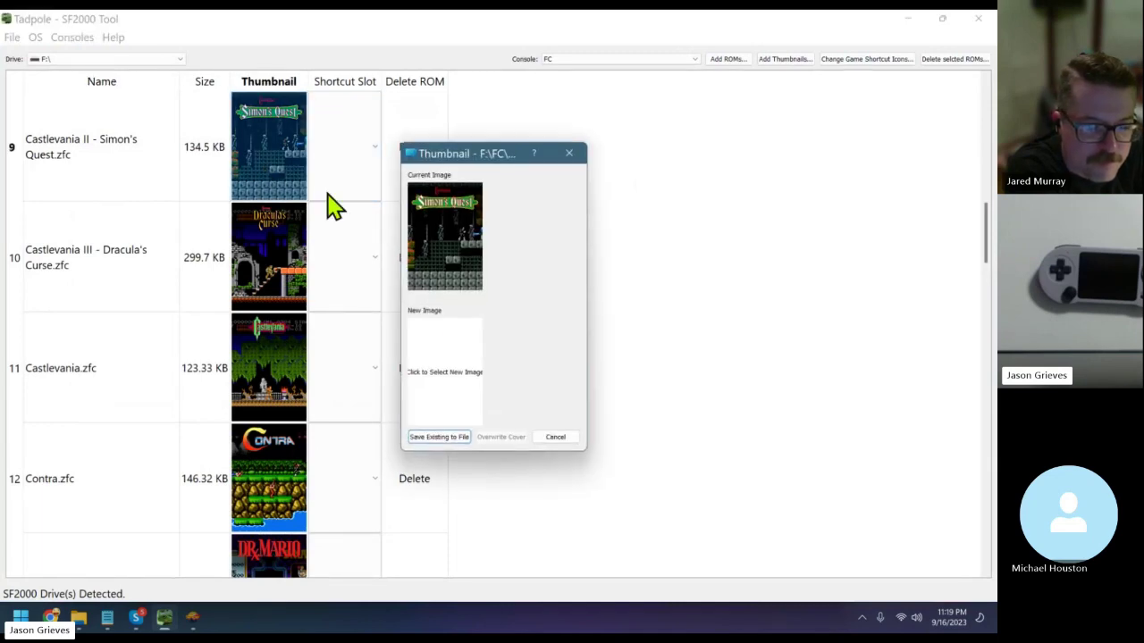
left_click(447, 331)
left_click_drag(575, 196, 357, 204)
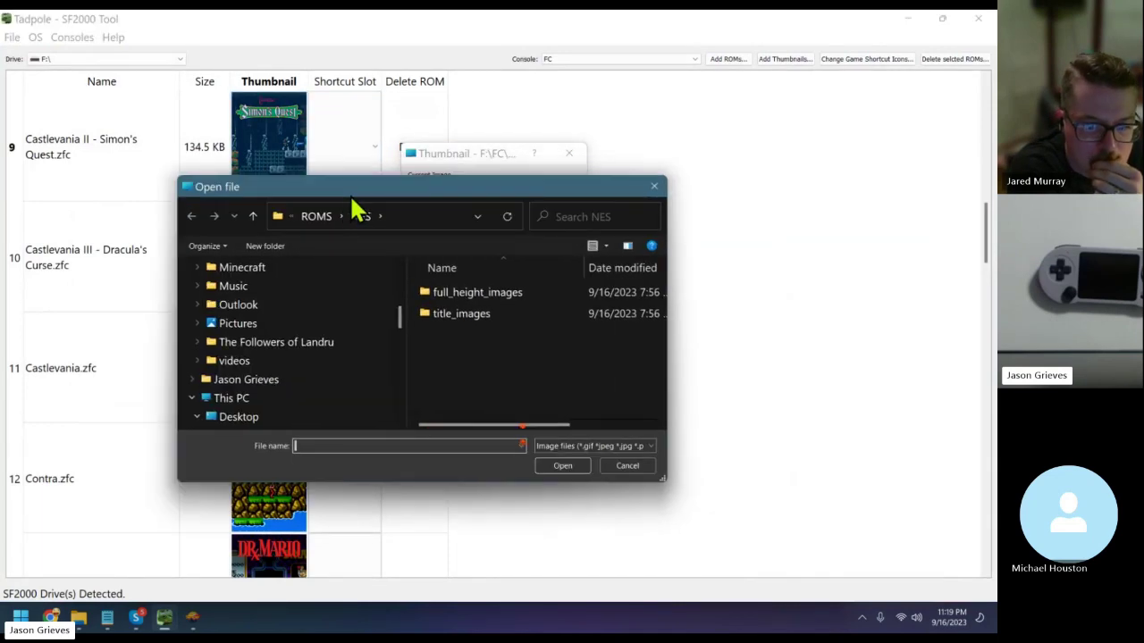
left_click(626, 466)
left_click(568, 153)
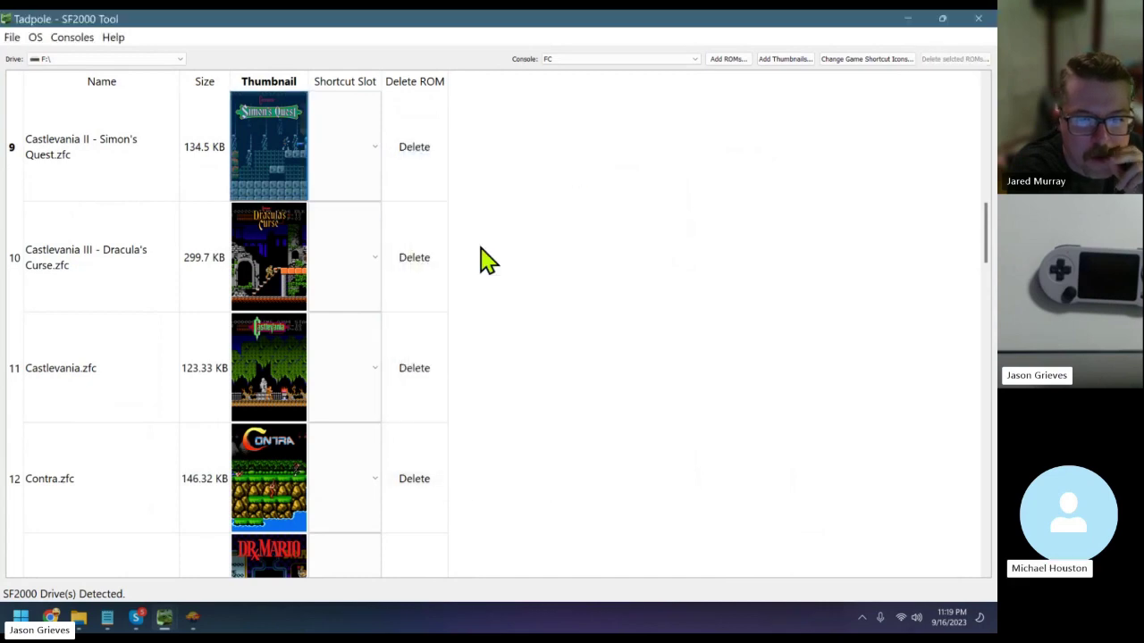
Look through the whole FC ROM list to examine the added thumbnails
scroll(519, 357, "down", 4)
scroll(519, 357, "down", 2)
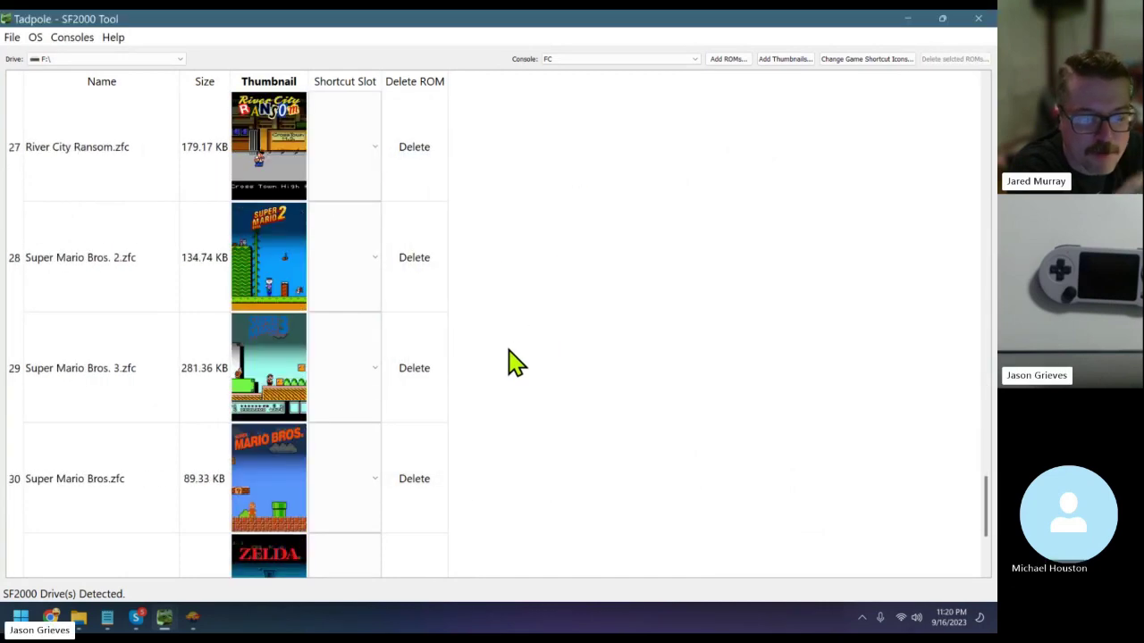
scroll(279, 358, "down", 2)
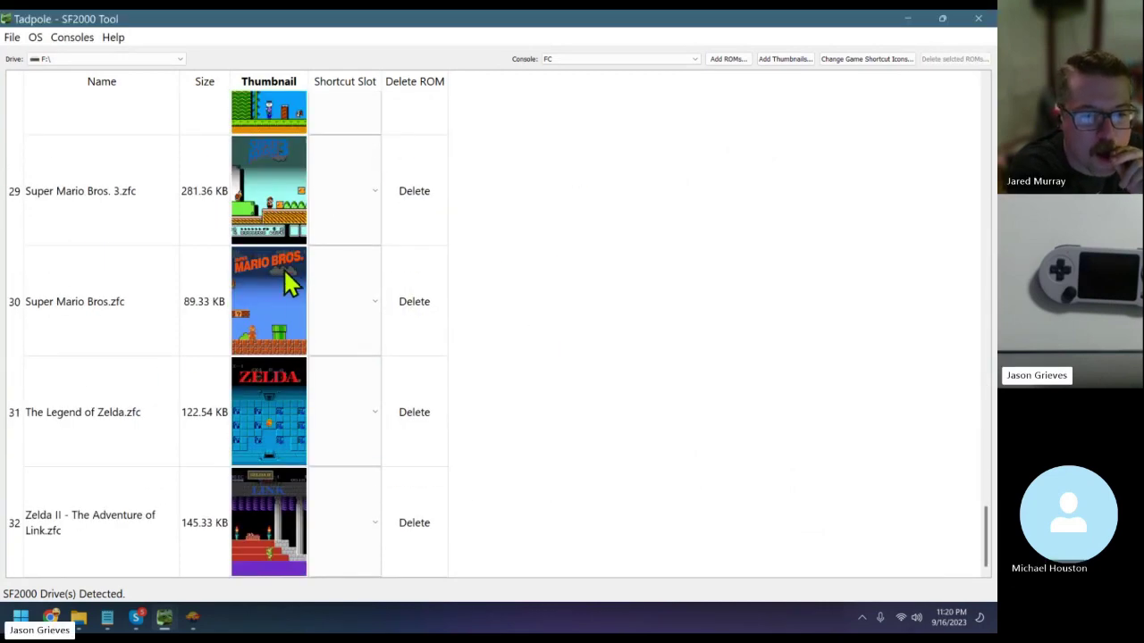
scroll(268, 295, "up", 10)
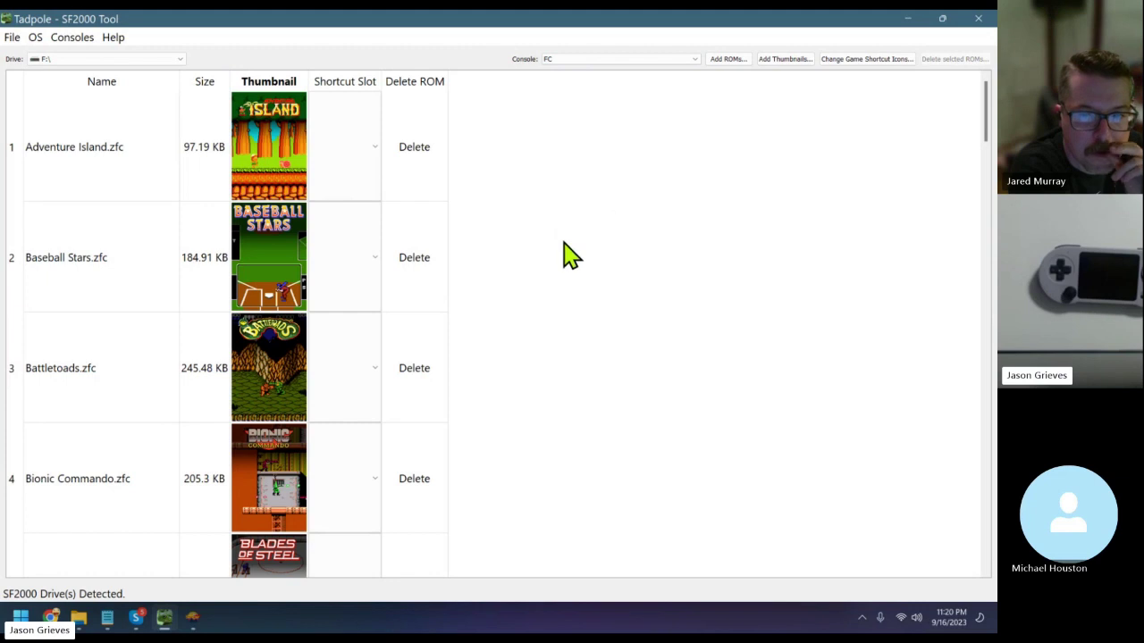
scroll(569, 256, "down", 3)
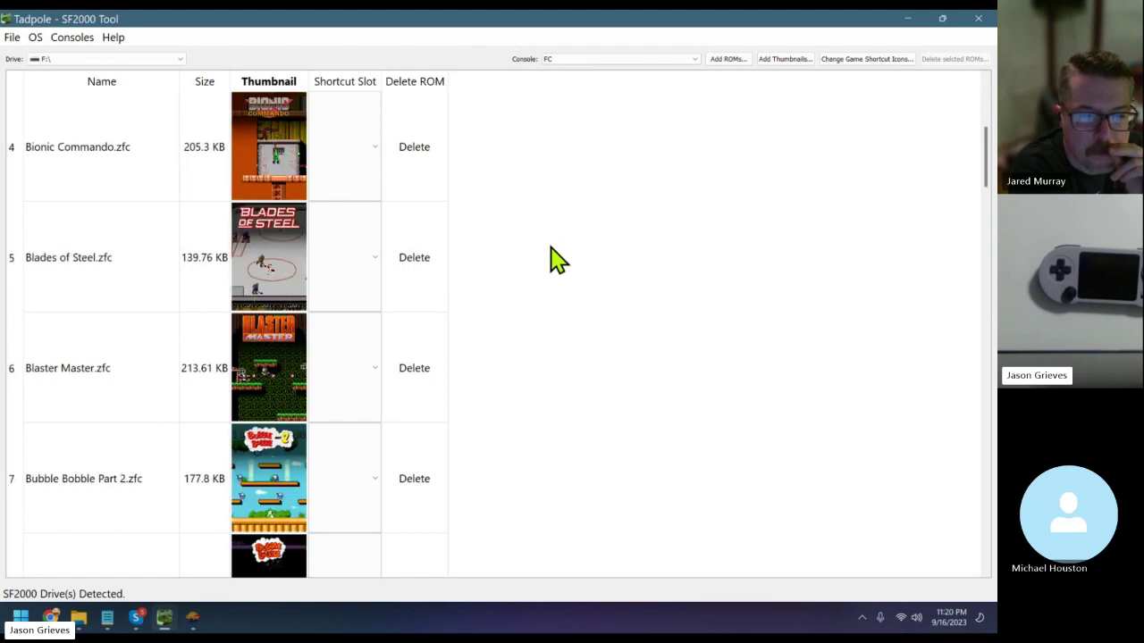
scroll(519, 250, "down", 3)
scroll(393, 304, "up", 3)
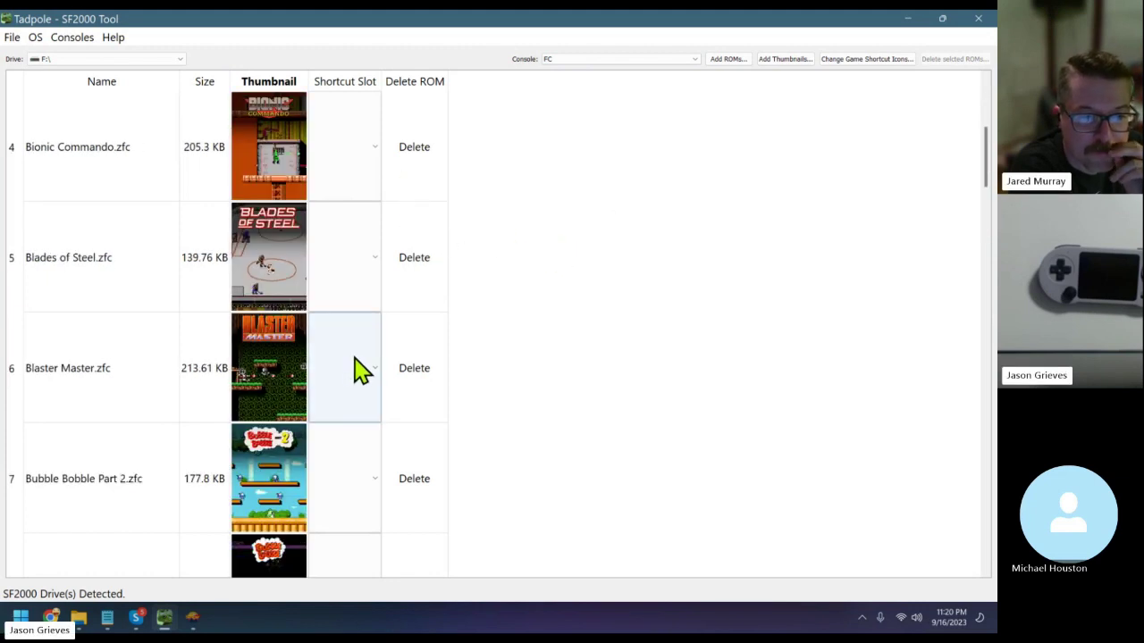
Assign Blaster Master to shortcut slot 1 of the FC console
left_click(360, 370)
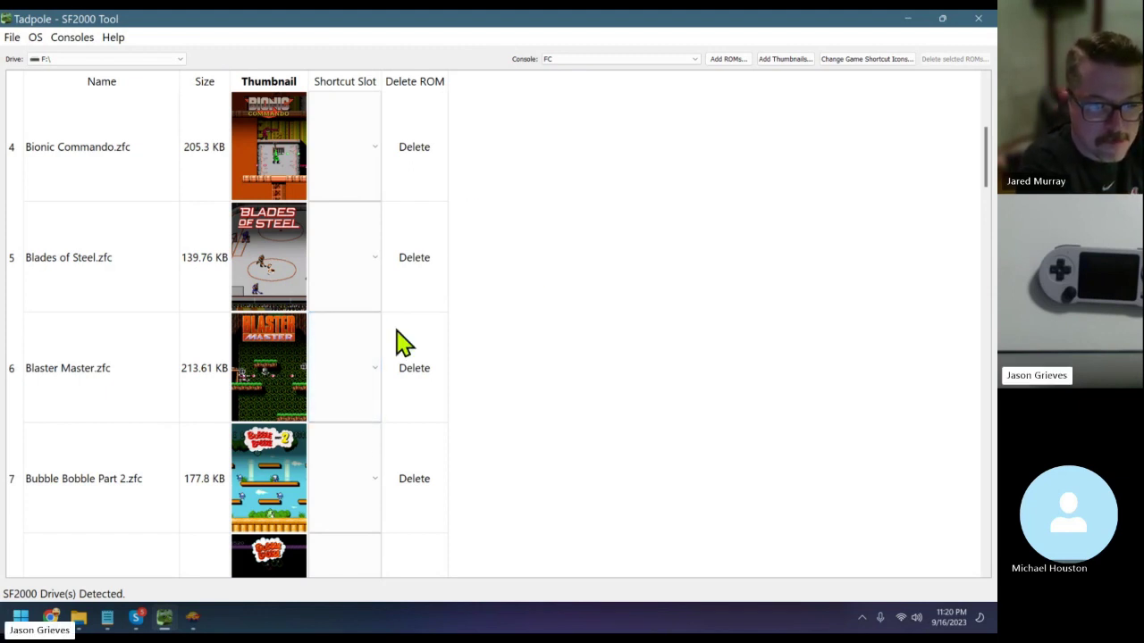
left_click(376, 370)
left_click(345, 449)
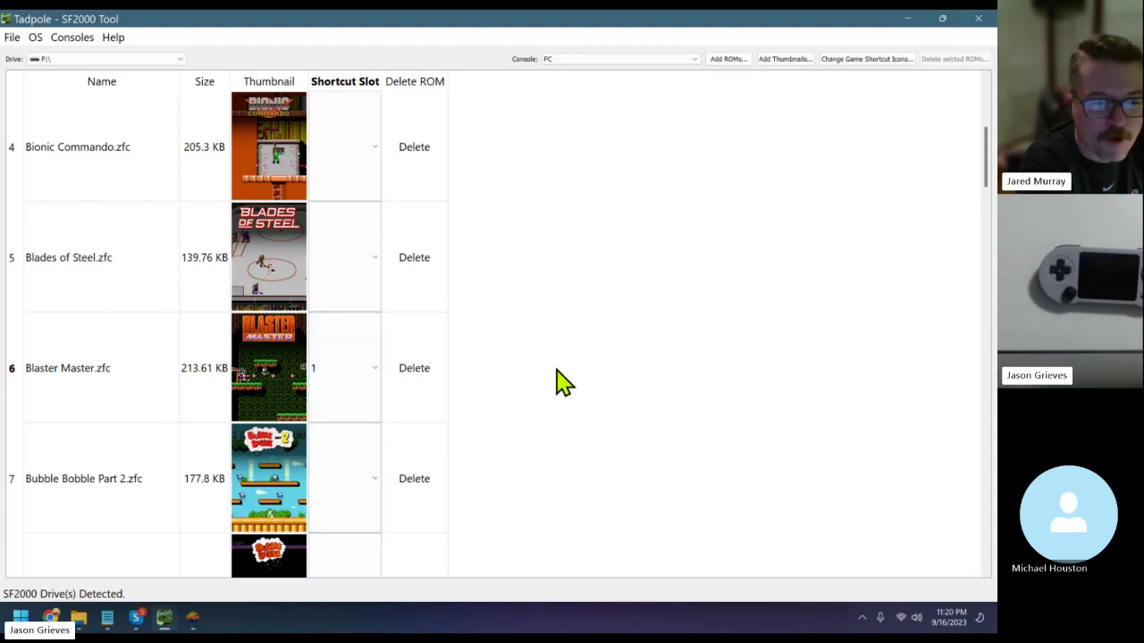
Browse the FC games listed after Blaster Master, checking their thumbnails and shortcut slots
scroll(556, 382, "down", 1)
scroll(556, 382, "down", 2)
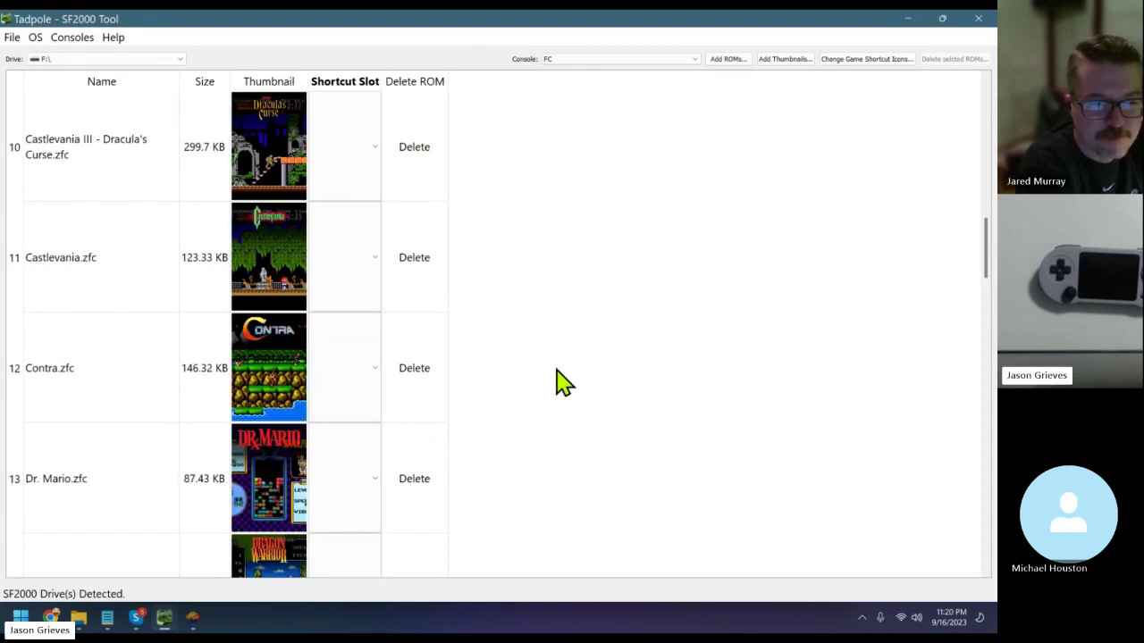
scroll(564, 382, "down", 1)
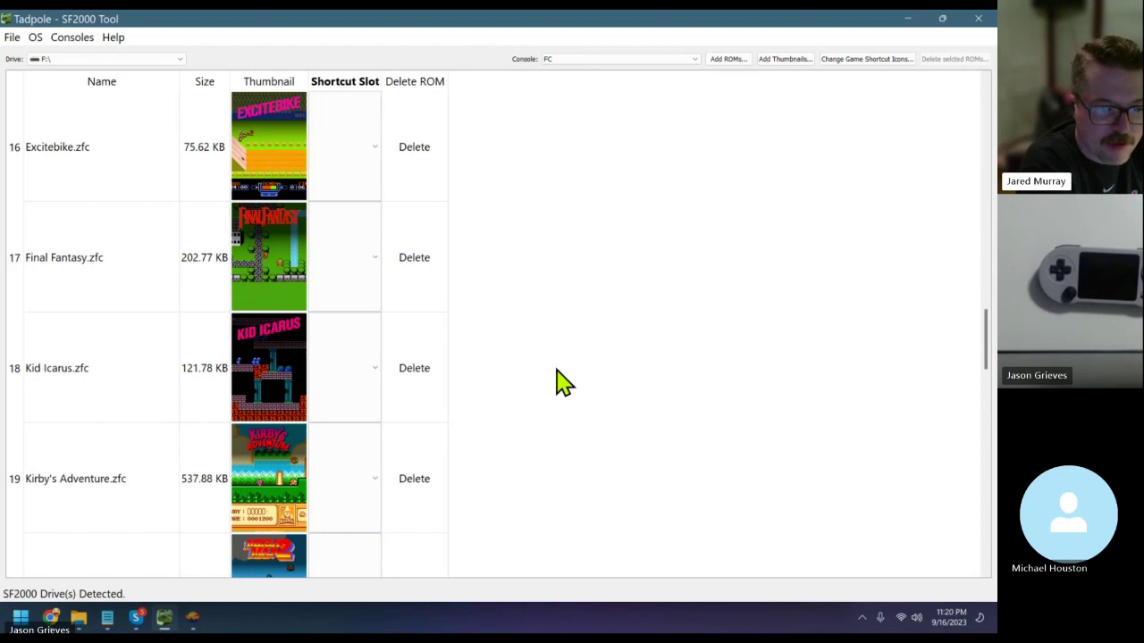
scroll(564, 383, "down", 1)
scroll(564, 382, "down", 1)
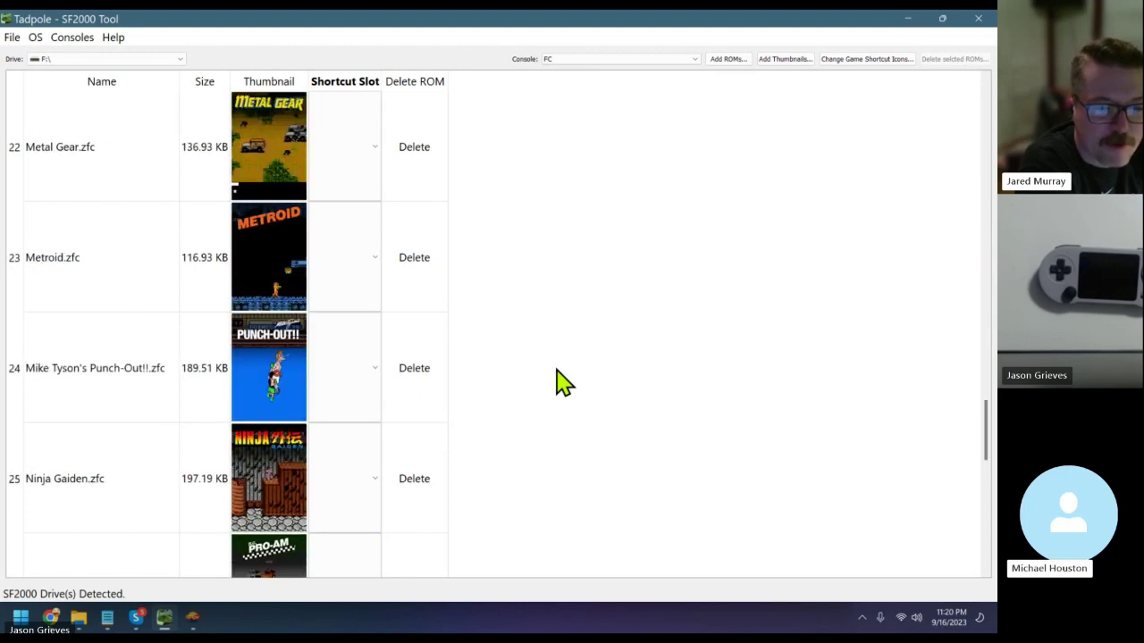
scroll(511, 388, "up", 5)
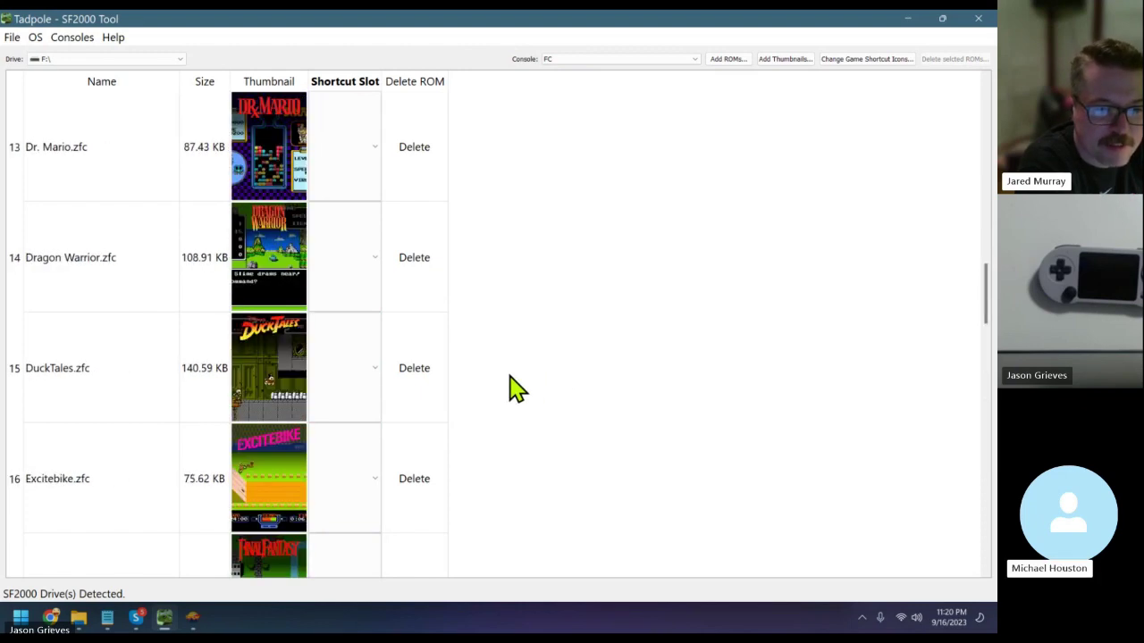
Assign Final Fantasy to shortcut slot 2 of the FC console
scroll(512, 382, "down", 6)
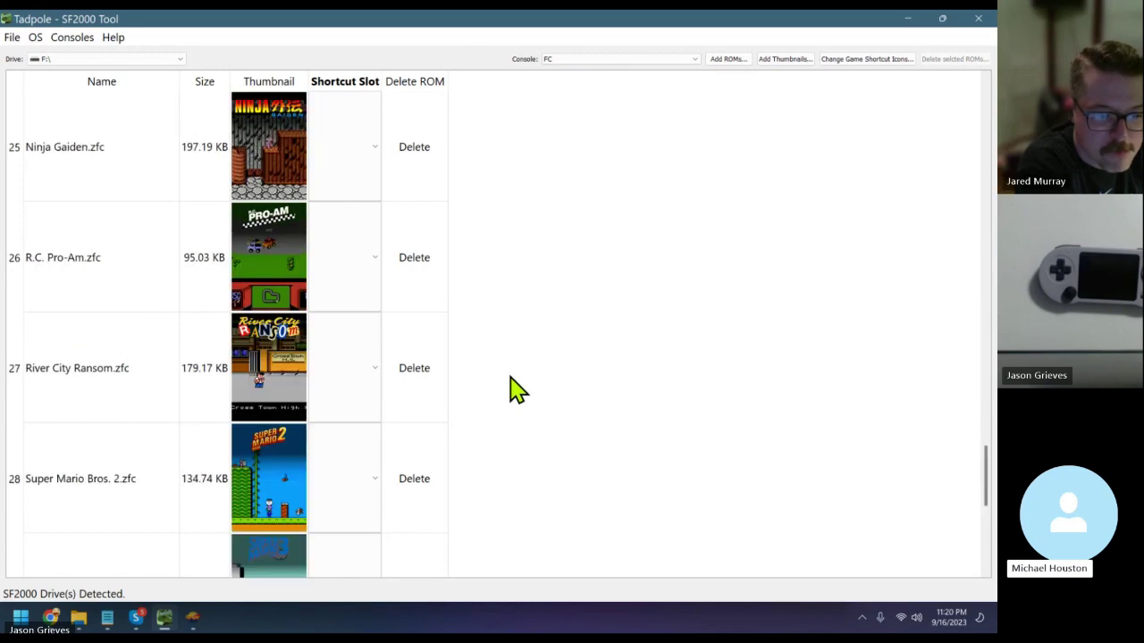
scroll(518, 389, "down", 1)
scroll(517, 389, "up", 3)
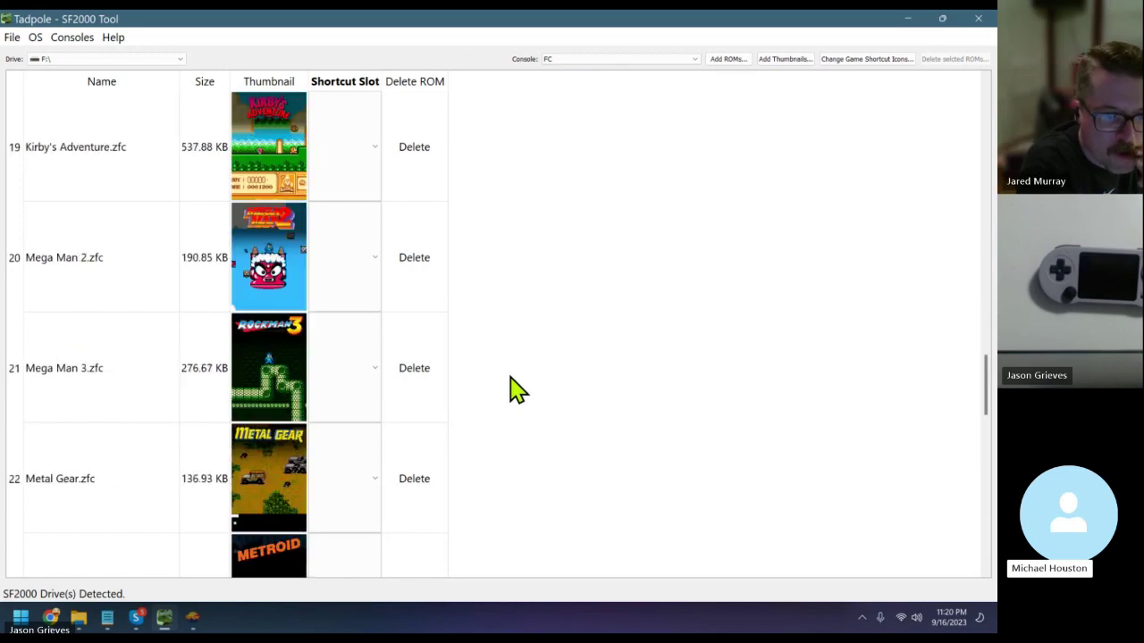
scroll(517, 390, "up", 3)
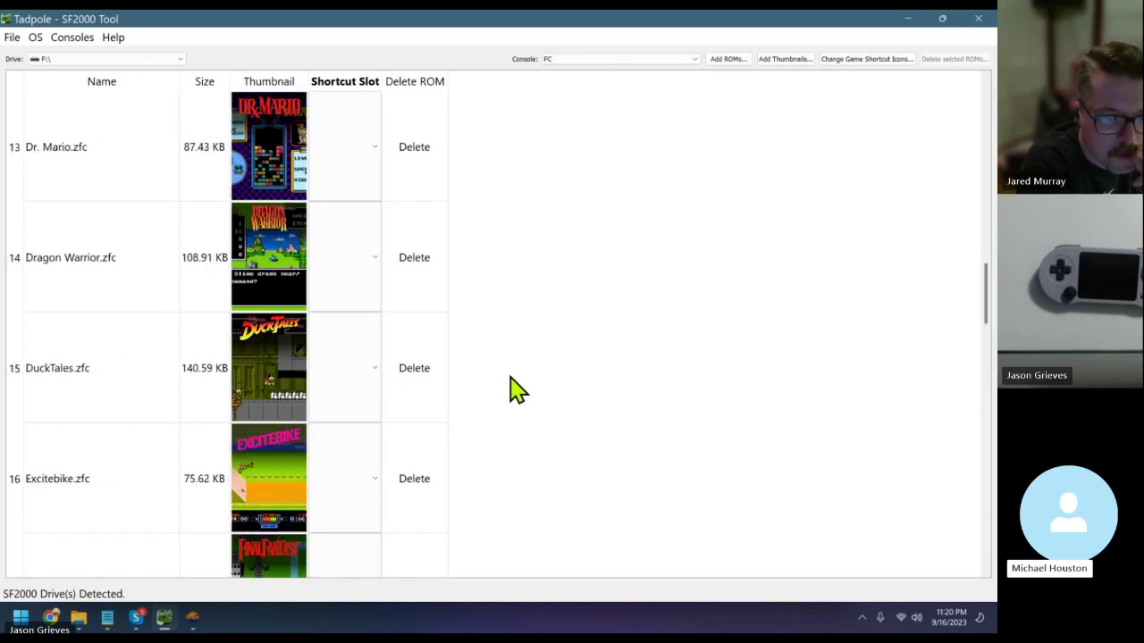
scroll(517, 389, "up", 1)
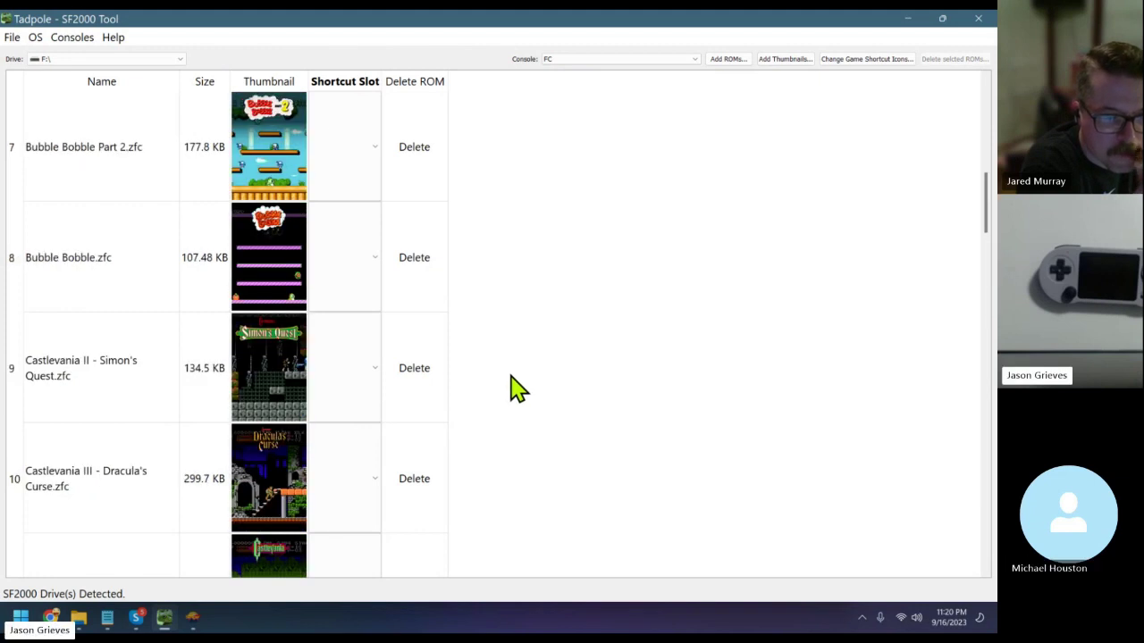
scroll(517, 390, "up", 1)
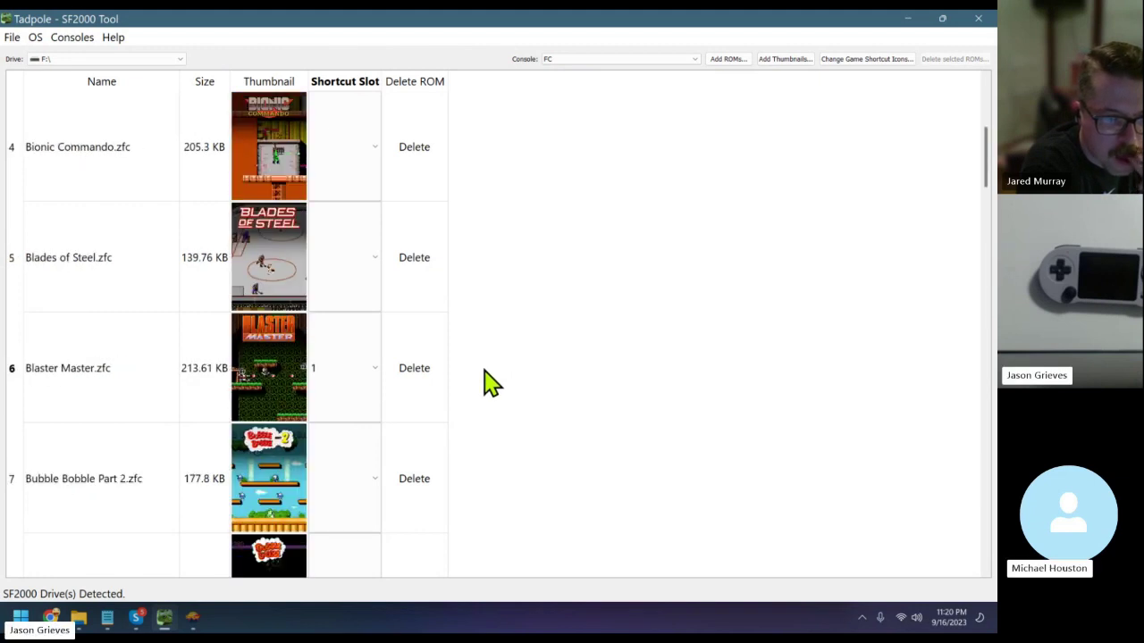
scroll(490, 362, "down", 1)
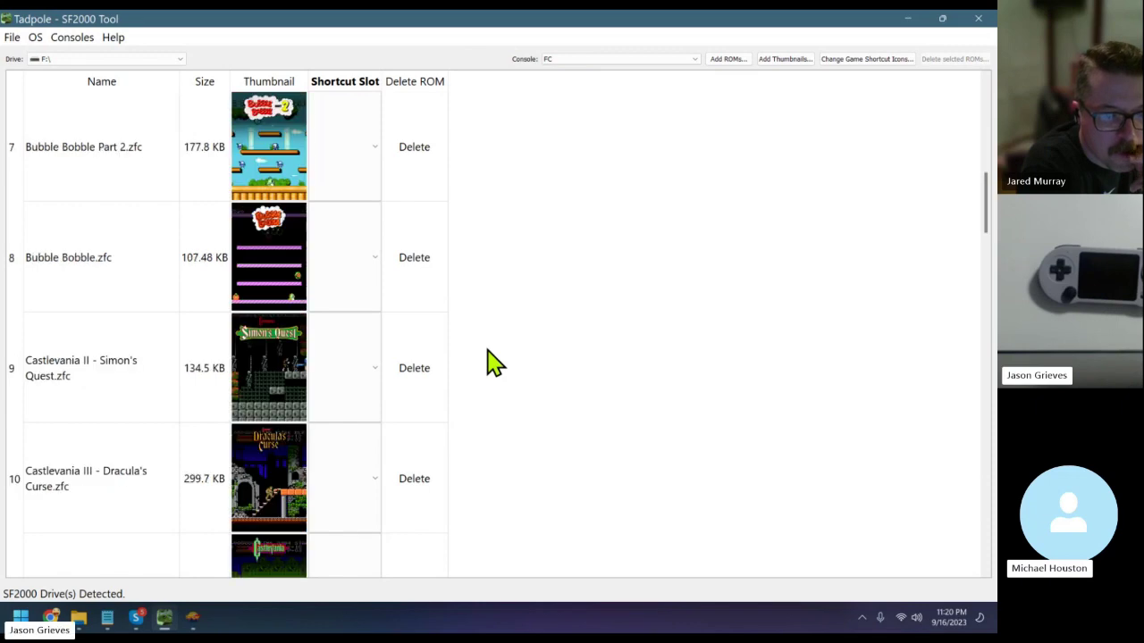
scroll(482, 362, "down", 1)
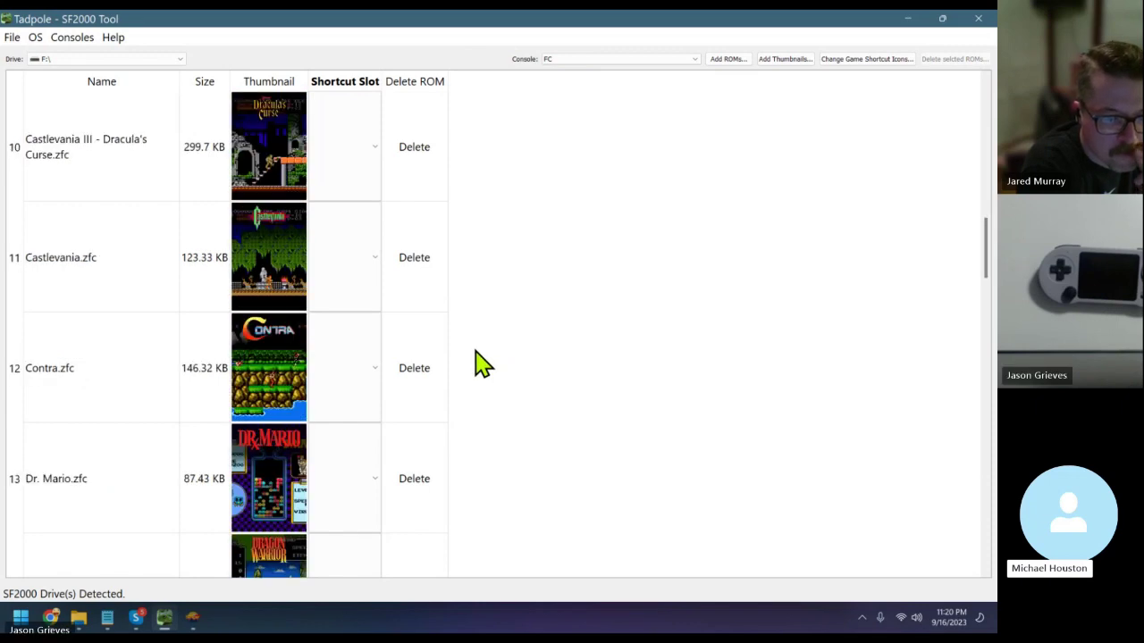
scroll(483, 362, "down", 2)
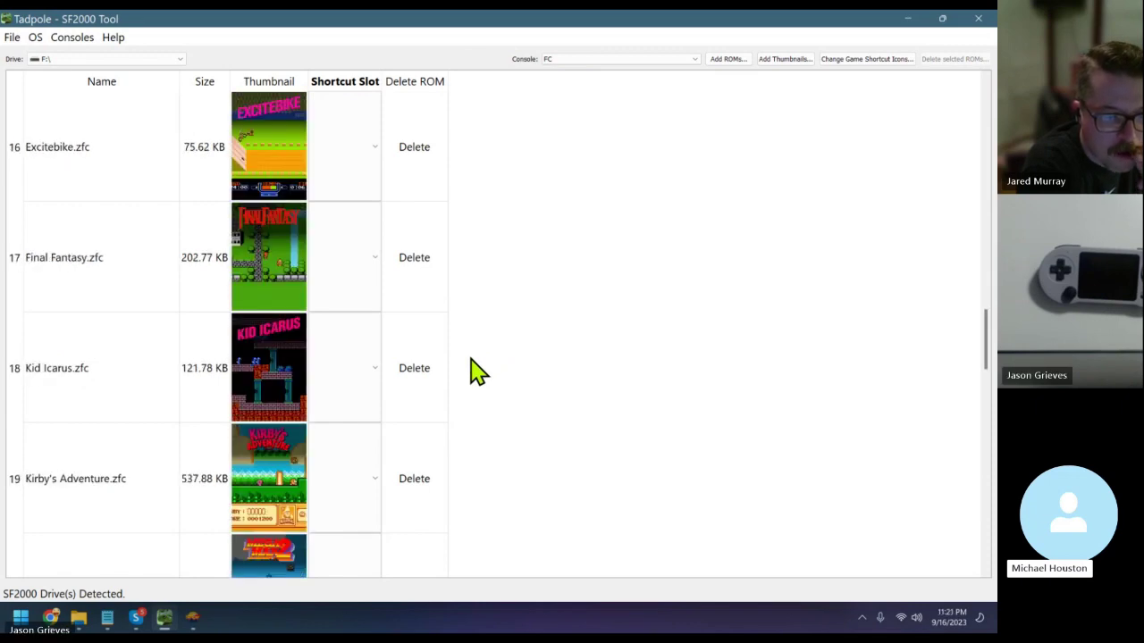
left_click(365, 295)
left_click(364, 284)
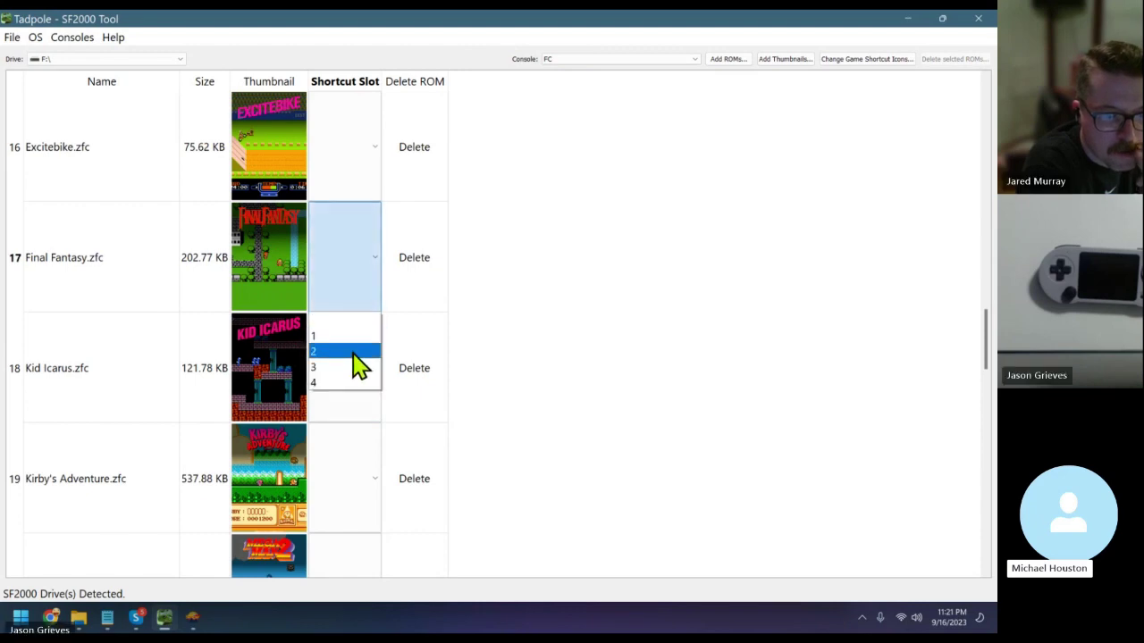
left_click(354, 353)
scroll(530, 325, "down", 2)
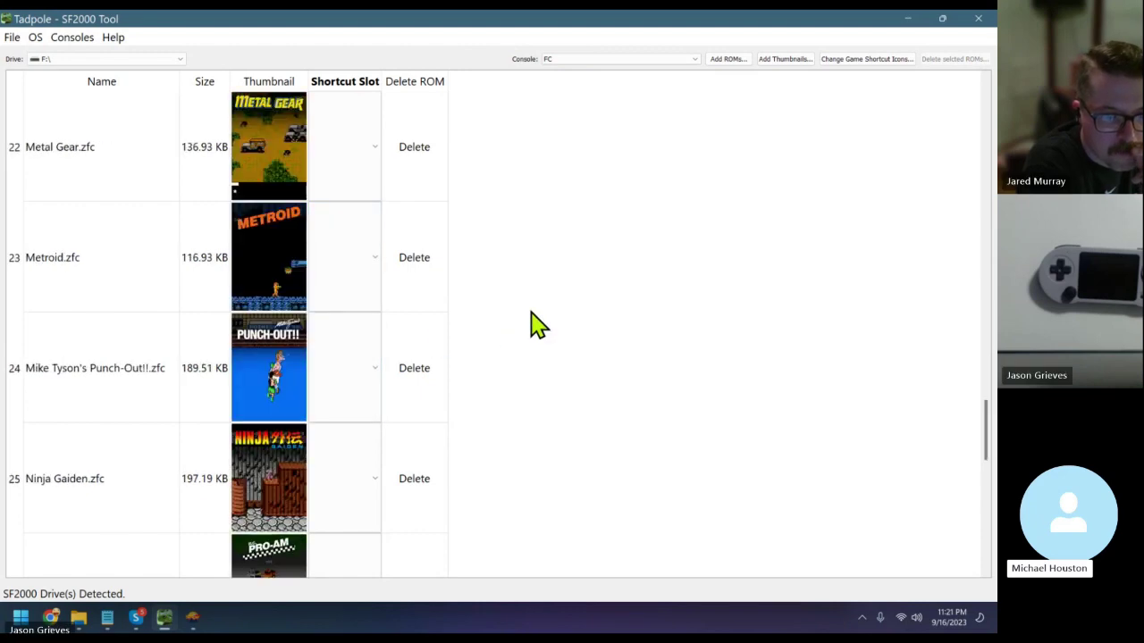
scroll(531, 325, "up", 2)
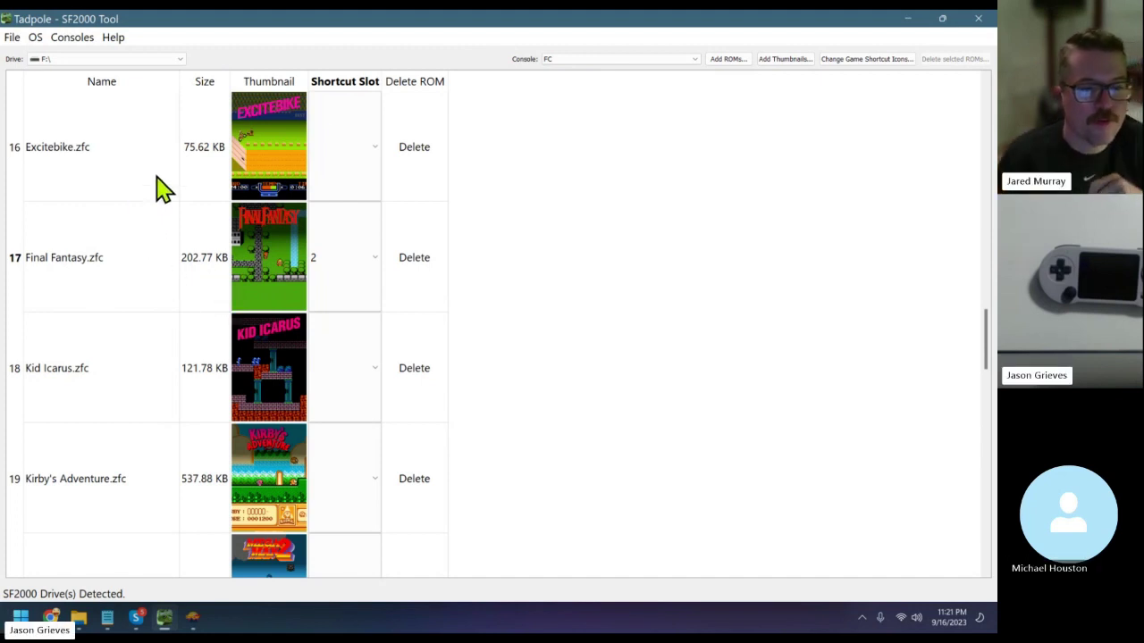
Switch the console to SFC and open the file selection for adding ROMs
left_click(579, 59)
left_click(582, 76)
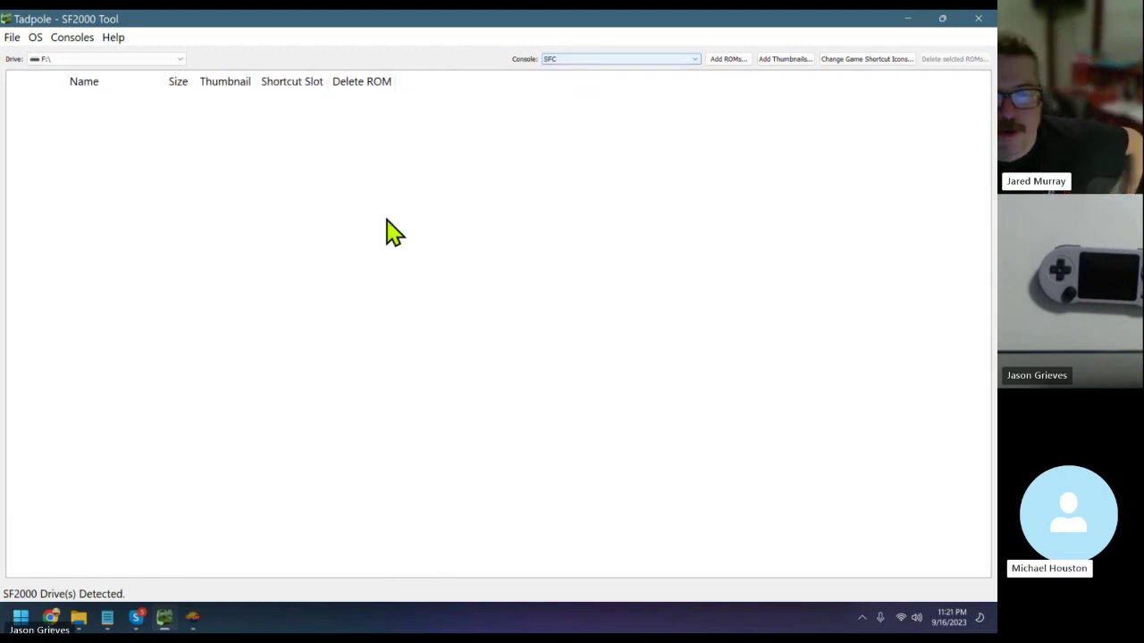
left_click(724, 60)
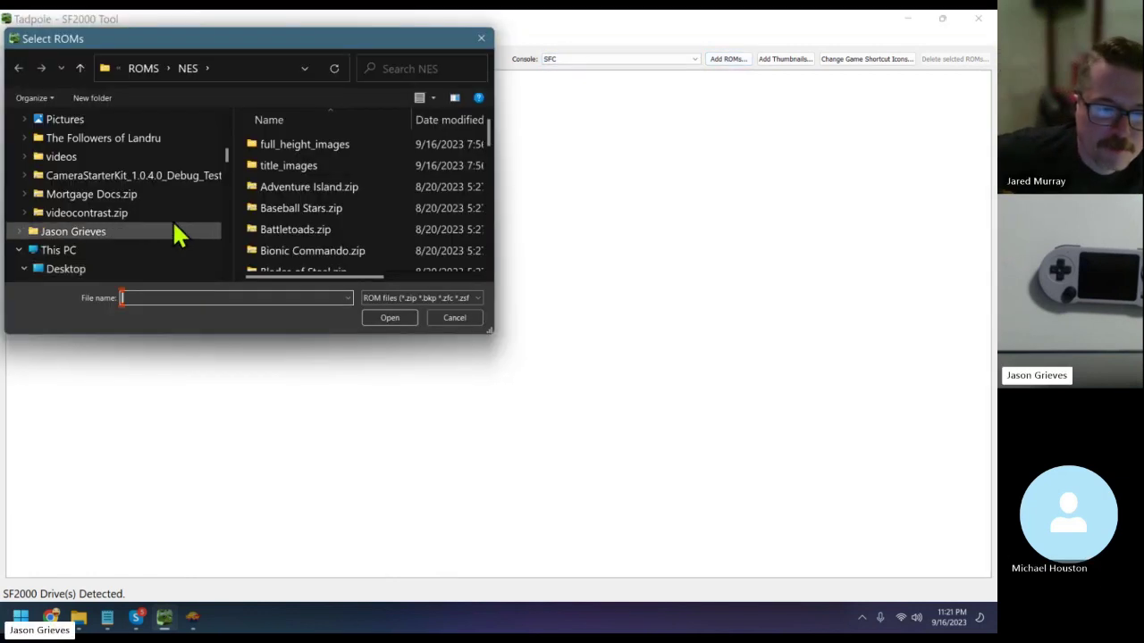
Add all zipped ROMs in the ROMS > SNES folder, from ActRaiser 2.zip through Wario's Woods.zip, to the SFC console
scroll(107, 192, "up", 8)
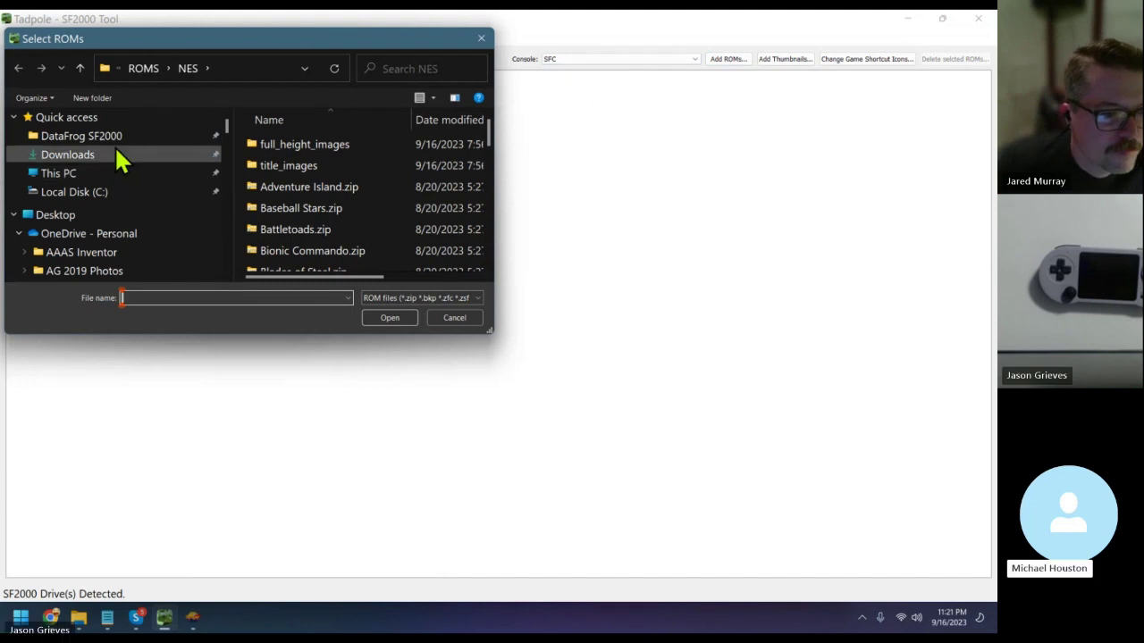
scroll(114, 148, "down", 8)
left_click(125, 142)
scroll(149, 175, "up", 15)
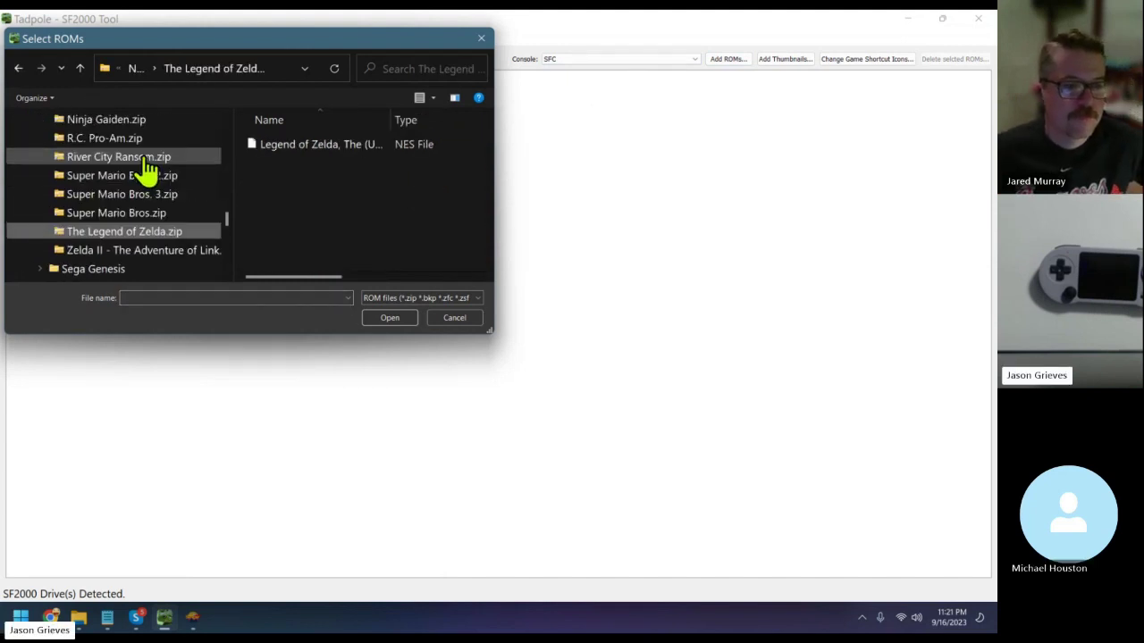
scroll(135, 210, "up", 1)
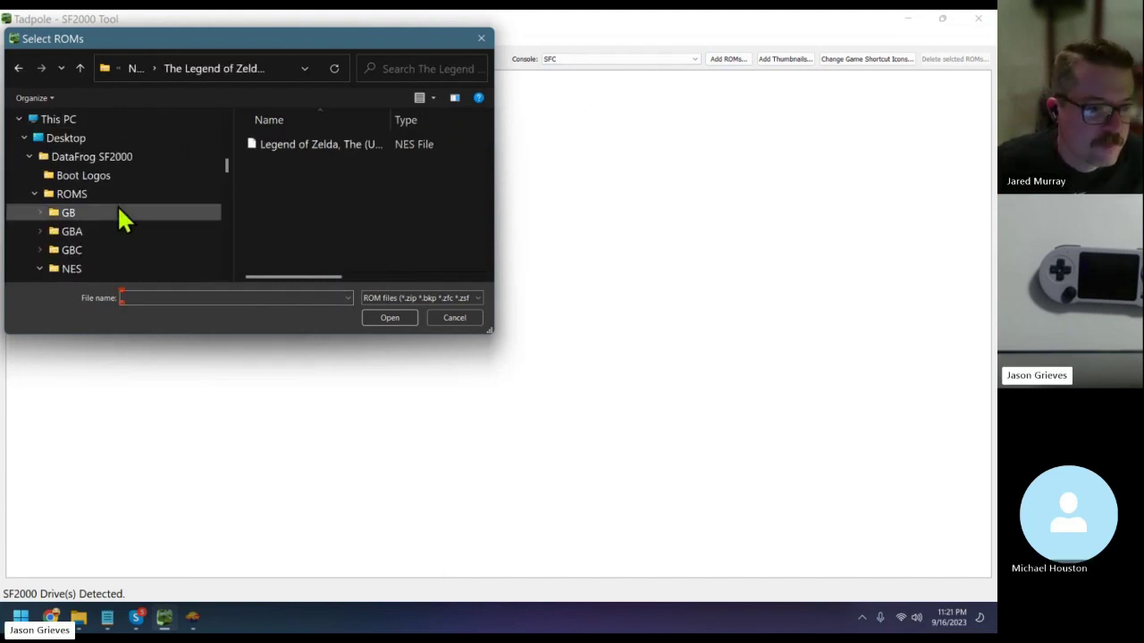
scroll(118, 220, "down", 1)
left_click(40, 230)
scroll(49, 255, "down", 1)
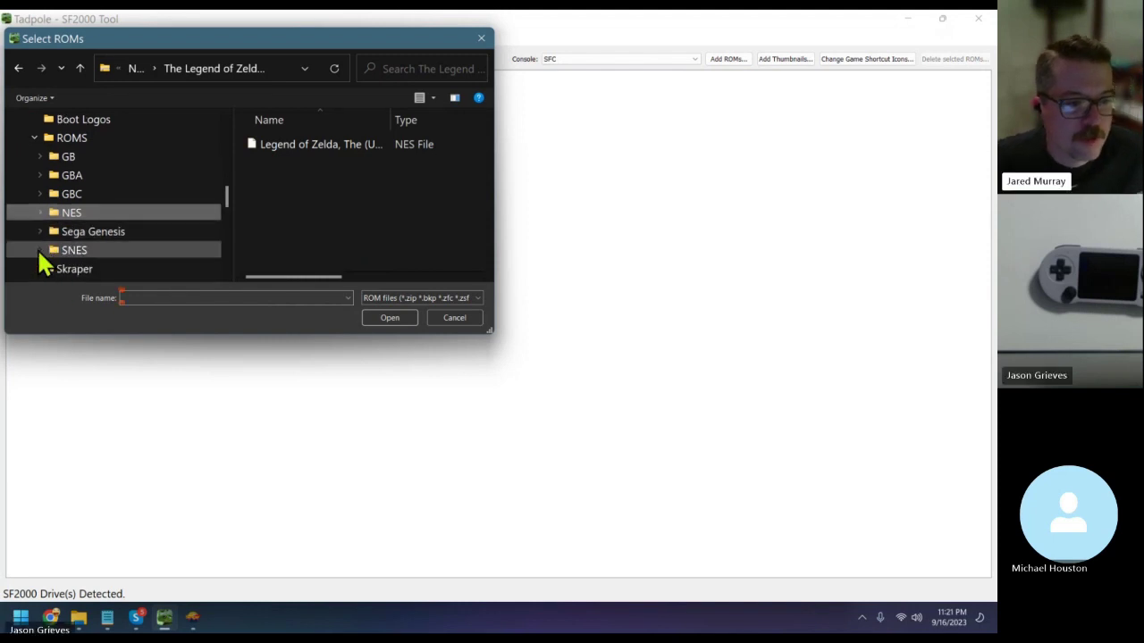
left_click(39, 251)
left_click(119, 175)
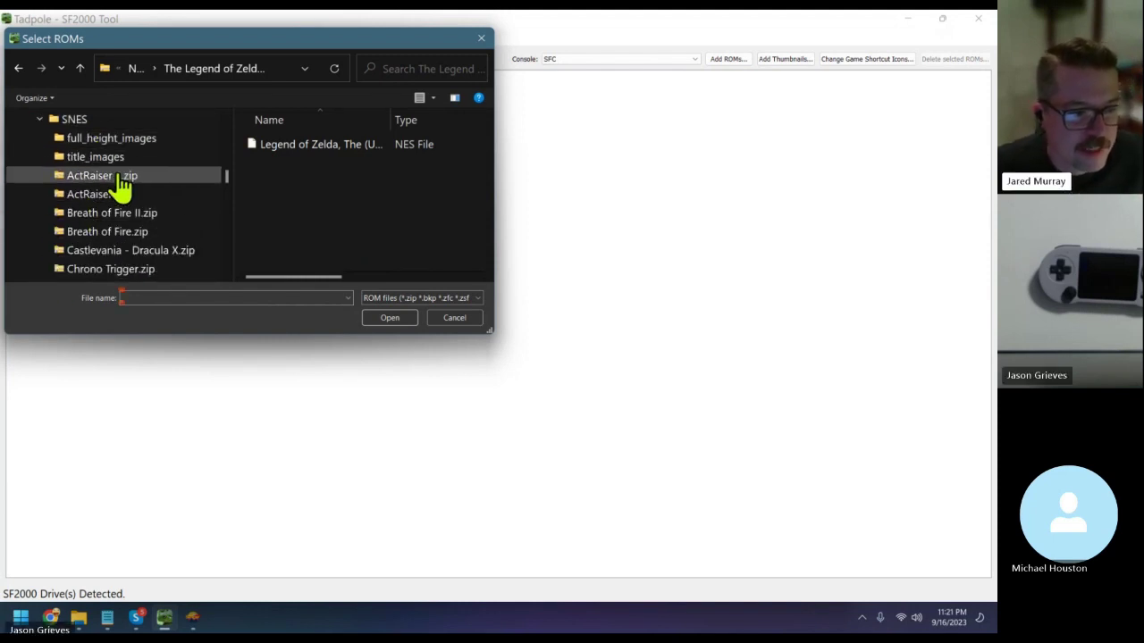
left_click(106, 121)
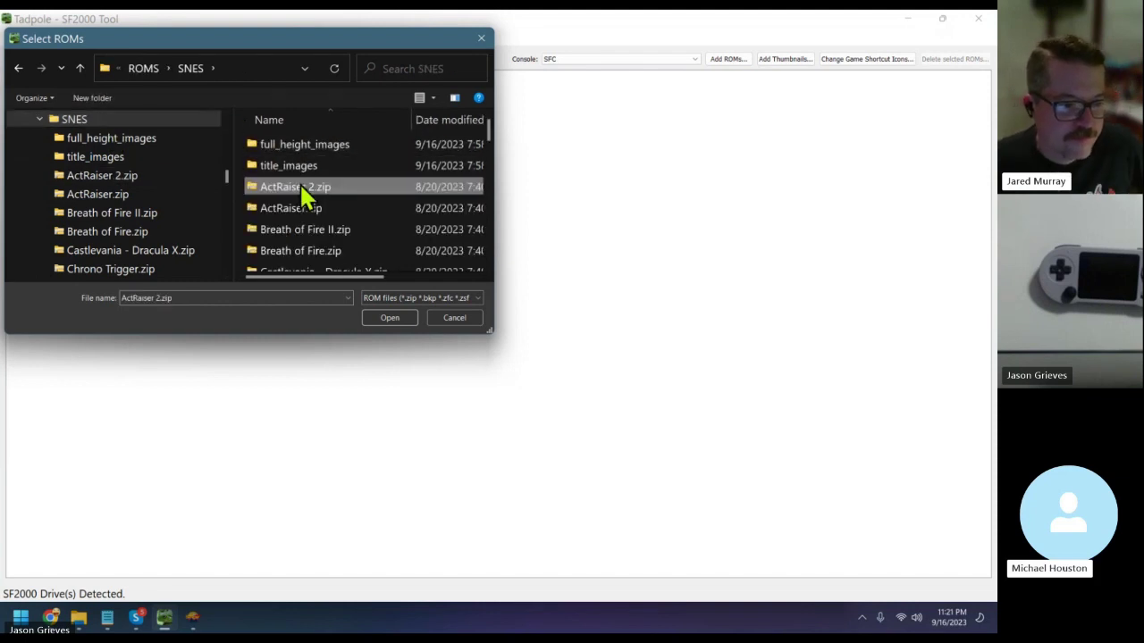
key("shift+End")
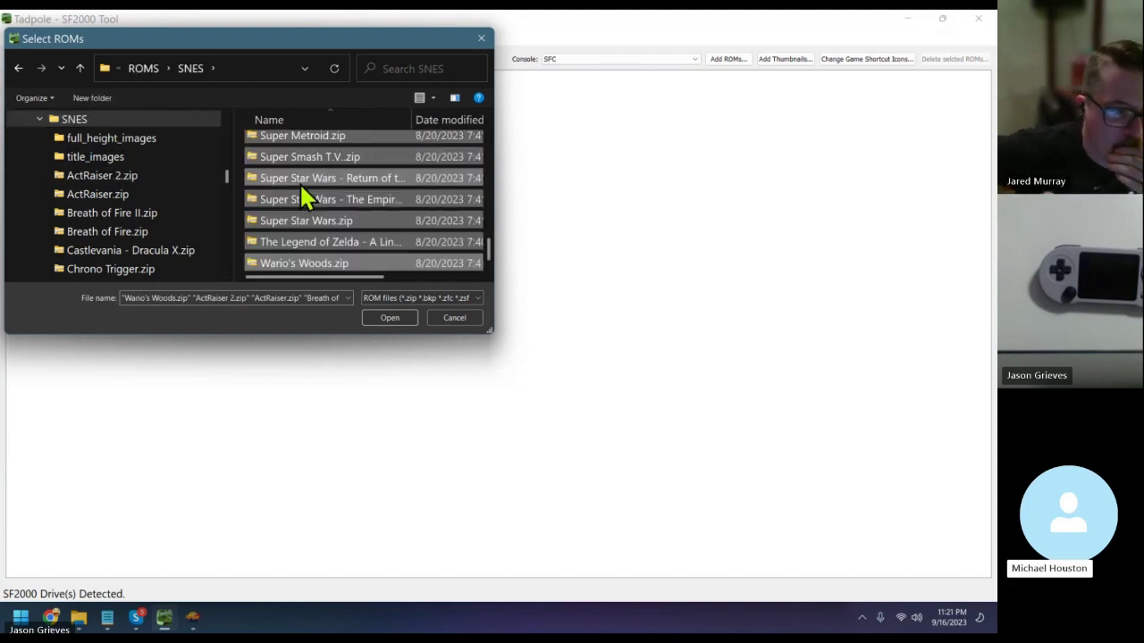
left_click(388, 318)
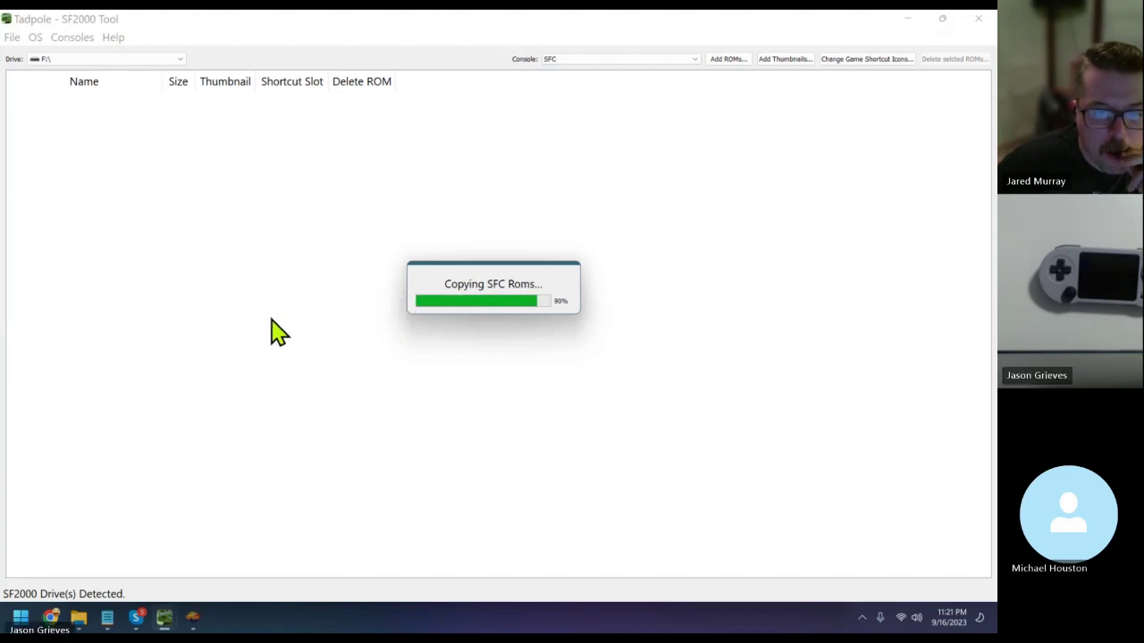
Import thumbnails for the added SFC ROMs from the SNES folder's full_height_images subfolder and dismiss the completion message
left_click(533, 377)
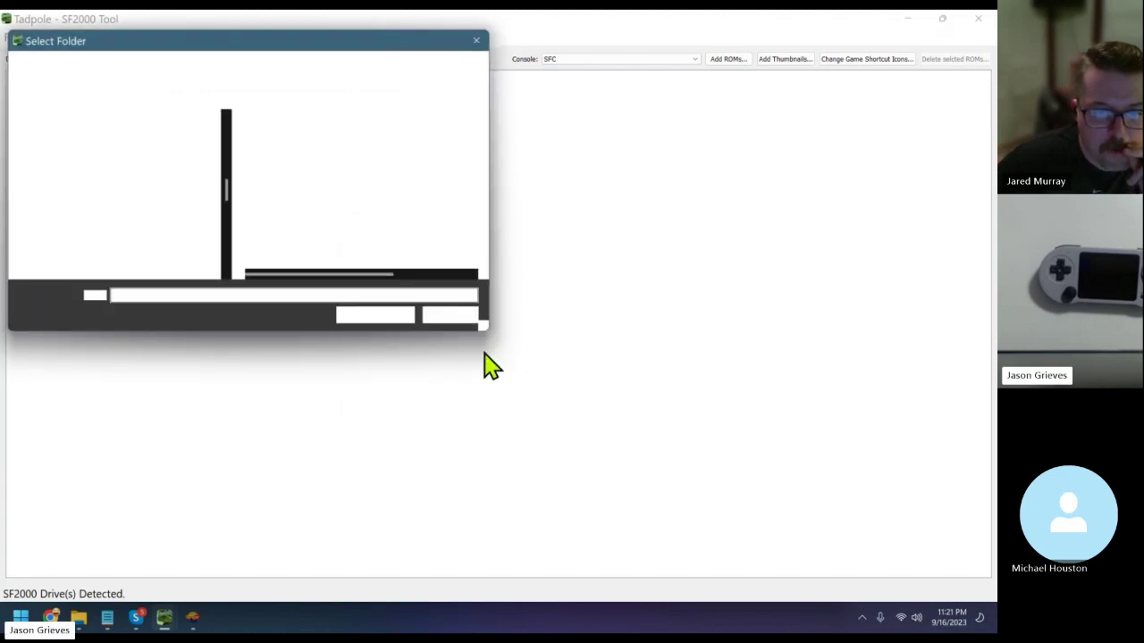
left_click(317, 144)
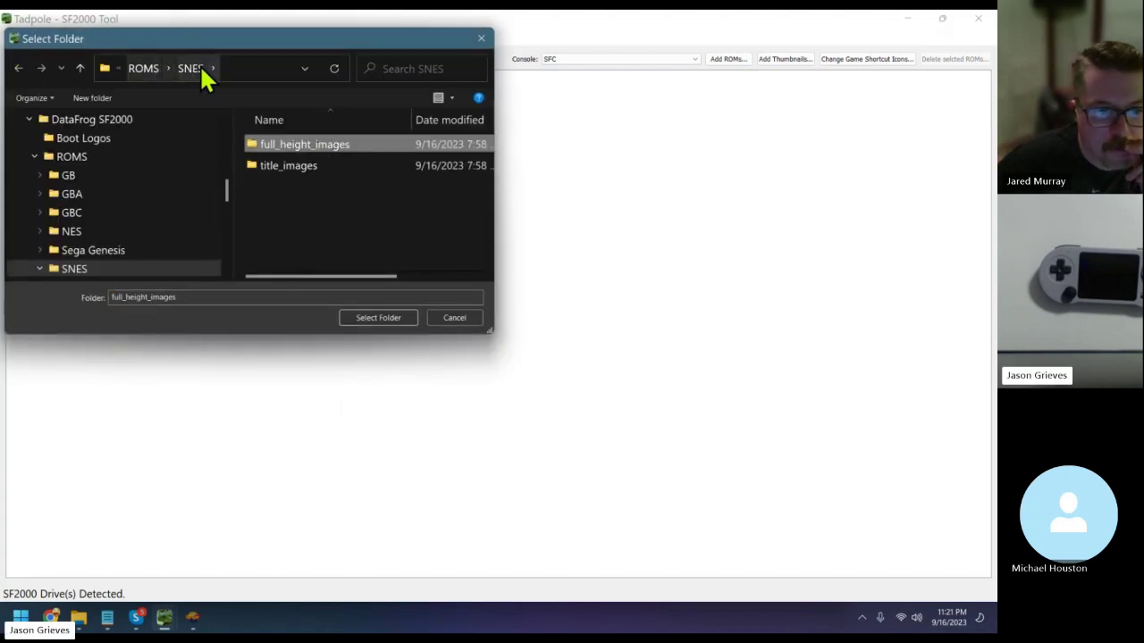
left_click(380, 317)
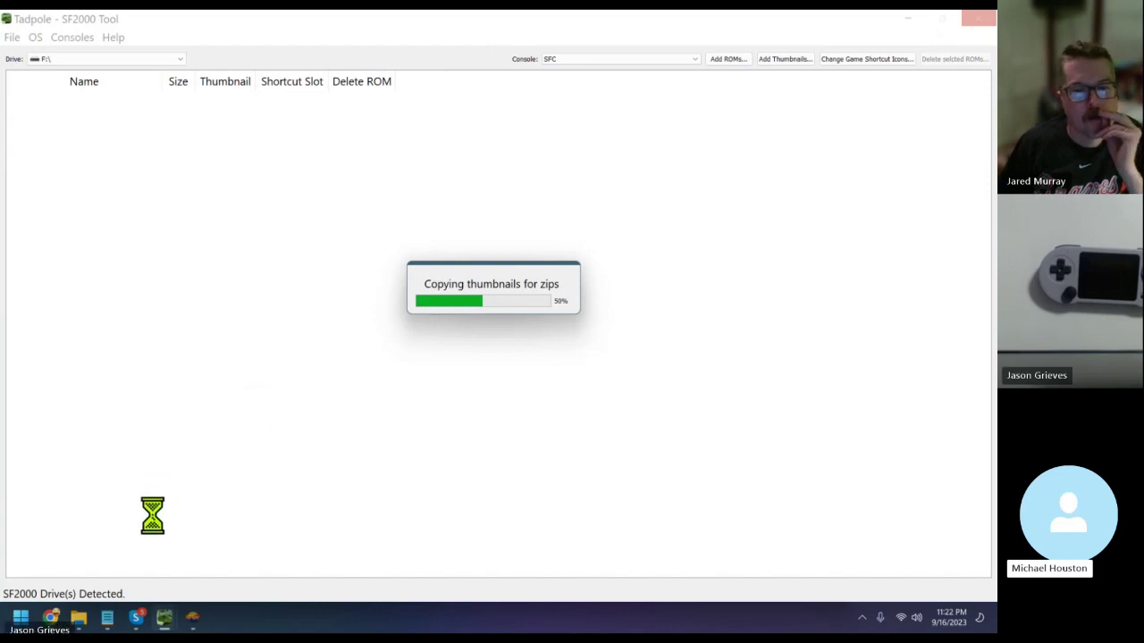
mouse_move(81, 629)
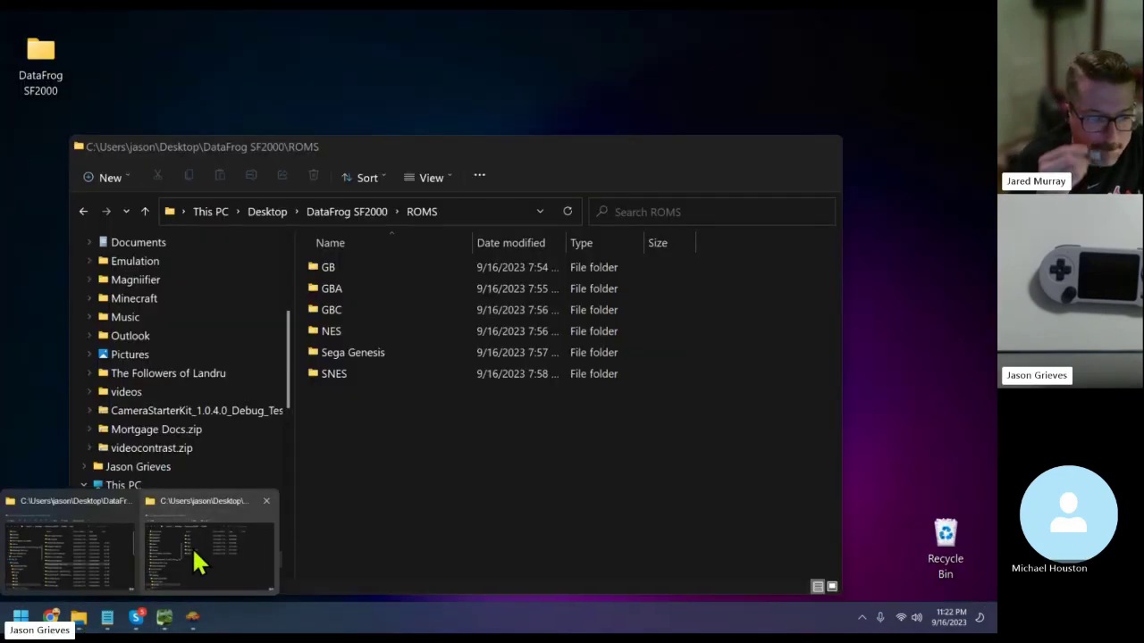
left_click(133, 570)
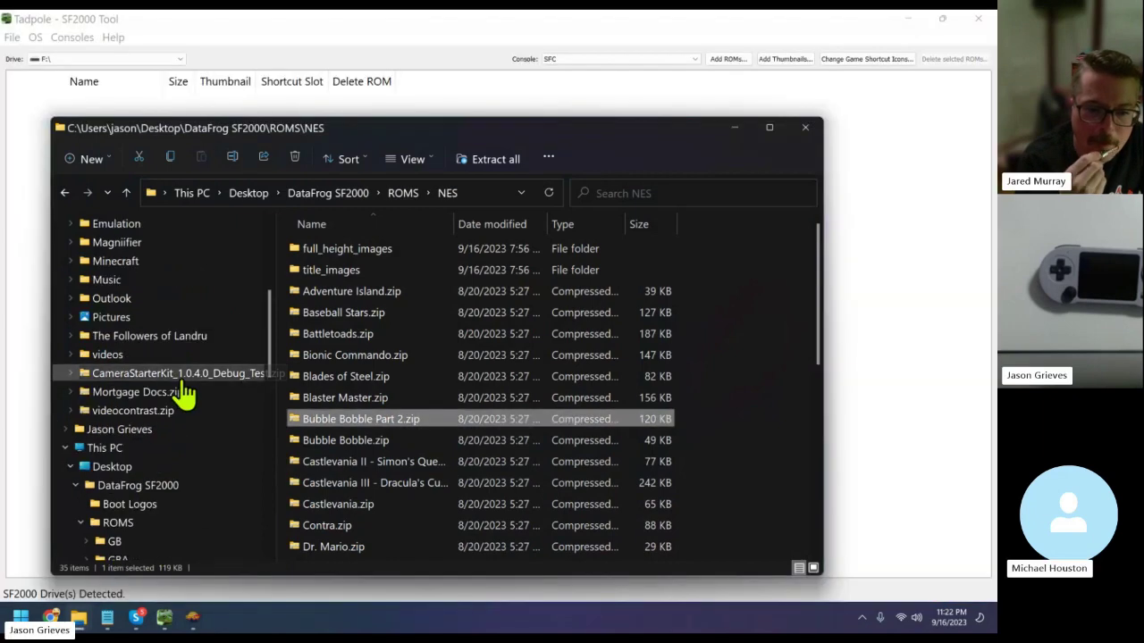
left_click(407, 25)
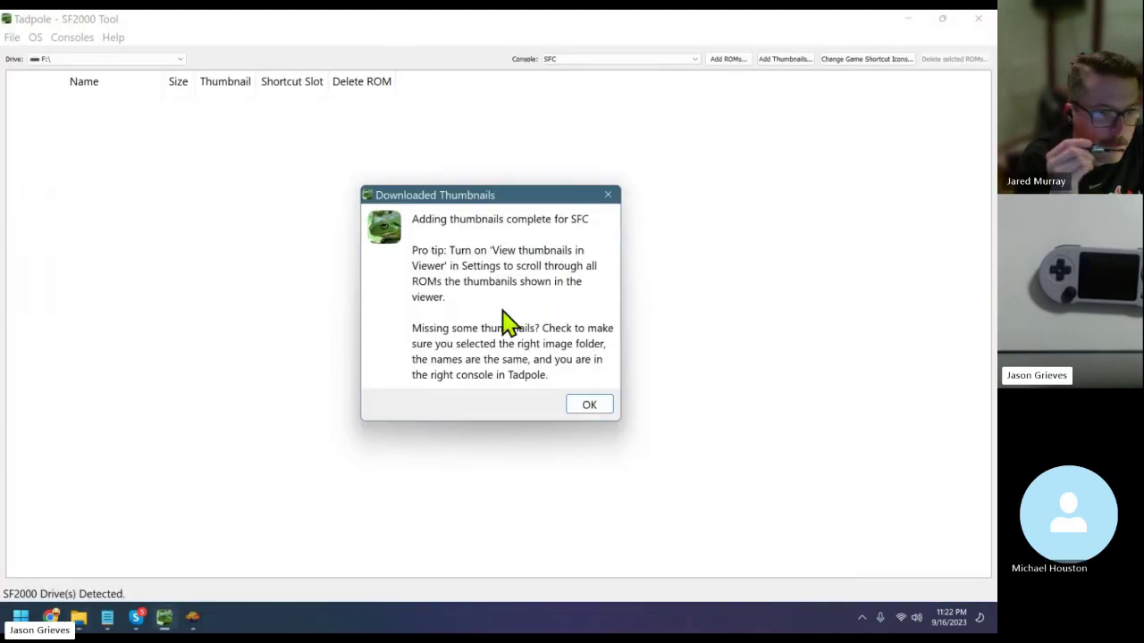
left_click(587, 404)
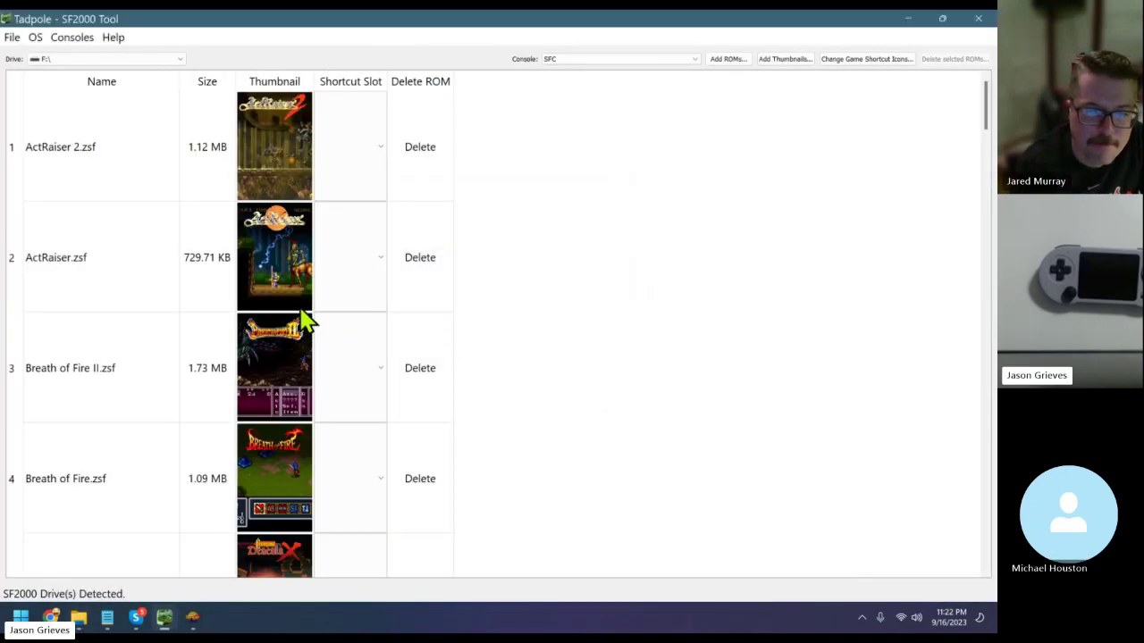
Look through the SFC games, then assign Final Fantasy III to shortcut slot 3 and Final Fantasy II to slot 2
scroll(186, 295, "down", 5)
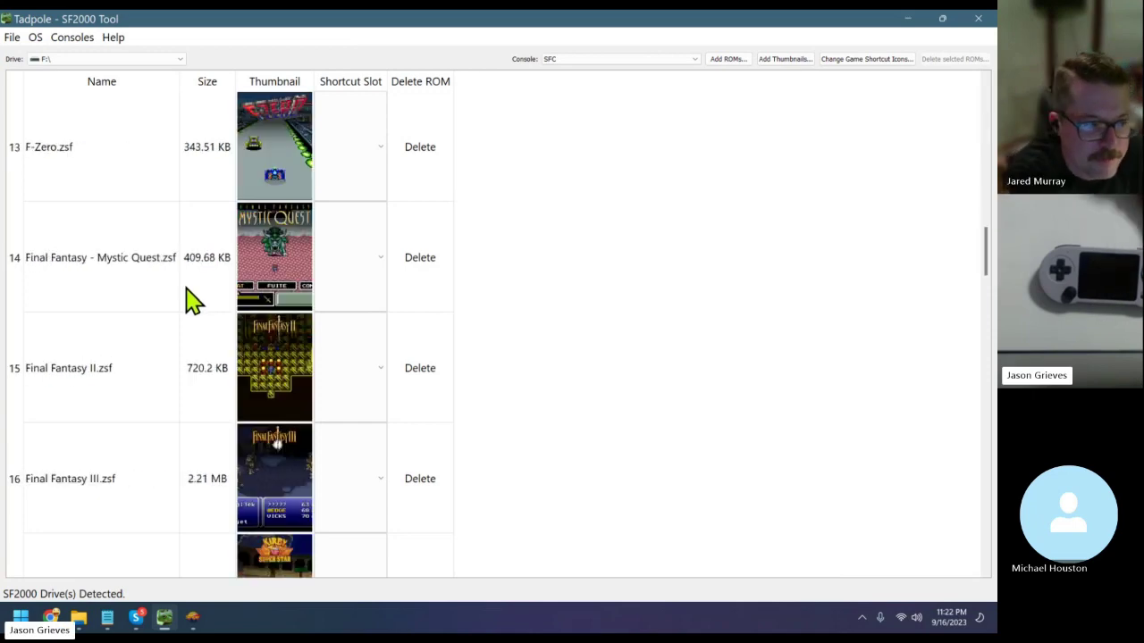
scroll(186, 294, "down", 5)
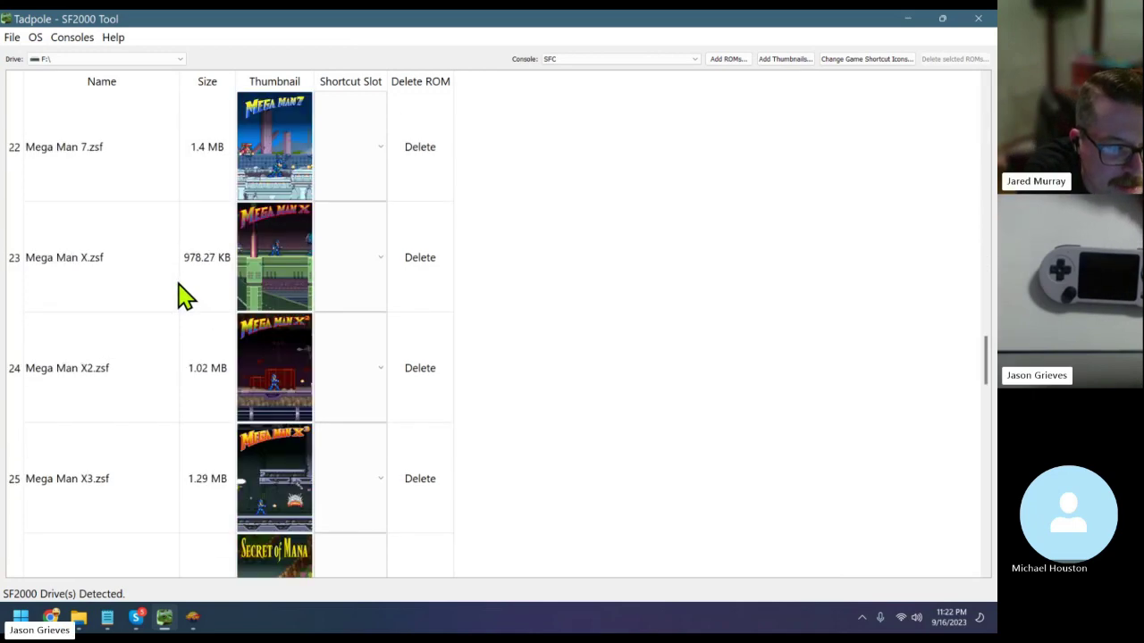
scroll(183, 288, "down", 2)
scroll(193, 298, "up", 1)
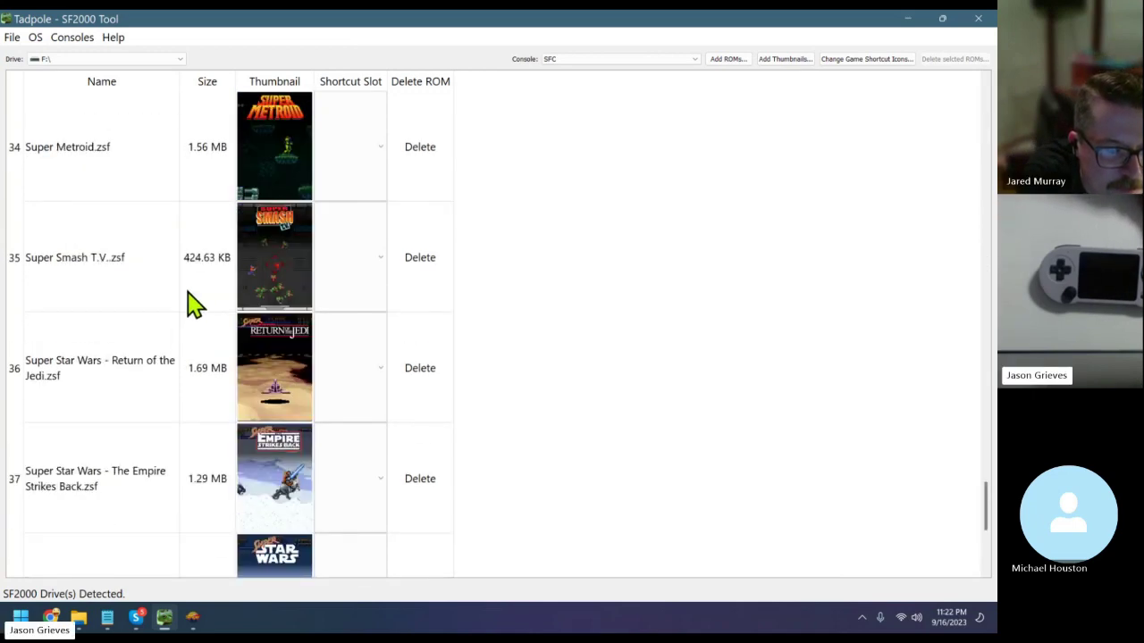
scroll(190, 295, "up", 1)
scroll(195, 302, "up", 7)
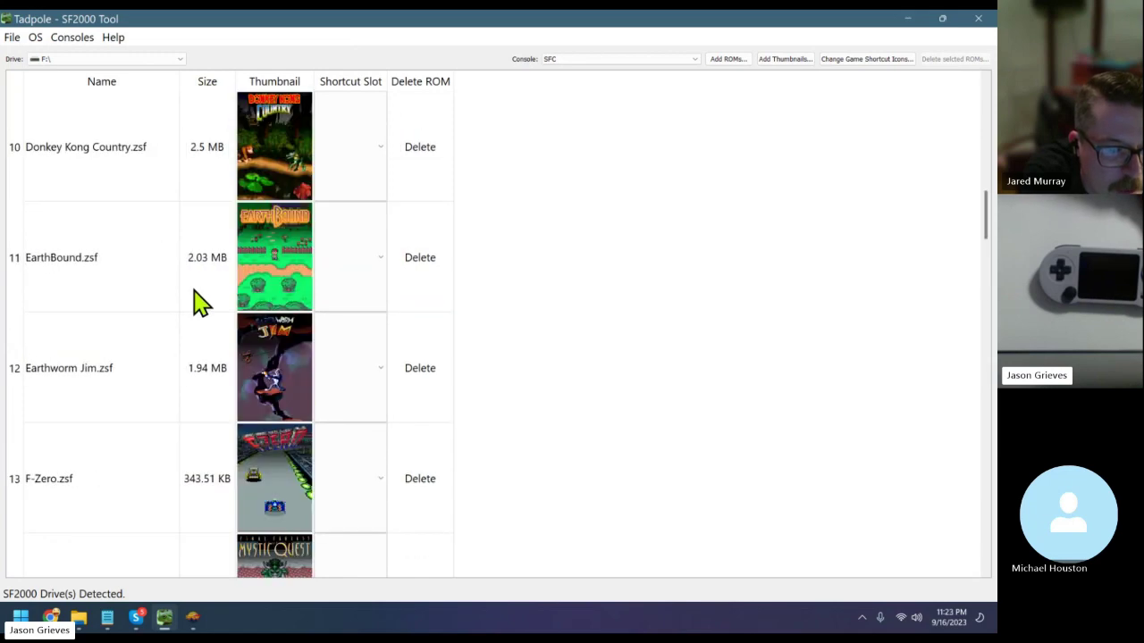
scroll(190, 306, "down", 1)
left_click(371, 464)
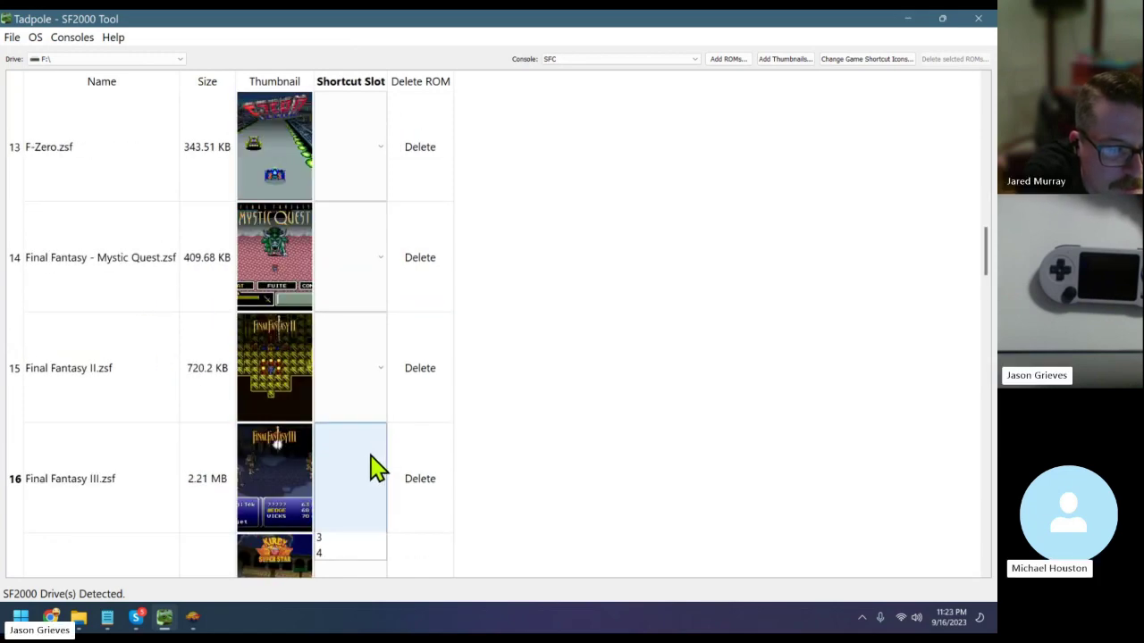
left_click(335, 588)
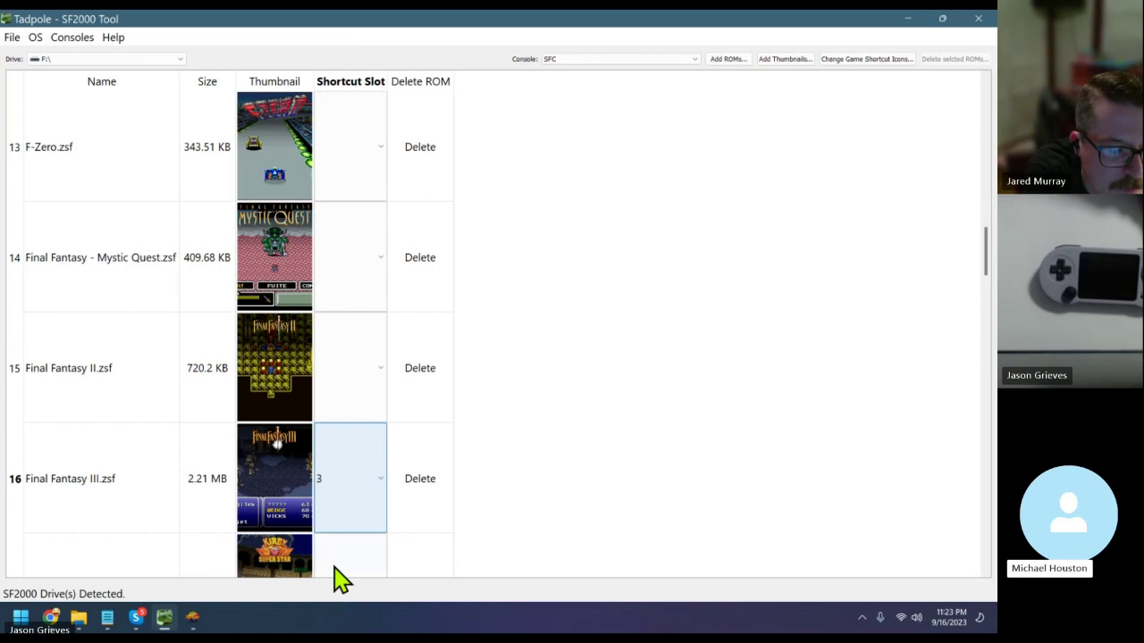
left_click(344, 380)
left_click(353, 464)
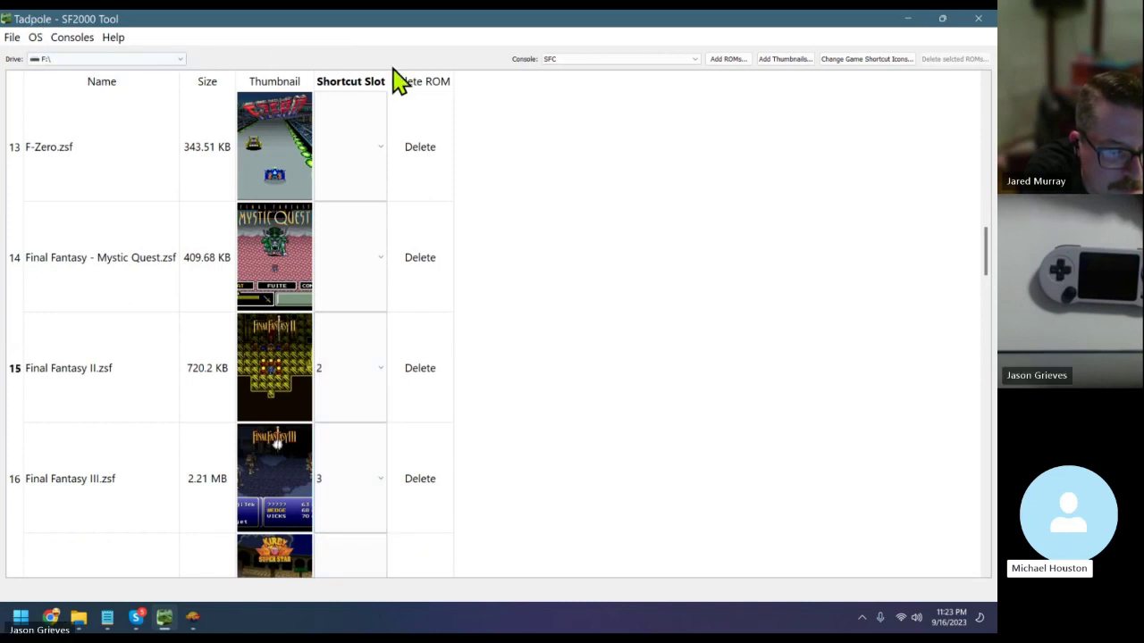
Switch the console to FC and assign The Legend of Zelda to shortcut slot 3
left_click(576, 64)
left_click(597, 70)
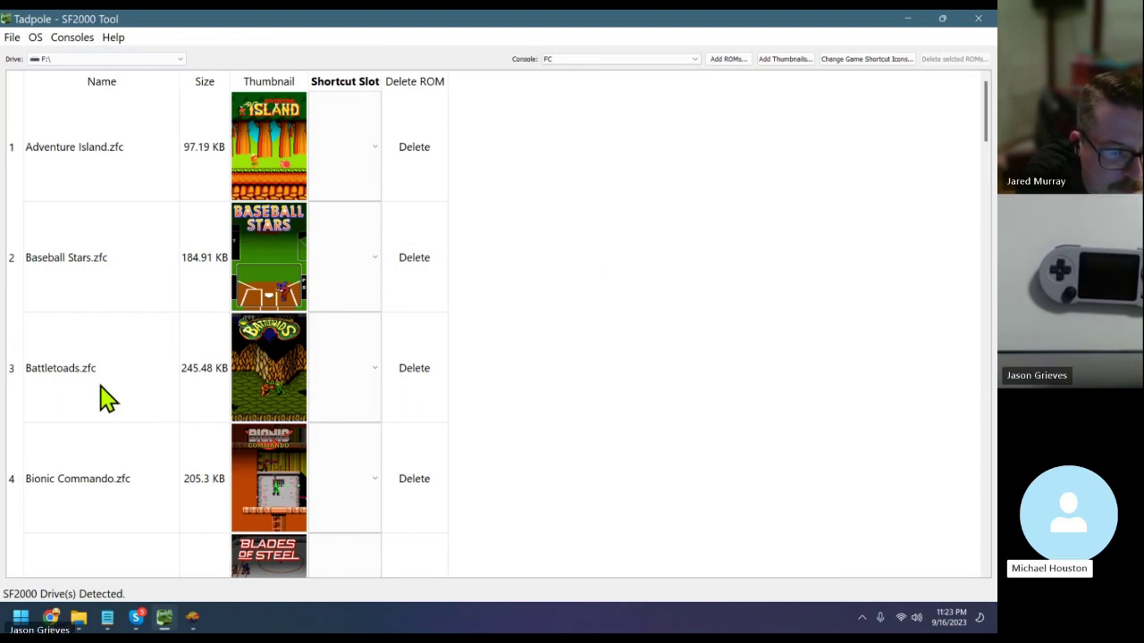
scroll(104, 396, "down", 6)
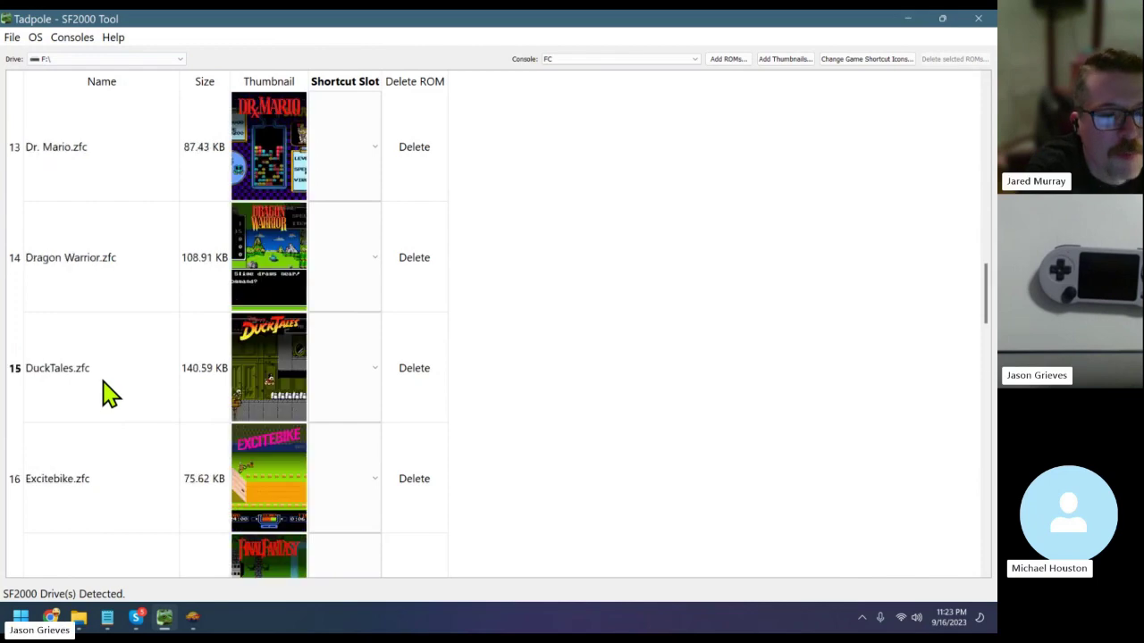
scroll(105, 397, "down", 3)
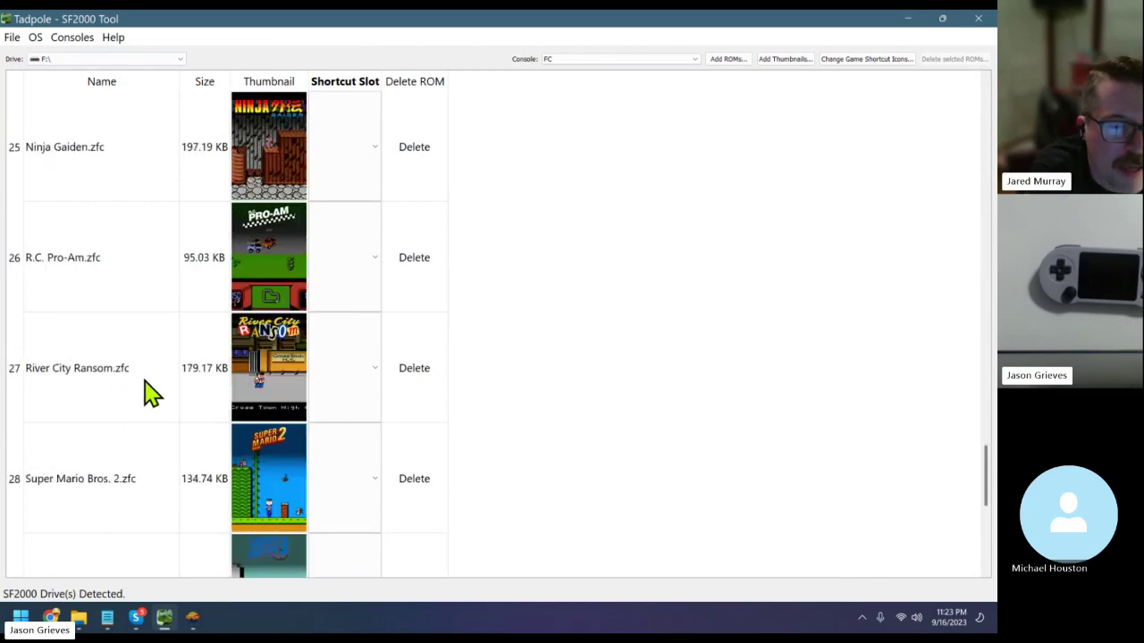
left_click(343, 475)
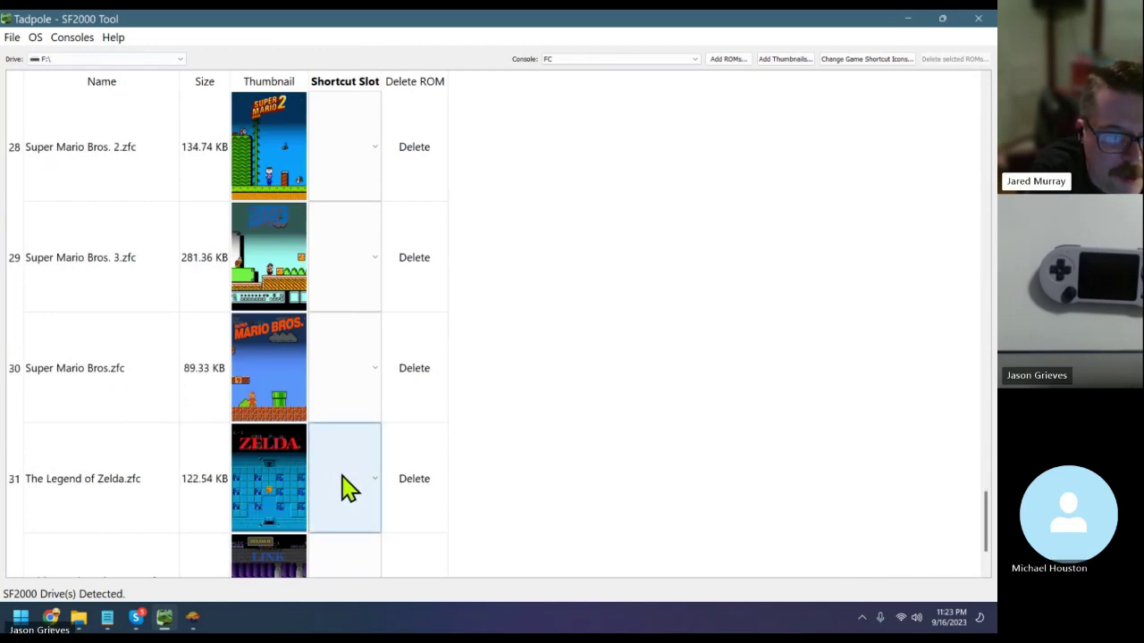
left_click(343, 476)
left_click(342, 588)
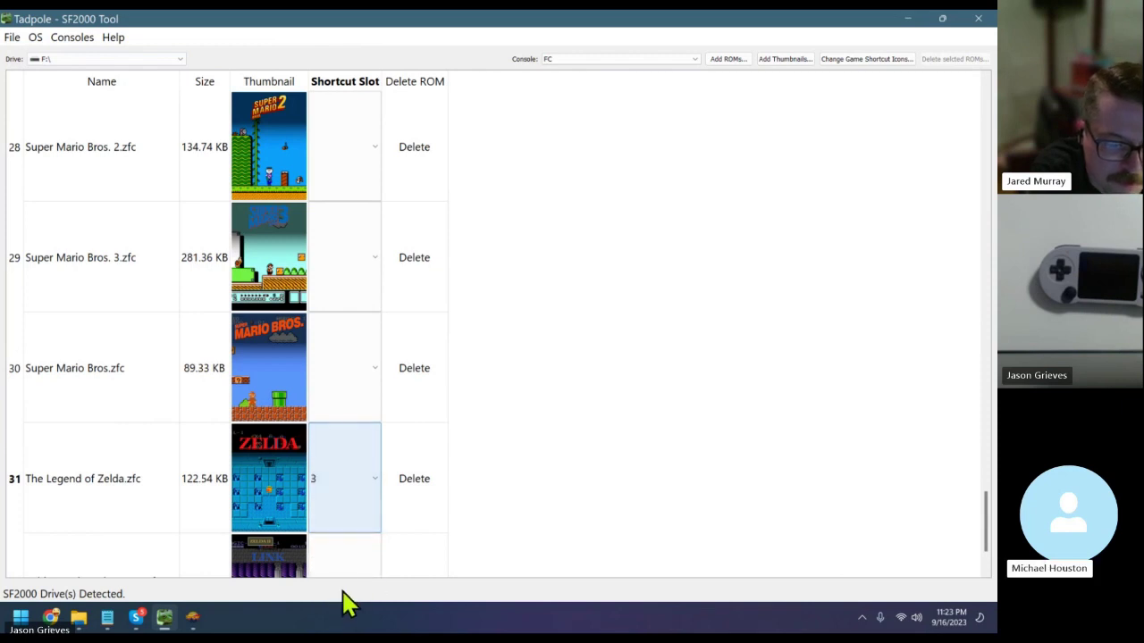
Assign Zelda II - The Adventure of Link to shortcut slot 4
scroll(438, 469, "down", 1)
left_click(362, 519)
left_click(362, 518)
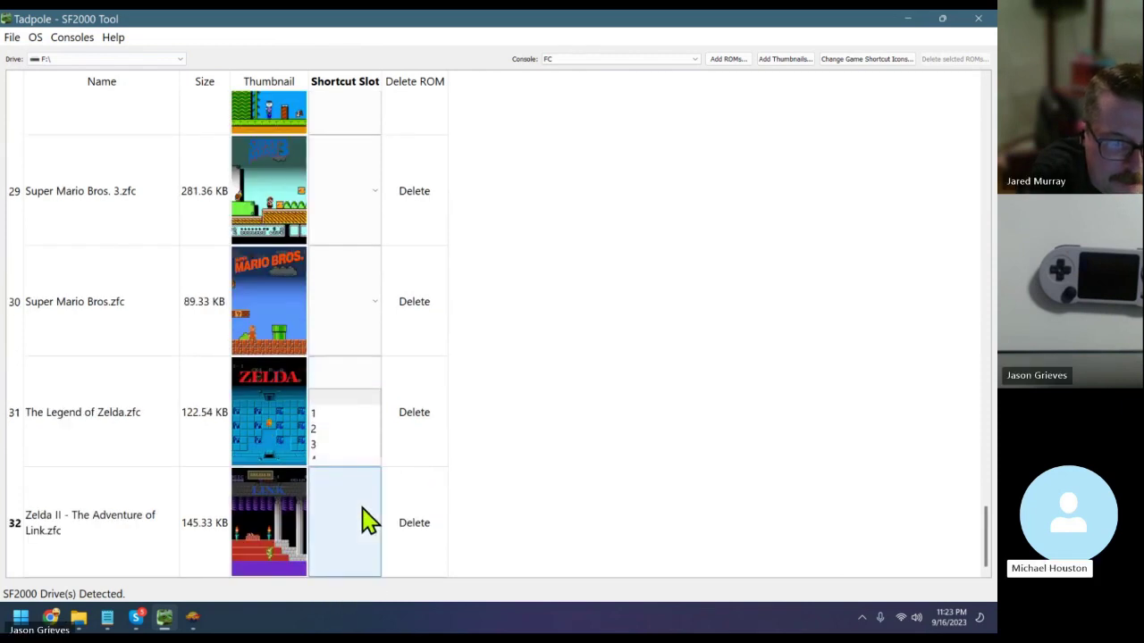
left_click(351, 460)
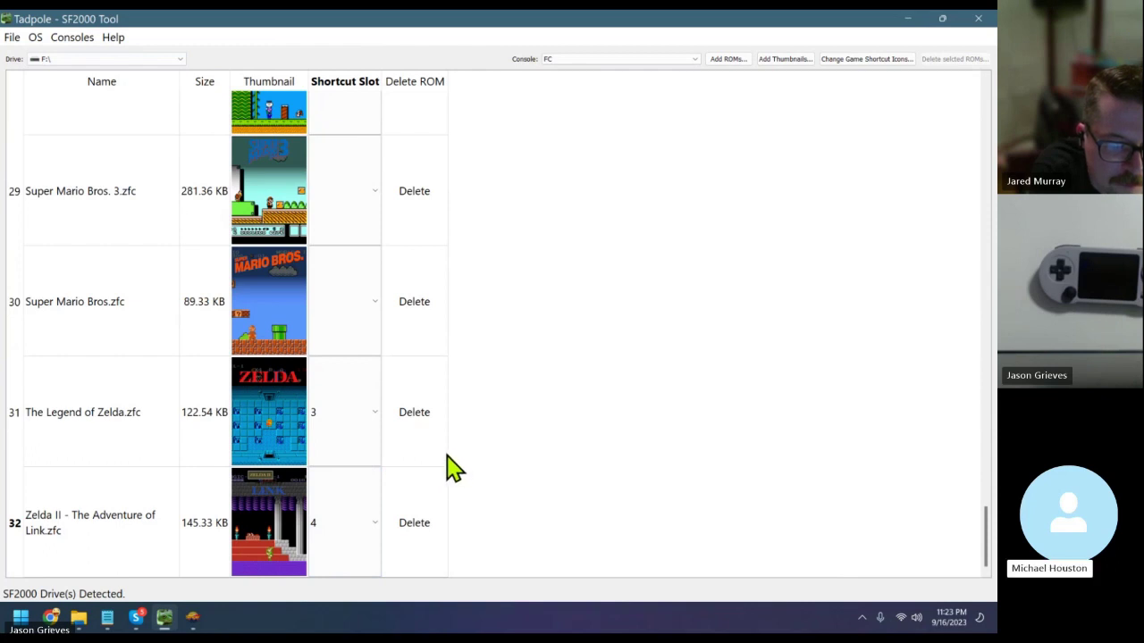
Switch the console to SFC and look through its list of games and thumbnails
left_click(583, 61)
left_click(582, 77)
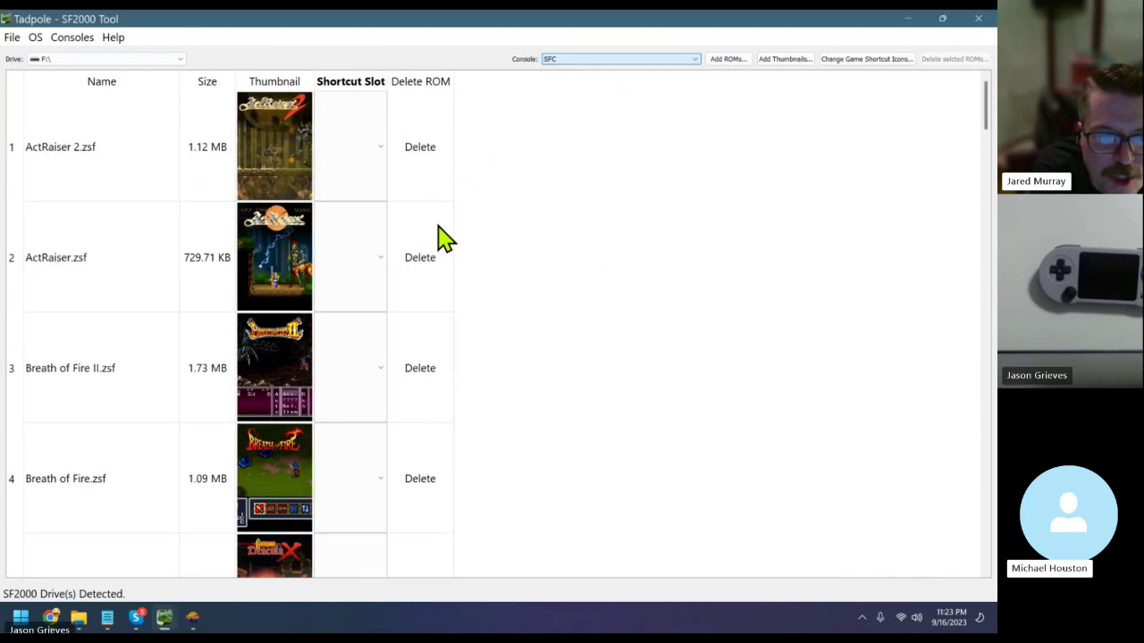
scroll(466, 393, "down", 8)
scroll(472, 400, "down", 5)
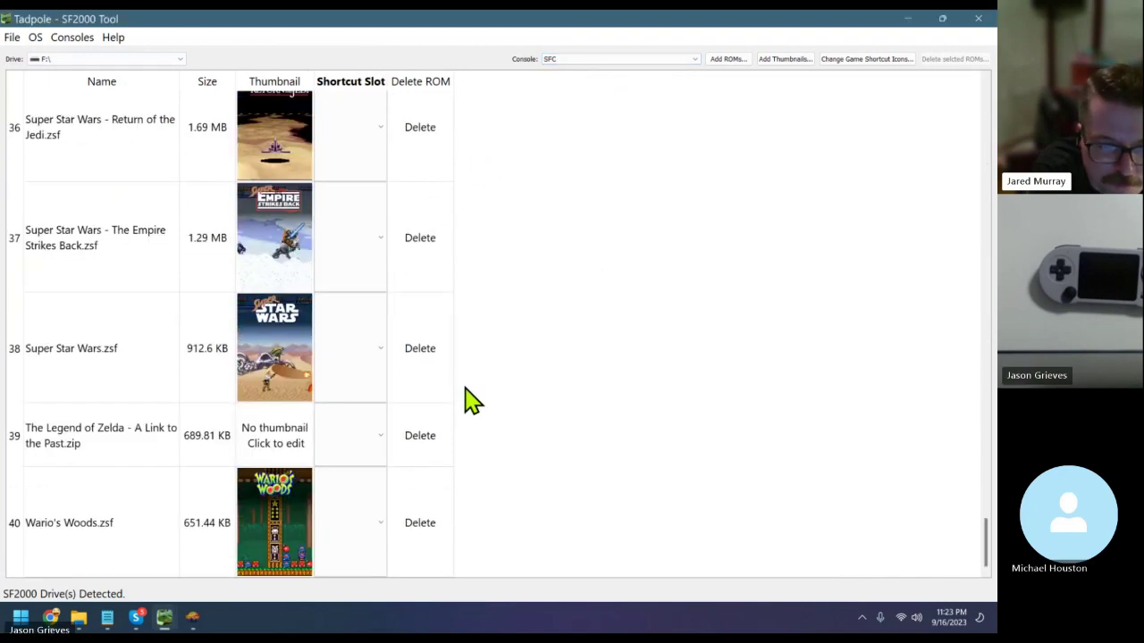
scroll(507, 399, "up", 6)
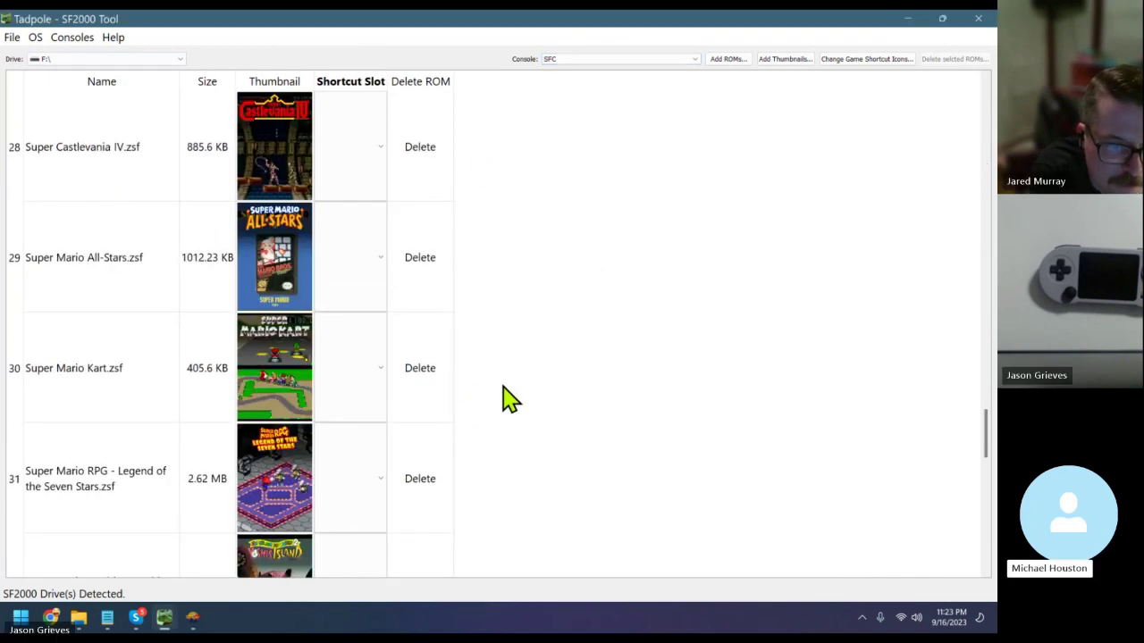
Return to the FC console and assign Super Mario Bros. to shortcut slot 4, accepting the reassignment from Zelda II
left_click(577, 64)
left_click(575, 75)
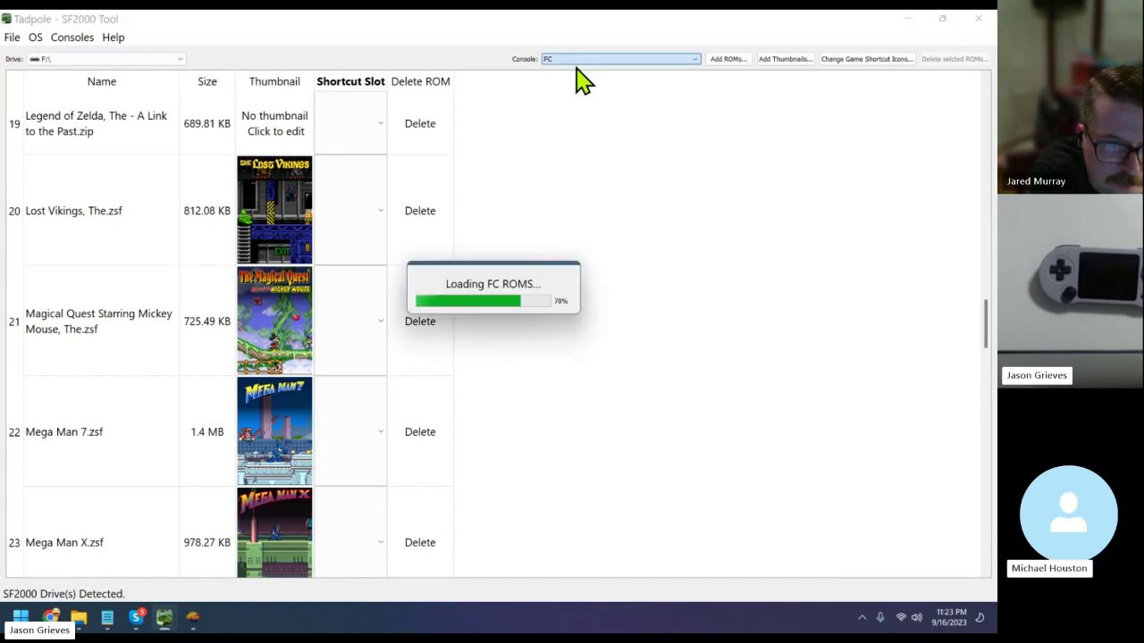
scroll(496, 303, "down", 5)
scroll(497, 321, "down", 5)
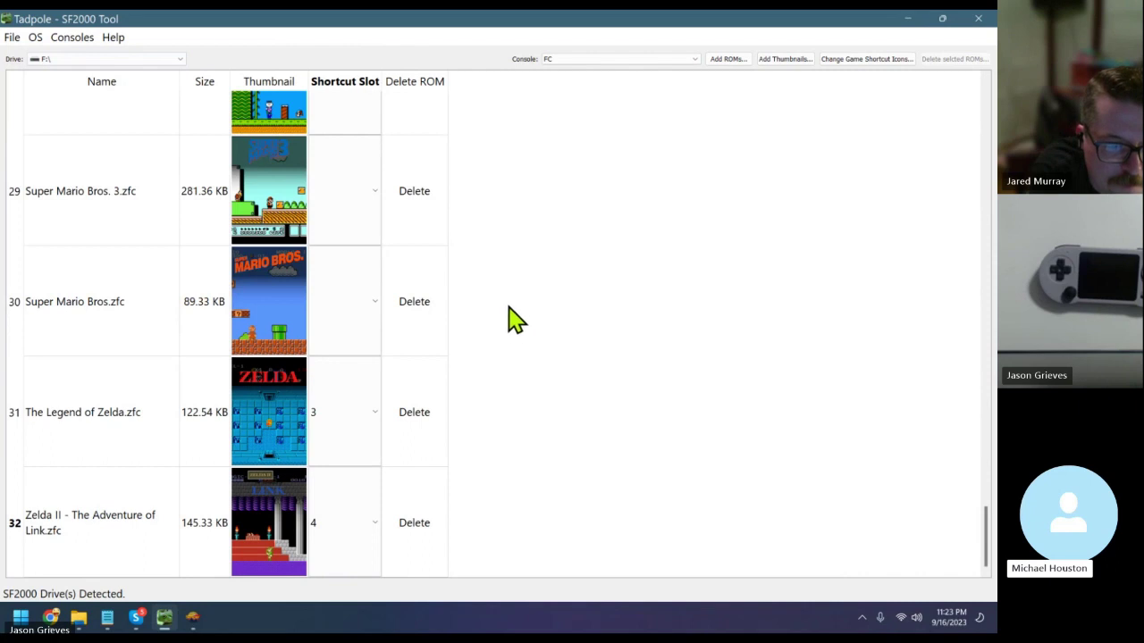
left_click(362, 328)
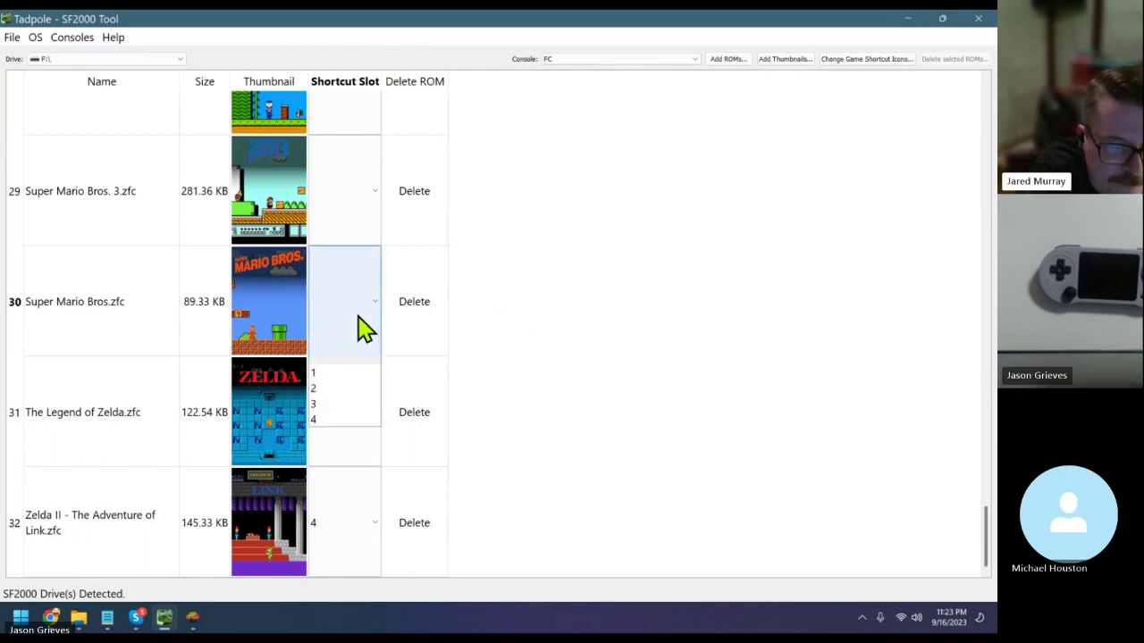
left_click(351, 328)
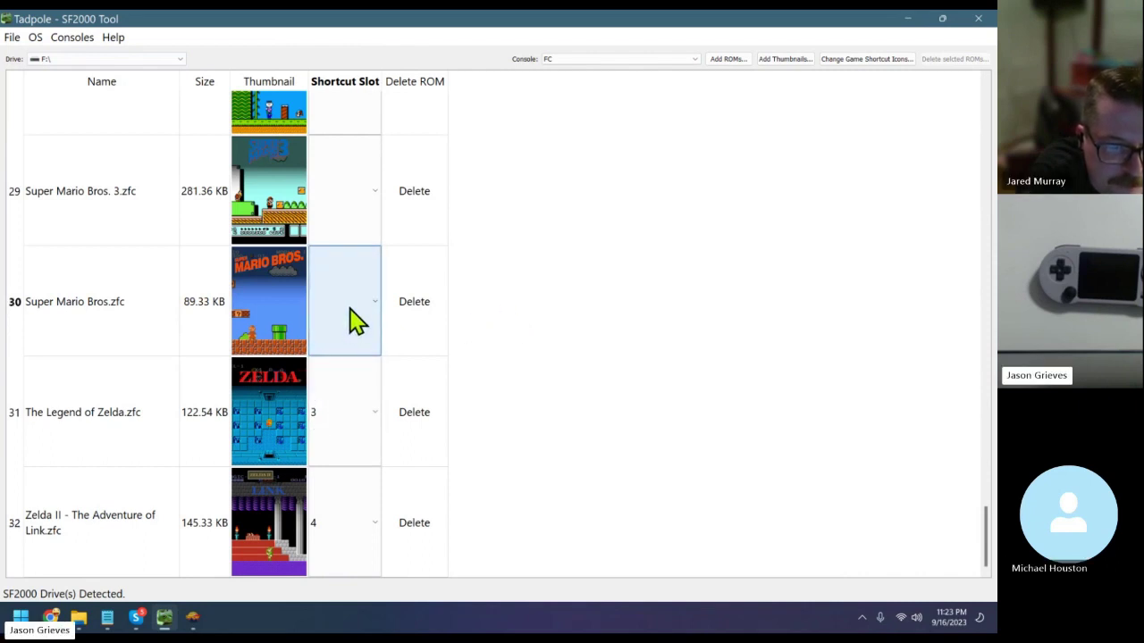
left_click(350, 312)
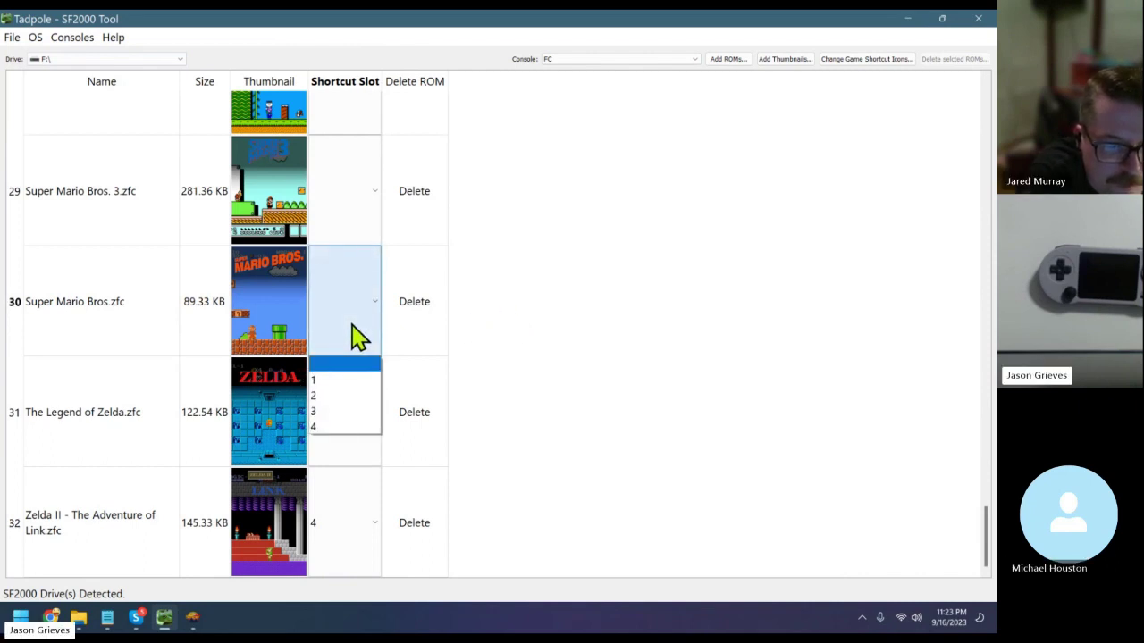
left_click(344, 428)
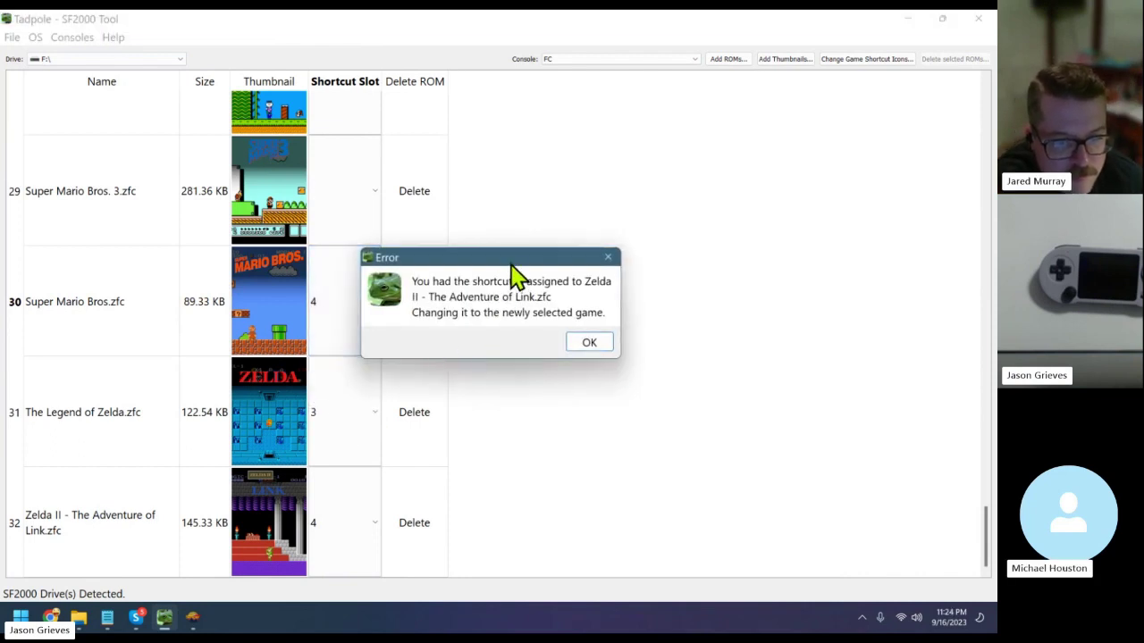
left_click(589, 343)
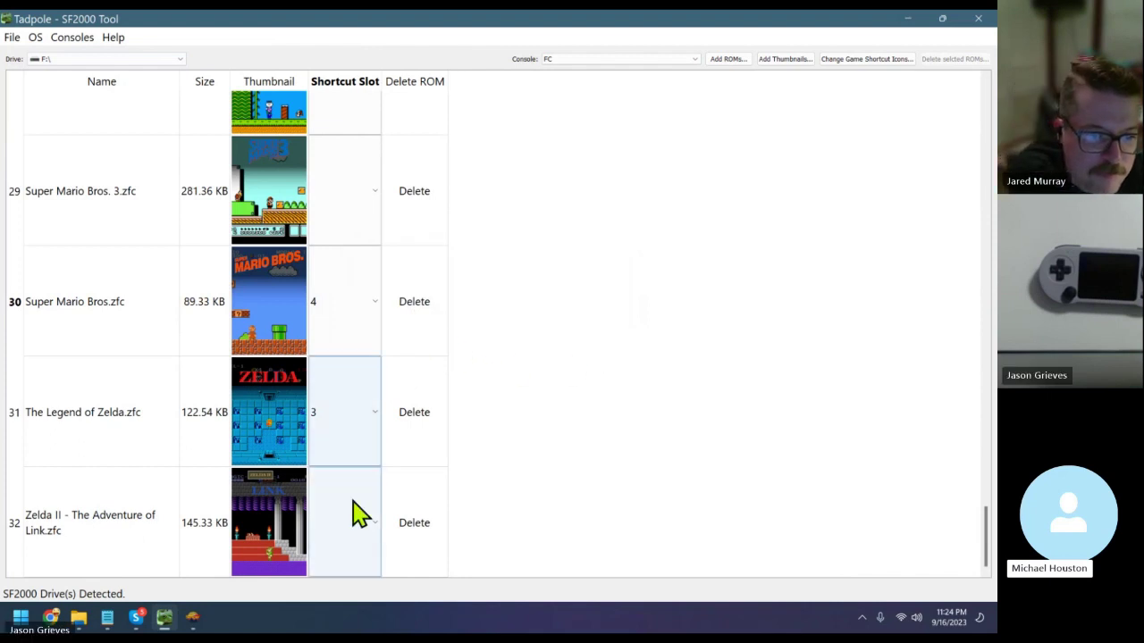
Change The Legend of Zelda to shortcut slot 2 and give that slot to Battletoads instead, accepting both reassignments
scroll(327, 386, "up", 1)
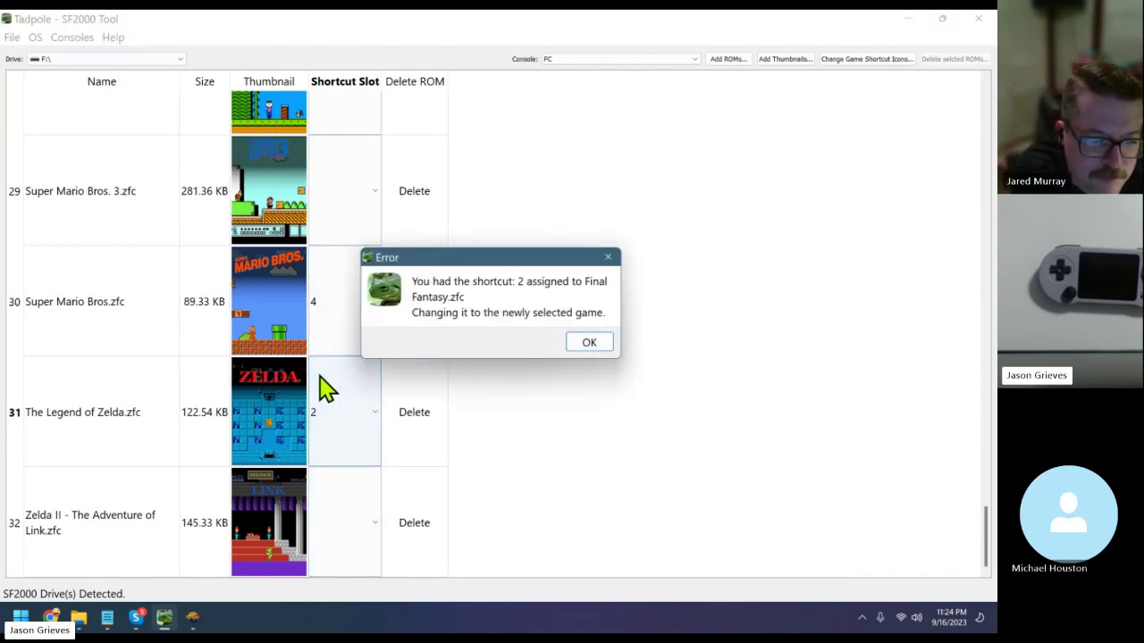
left_click(582, 349)
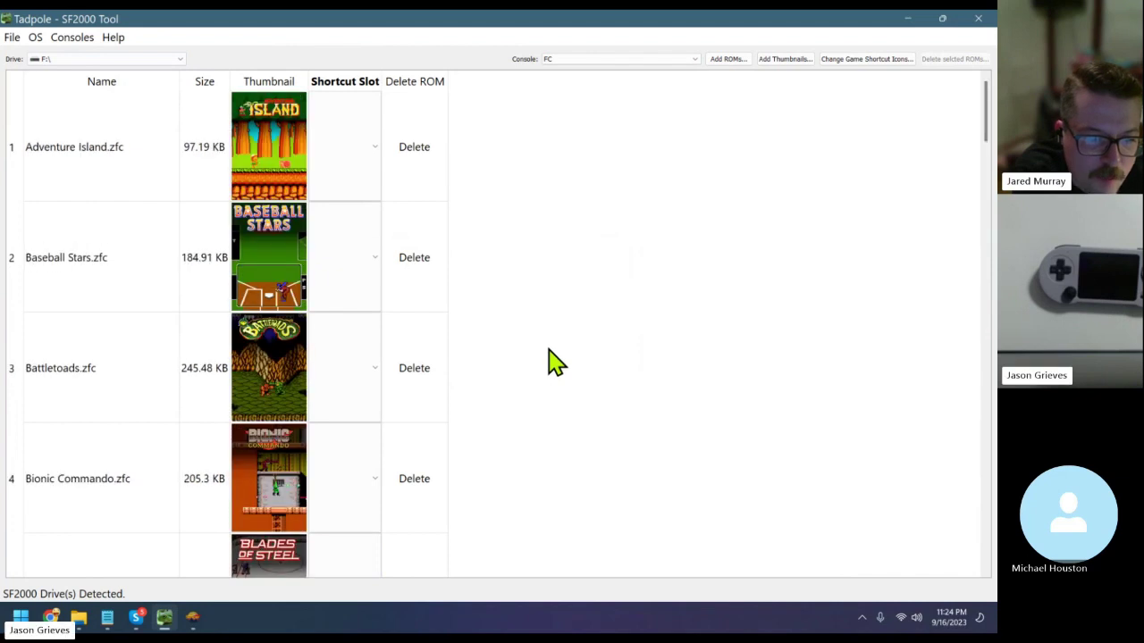
left_click(349, 389)
left_click(349, 389)
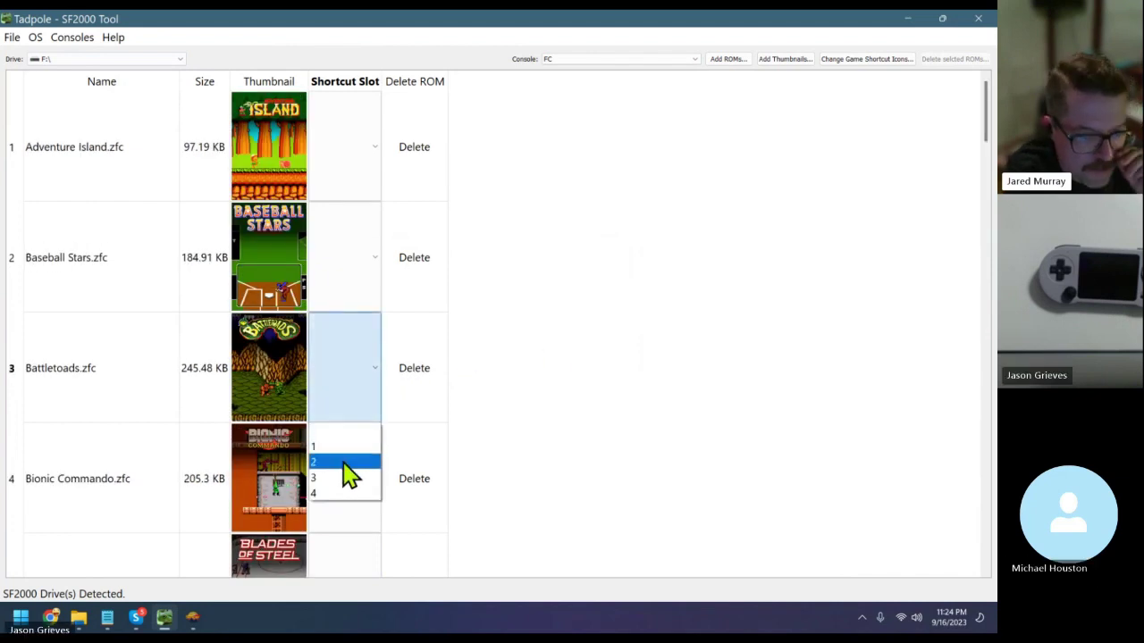
left_click(348, 460)
left_click(578, 341)
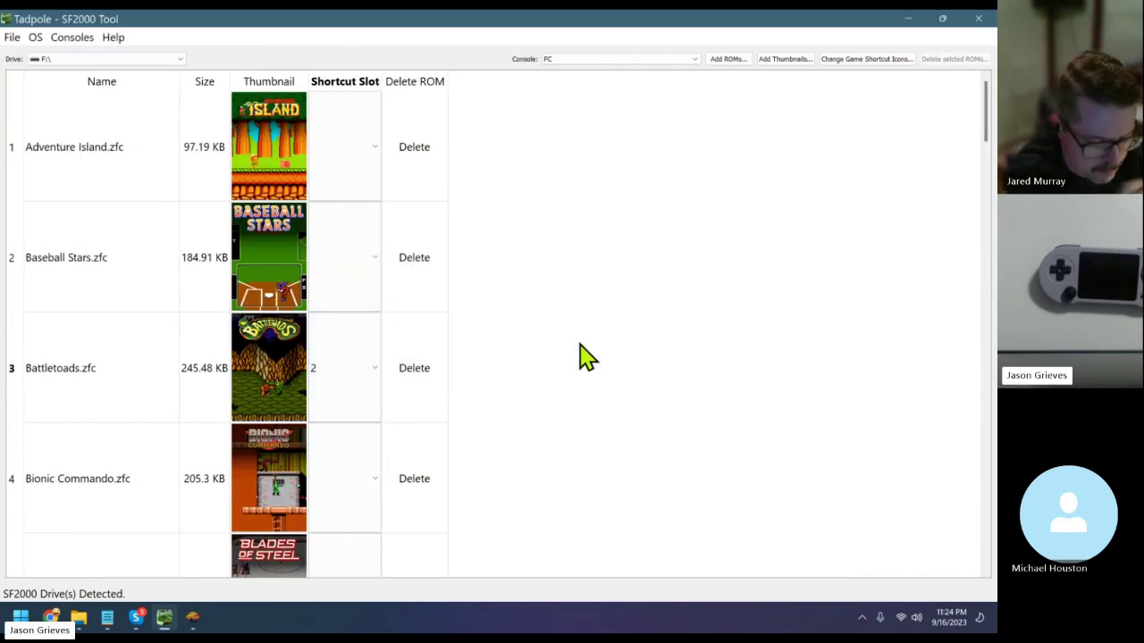
scroll(557, 357, "down", 1)
scroll(556, 357, "up", 1)
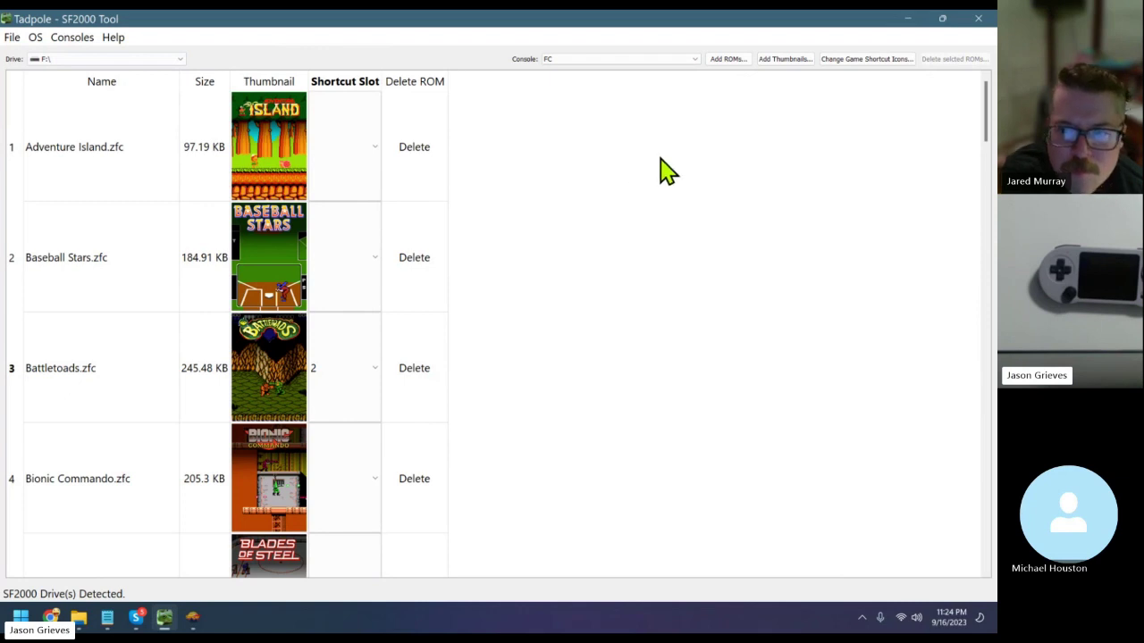
View the game shortcut icon selection for FC without automatic icon matching, and close it
left_click(787, 59)
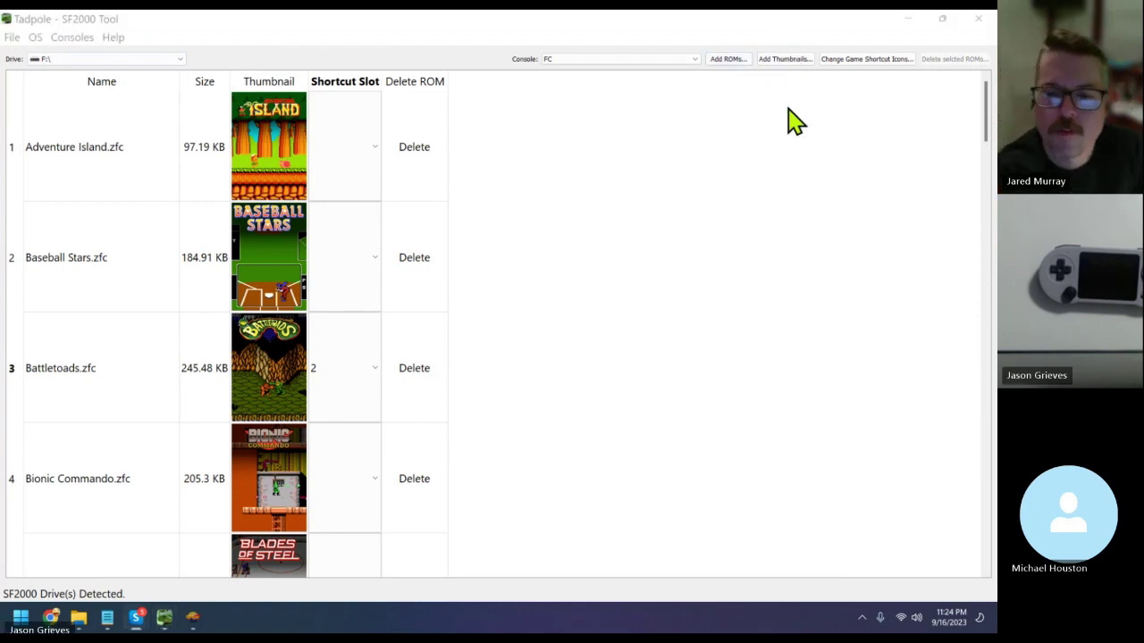
left_click(858, 67)
left_click(589, 356)
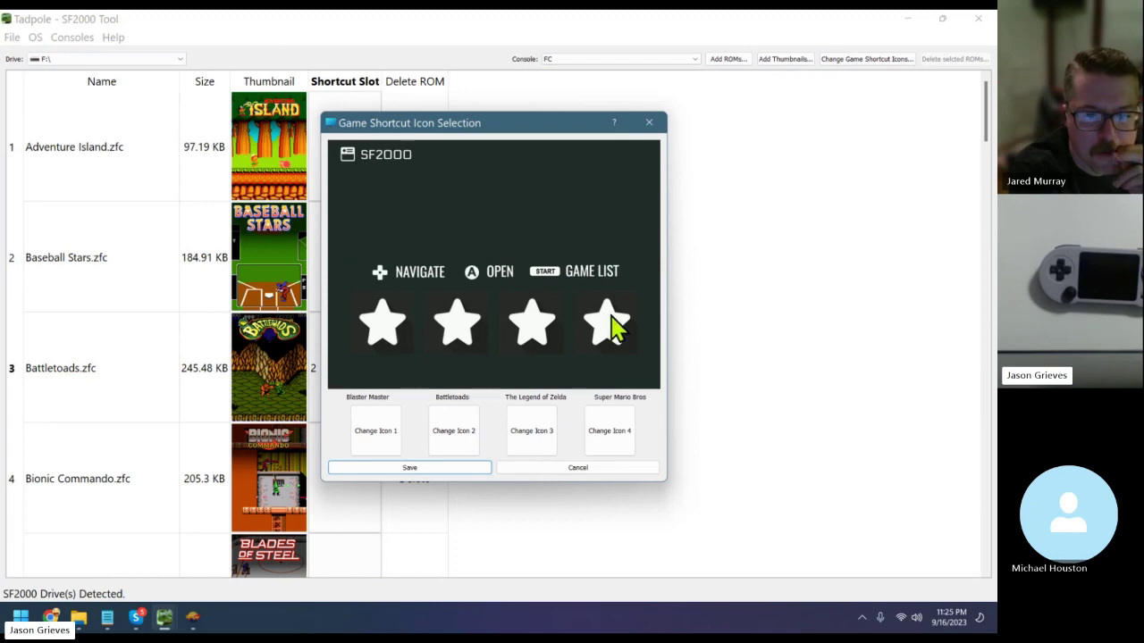
left_click(648, 123)
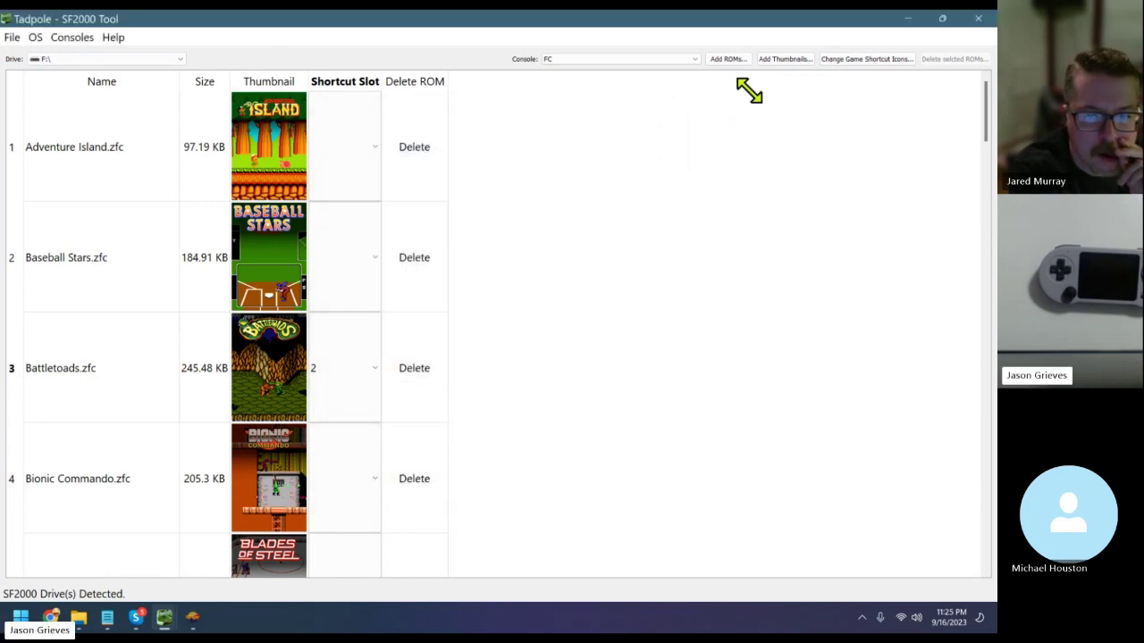
Choose Blaster Master.png from the ROMS > NES > title_images folder as shortcut icon 1, declining automatic matching, and cancel the icon selection
left_click(865, 61)
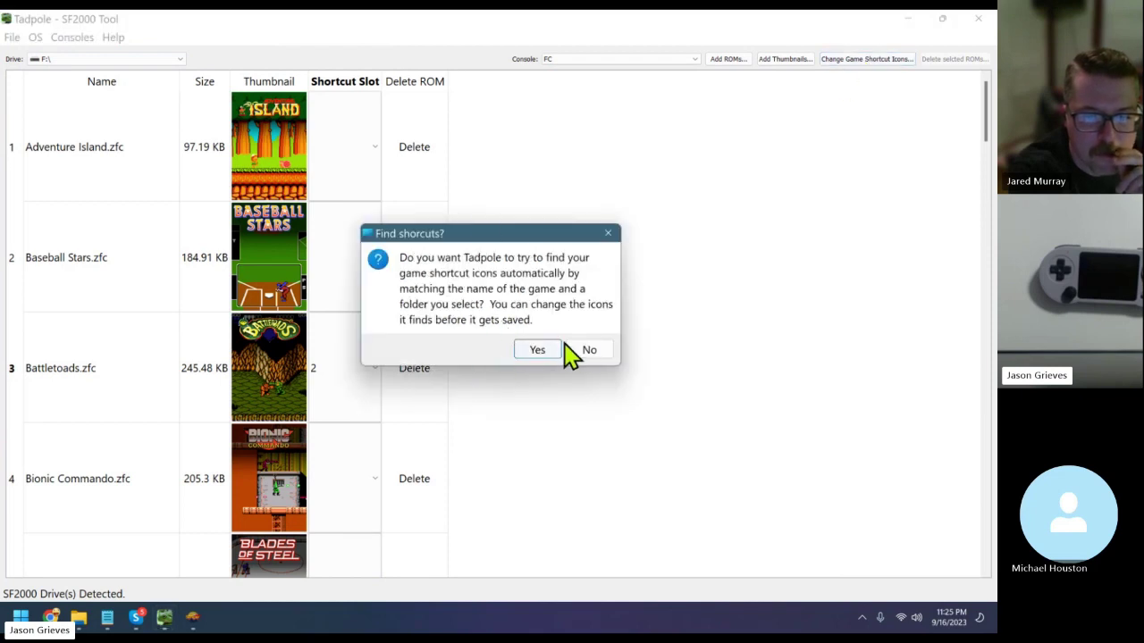
left_click(588, 350)
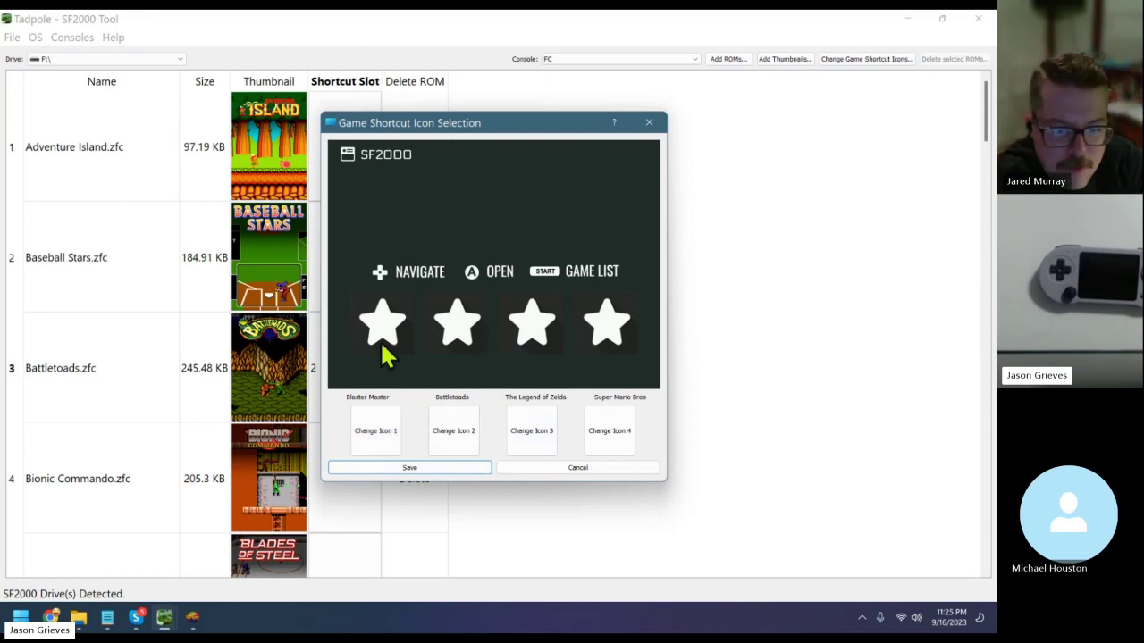
left_click(365, 439)
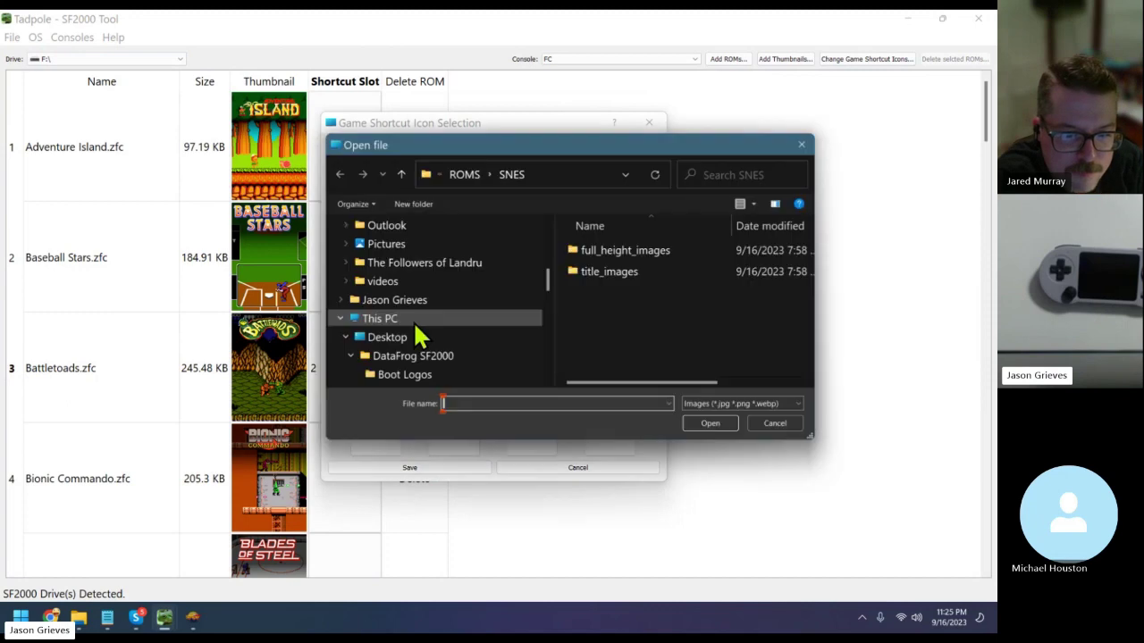
left_click(466, 175)
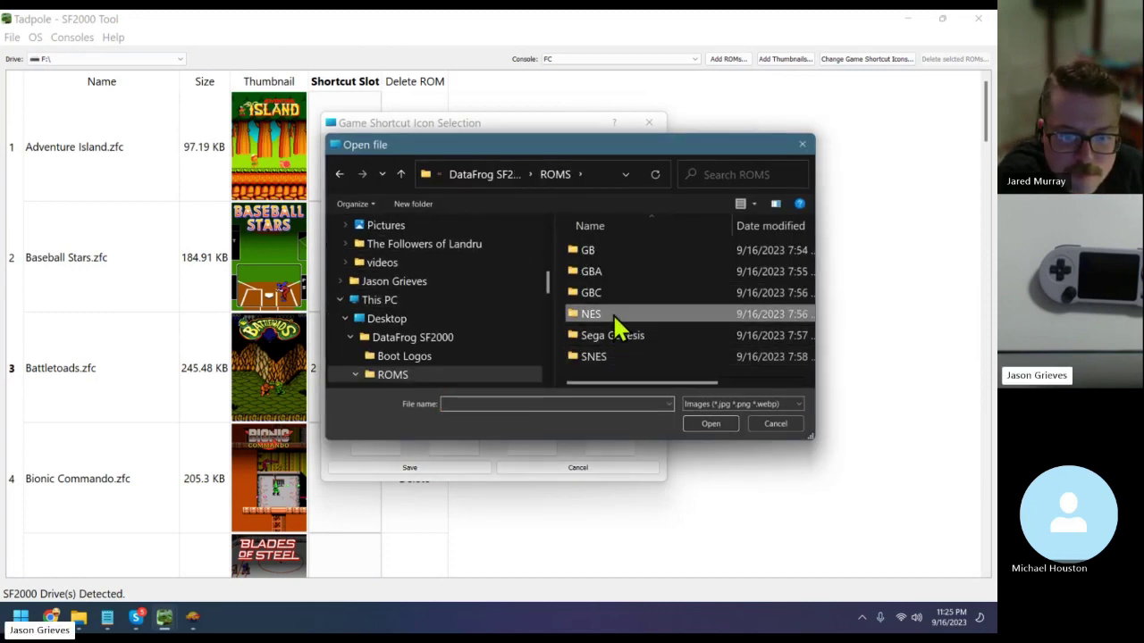
double_click(612, 312)
left_click(615, 273)
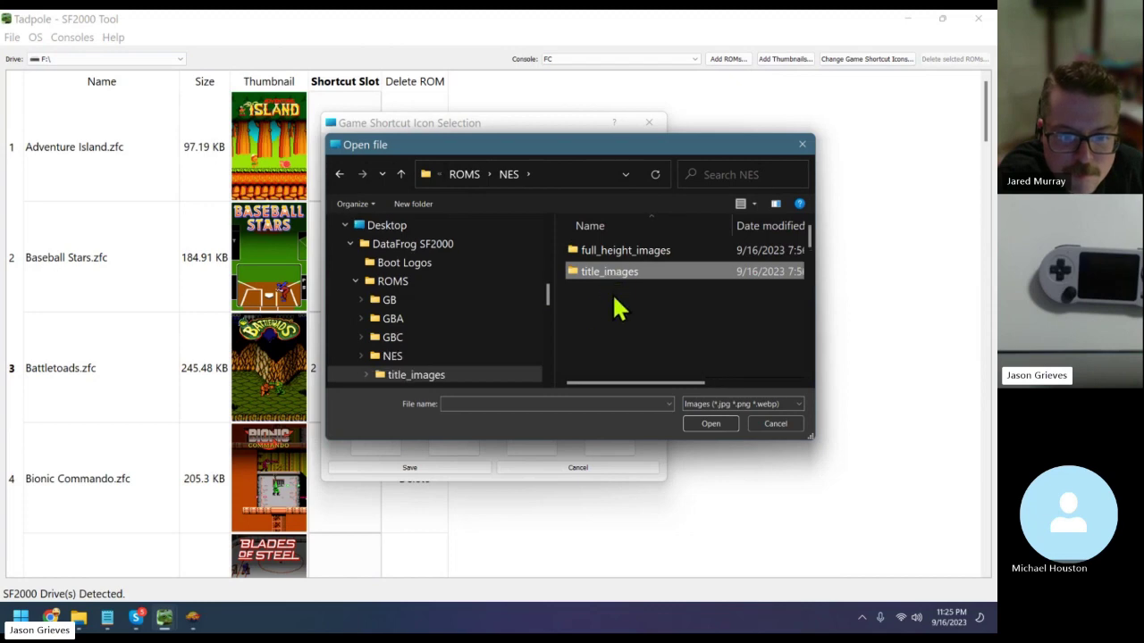
double_click(600, 270)
left_click(601, 267)
key("Right")
key("Down")
key("Right")
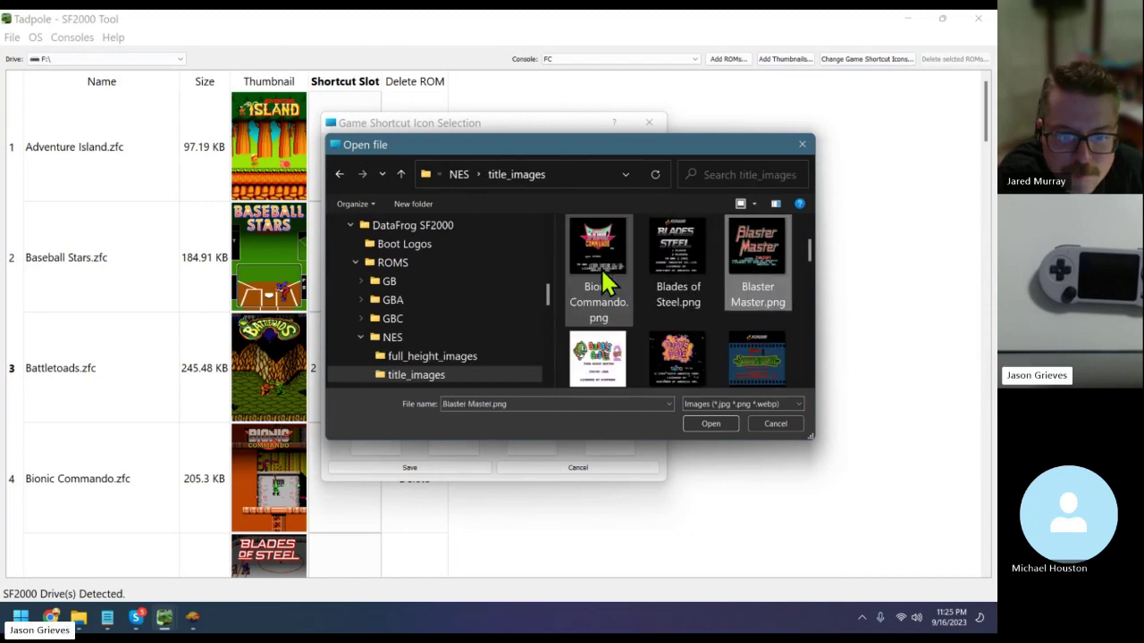
left_click(706, 425)
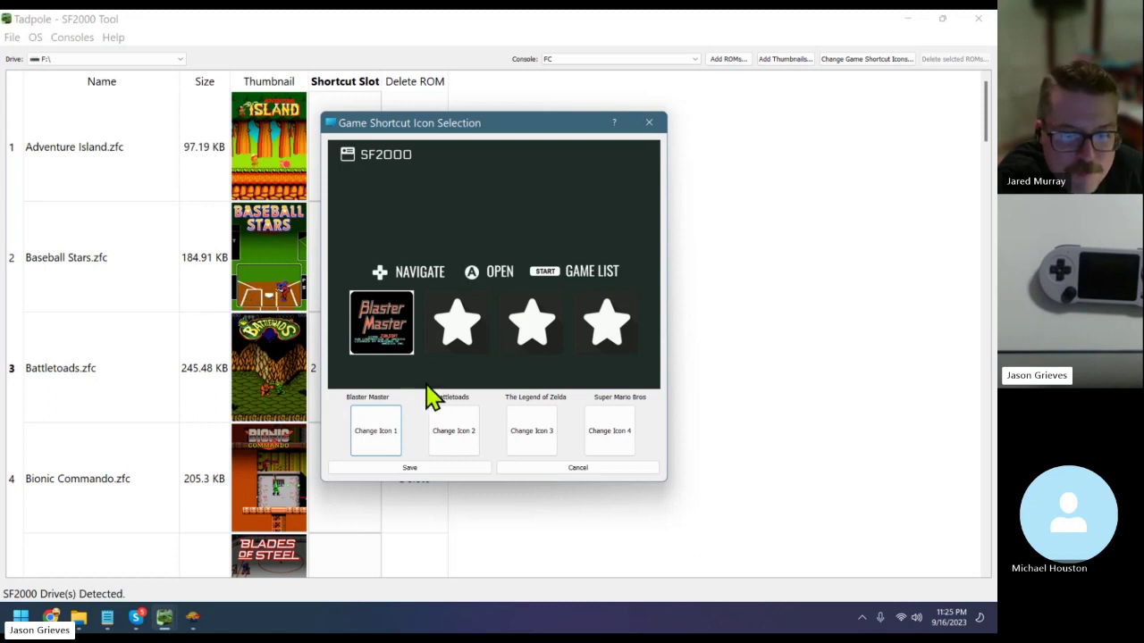
left_click(588, 474)
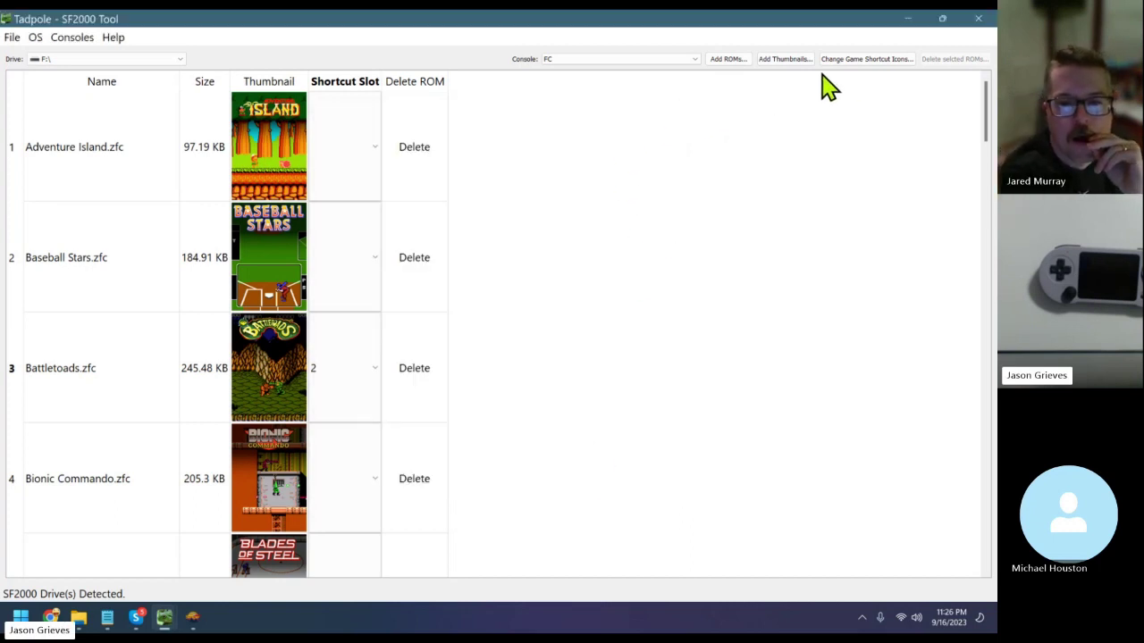
left_click(865, 61)
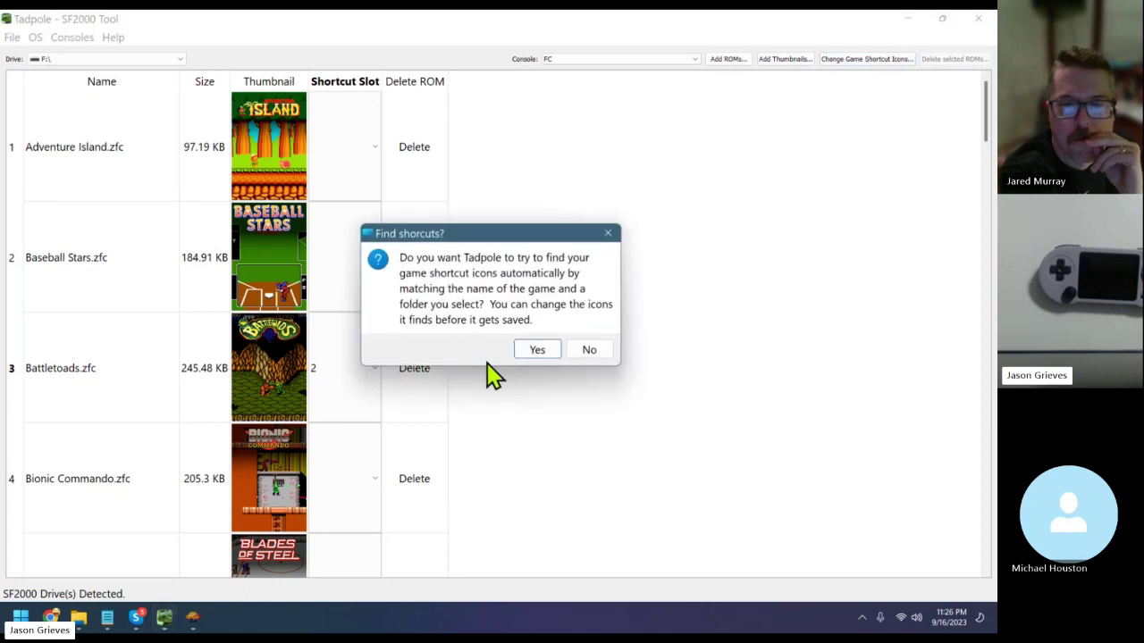
left_click(589, 350)
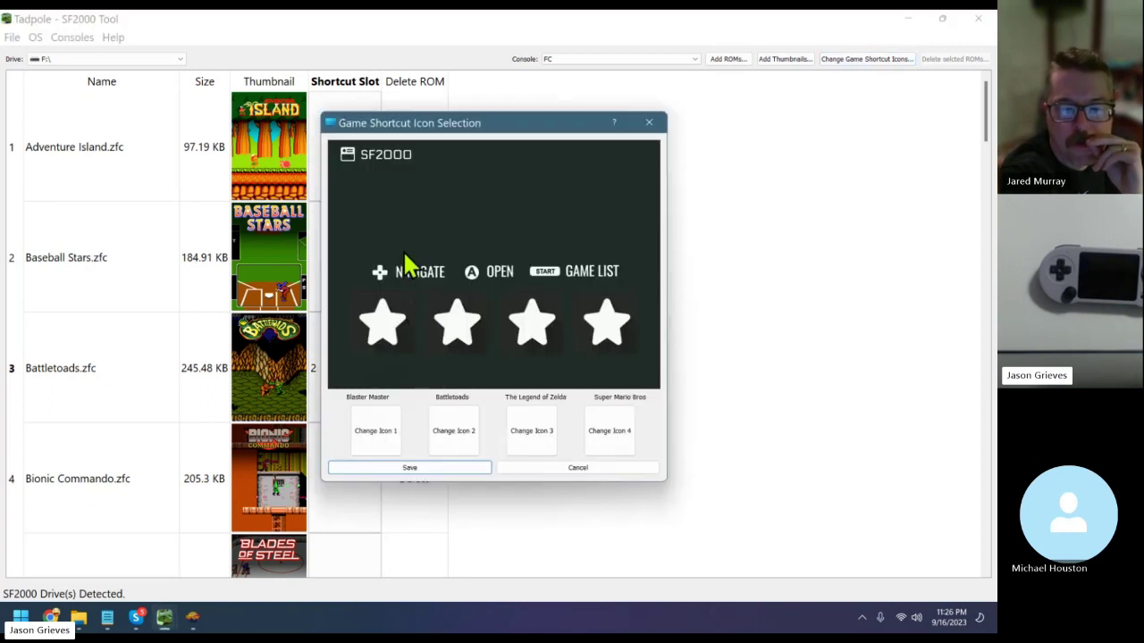
left_click(647, 125)
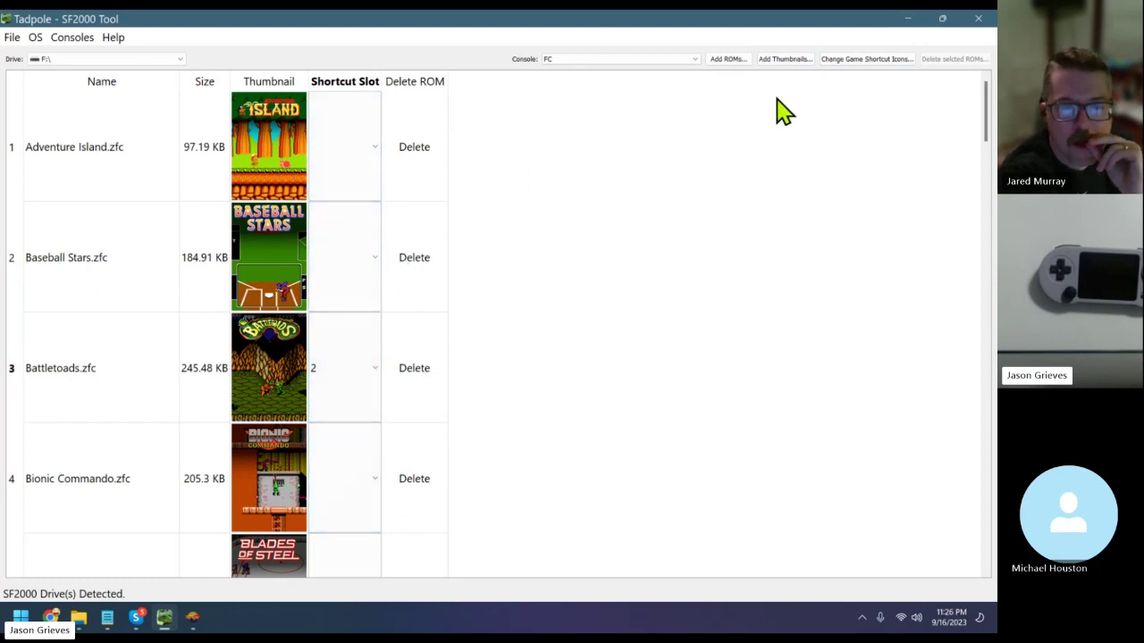
left_click(850, 60)
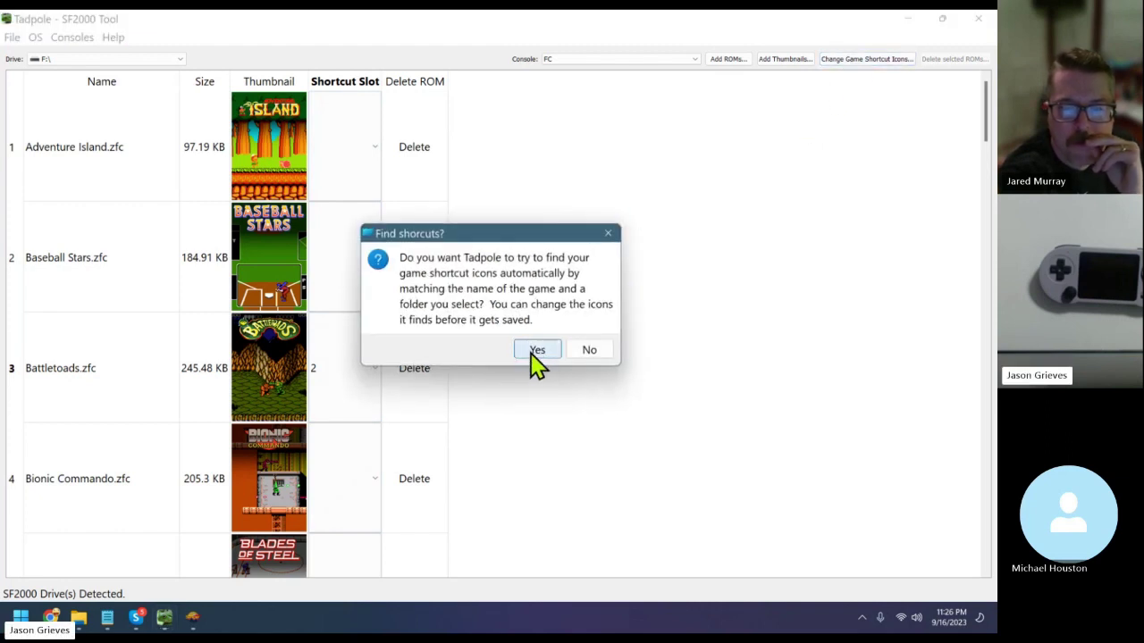
left_click(536, 350)
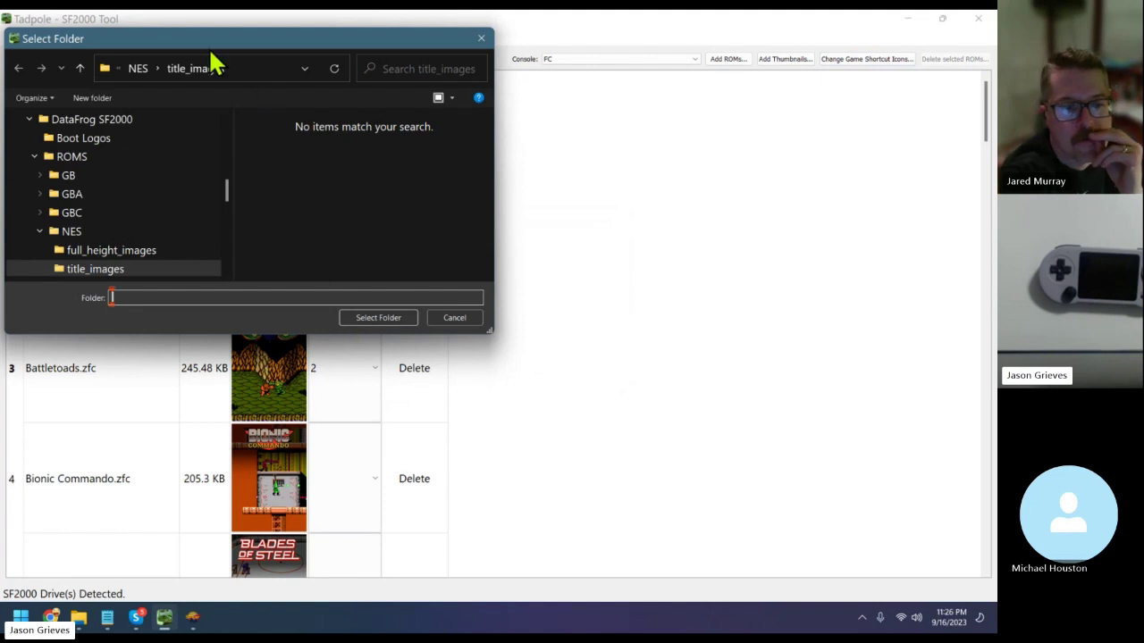
left_click(476, 322)
left_click(844, 61)
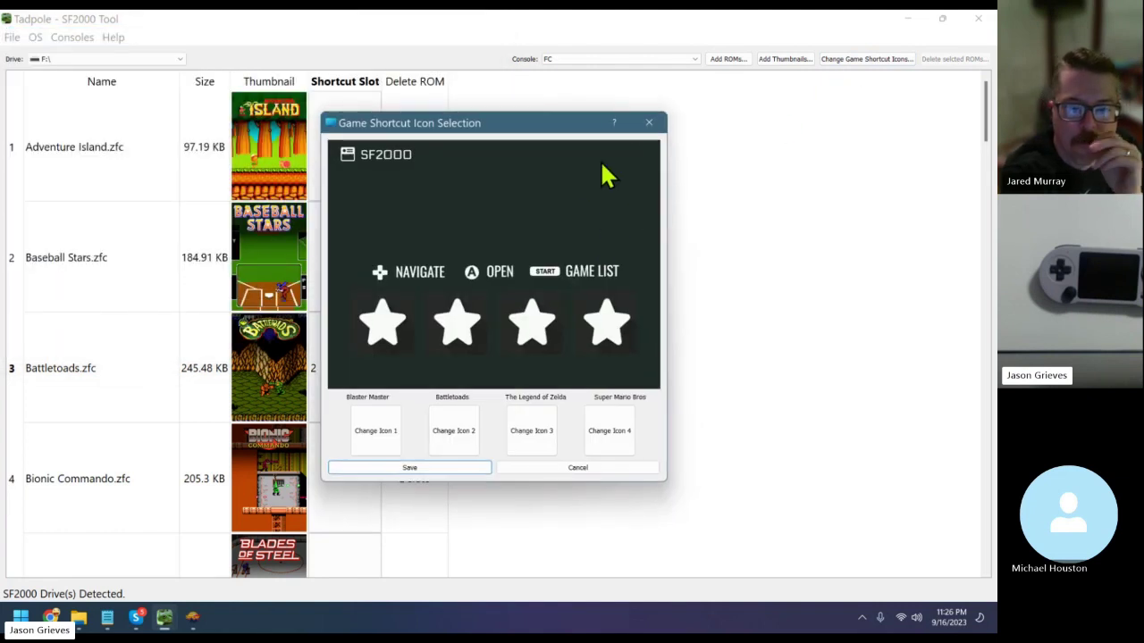
left_click(651, 125)
Match the FC game shortcut icons automatically from the NES > title_images folder and save them
left_click(858, 60)
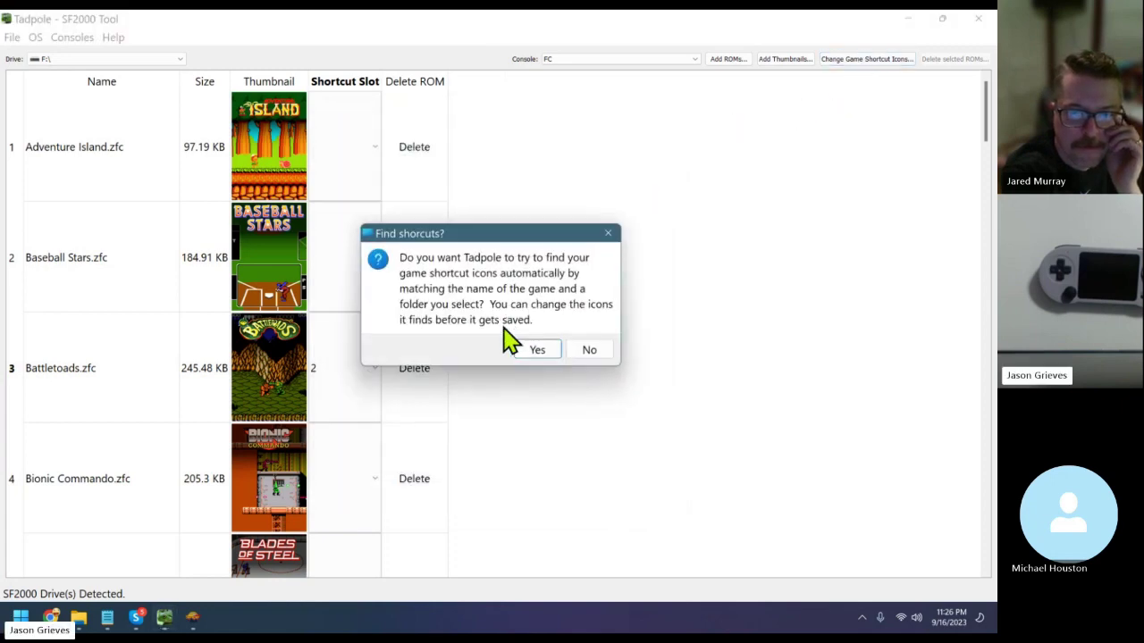
left_click(532, 350)
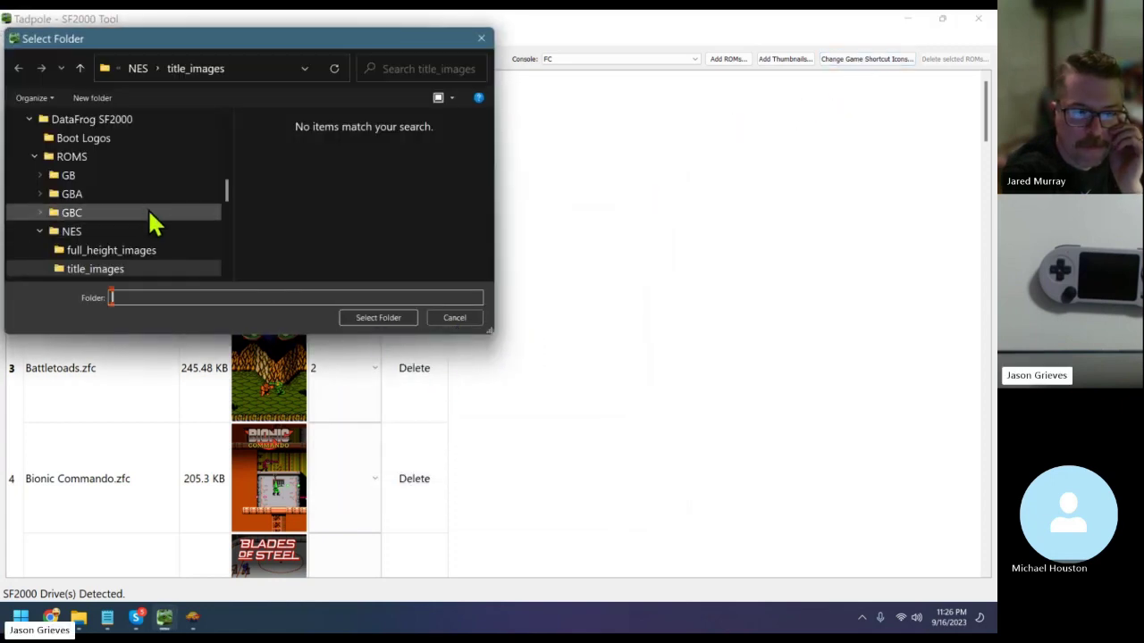
left_click(370, 317)
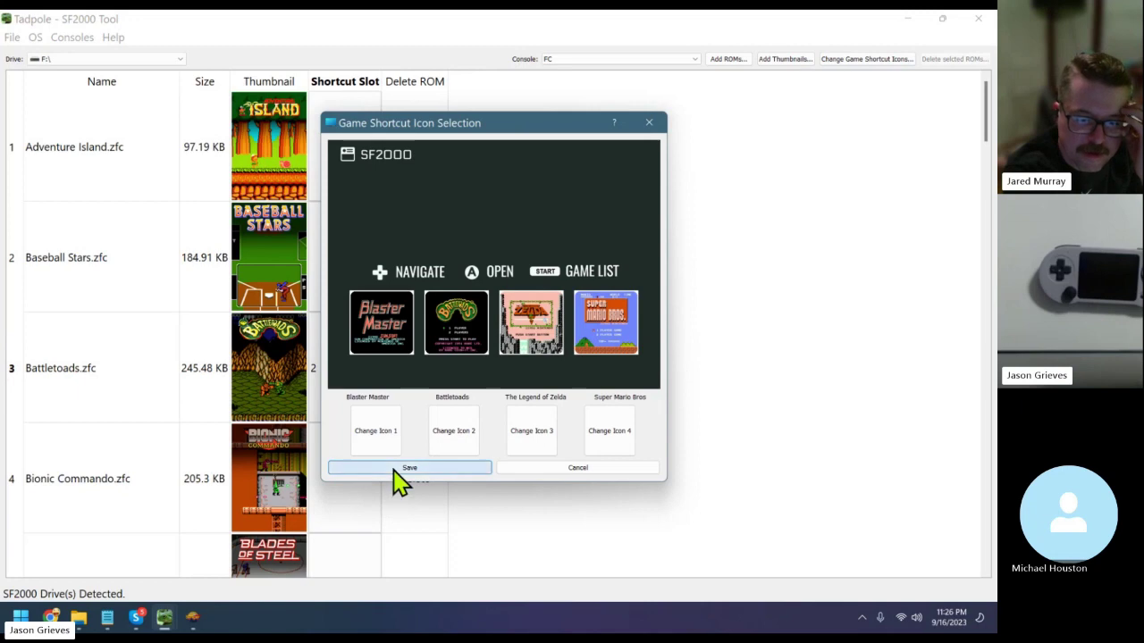
left_click(429, 471)
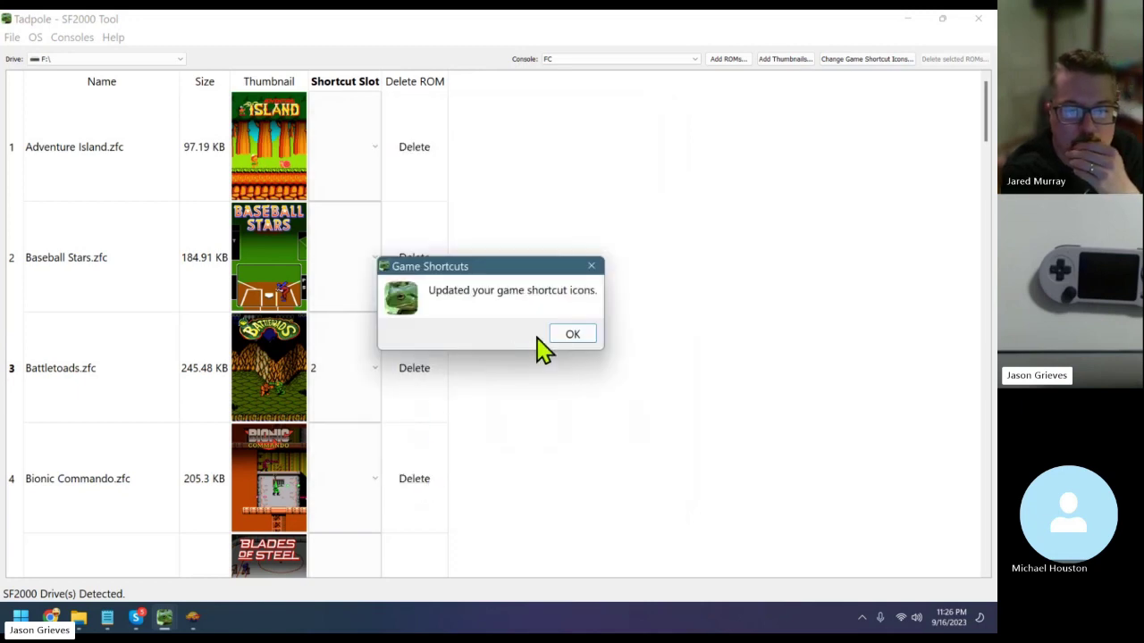
left_click(568, 335)
Switch to the SFC console and match its shortcut icons automatically from the ROMS > SNES > title_images folder, then cancel the icon selection
left_click(597, 59)
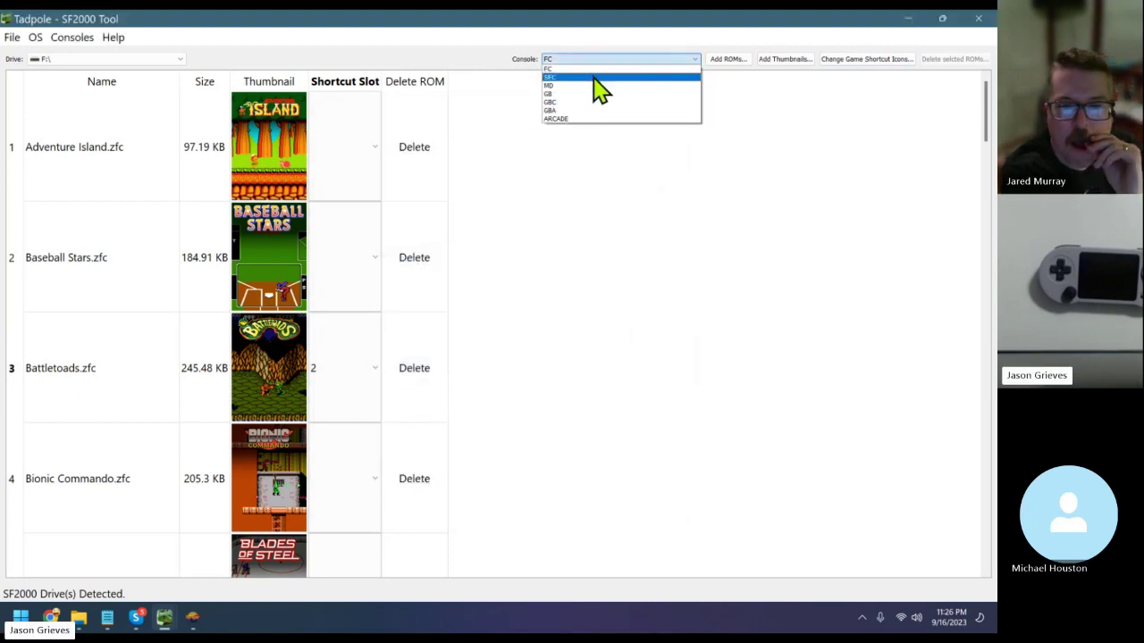
left_click(596, 79)
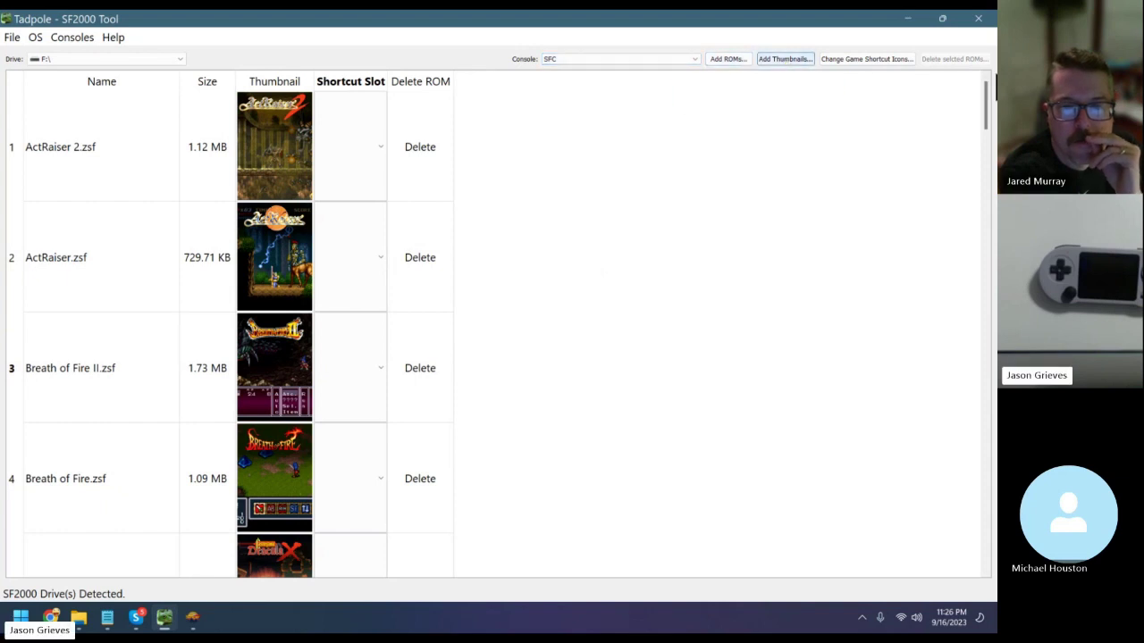
left_click(883, 63)
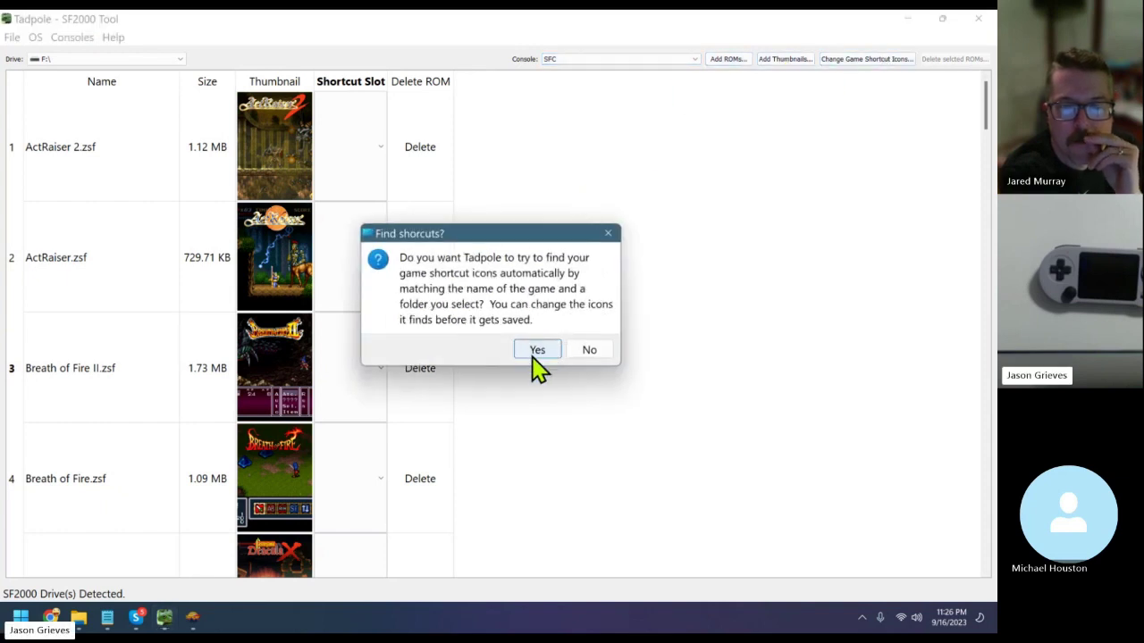
left_click(533, 353)
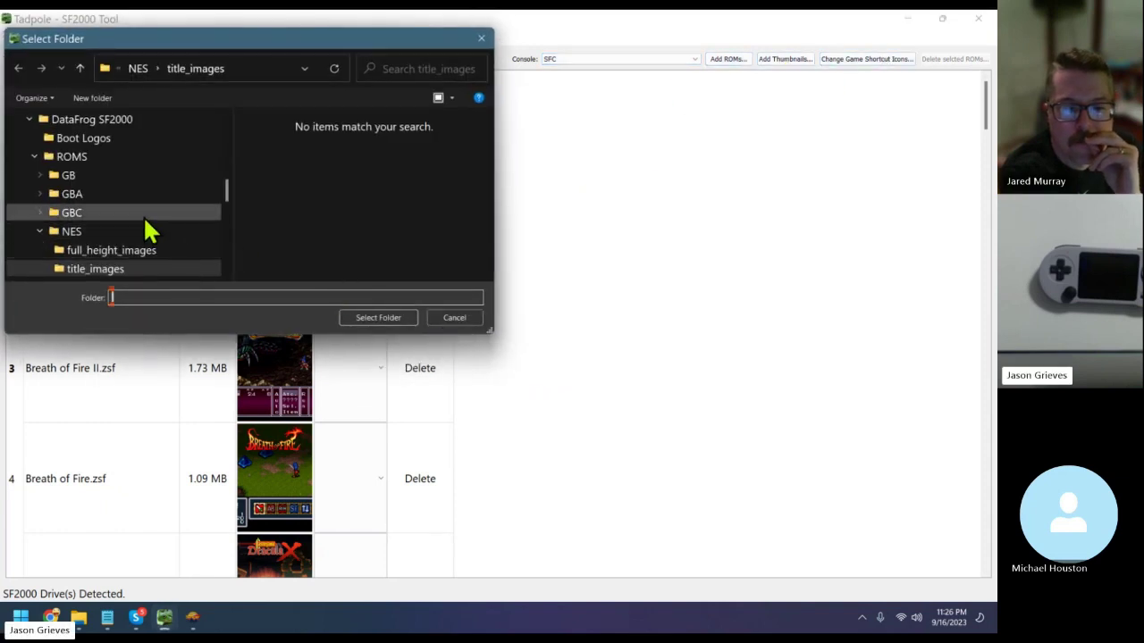
scroll(143, 223, "down", 2)
left_click(117, 223)
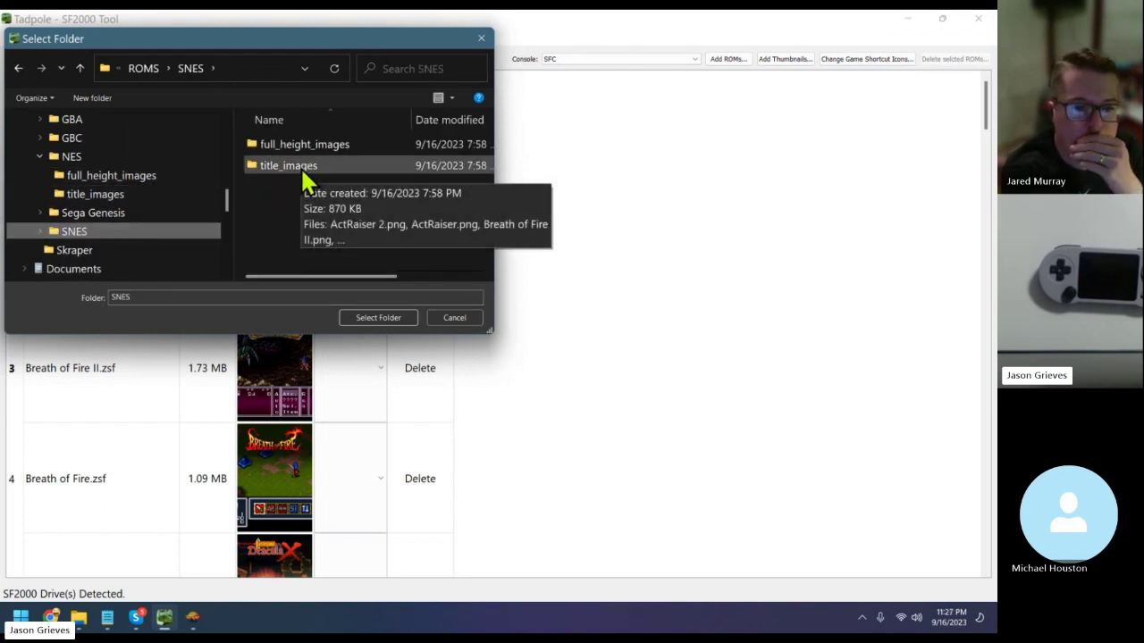
double_click(302, 168)
left_click(376, 318)
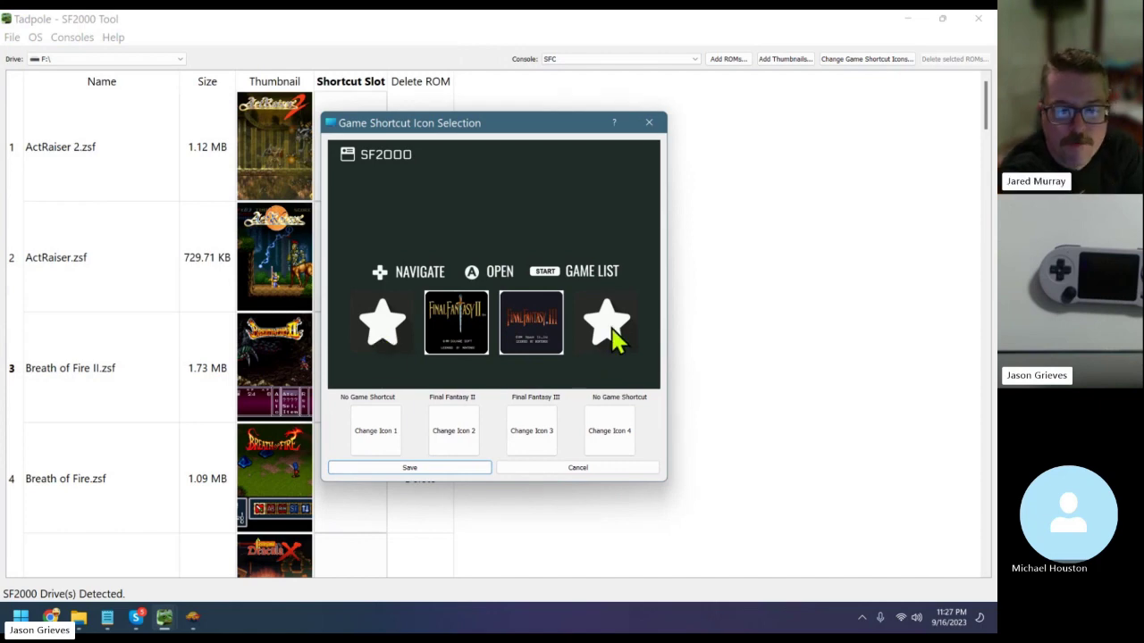
left_click(557, 470)
Assign ActRaiser to shortcut slot 1 and Donkey Kong Country to shortcut slot 4
left_click(376, 291)
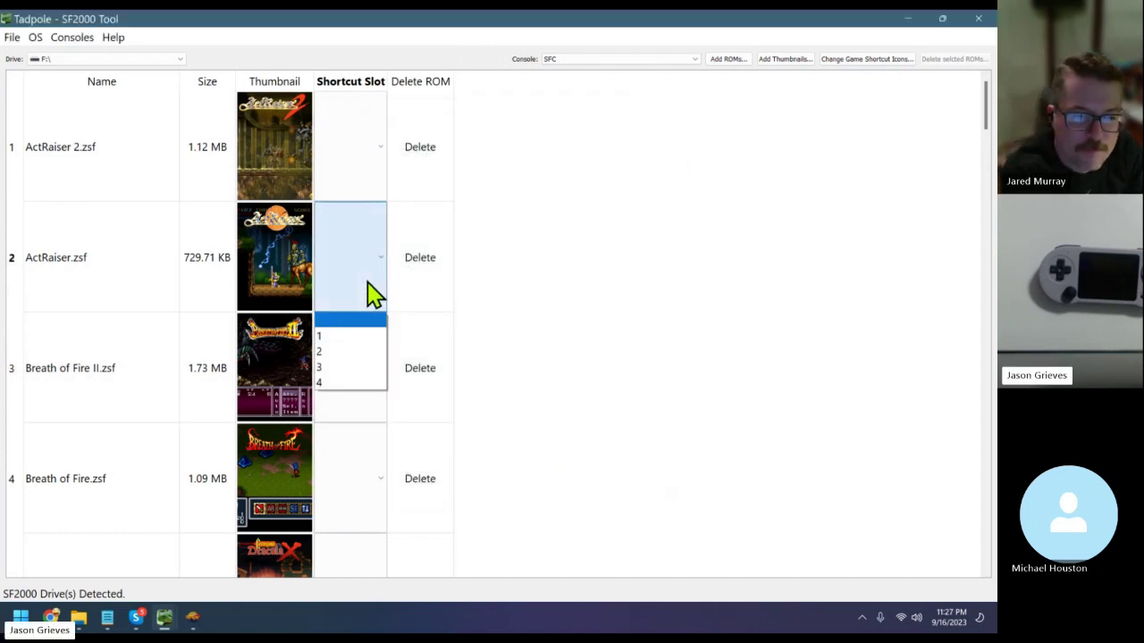
left_click(347, 350)
scroll(473, 366, "down", 10)
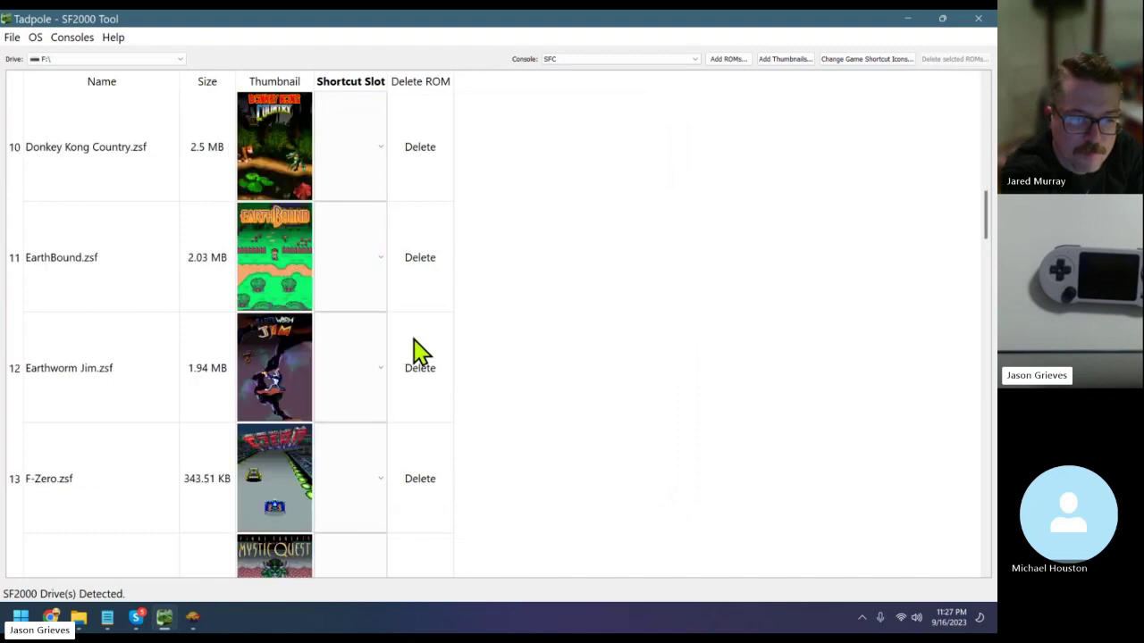
left_click(357, 197)
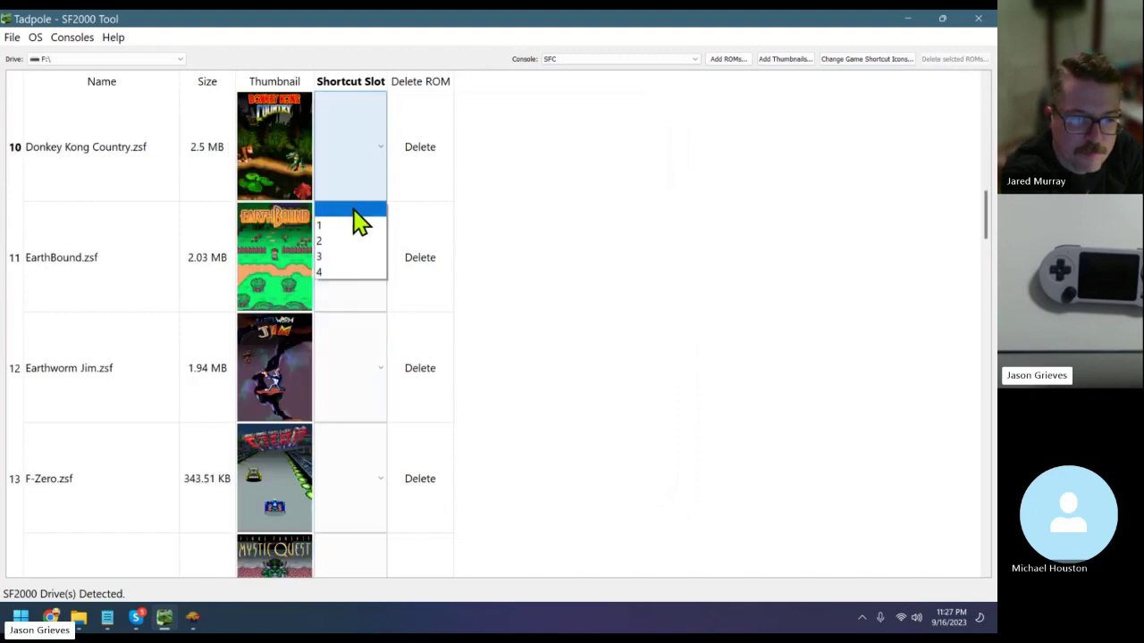
left_click(349, 272)
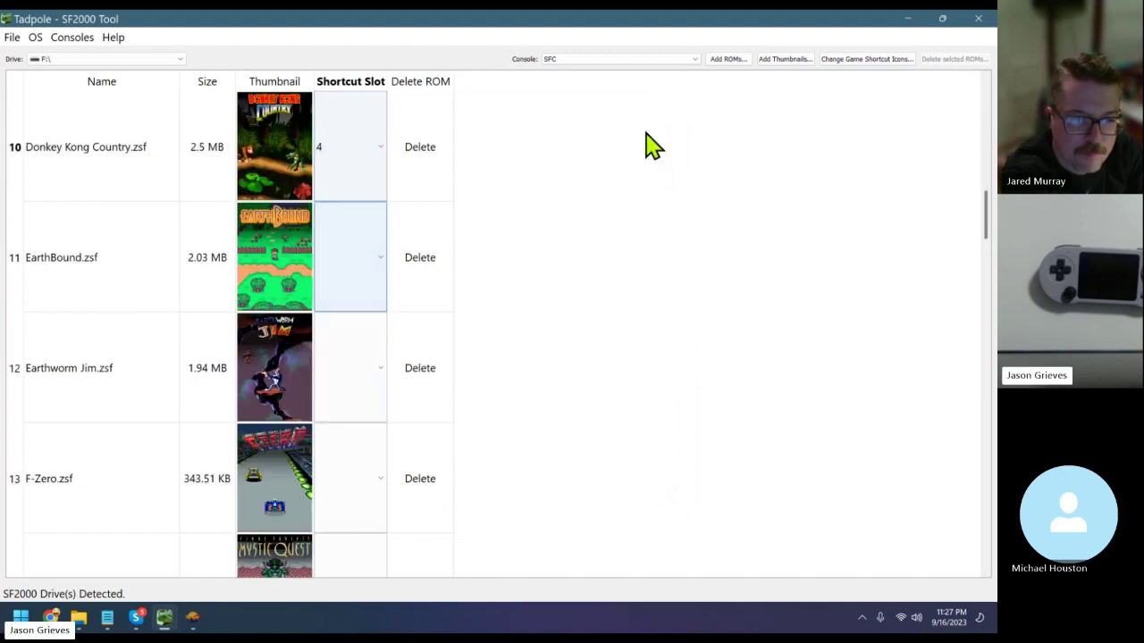
Match the SFC shortcut icons automatically from the SNES title_images folder and save all four icons
left_click(880, 70)
left_click(538, 353)
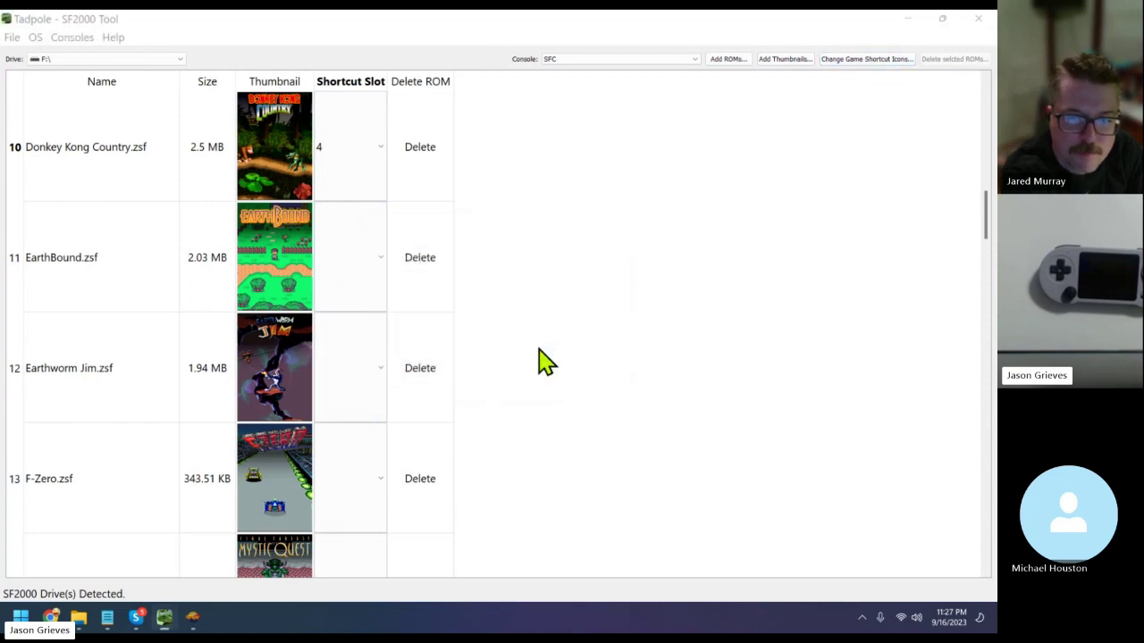
left_click(377, 318)
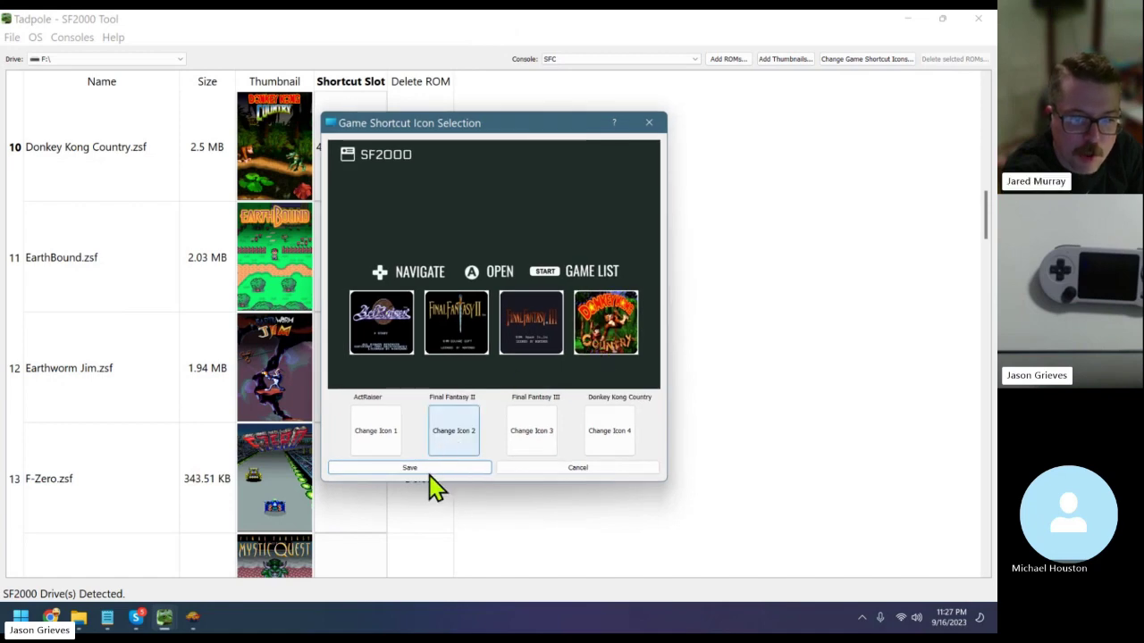
left_click(384, 468)
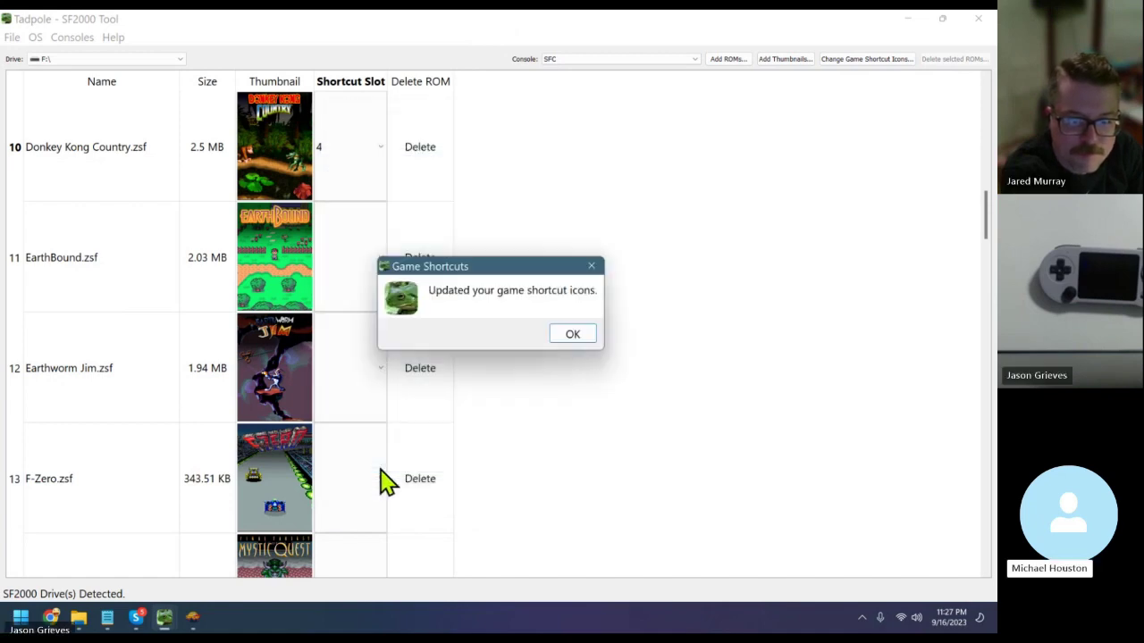
left_click(585, 333)
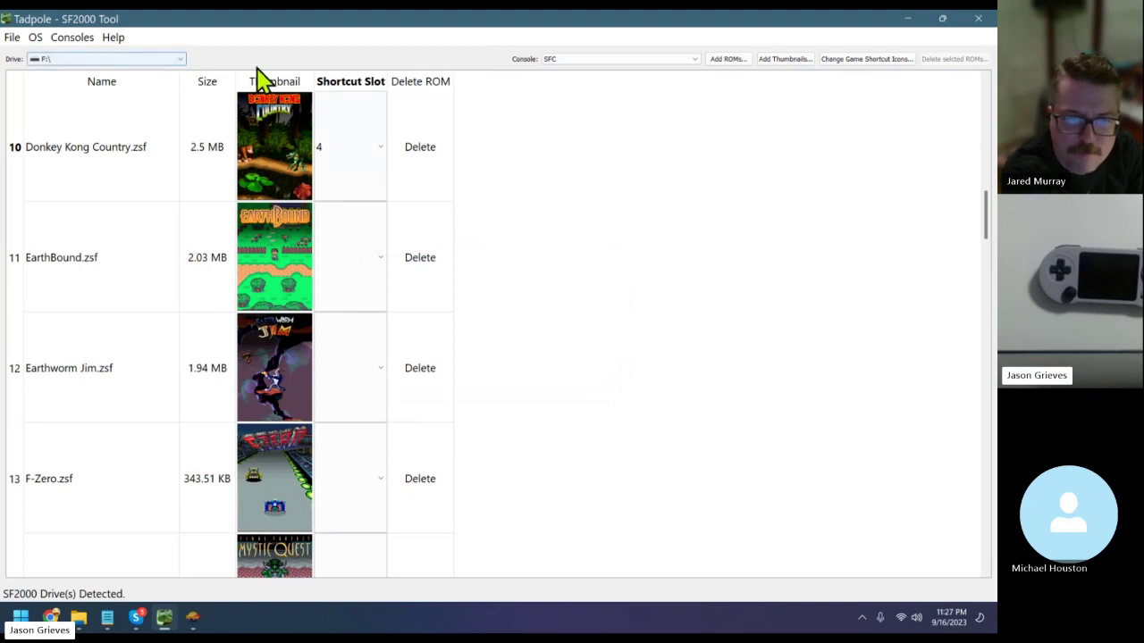
View the Fix SF2000 not booting warning about reformatting the SD card, and decline to proceed
left_click(109, 40)
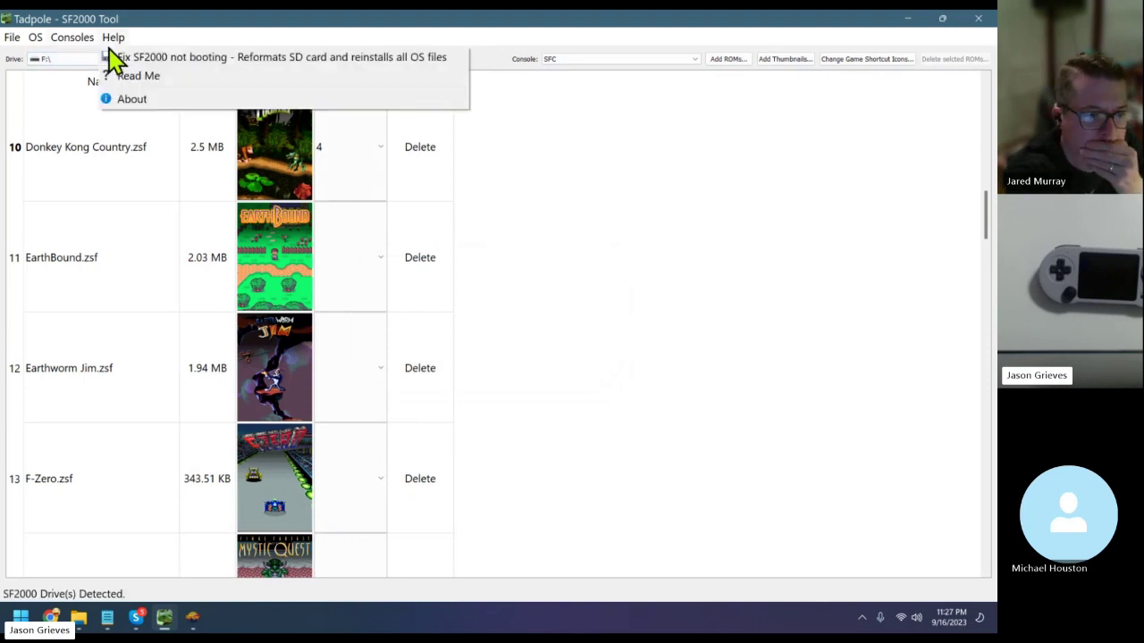
left_click(176, 59)
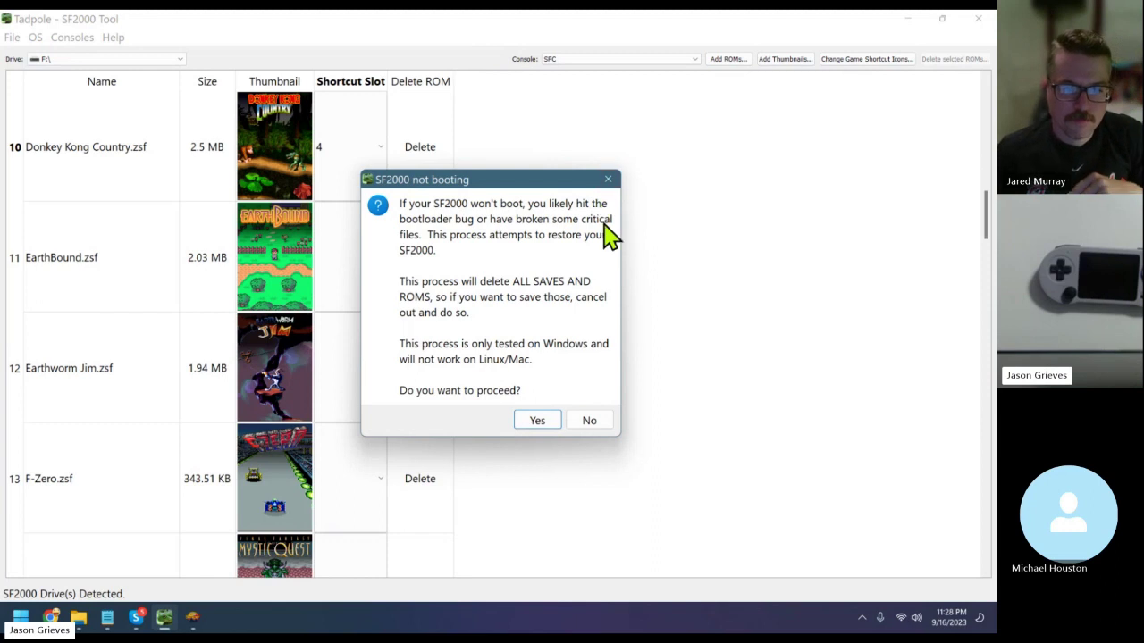
left_click(589, 427)
Read through the Read Me document, close it, and open the About Tadpole information
left_click(113, 37)
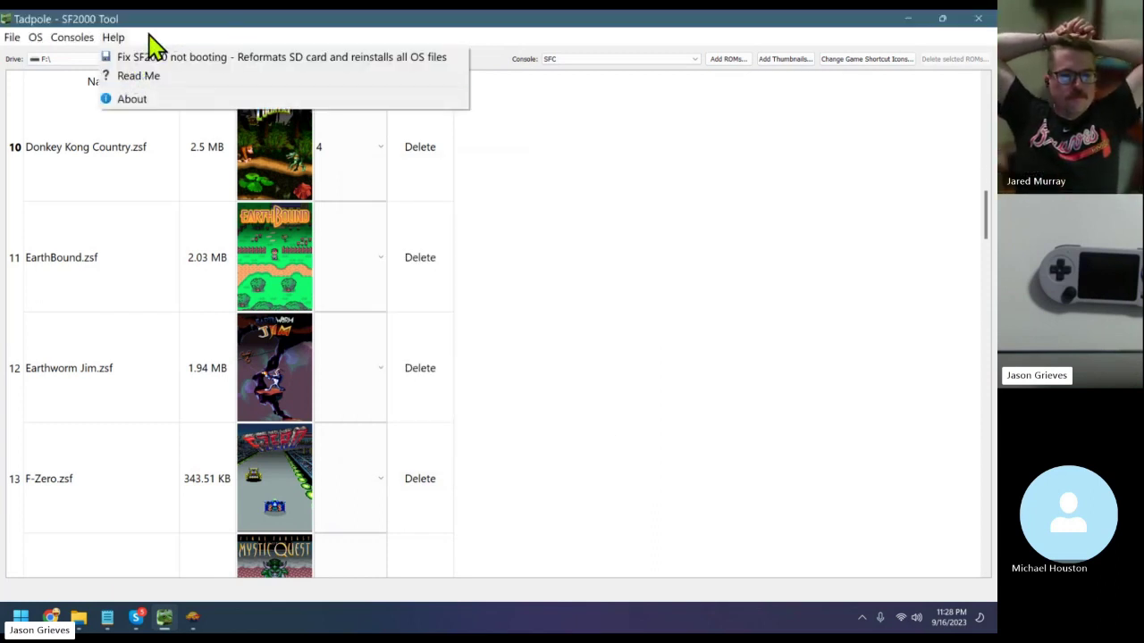
left_click(153, 43)
left_click(118, 38)
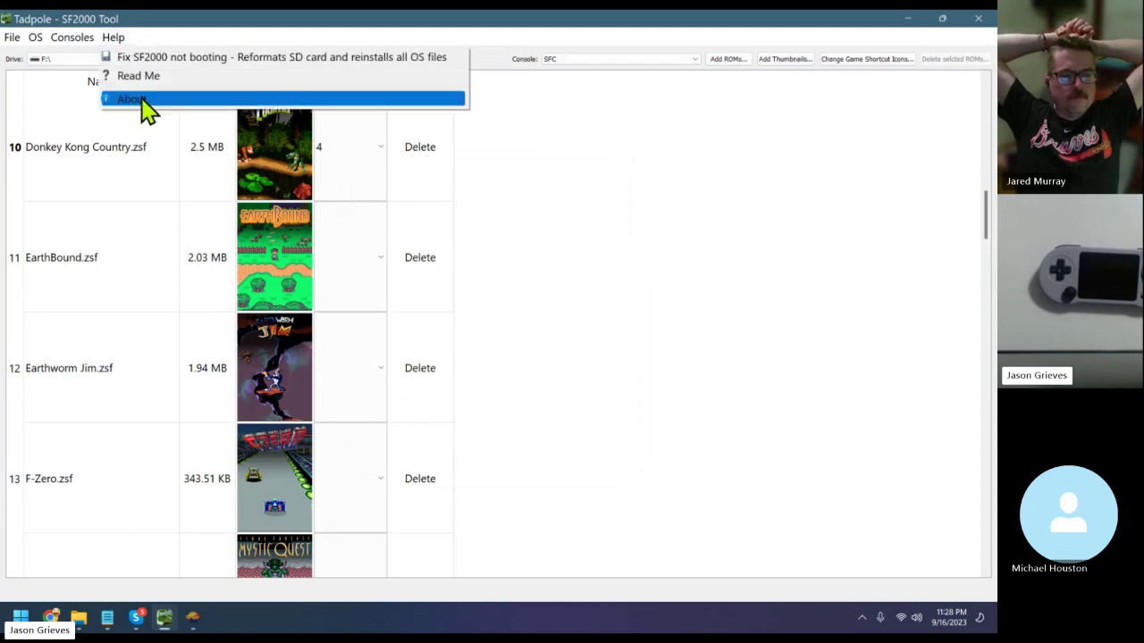
left_click(153, 77)
scroll(449, 253, "down", 3)
scroll(450, 253, "up", 3)
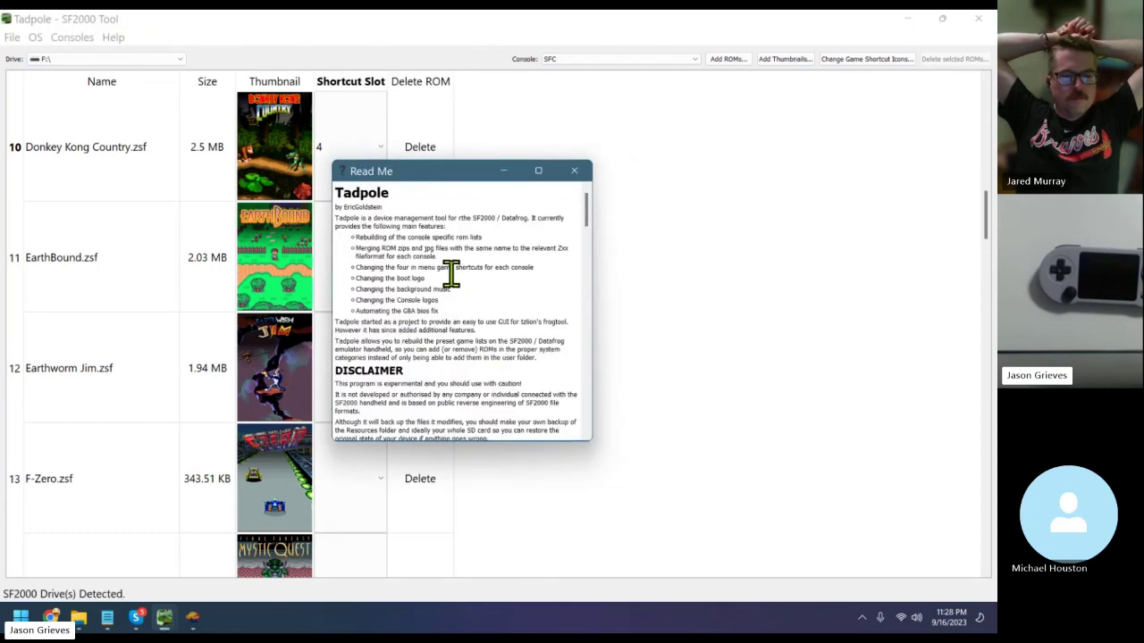
scroll(456, 257, "down", 3)
scroll(461, 256, "down", 1)
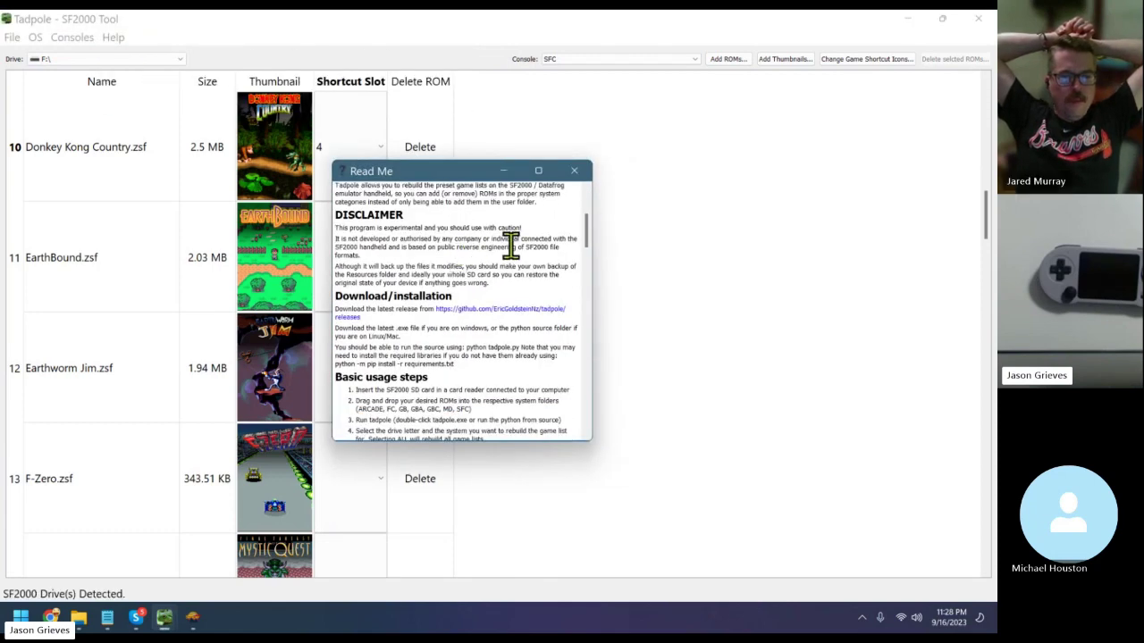
scroll(510, 264, "down", 10)
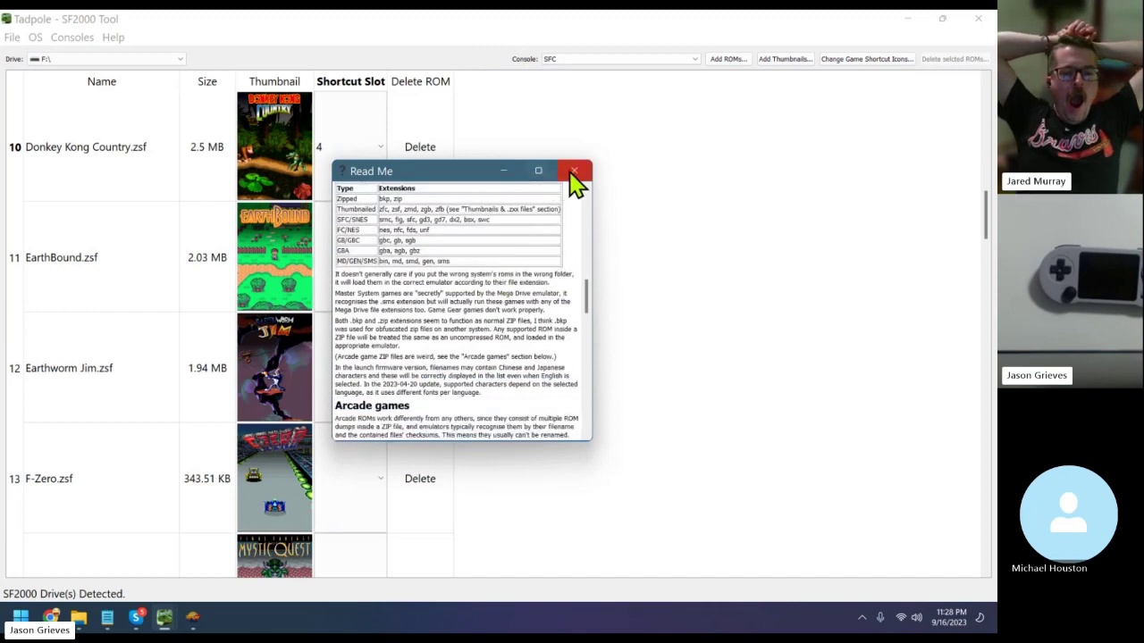
left_click(574, 171)
left_click(113, 37)
left_click(132, 99)
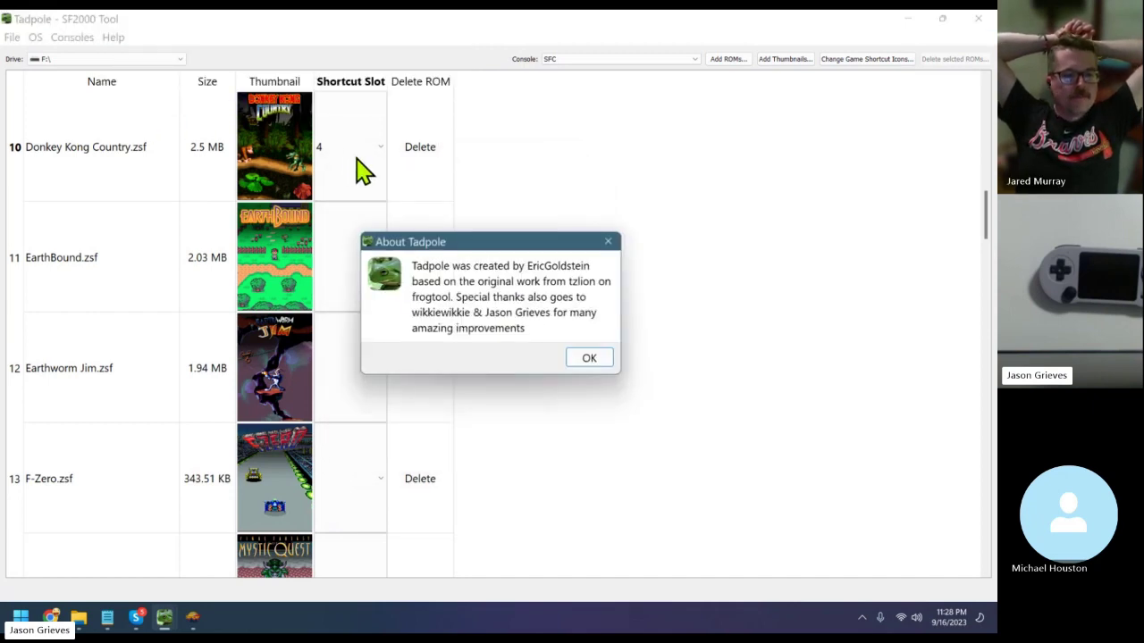